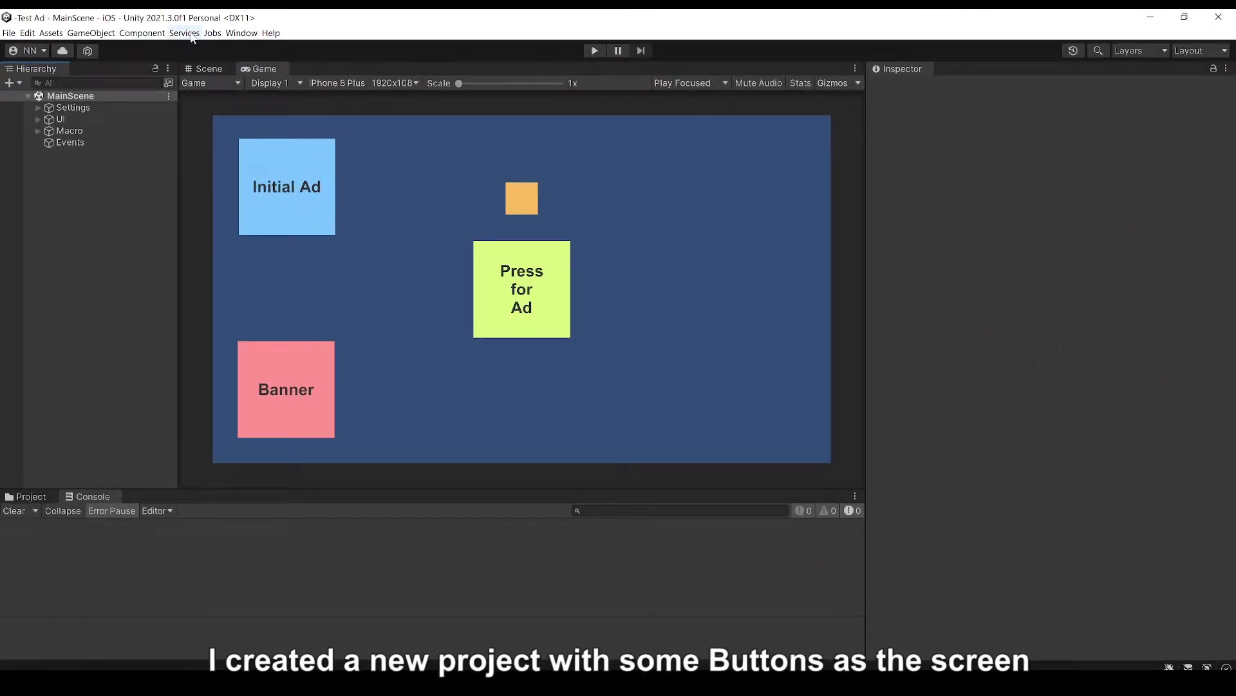
In Package Manager's Unity Registry, find 'Adver' and confirm Advertisement is installed at 4.2.1
click(242, 33)
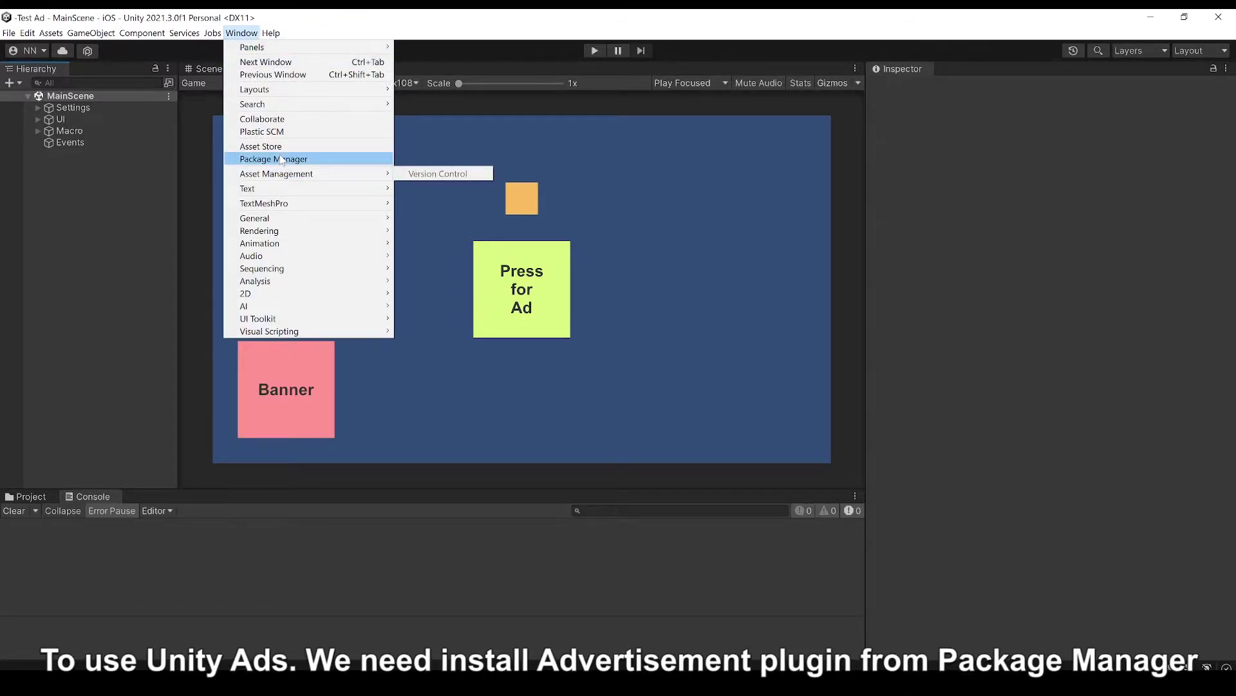
click(280, 158)
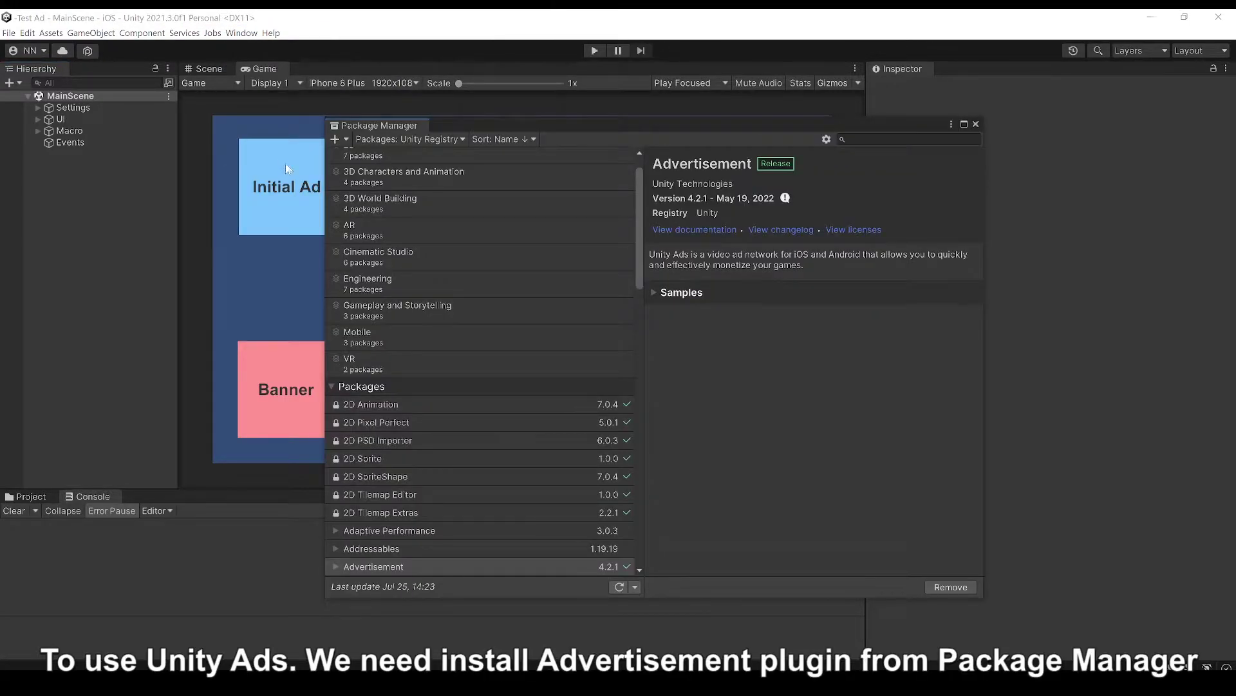
click(409, 139)
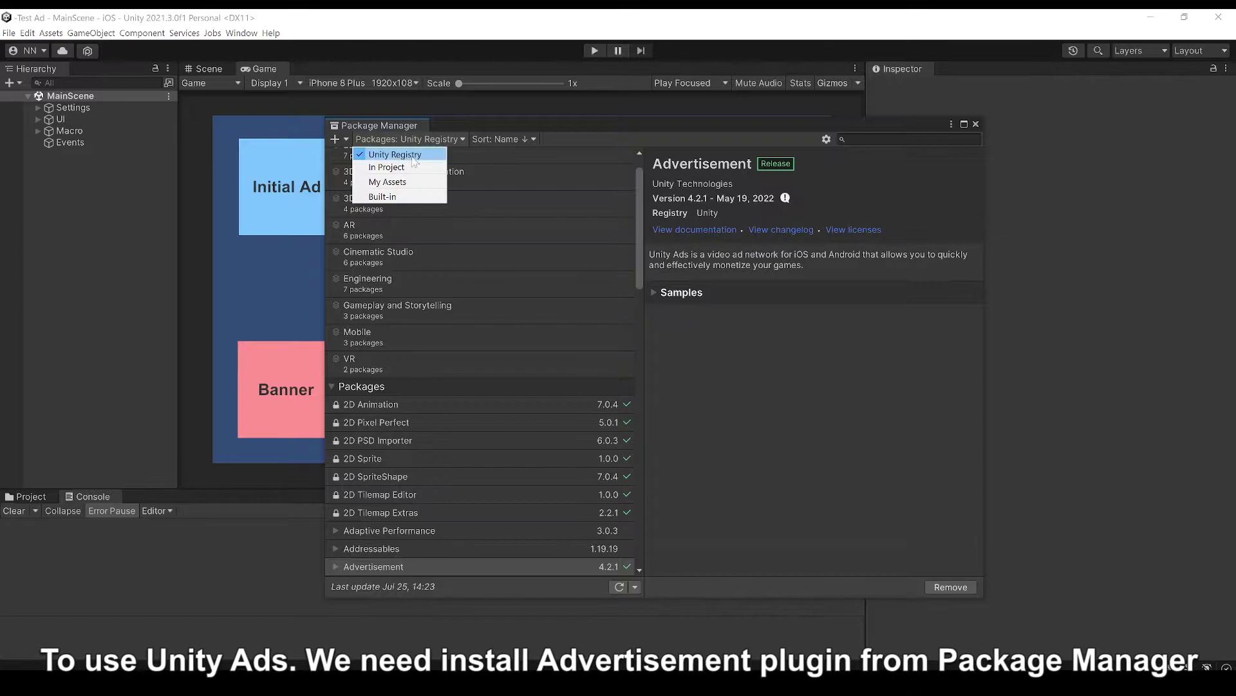
click(411, 158)
click(876, 139)
text(Adver)
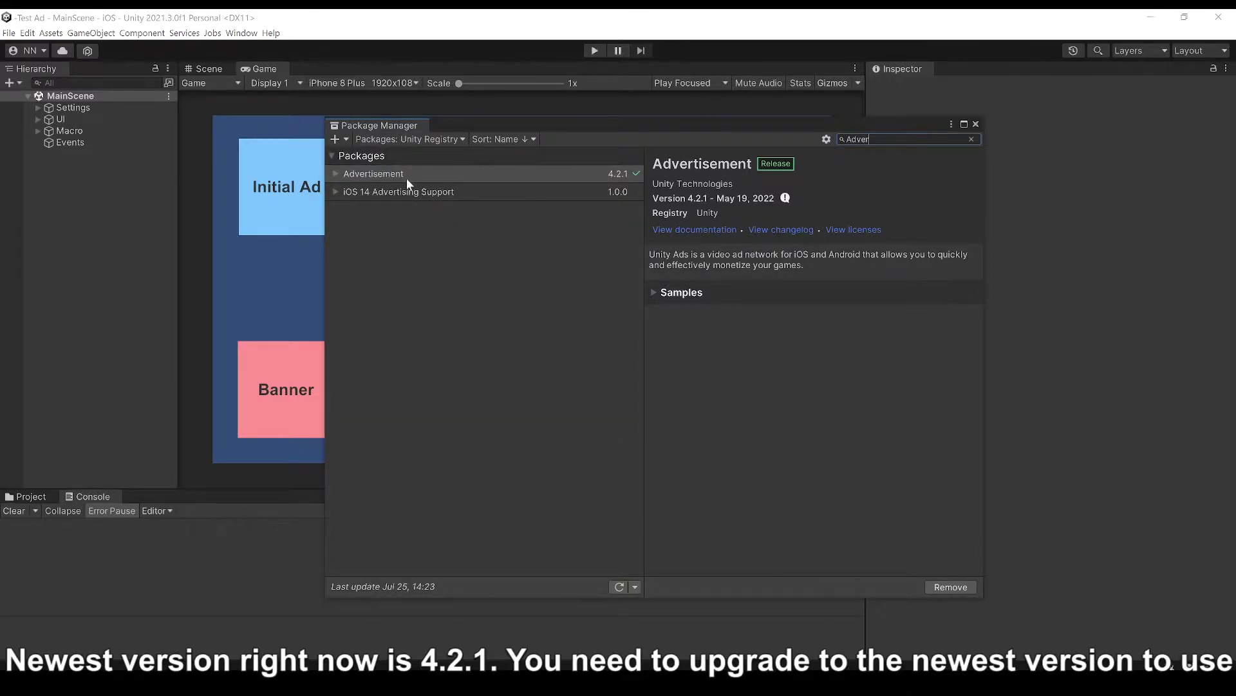
click(407, 183)
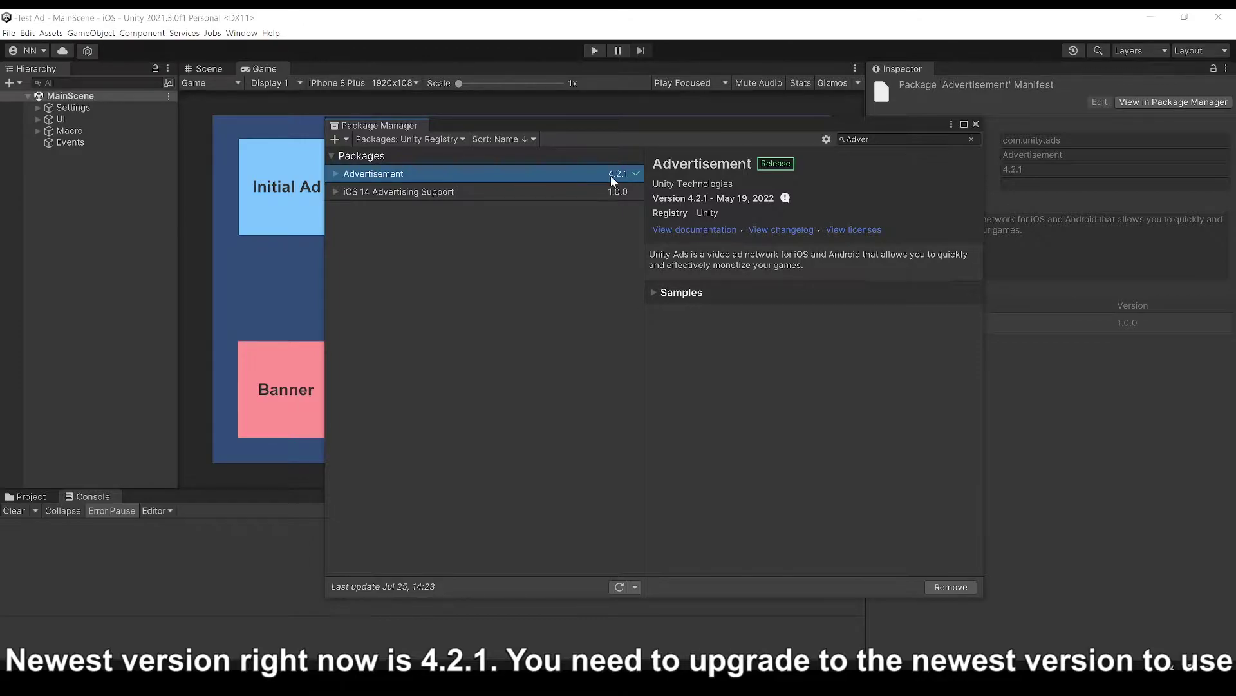
drag(708, 198, 652, 199)
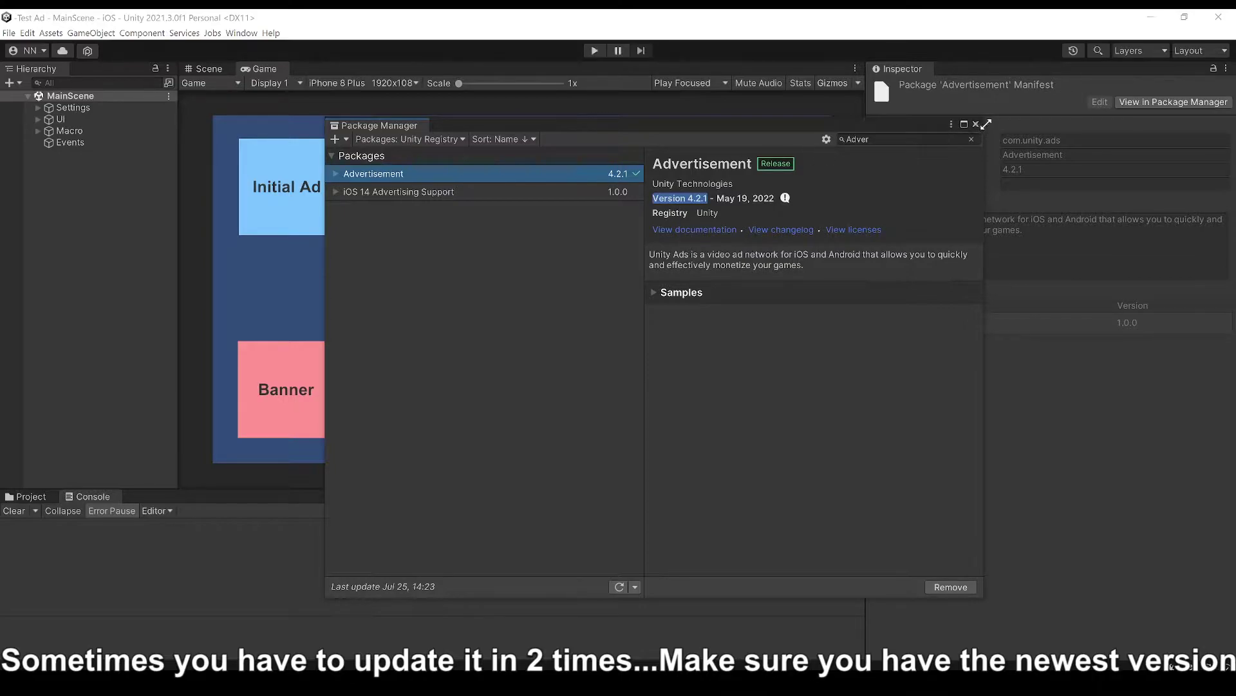
click(887, 399)
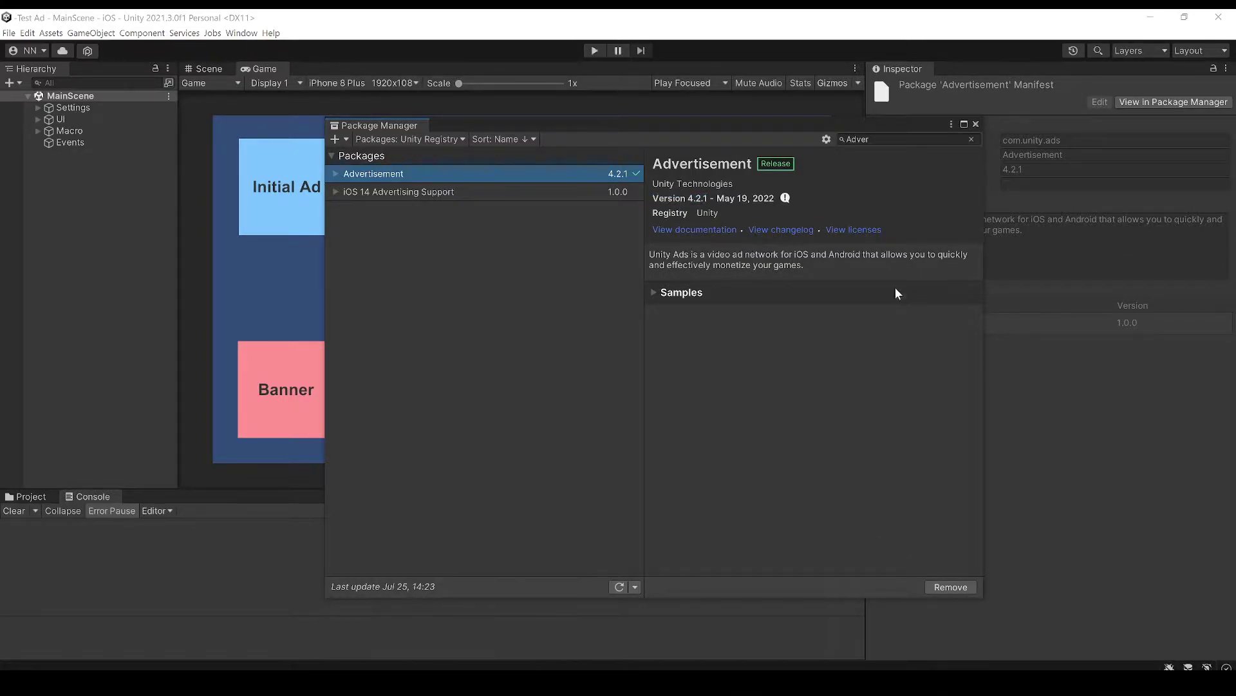
Close Package Manager and expand Type Options on the Visual Scripting project settings page
click(977, 124)
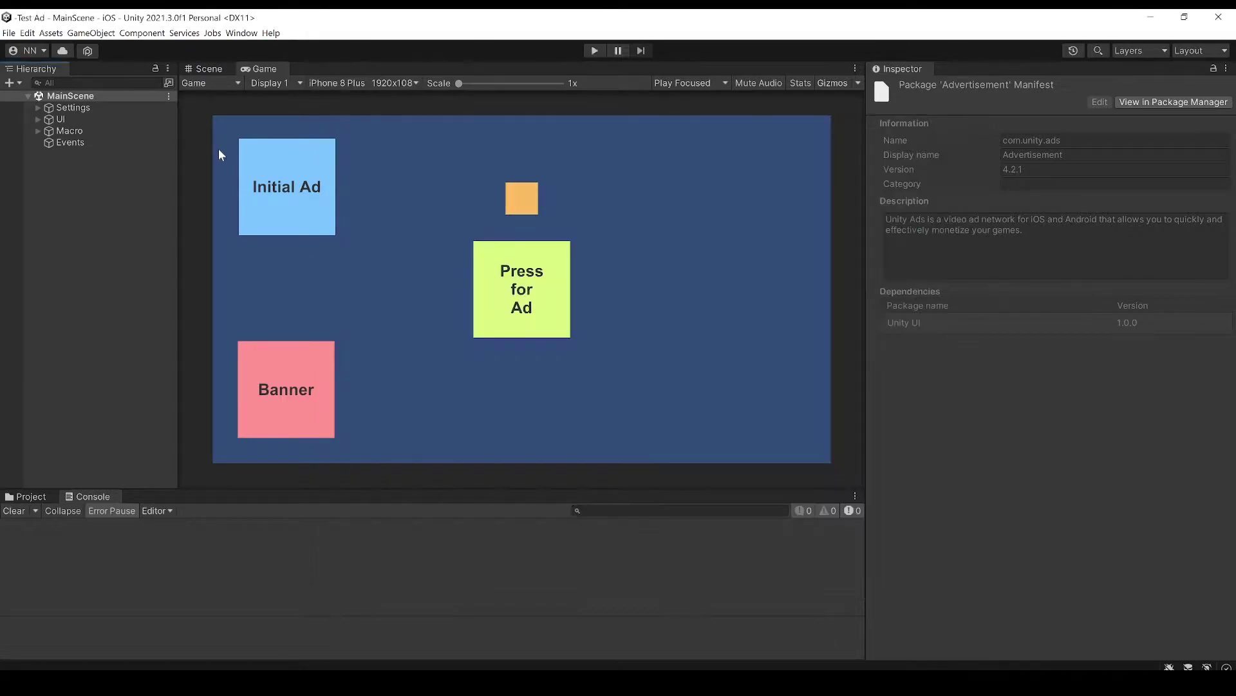
click(27, 32)
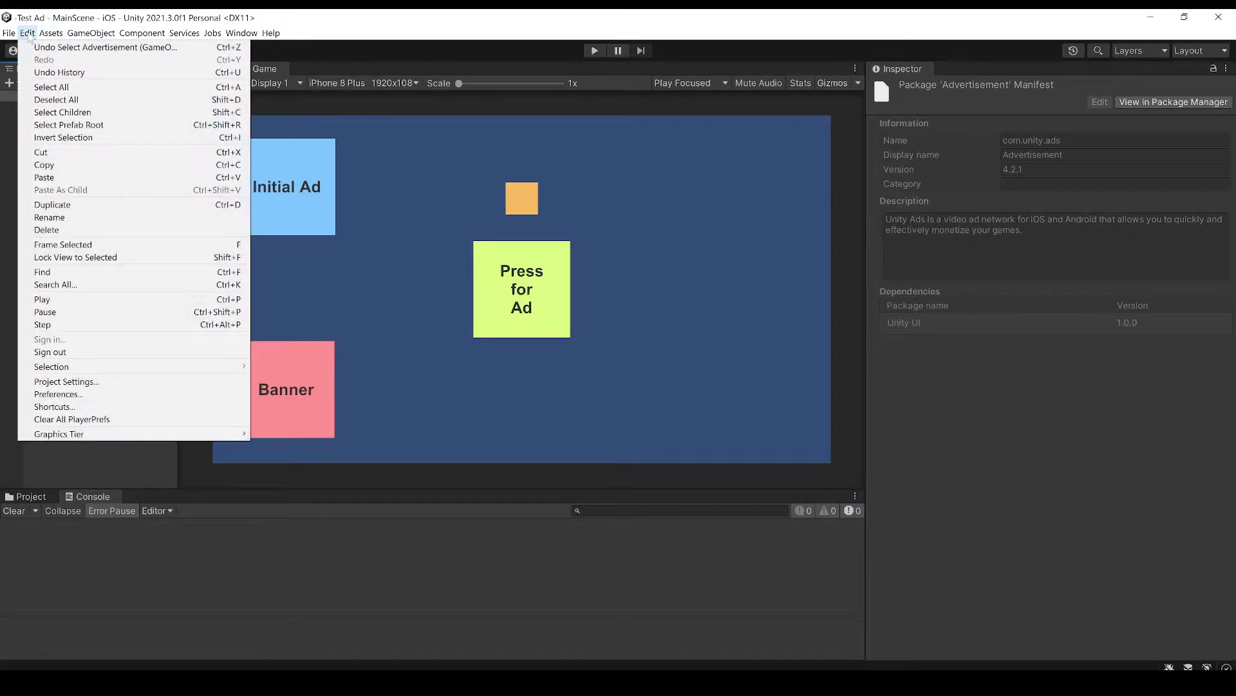
click(102, 382)
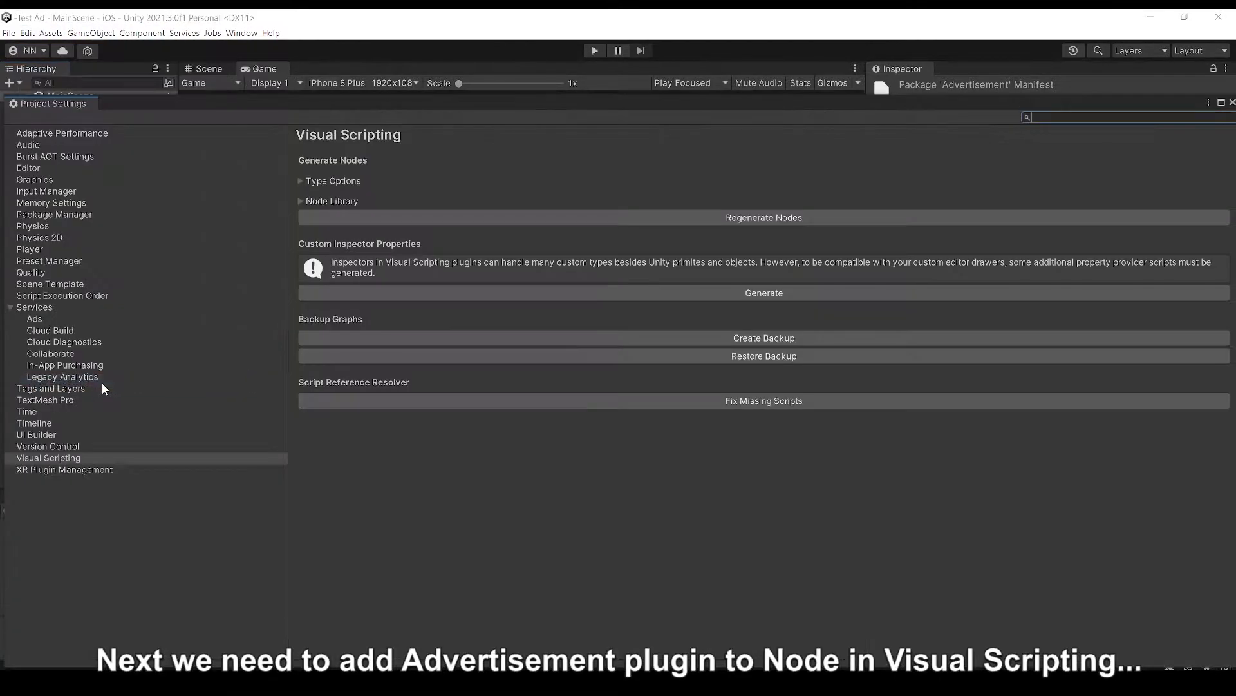
click(70, 460)
click(302, 181)
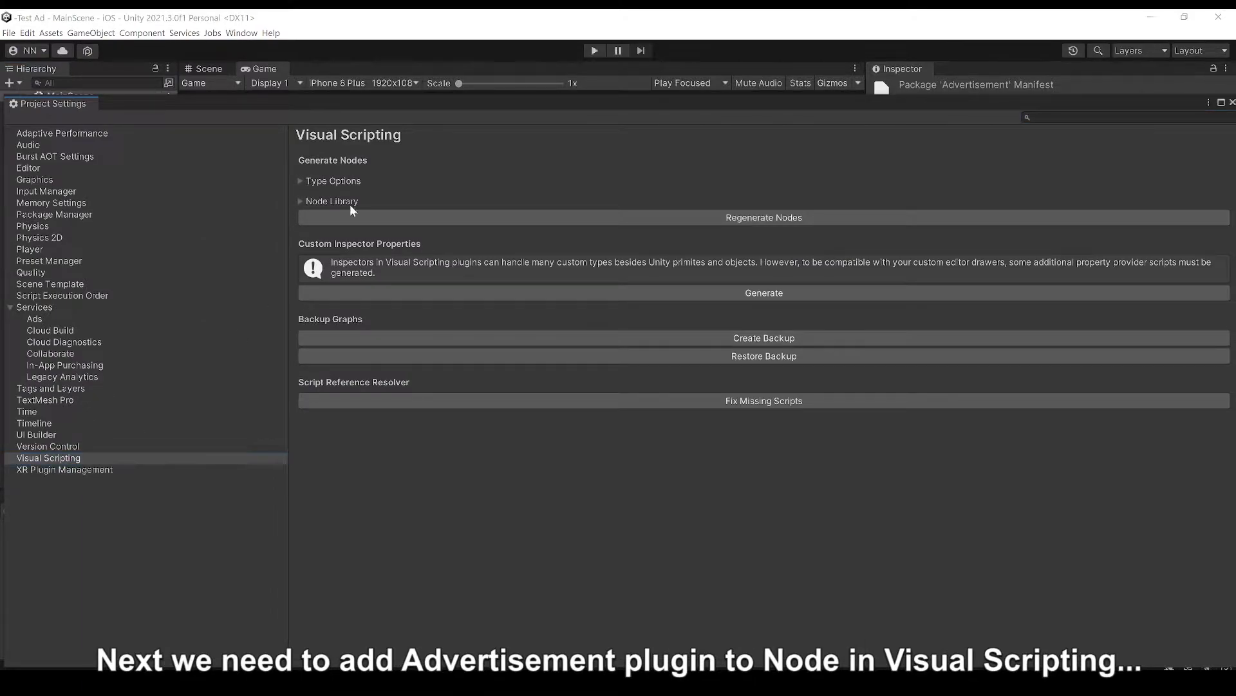
scroll(1069, 450, down, 5)
scroll(1069, 472, down, 8)
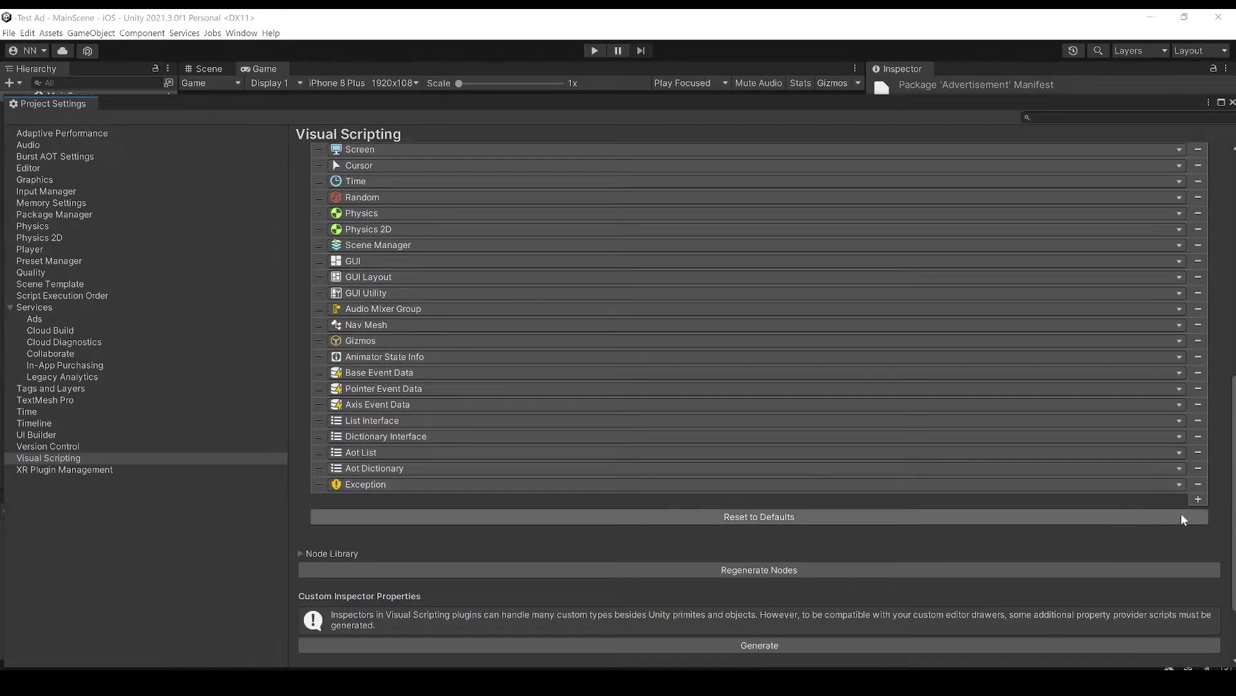
Add Advertisement as a new type option and regenerate the nodes
click(1198, 499)
click(813, 501)
text(adver)
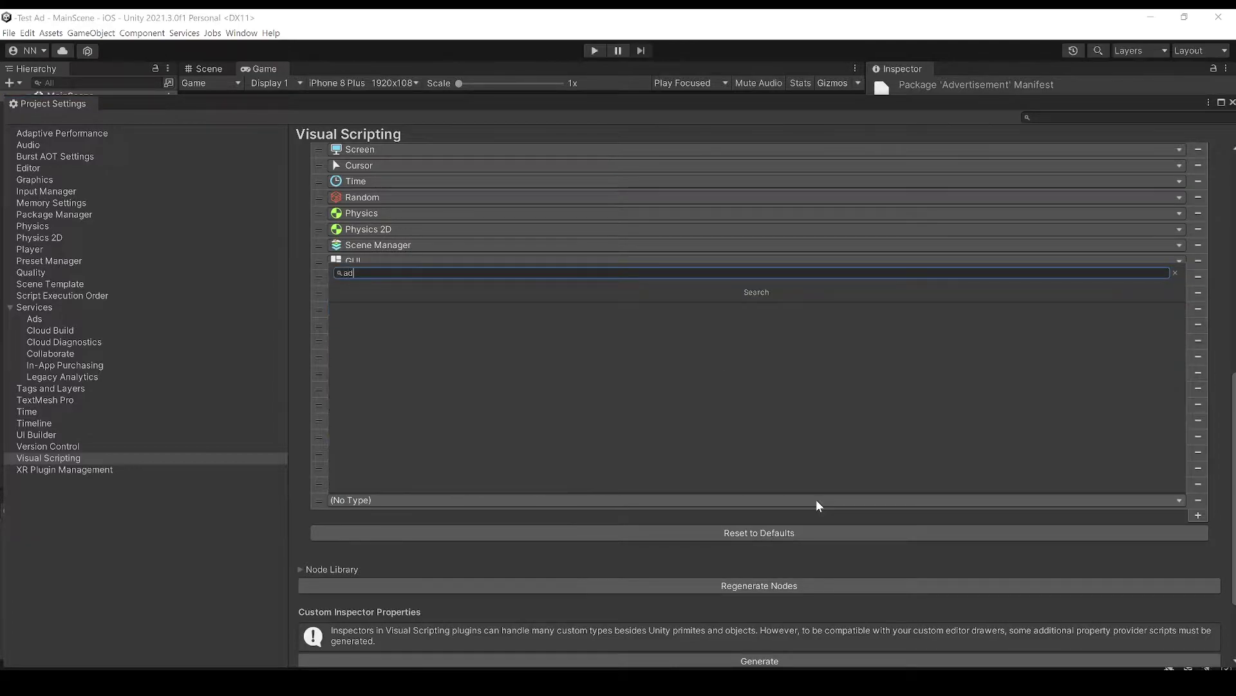
click(467, 308)
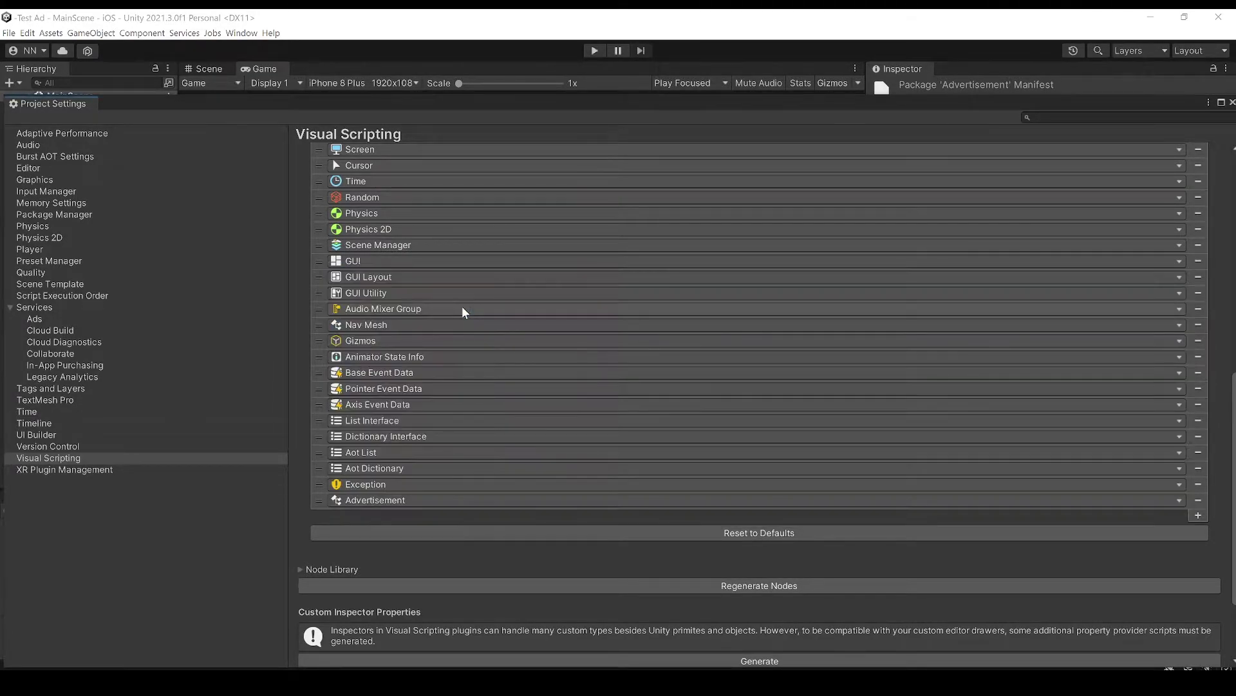
click(749, 584)
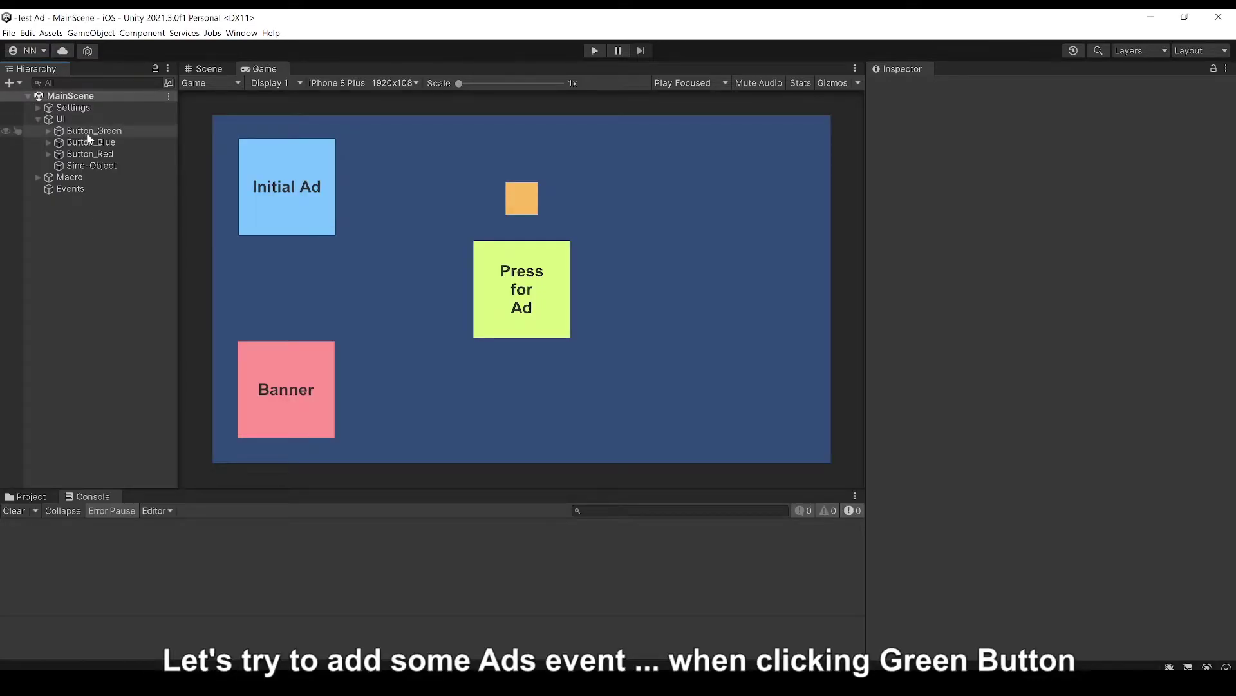
Toggle the Button_Green object off and back on
click(86, 133)
click(903, 86)
click(903, 86)
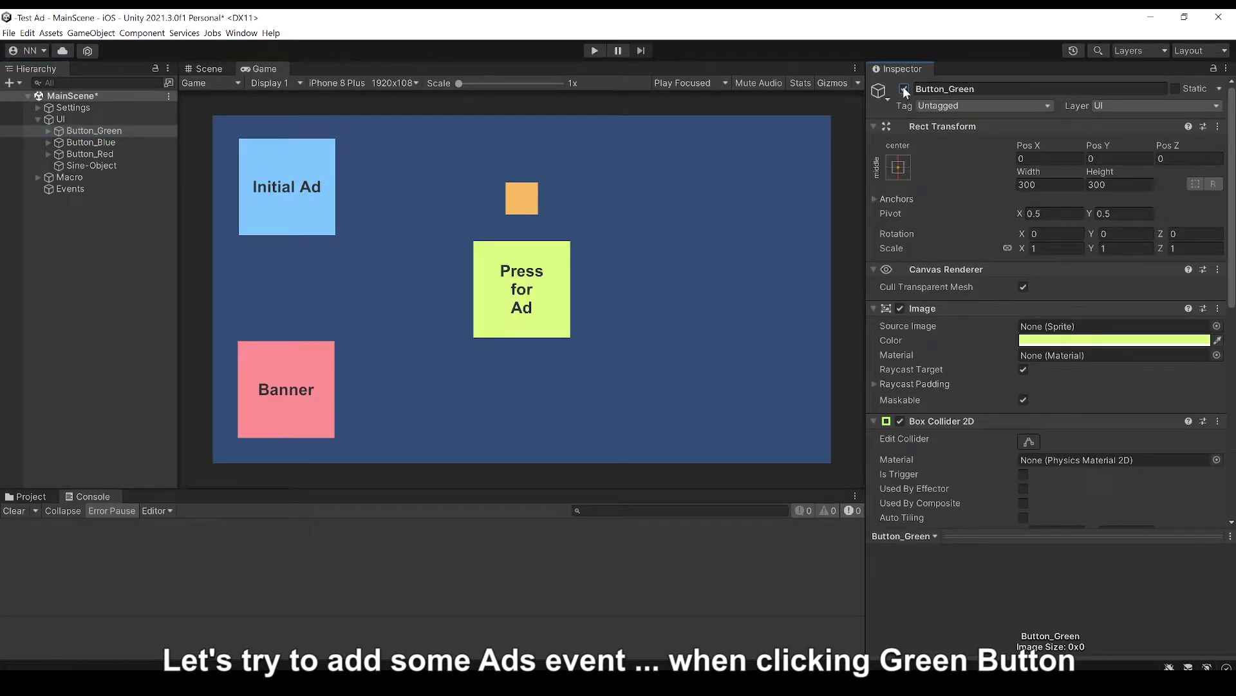
Open the Events object's script graph and change the Find node's name to Button_Green
click(60, 188)
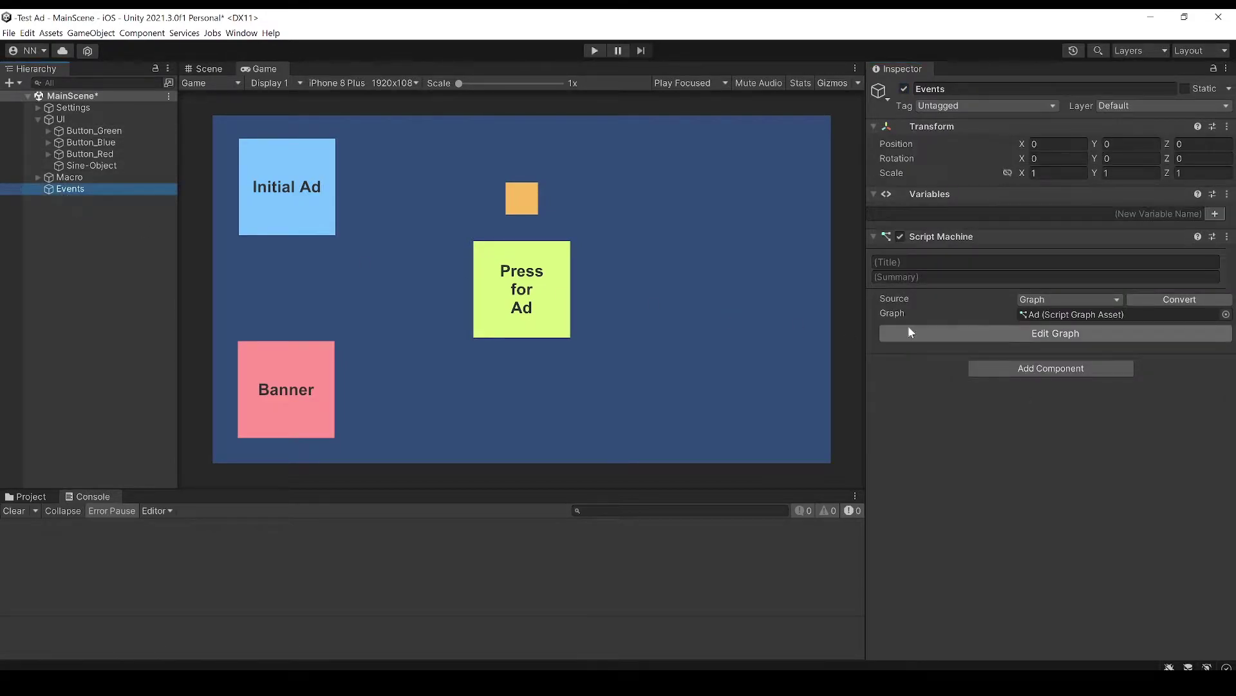
click(1010, 338)
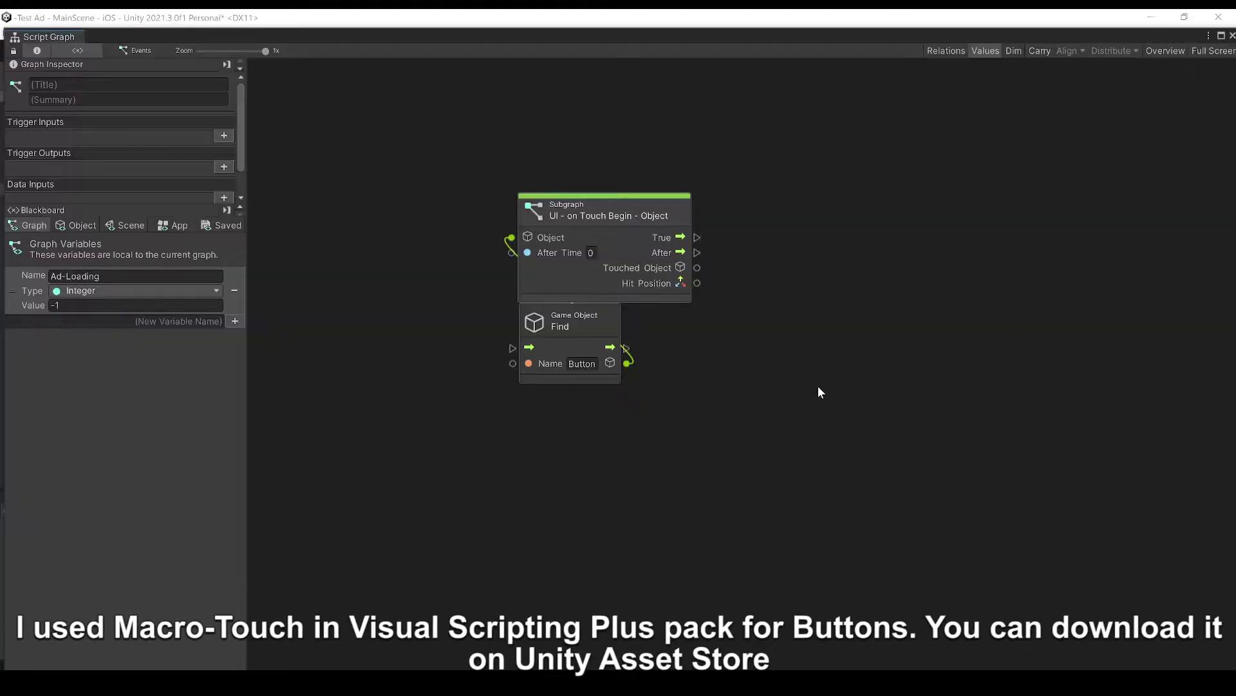
key(shift+space)
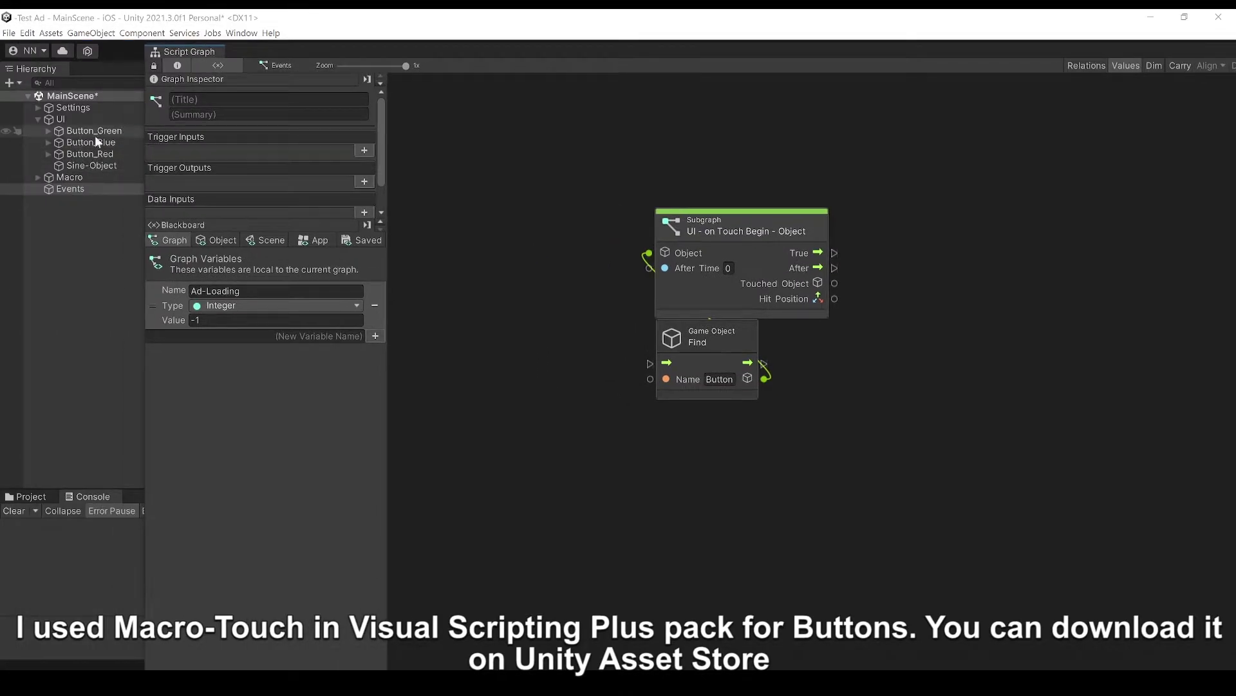
click(719, 379)
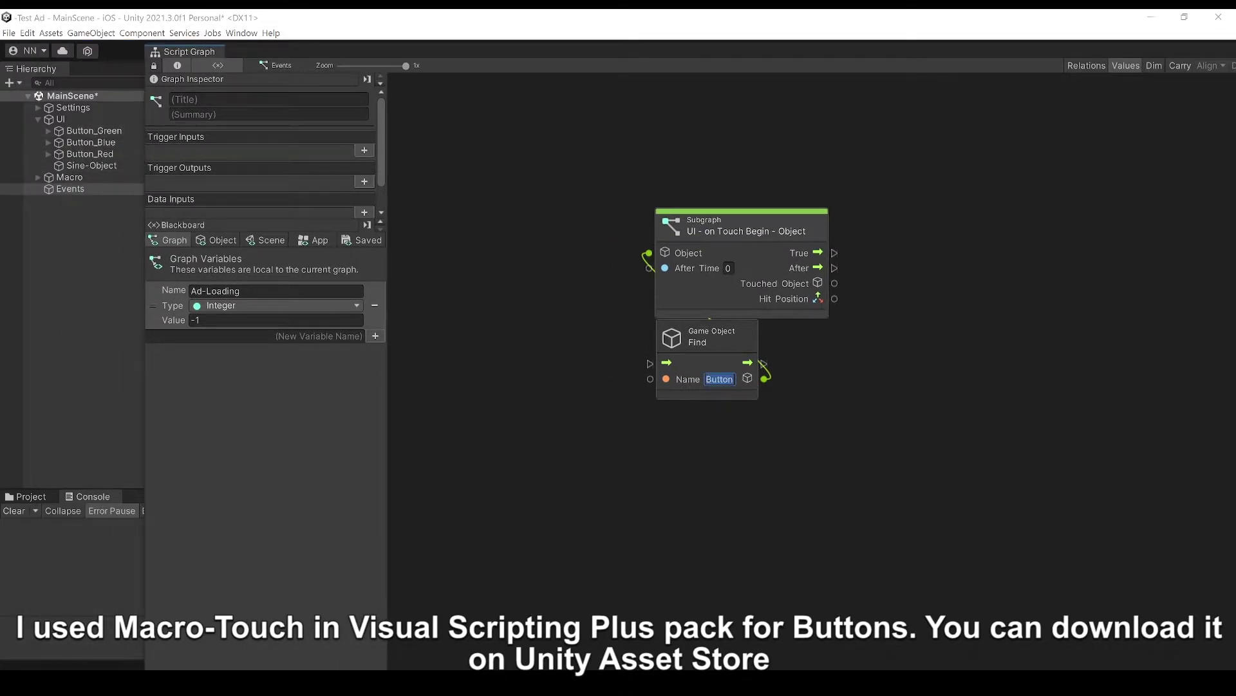
text(Button_Green)
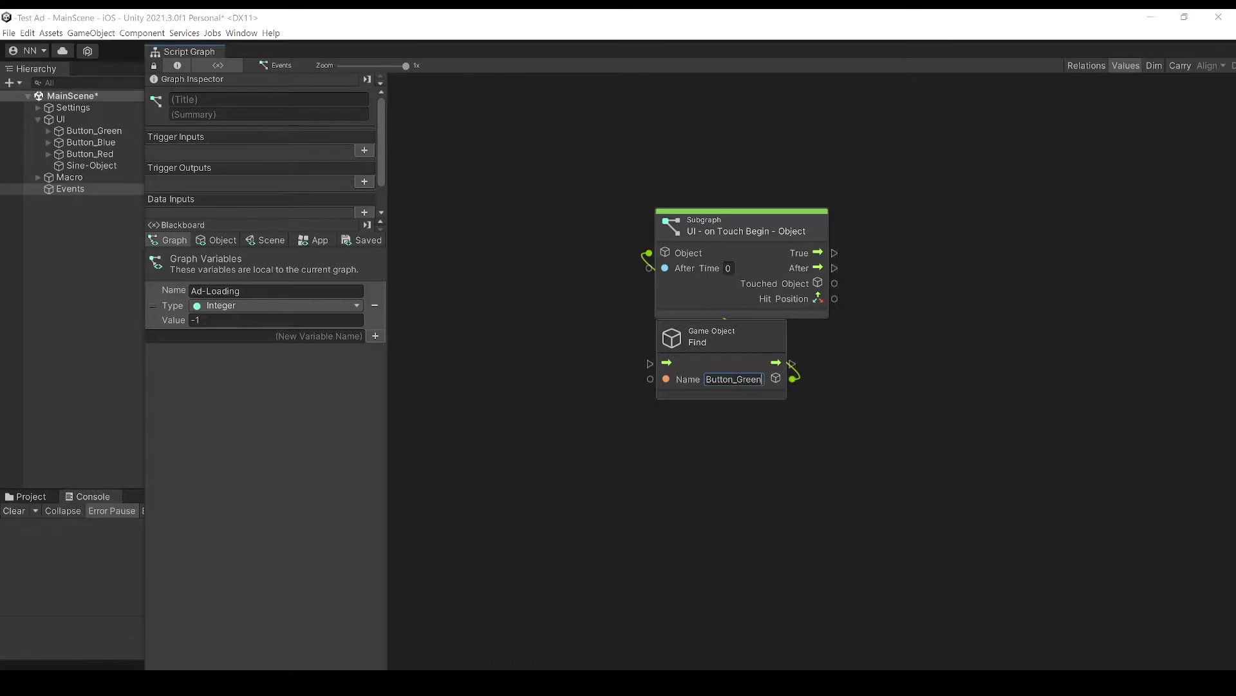
click(940, 444)
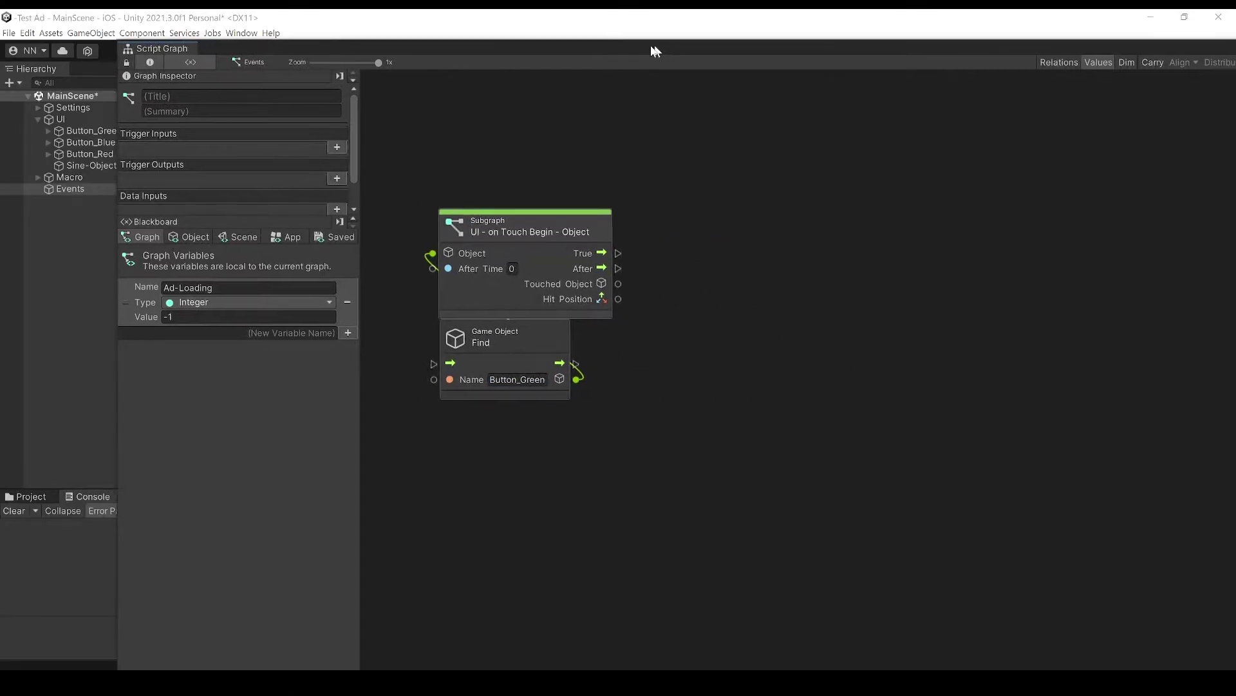
Add an Advertisement Initialize (Game Id) node and connect the touch subgraph's True output to it
right_click(681, 261)
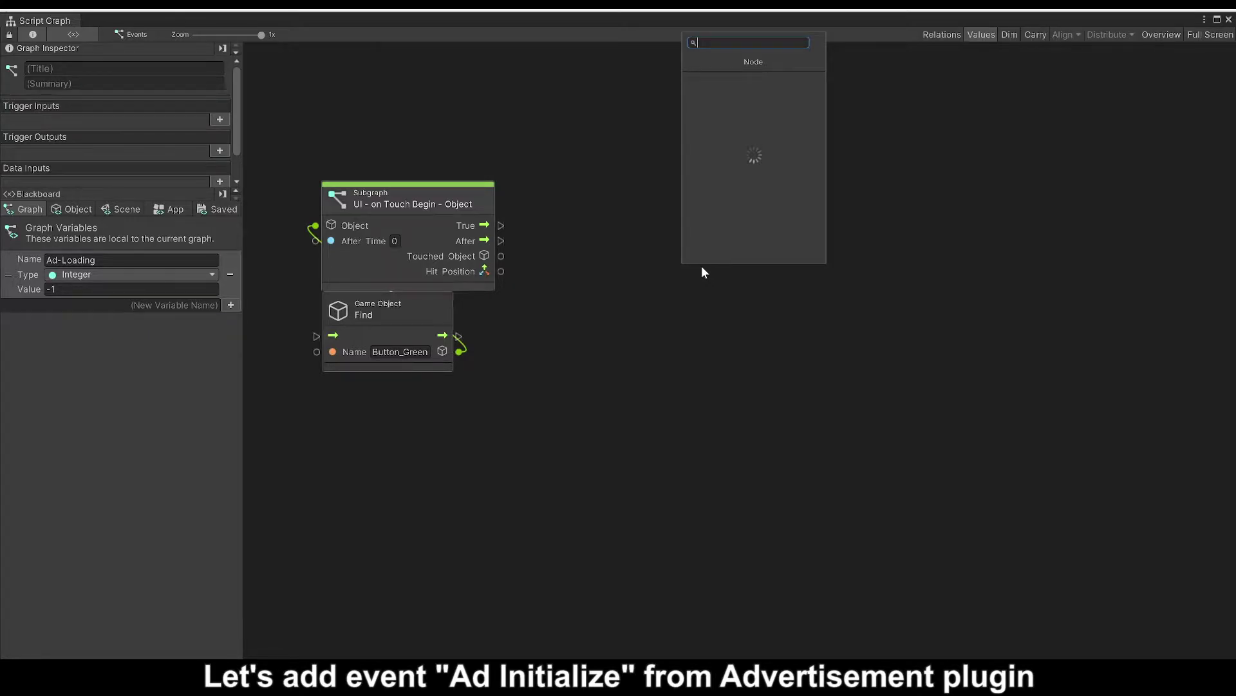
text(adver)
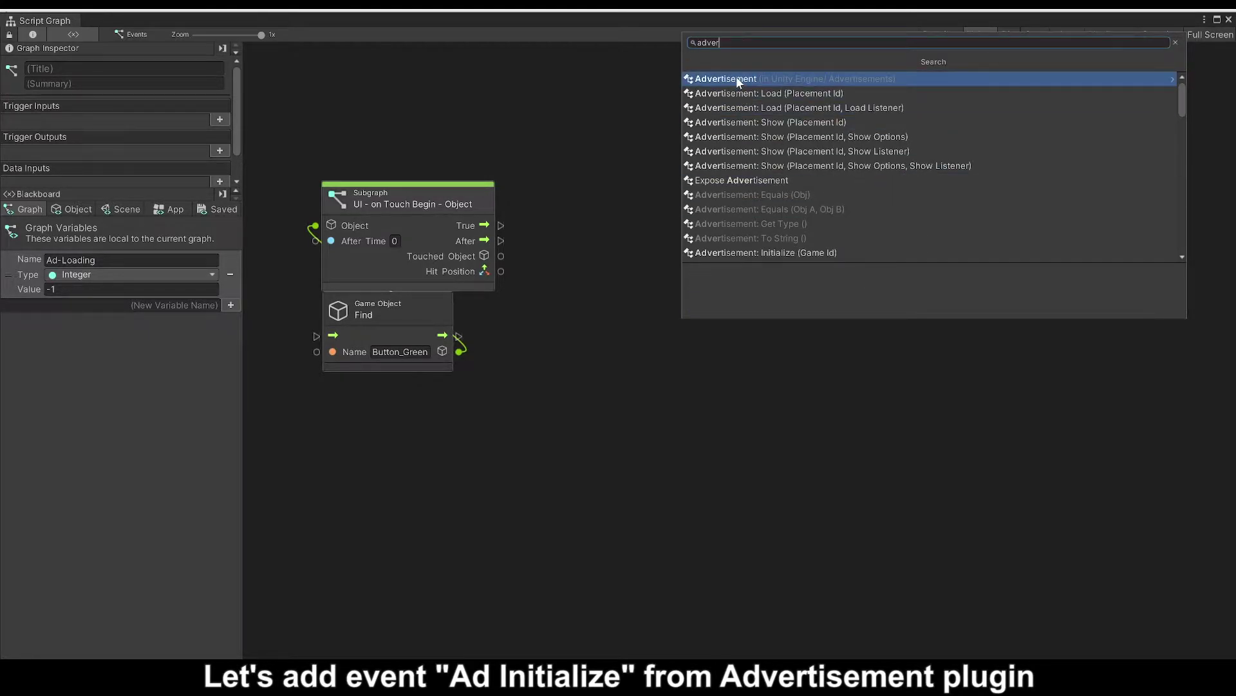
click(736, 78)
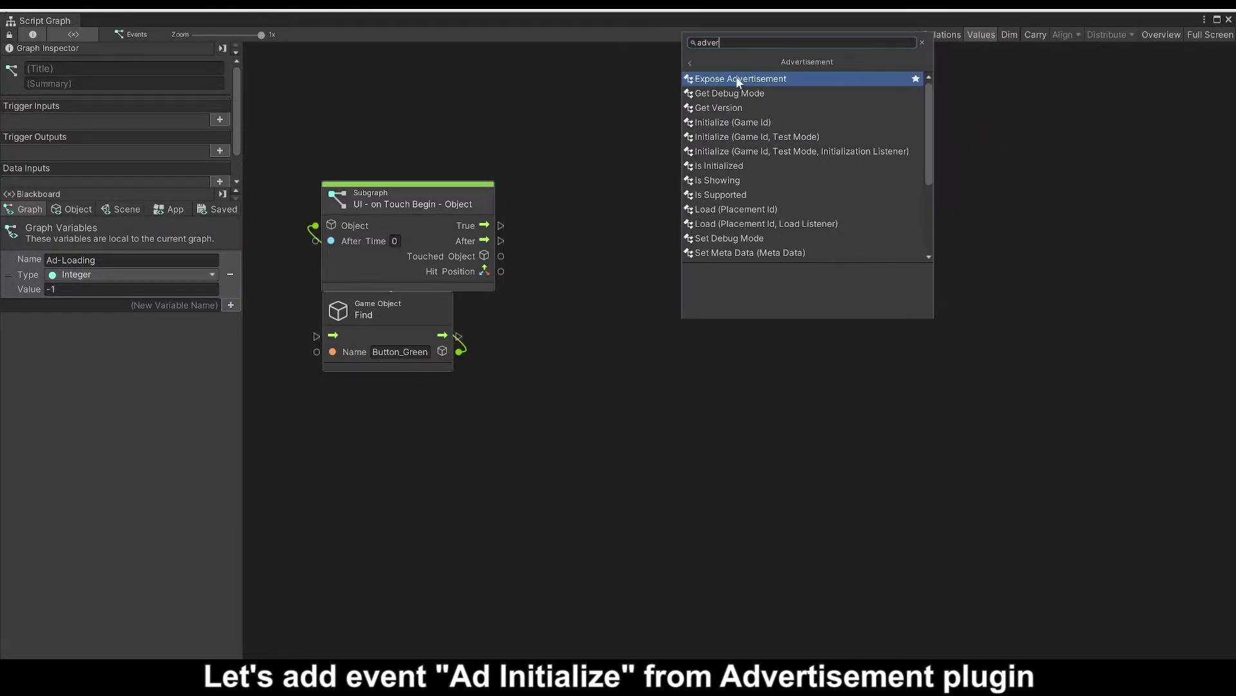
click(752, 122)
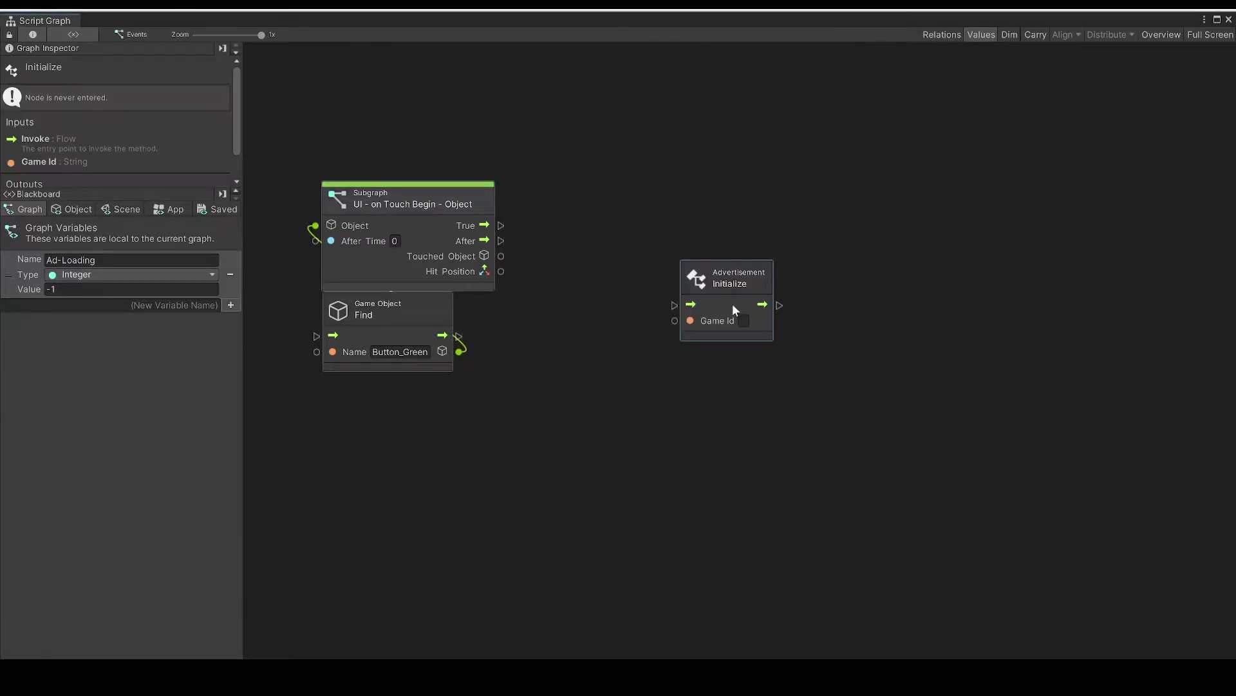
drag(732, 304, 690, 225)
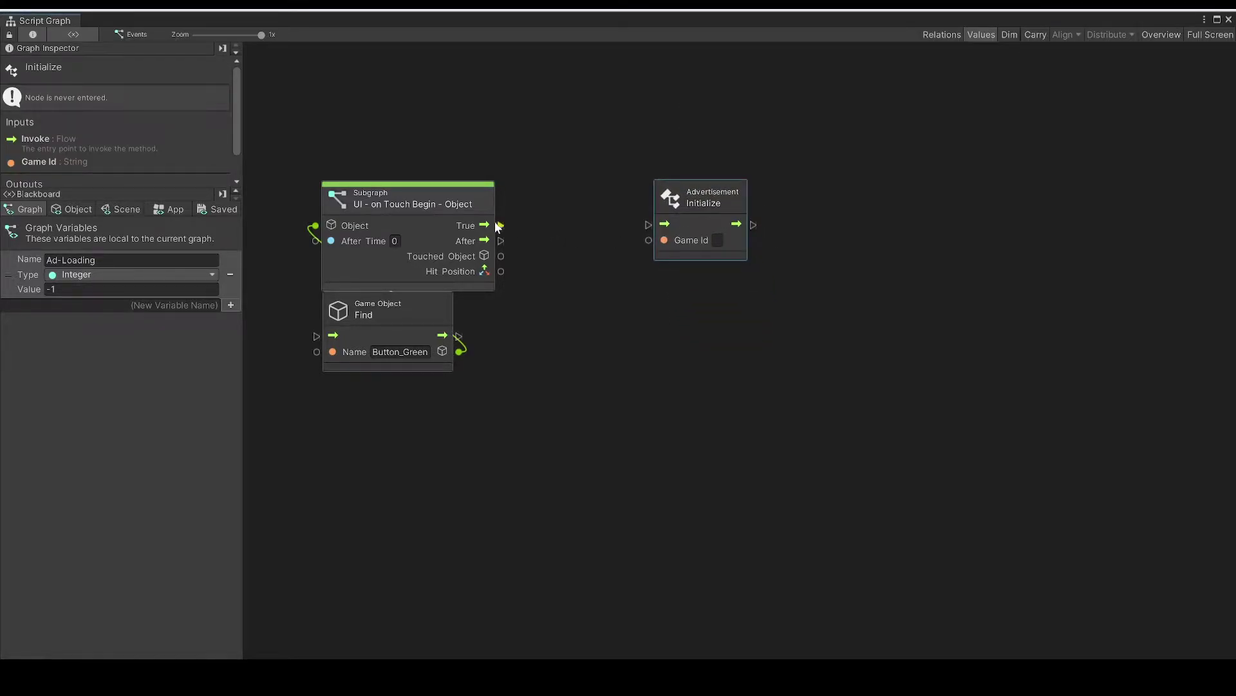
drag(495, 221, 693, 233)
click(682, 306)
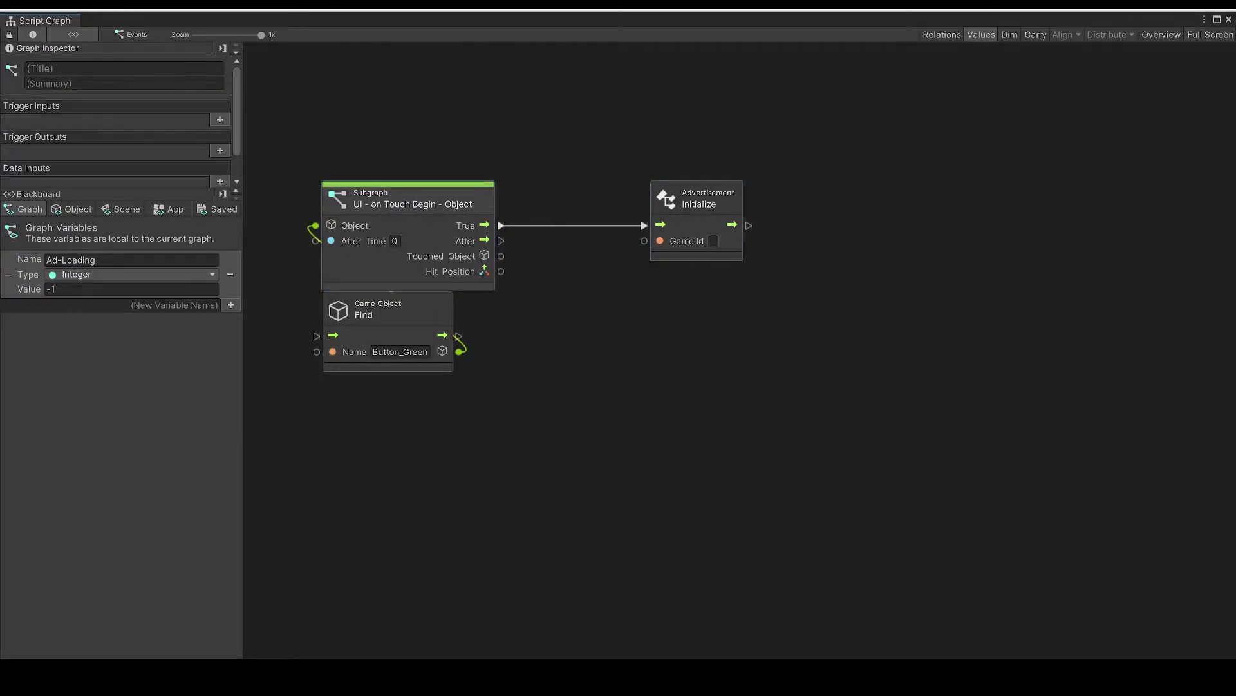
Switch Unity Ads ON under Project Settings > Services > Ads, then open the ads dashboard
click(1229, 19)
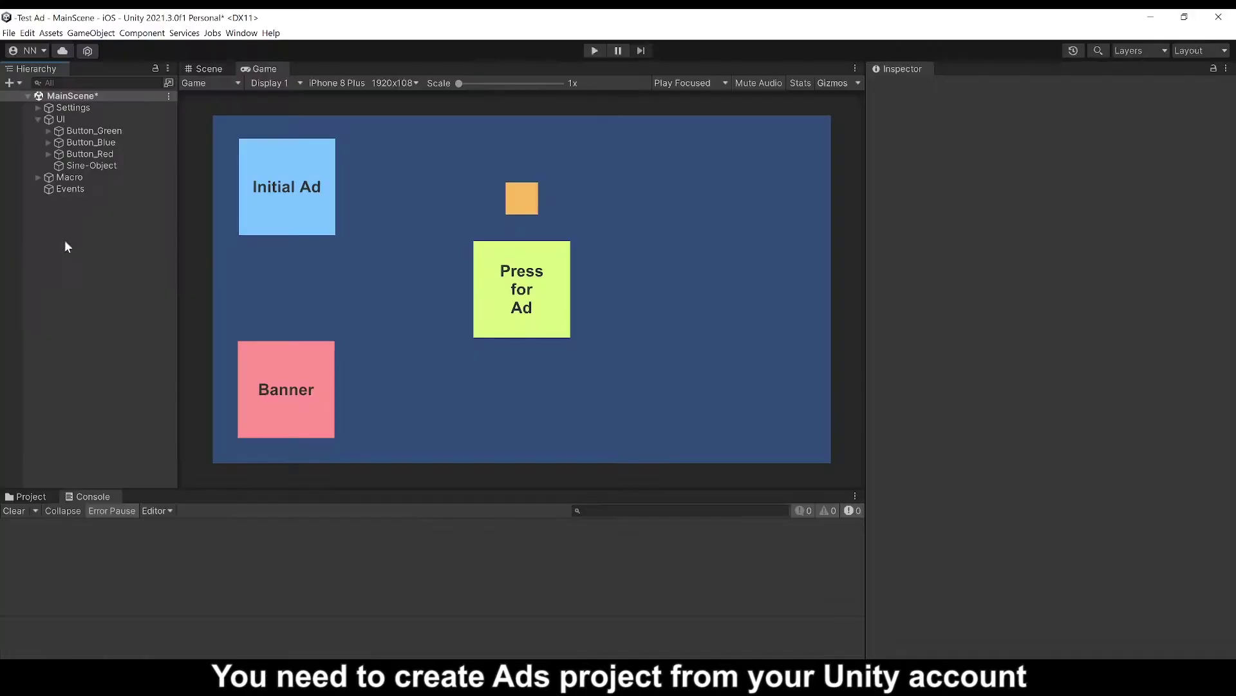
click(51, 33)
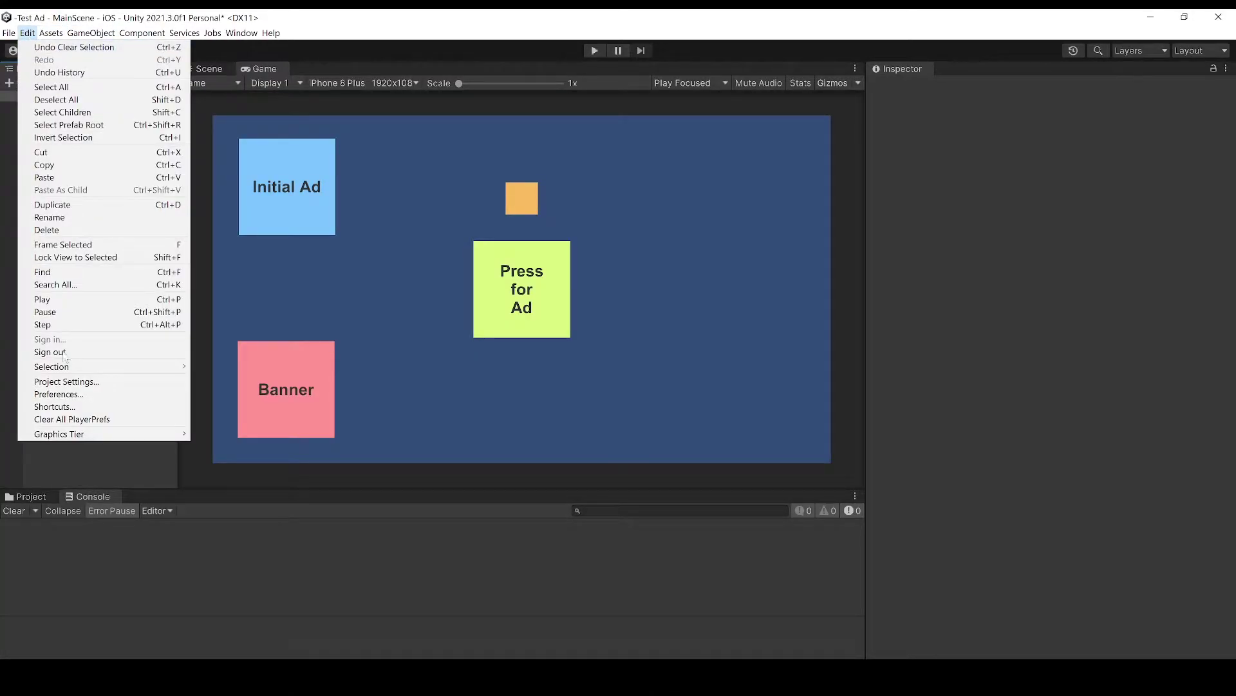
click(71, 381)
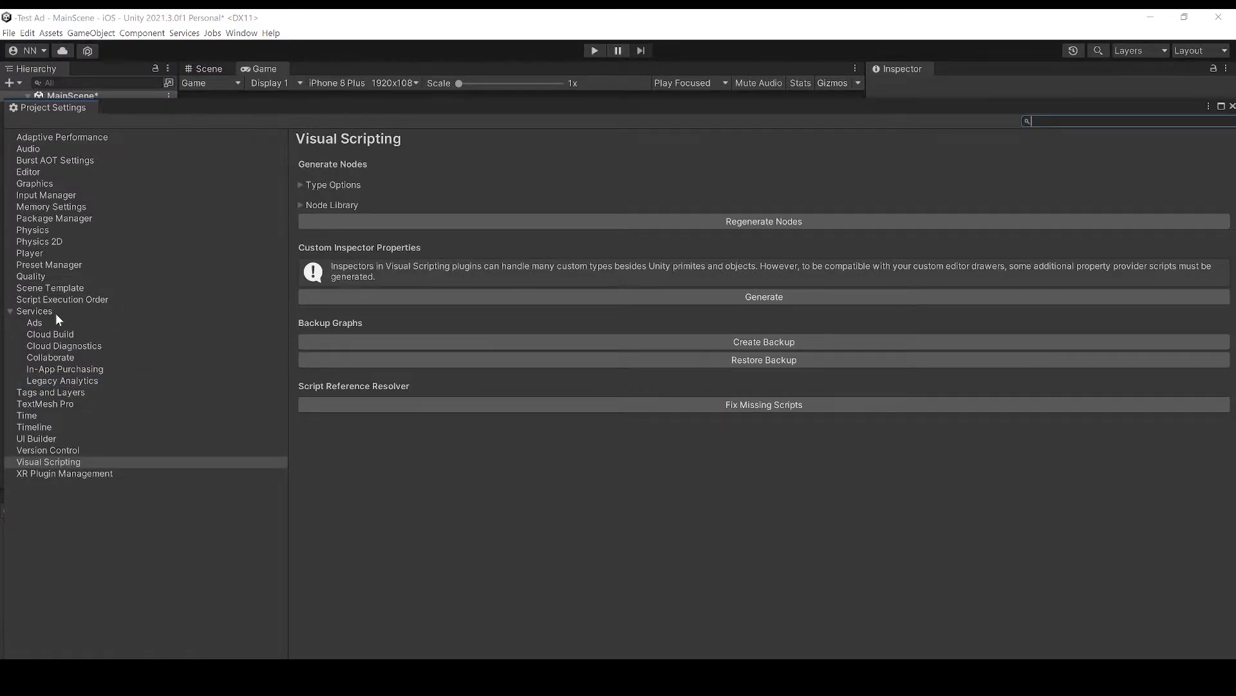
click(46, 329)
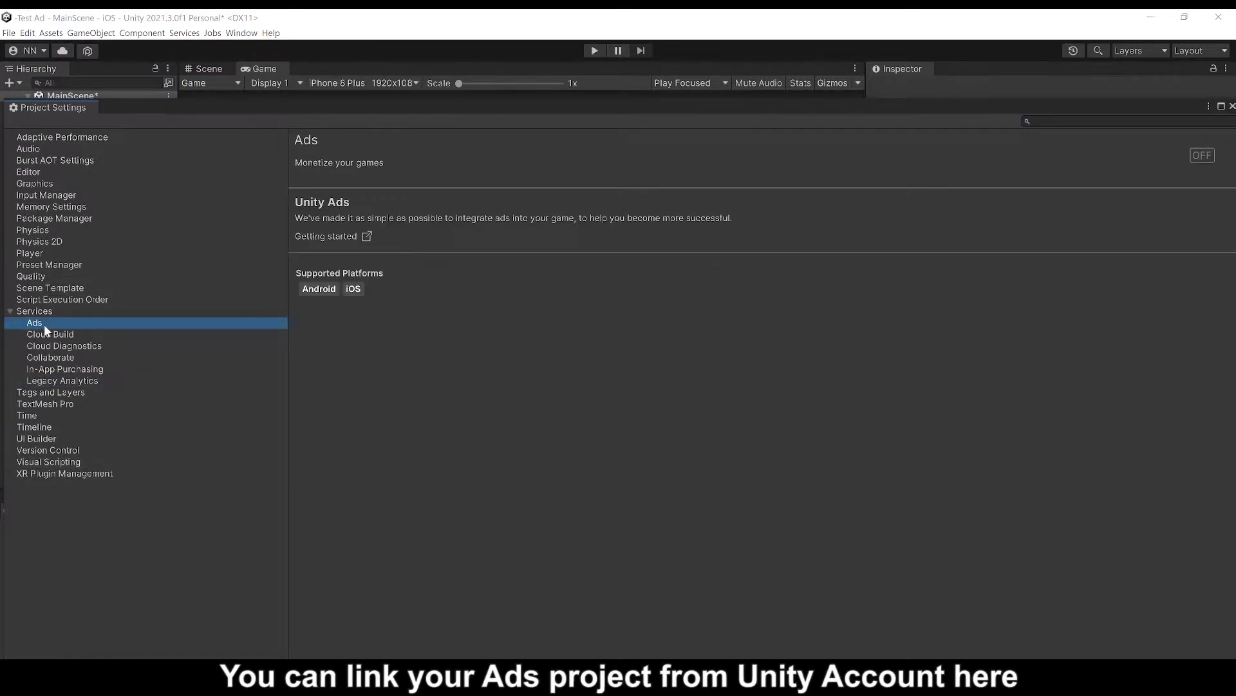
click(1203, 156)
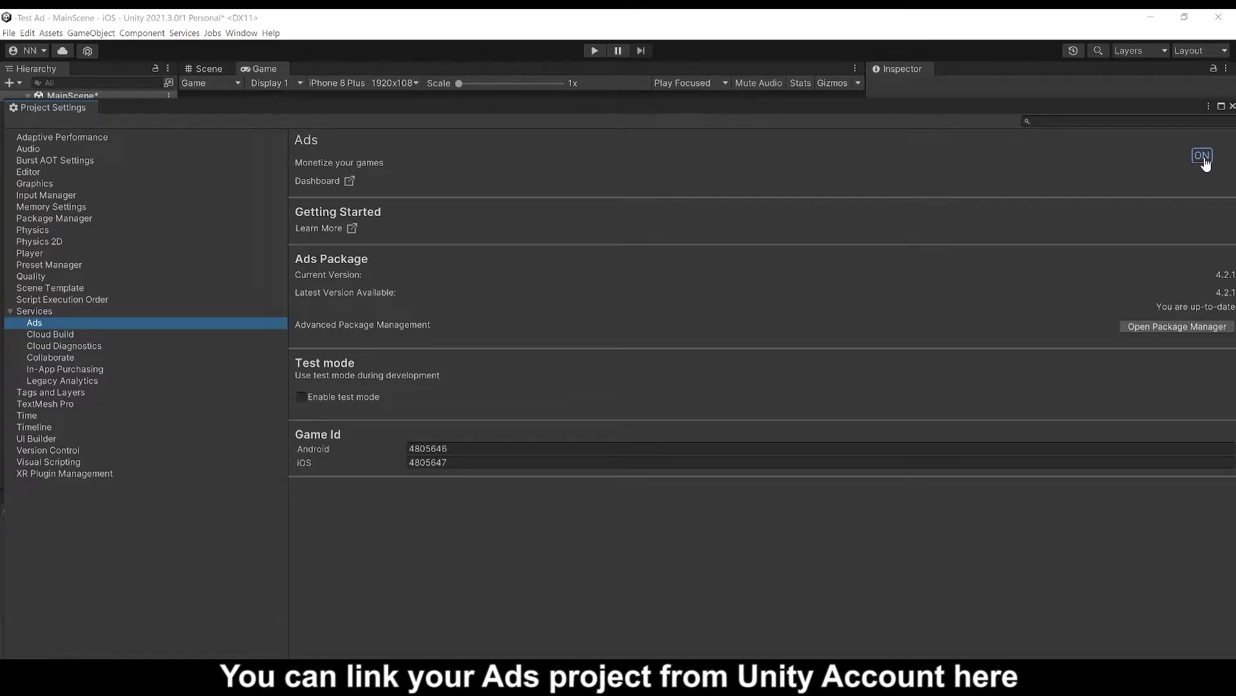
click(428, 448)
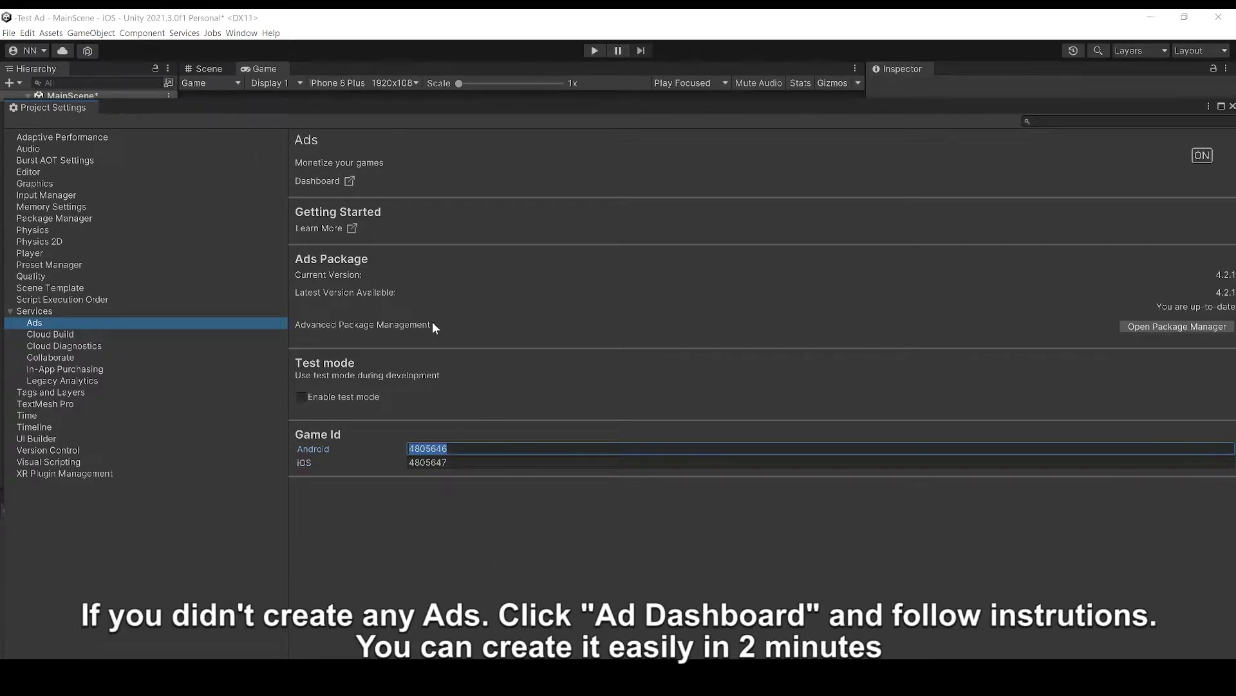
click(316, 181)
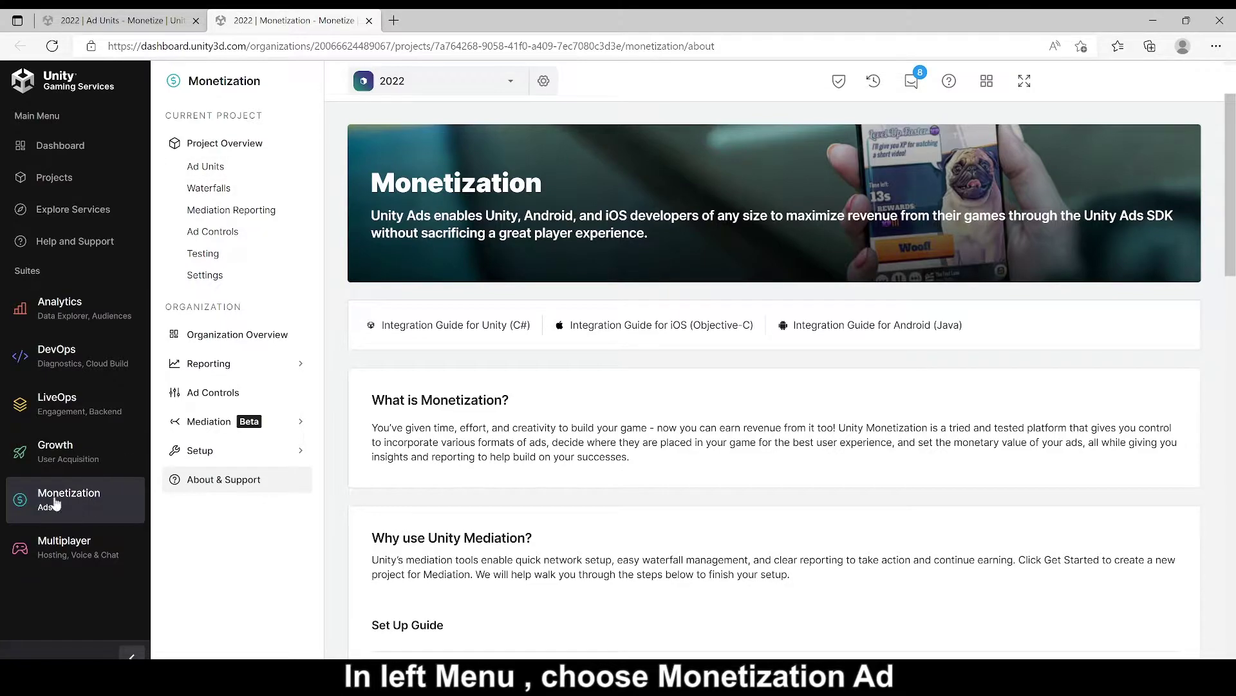
Copy the iOS game ID from Monetization > Ad Units and return to Unity Editor
click(67, 503)
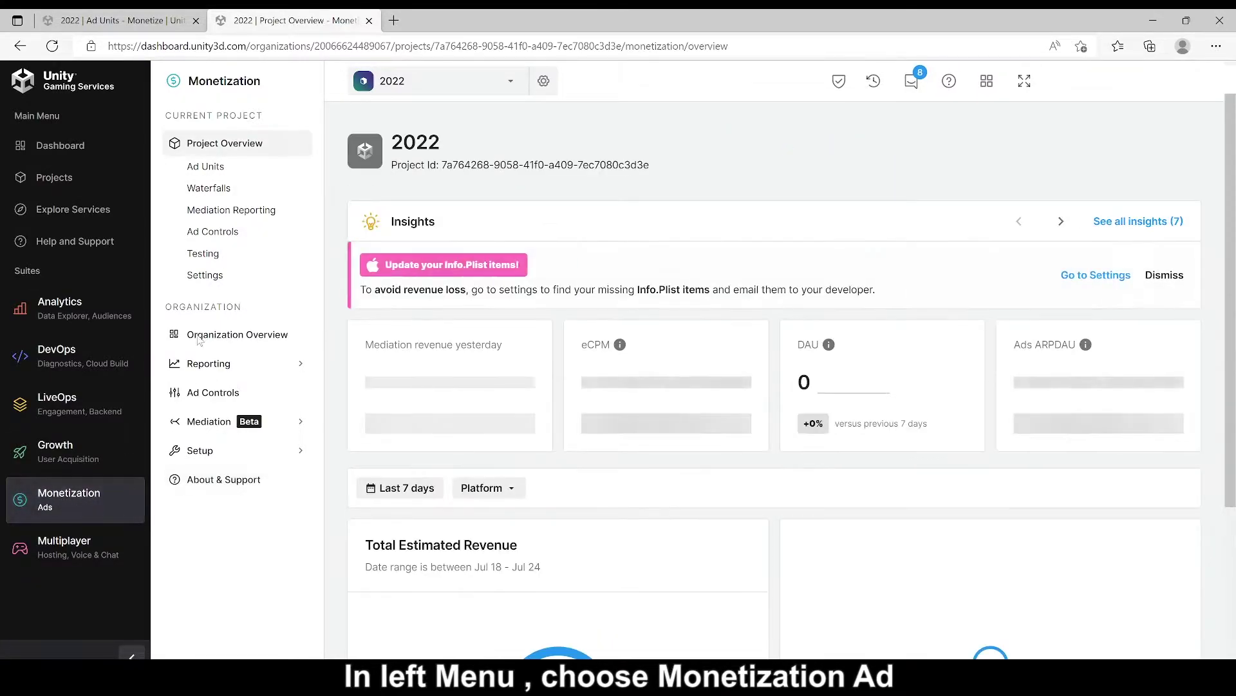
click(206, 169)
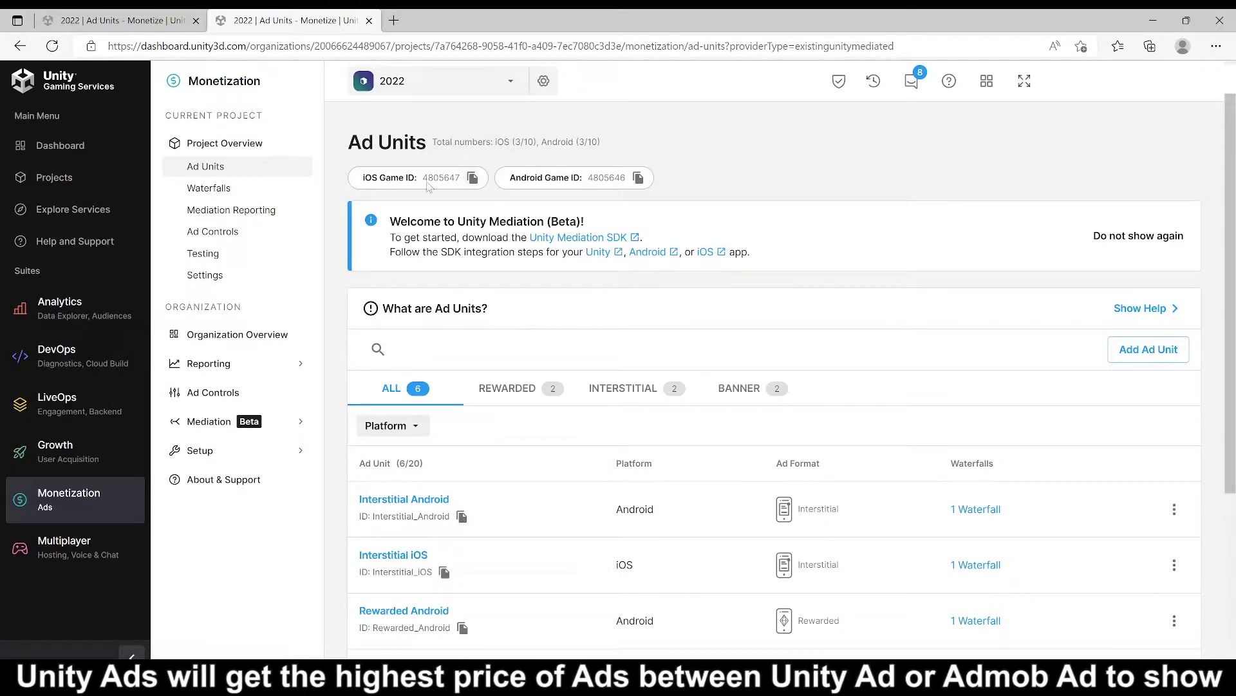
click(473, 179)
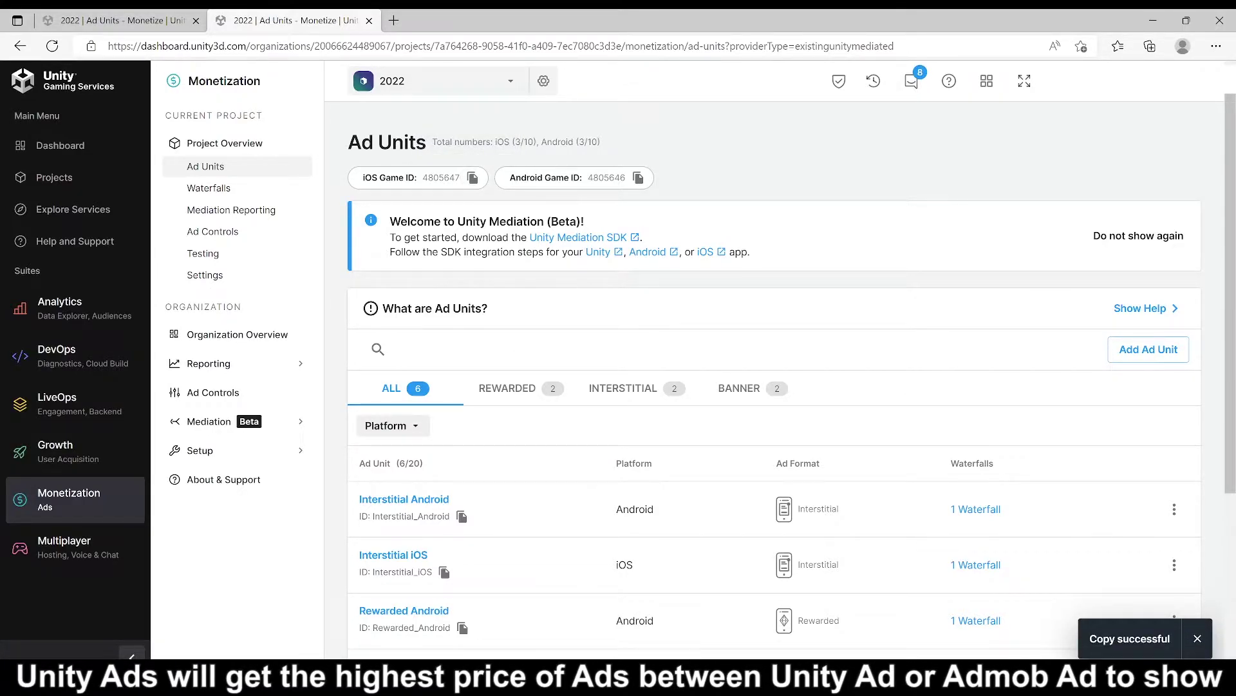
click(738, 646)
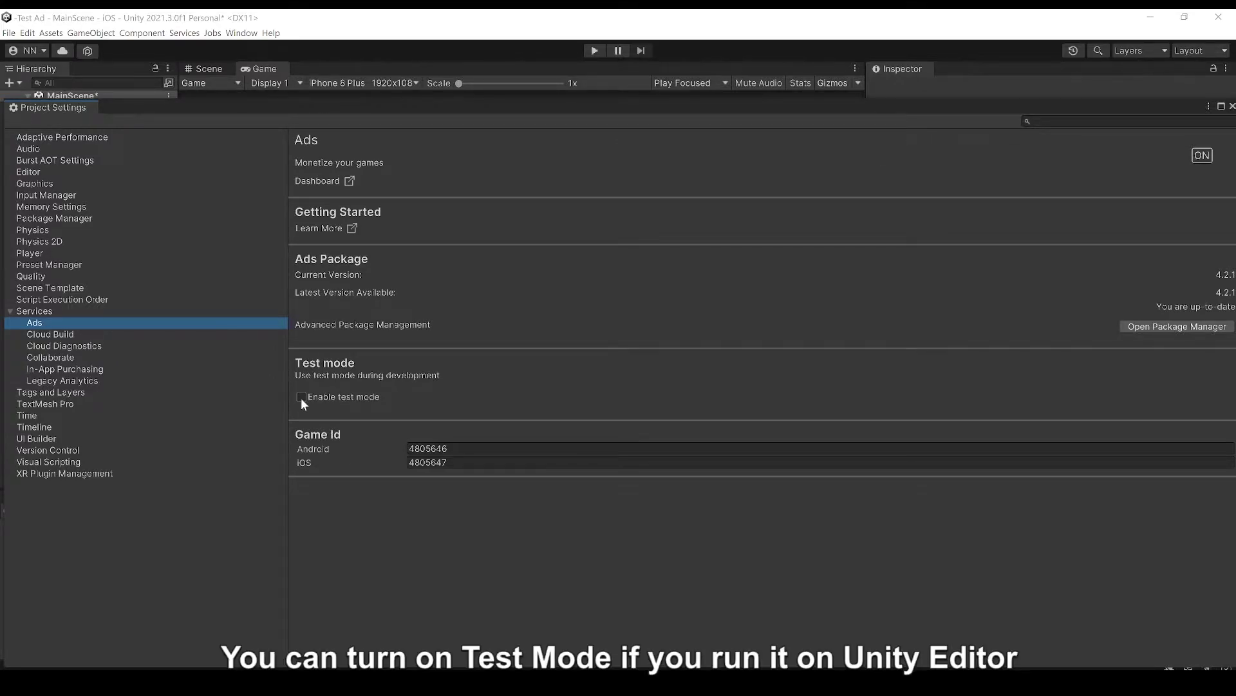
Tick Enable test mode in the Ads settings and close Project Settings
click(301, 397)
click(1232, 107)
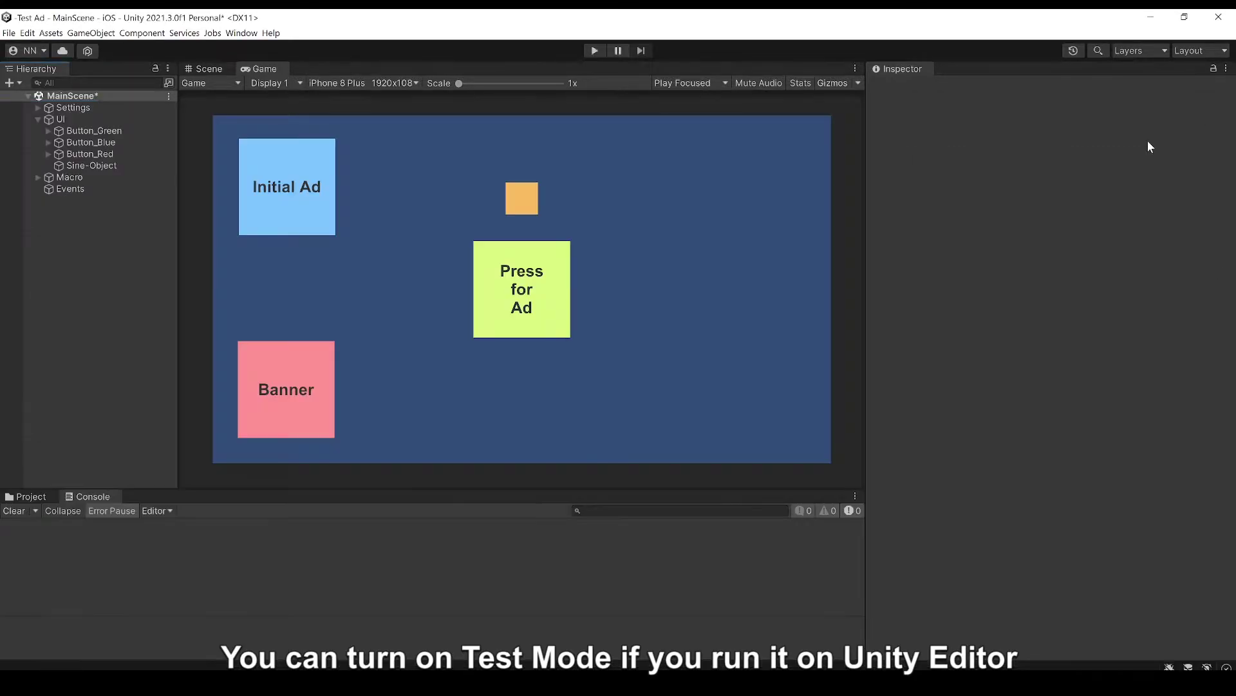
Paste the copied iOS game ID into the Initialize node's Game Id field in the Events graph
click(77, 188)
click(983, 333)
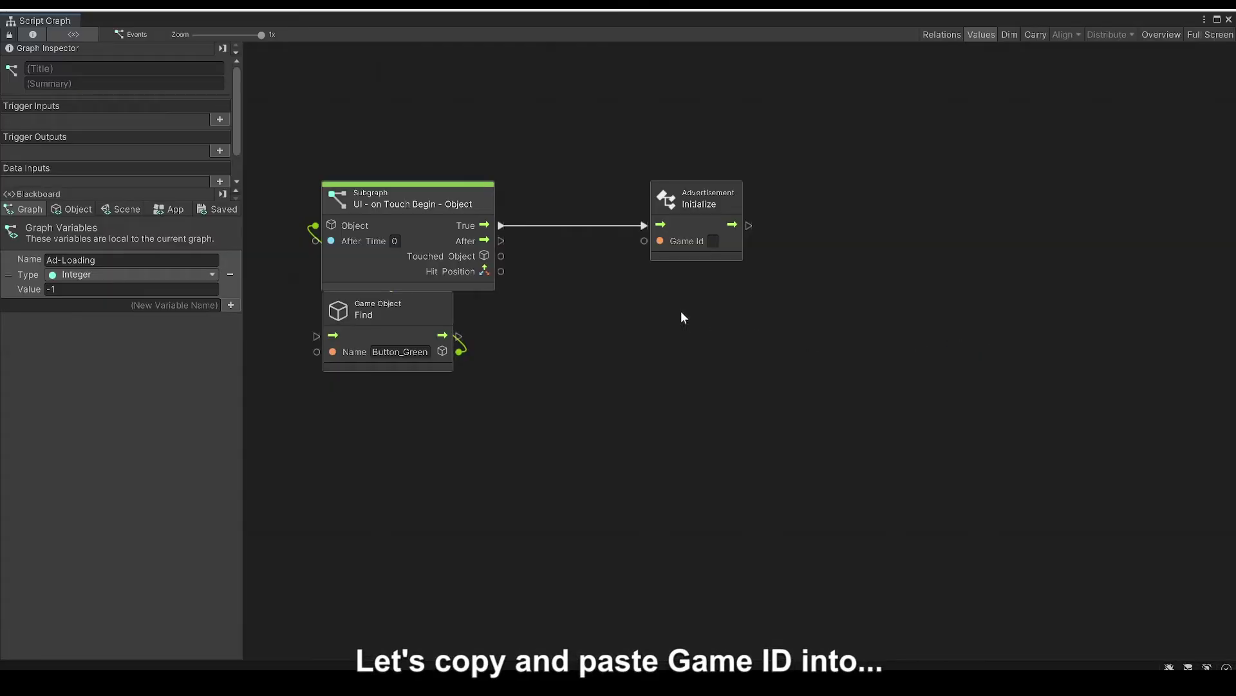
right_click(713, 240)
click(731, 276)
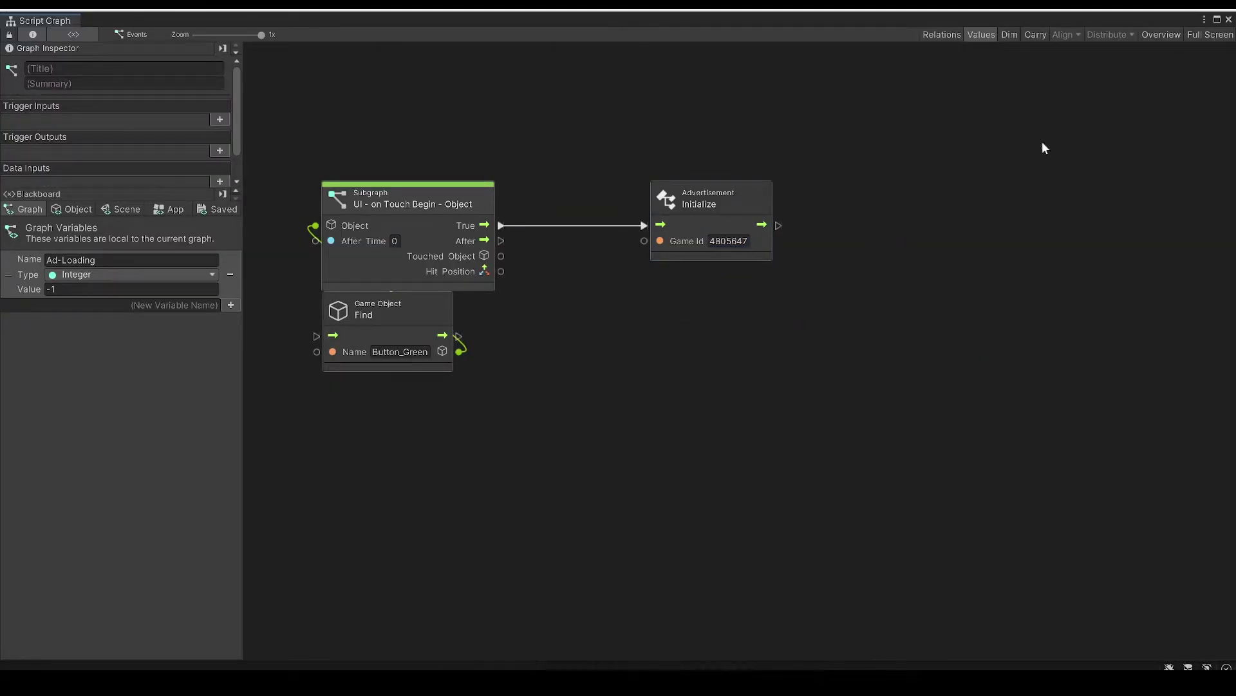
Play the scene, trigger the ad button, read the Console initialization error, then stop playing
click(1228, 23)
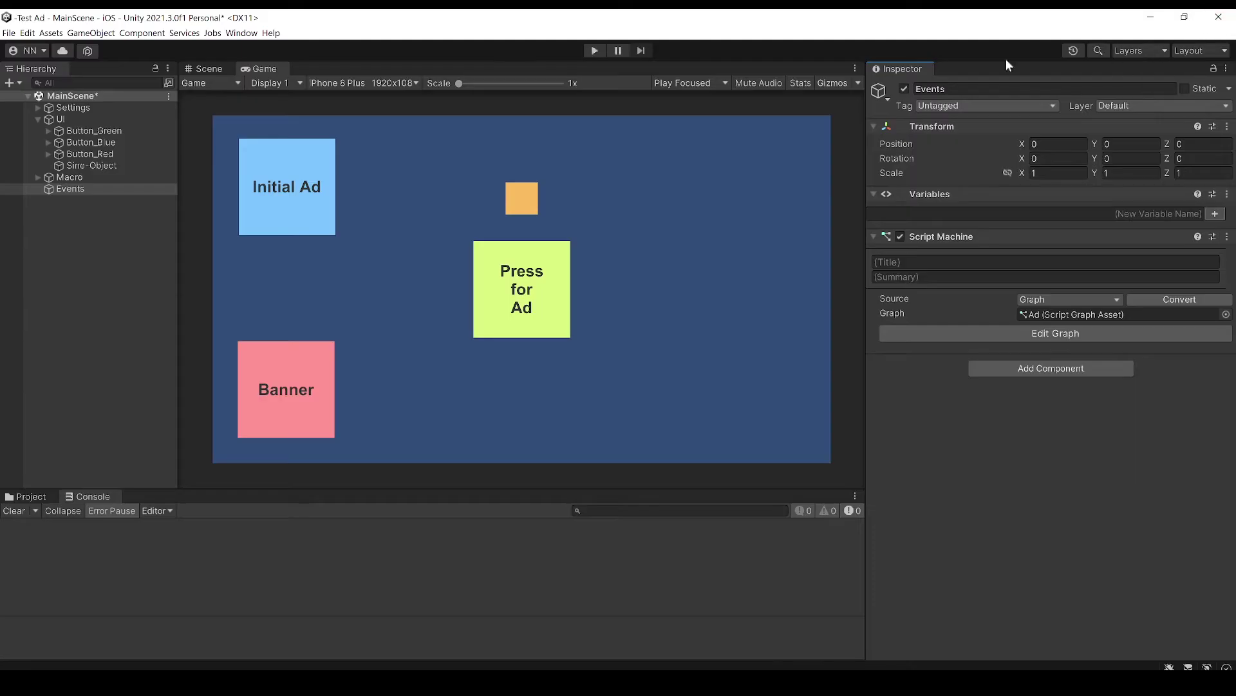
click(594, 50)
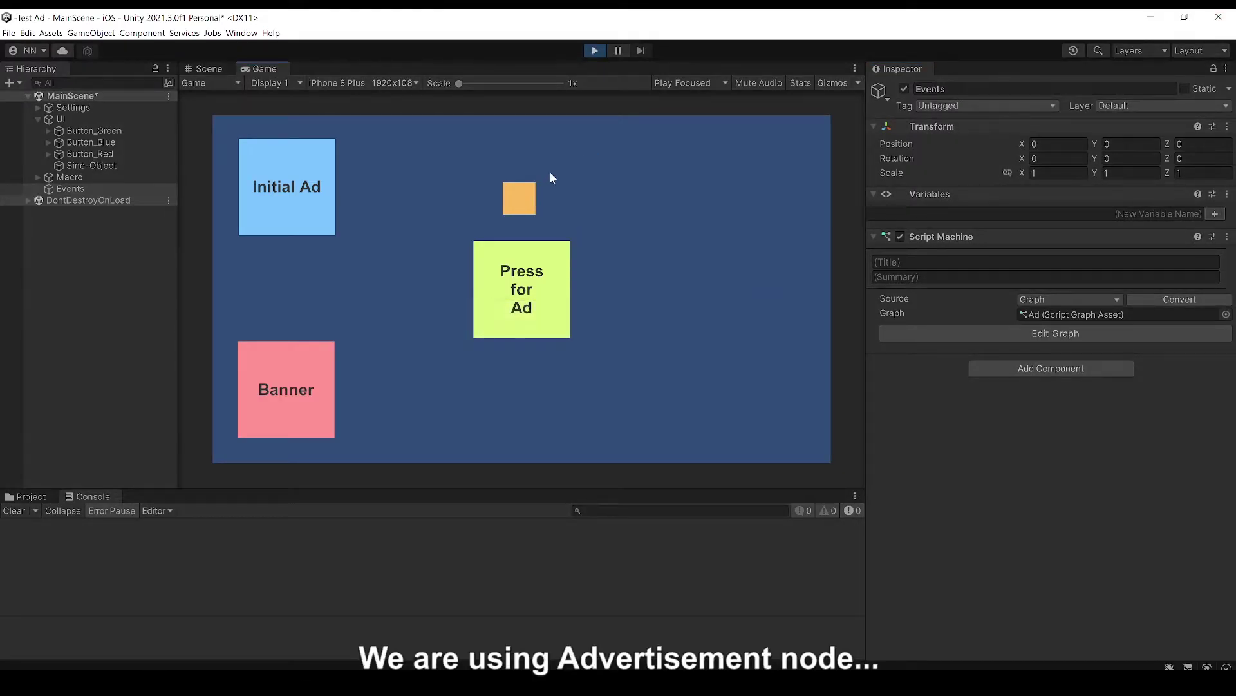
click(519, 327)
click(264, 537)
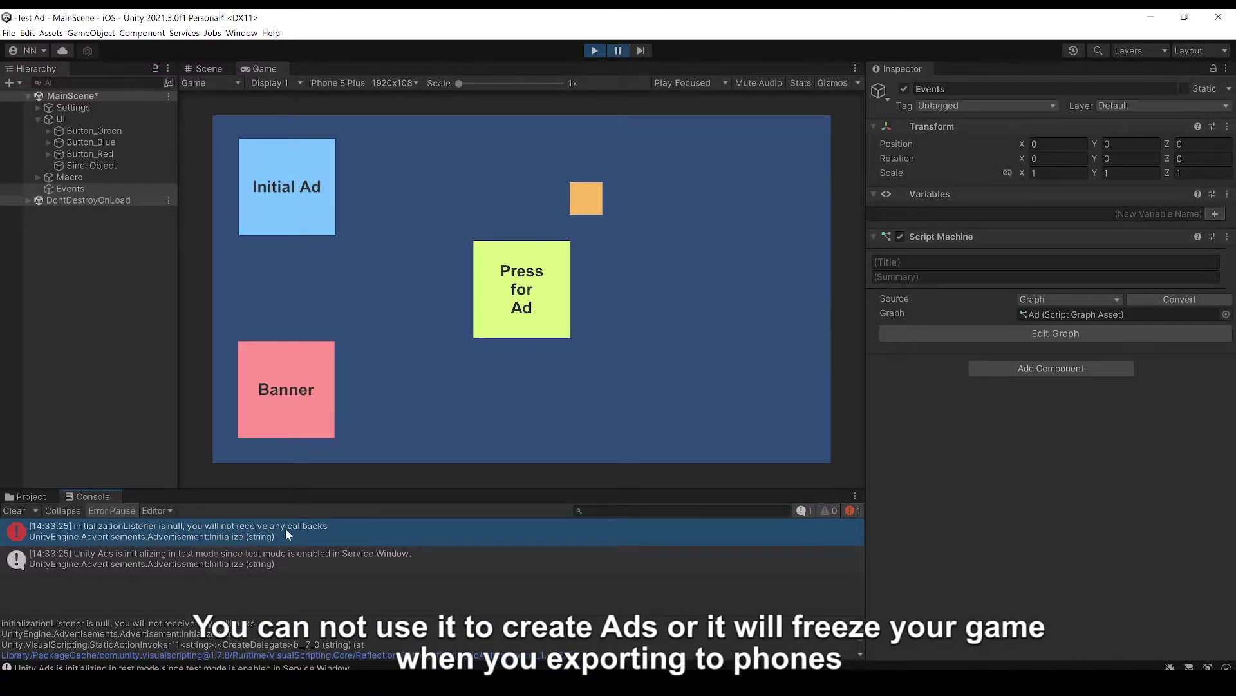
click(596, 51)
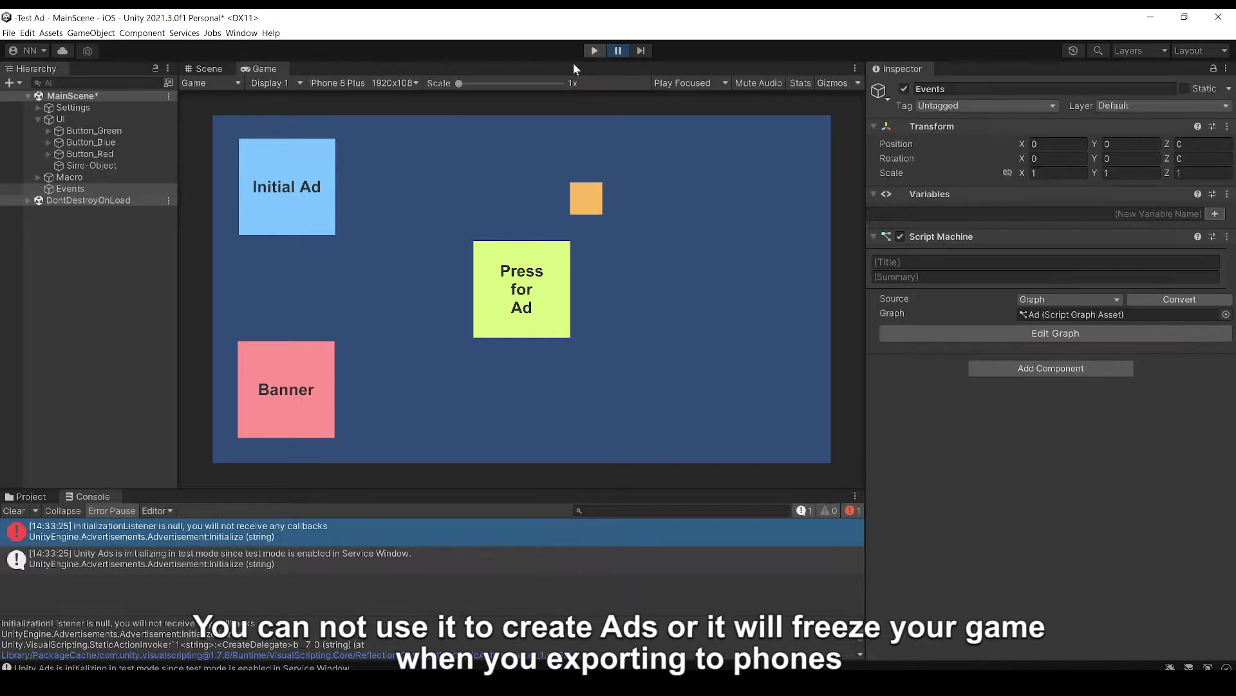
click(52, 497)
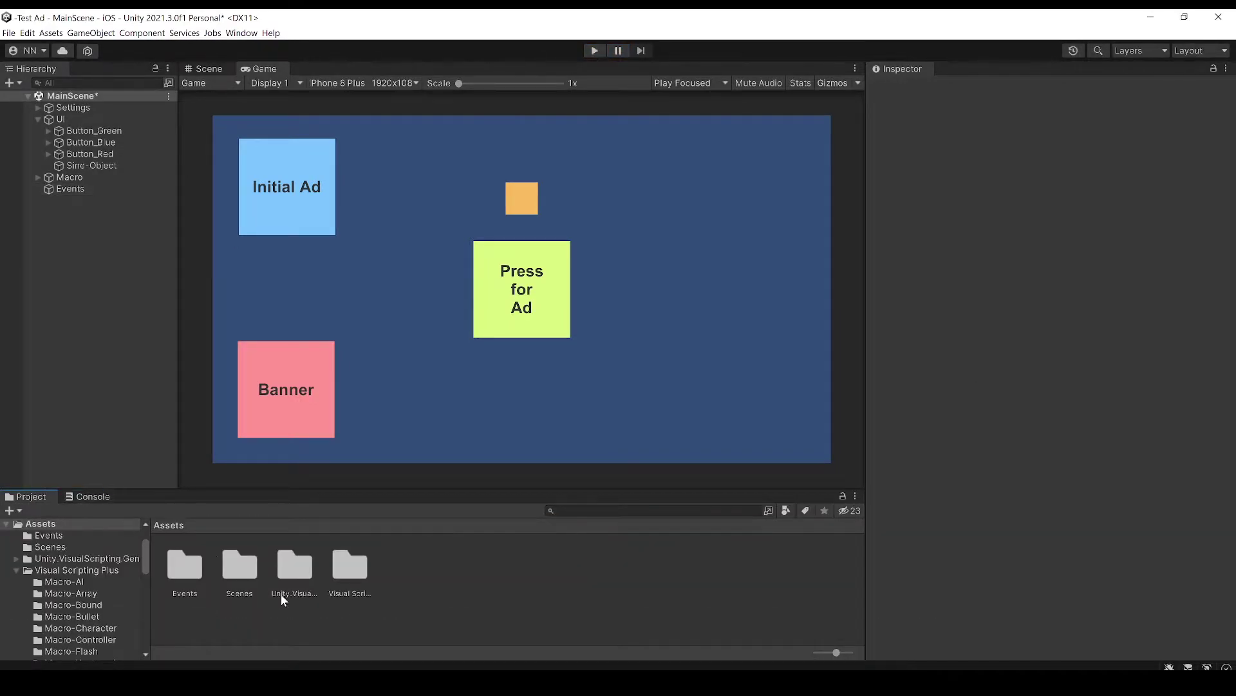
Drag the Macro-UnityAds prefab from Assets/Visual Scripting Plus/Macro-UnityAds onto Macro in the Hierarchy
double_click(359, 575)
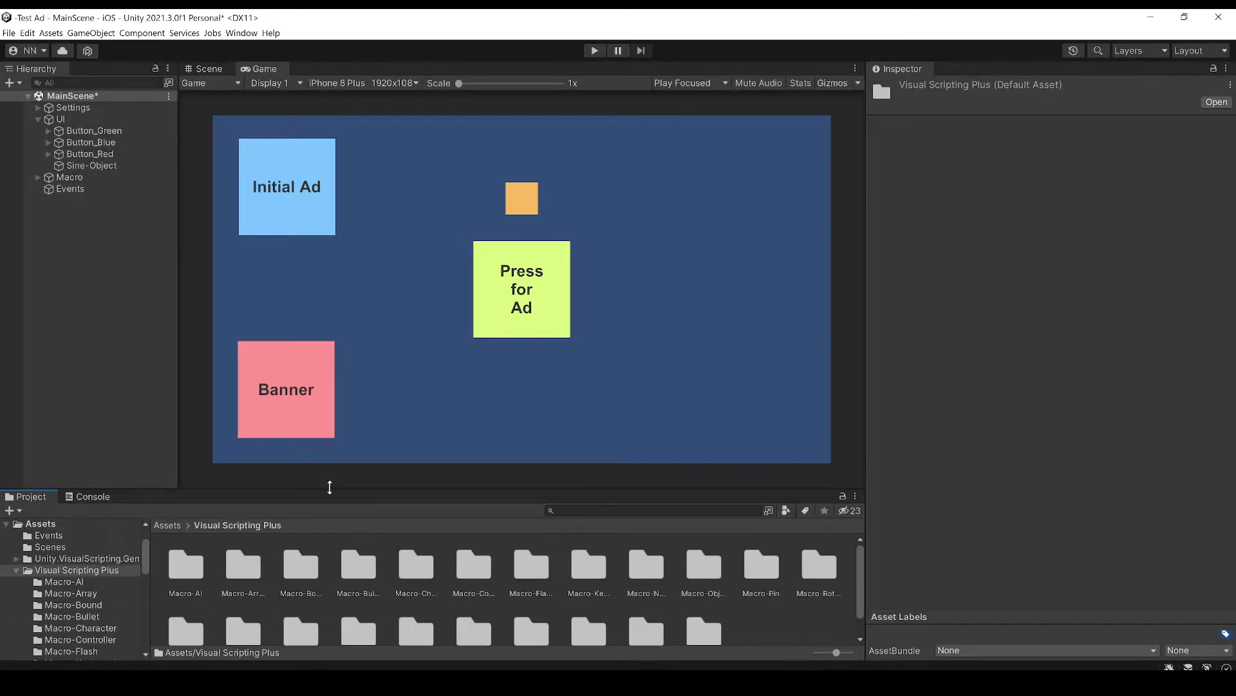
drag(330, 487, 332, 460)
click(493, 613)
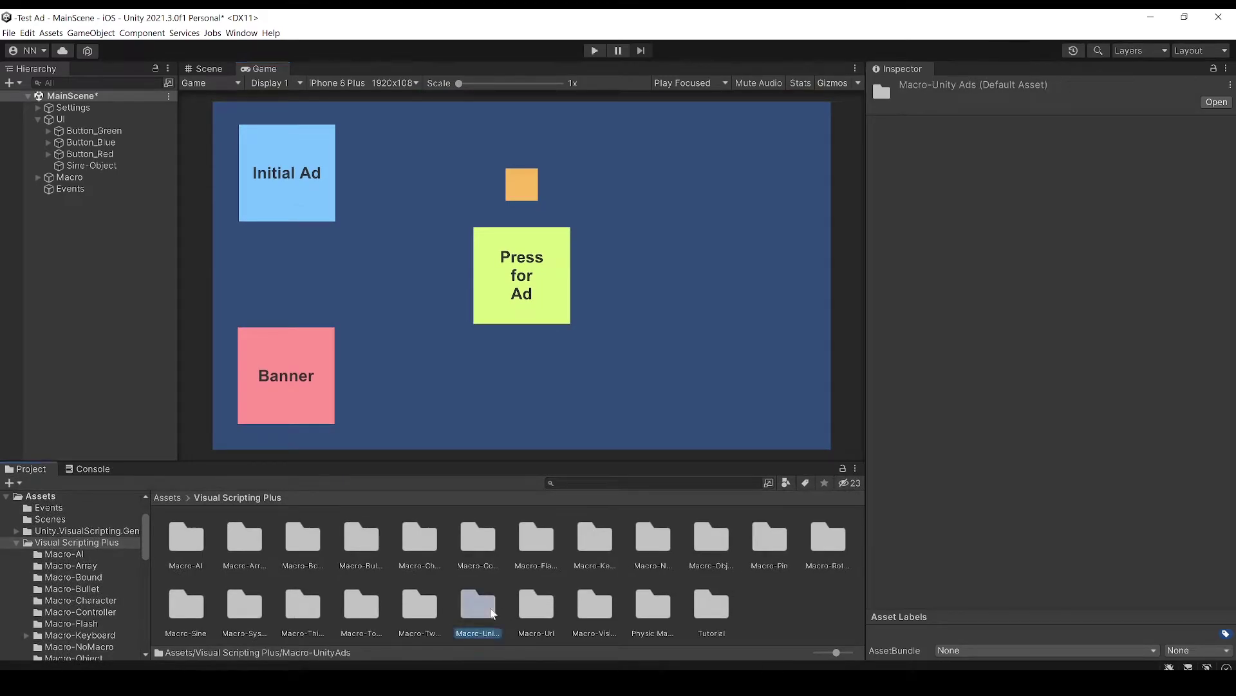
scroll(143, 556, down, 1)
scroll(146, 553, down, 1)
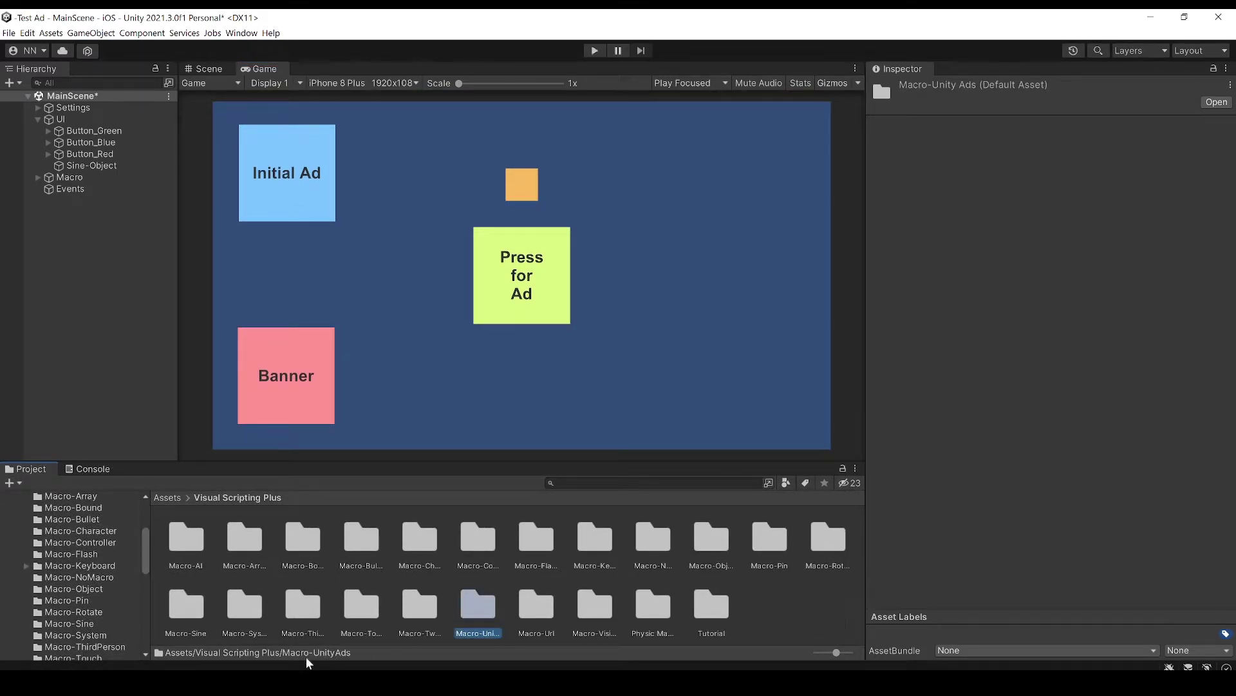
double_click(490, 607)
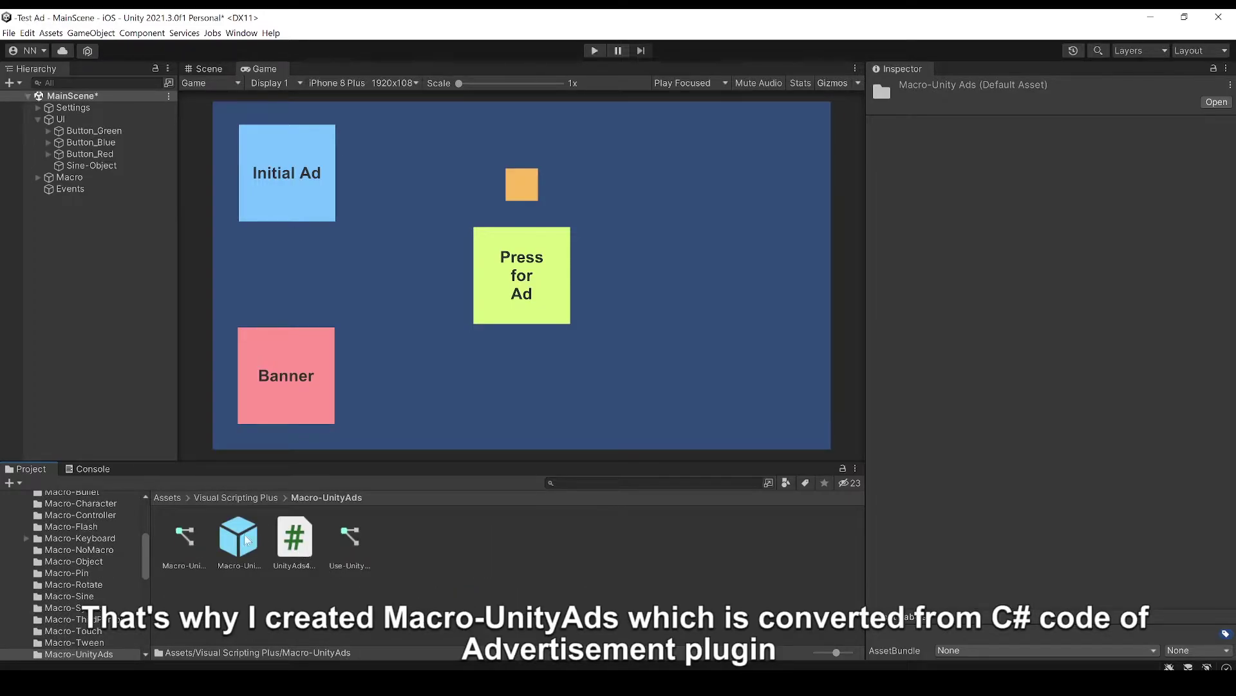
drag(247, 539, 69, 183)
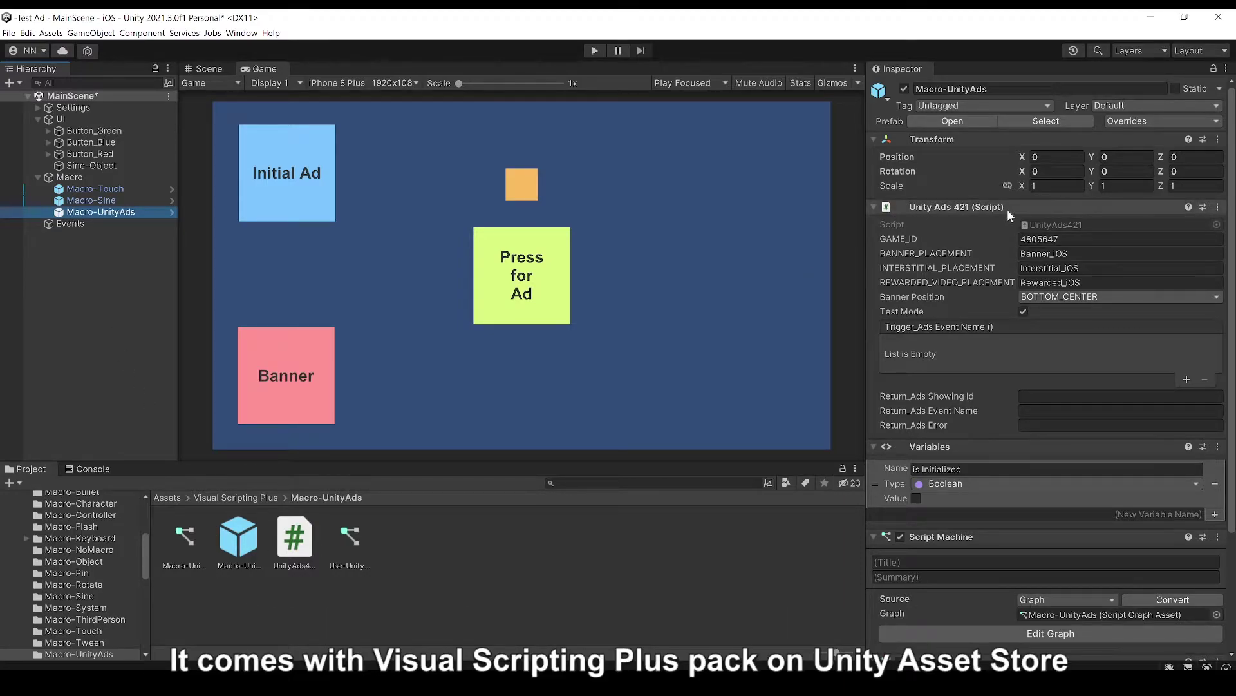
click(1056, 239)
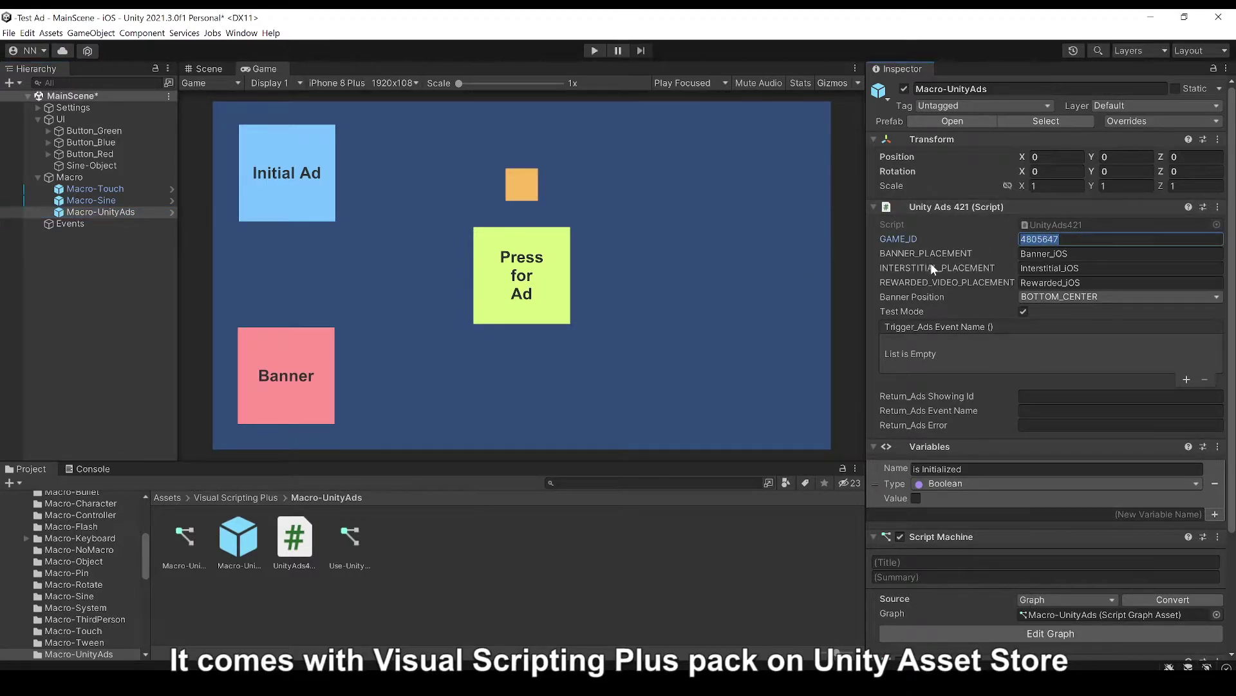
key(Tab)
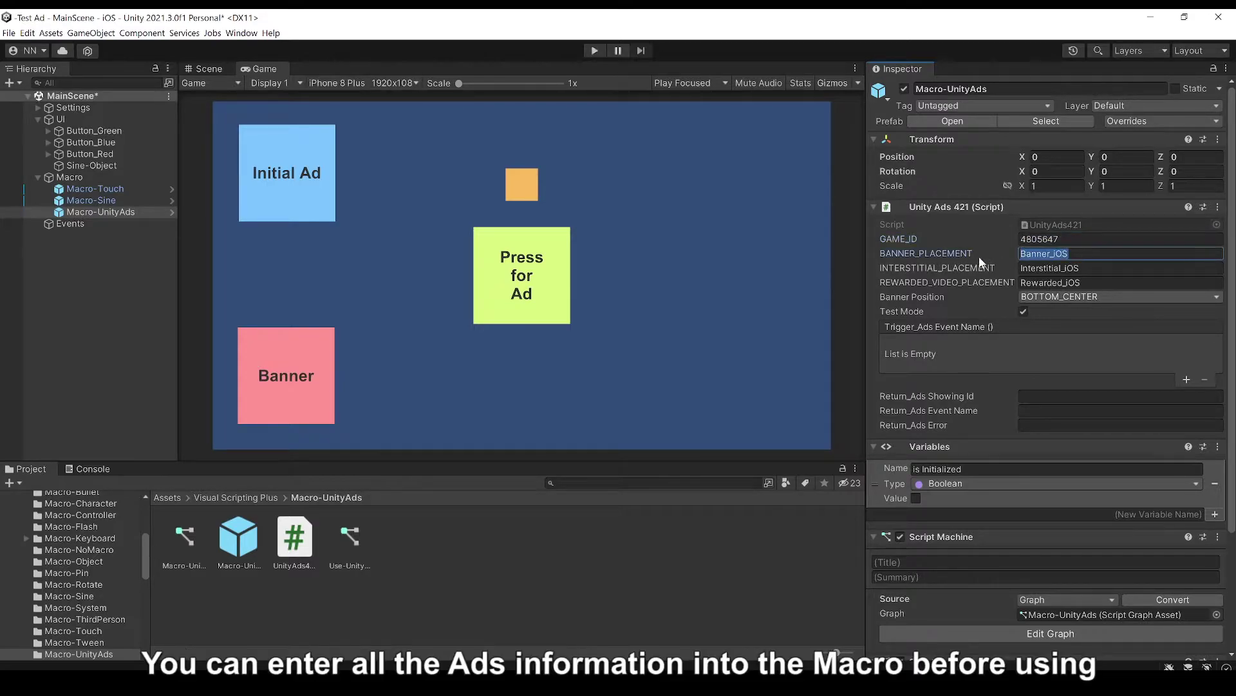
click(1075, 266)
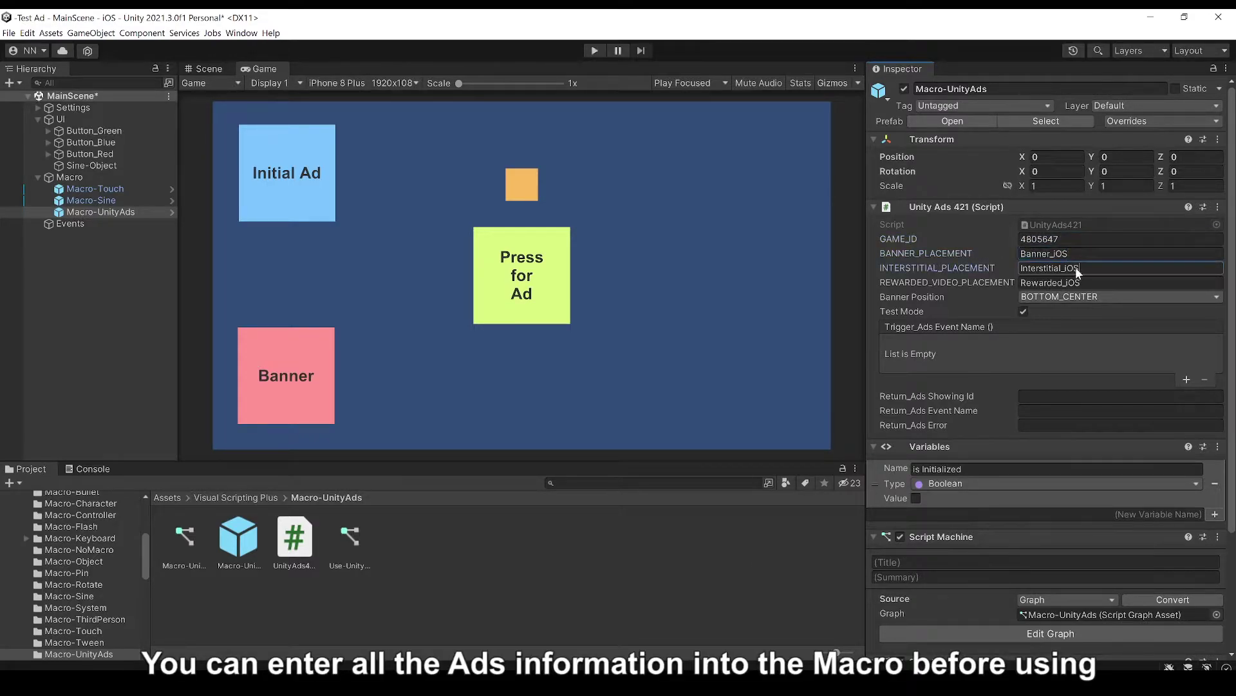
key(Tab)
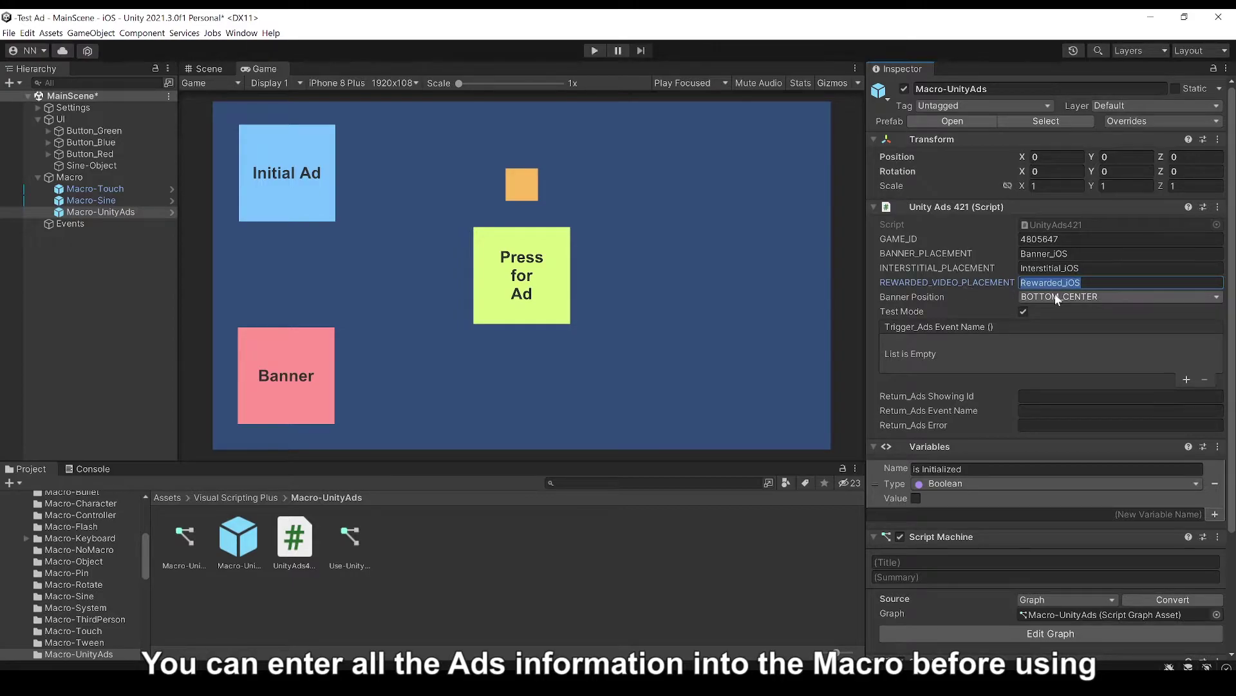
click(1056, 296)
click(944, 300)
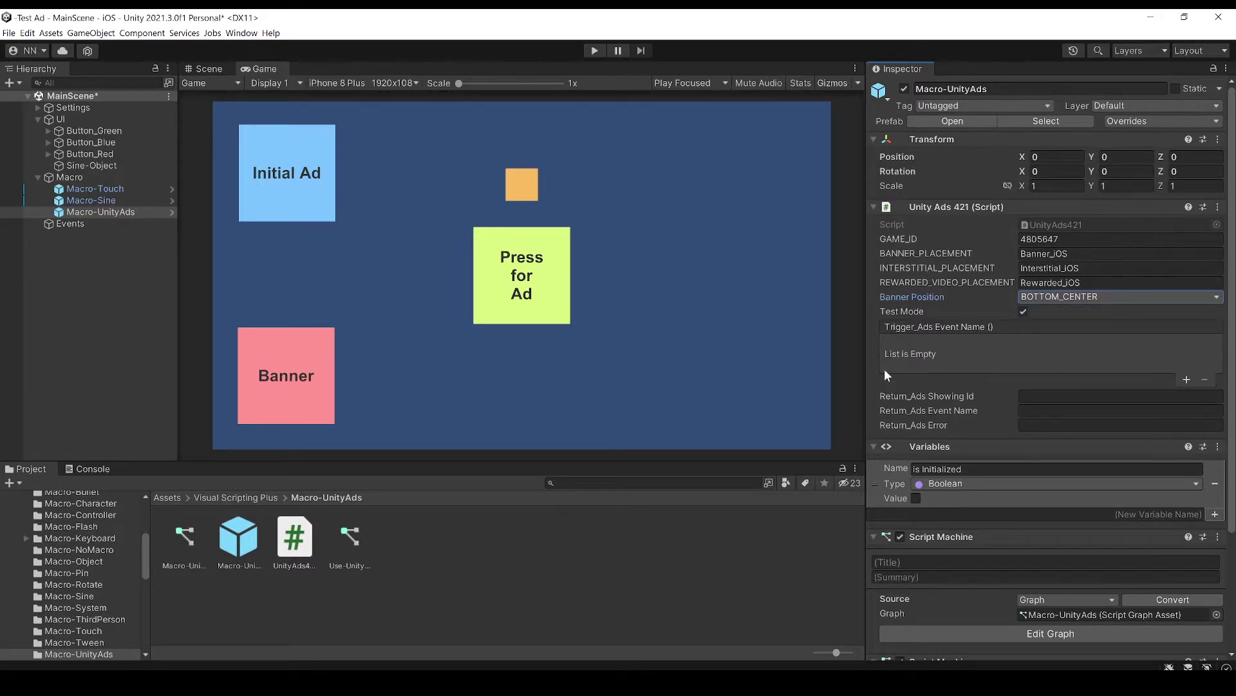
scroll(887, 494, down, 1)
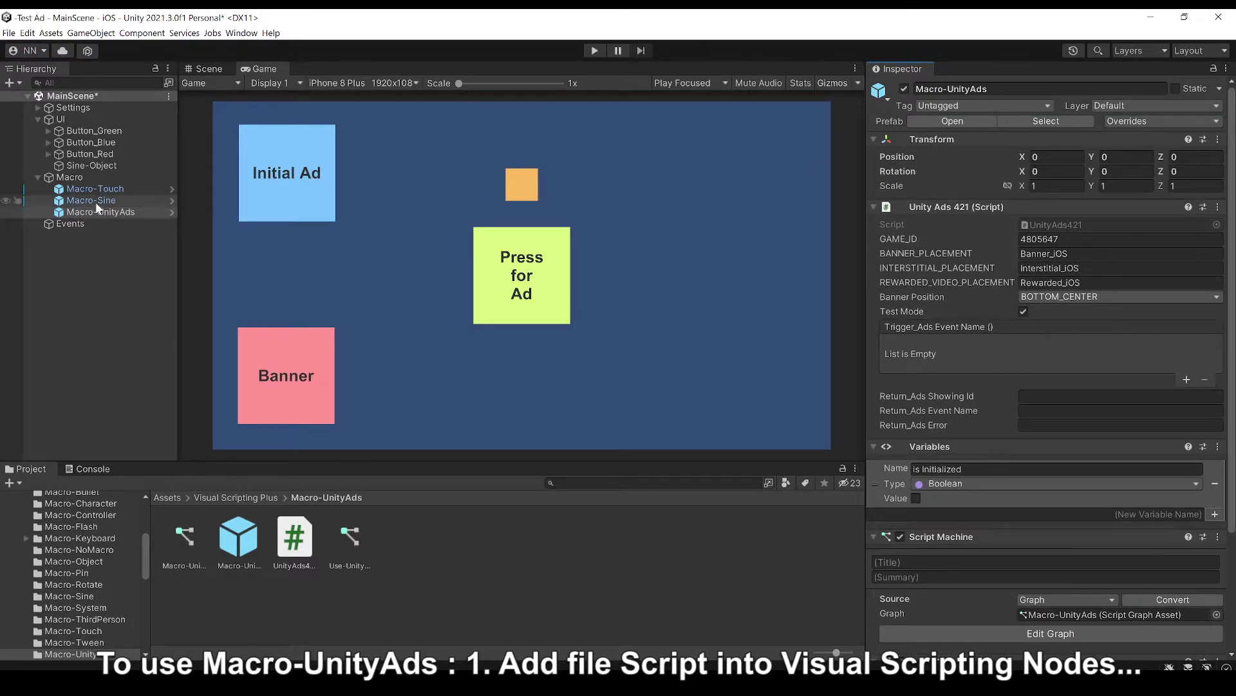
click(95, 203)
Save the scene and view the Unity Ads 421 script source
click(91, 265)
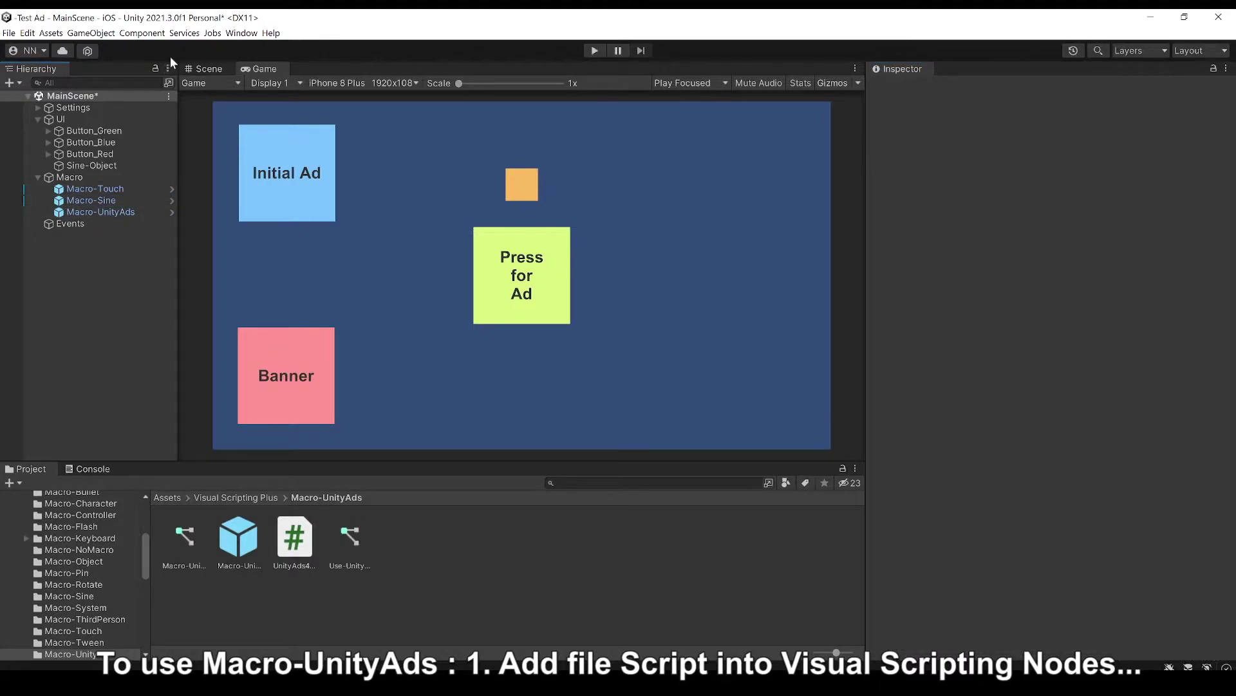
key(ctrl+s)
click(294, 537)
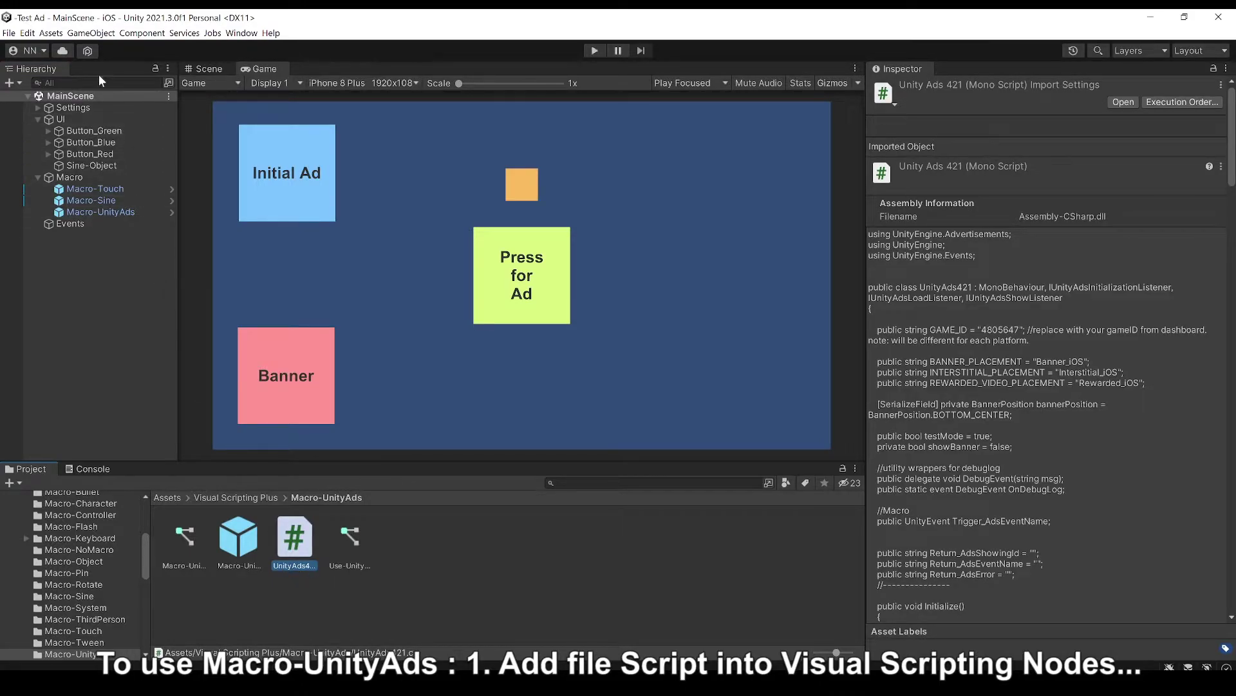
Open the Visual Scripting project settings and expand the node type options list
click(27, 32)
click(98, 377)
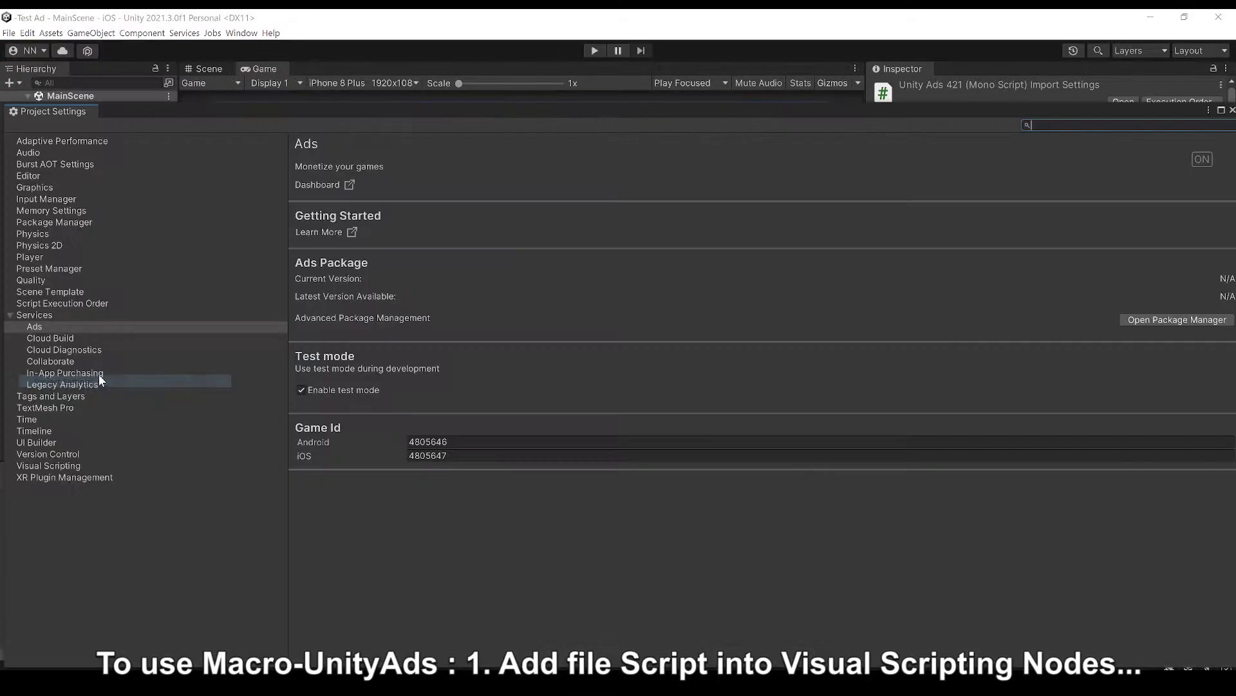
click(71, 465)
click(300, 189)
scroll(725, 490, down, 5)
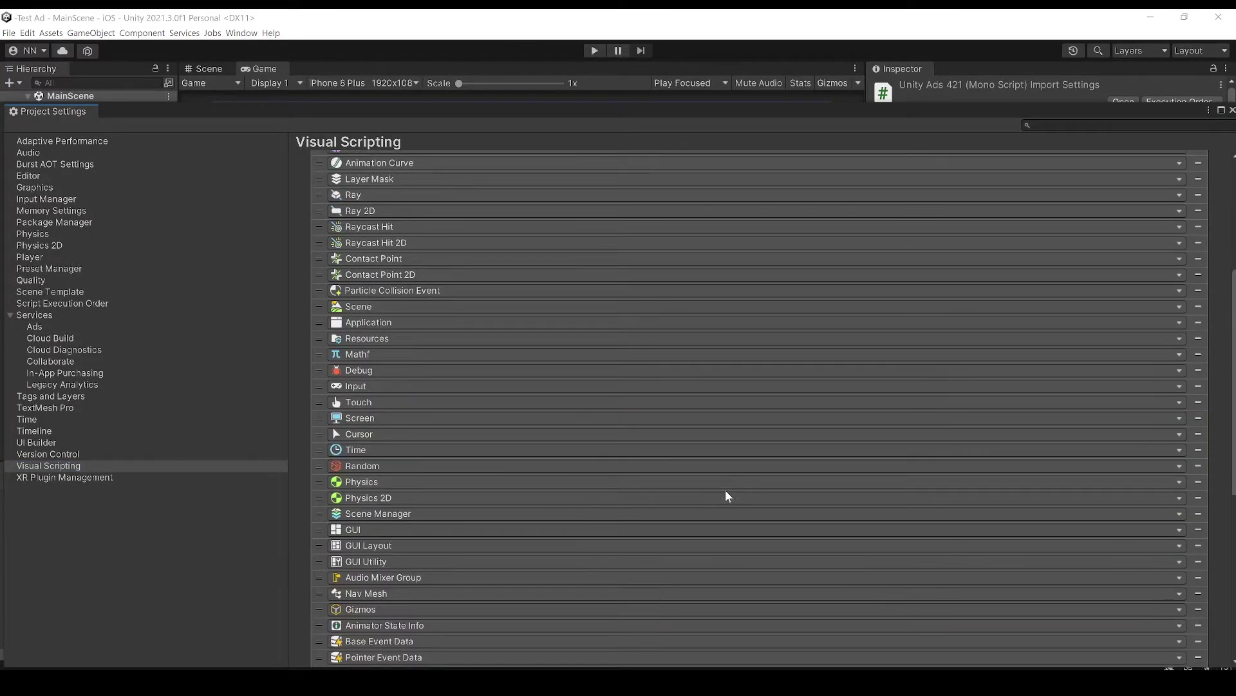
scroll(747, 489, down, 5)
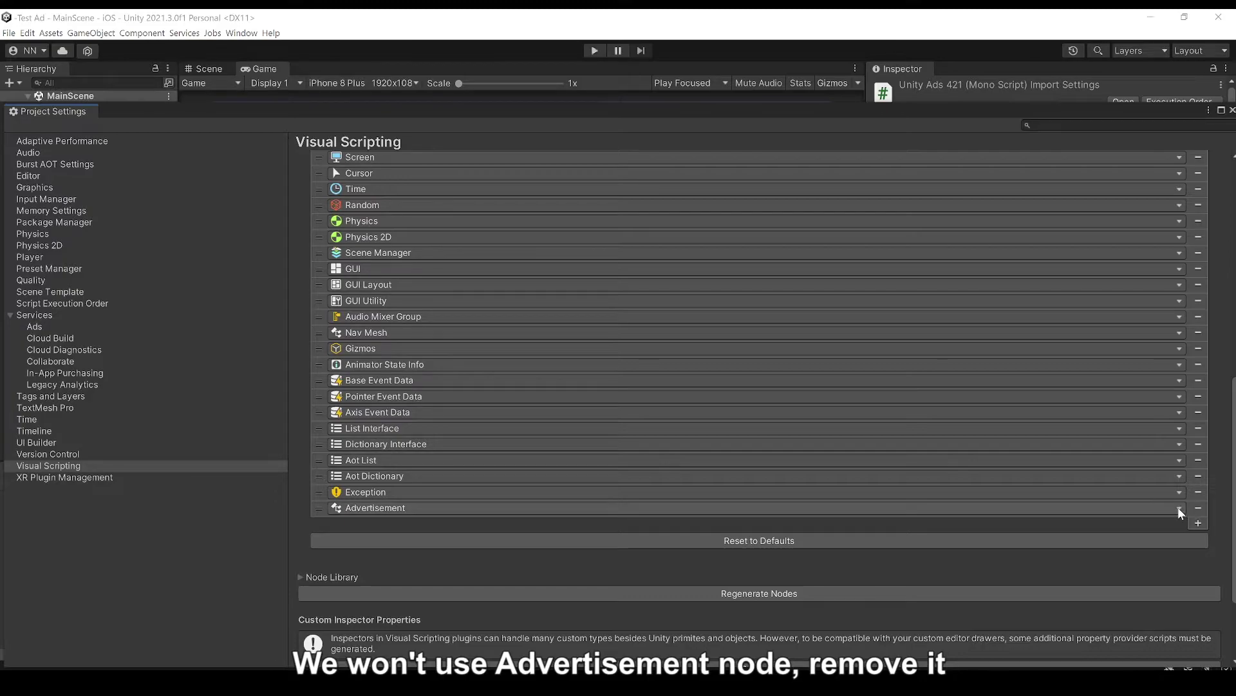
Replace the Advertisement type with (Global Namespace) > Unity Ads 421 and regenerate the nodes
click(1198, 508)
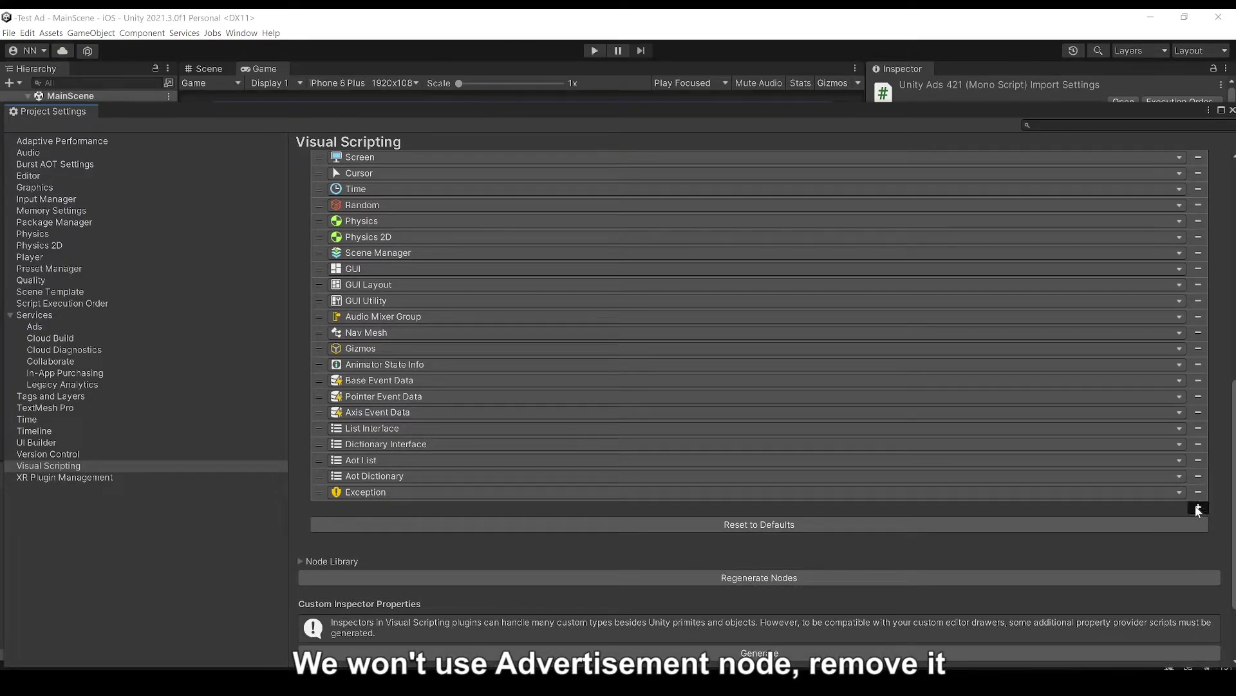
click(1196, 508)
click(919, 507)
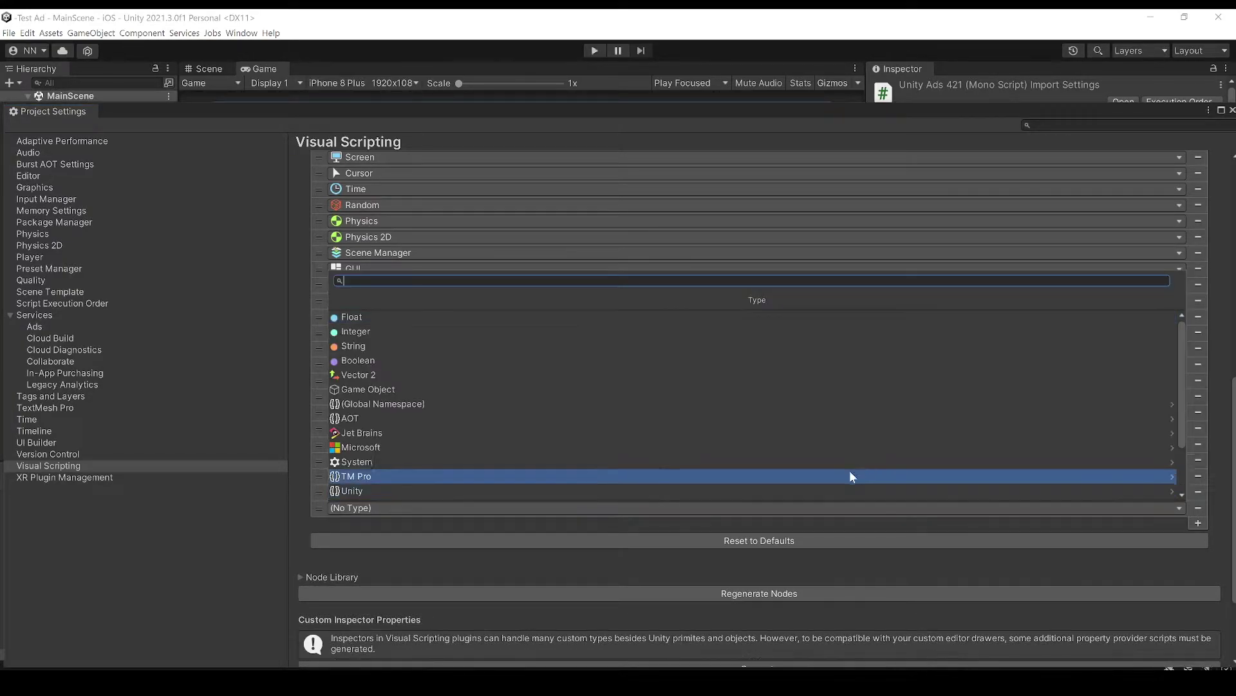
click(481, 408)
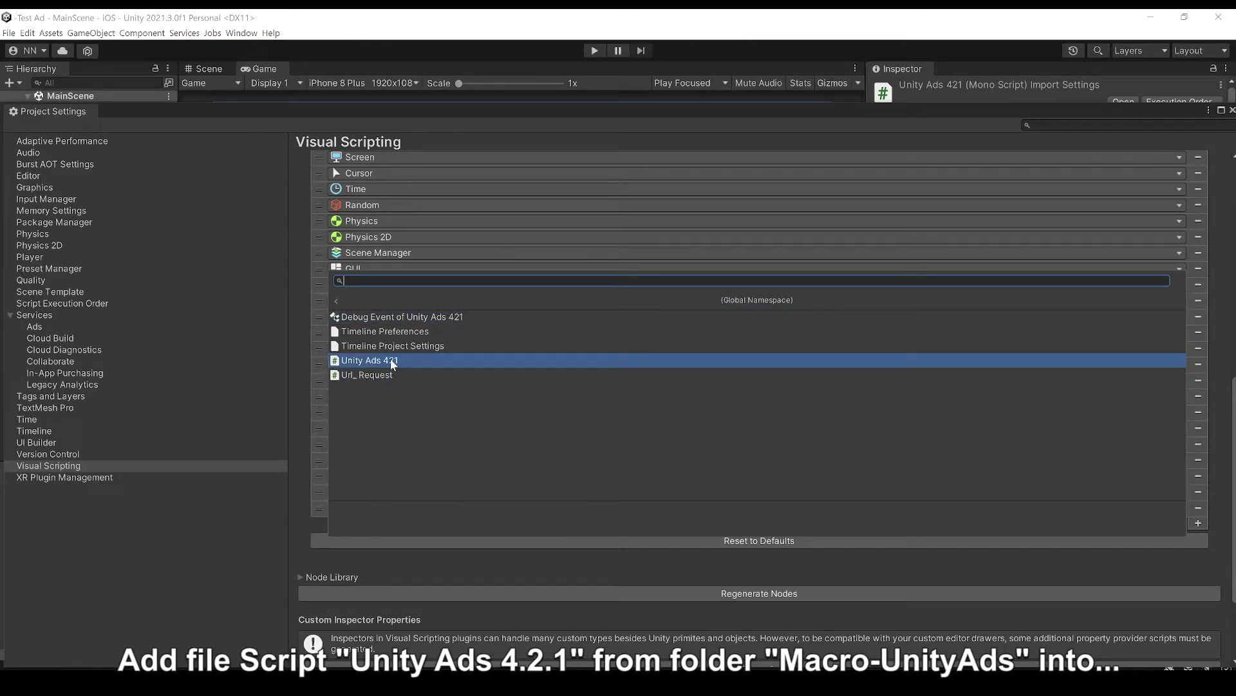
click(390, 360)
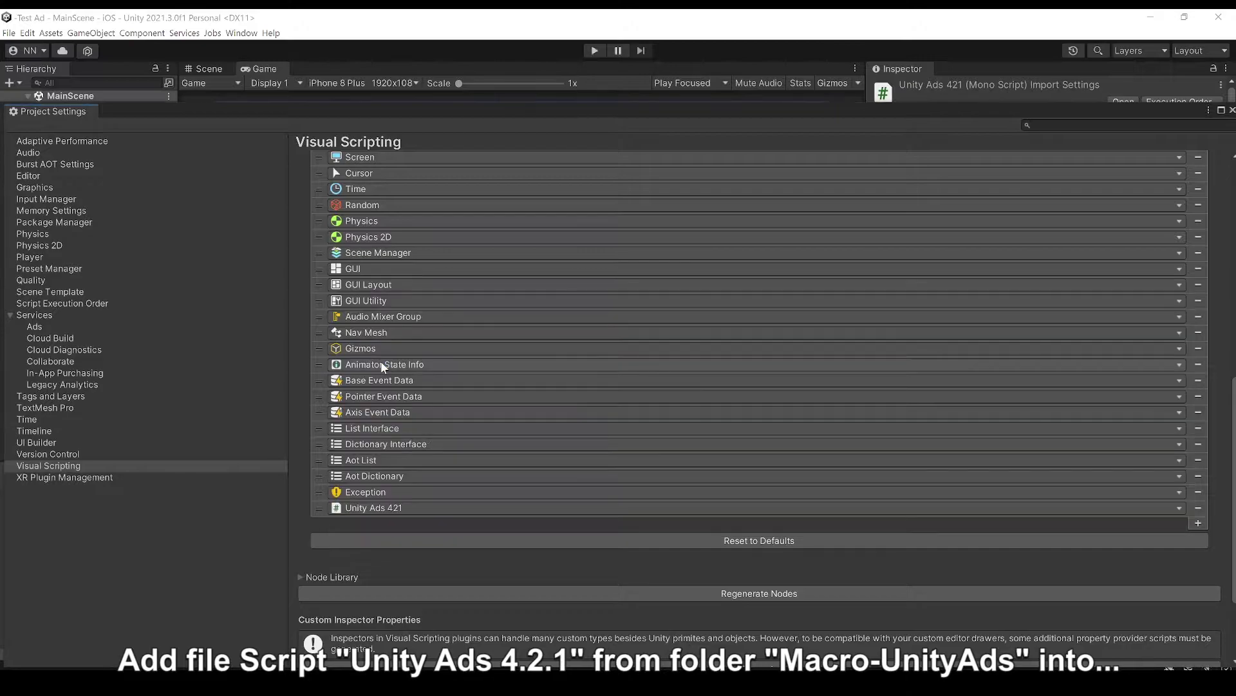
click(793, 596)
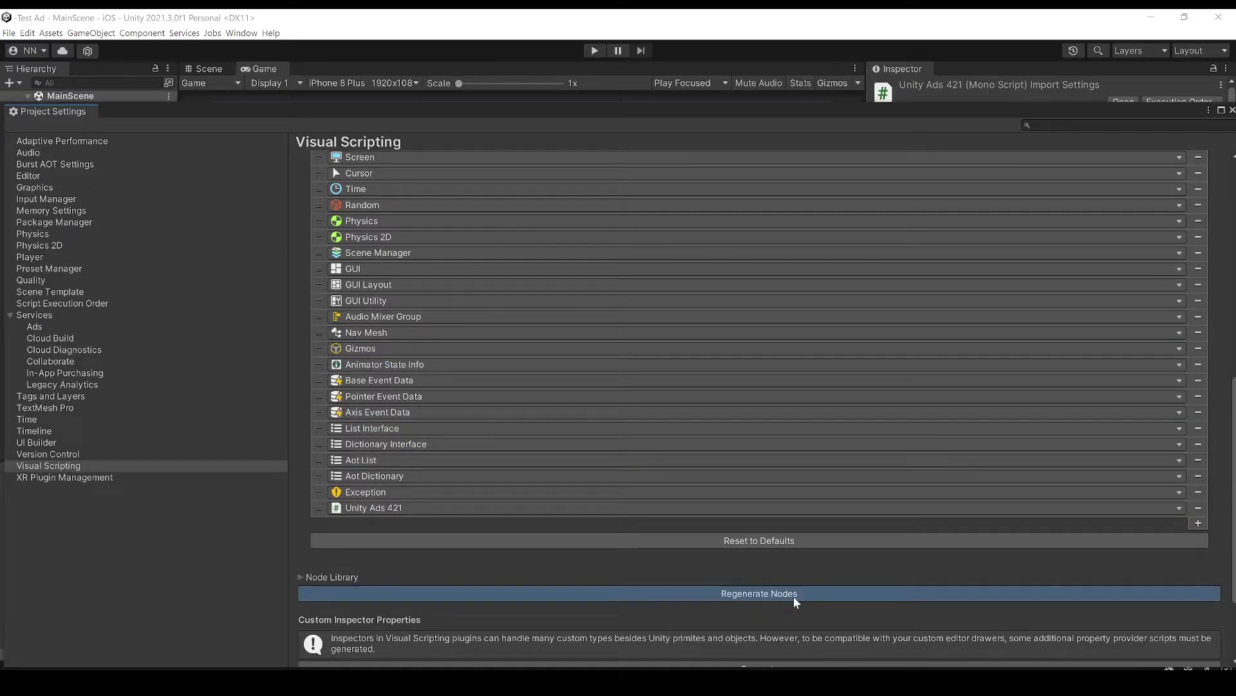
click(694, 369)
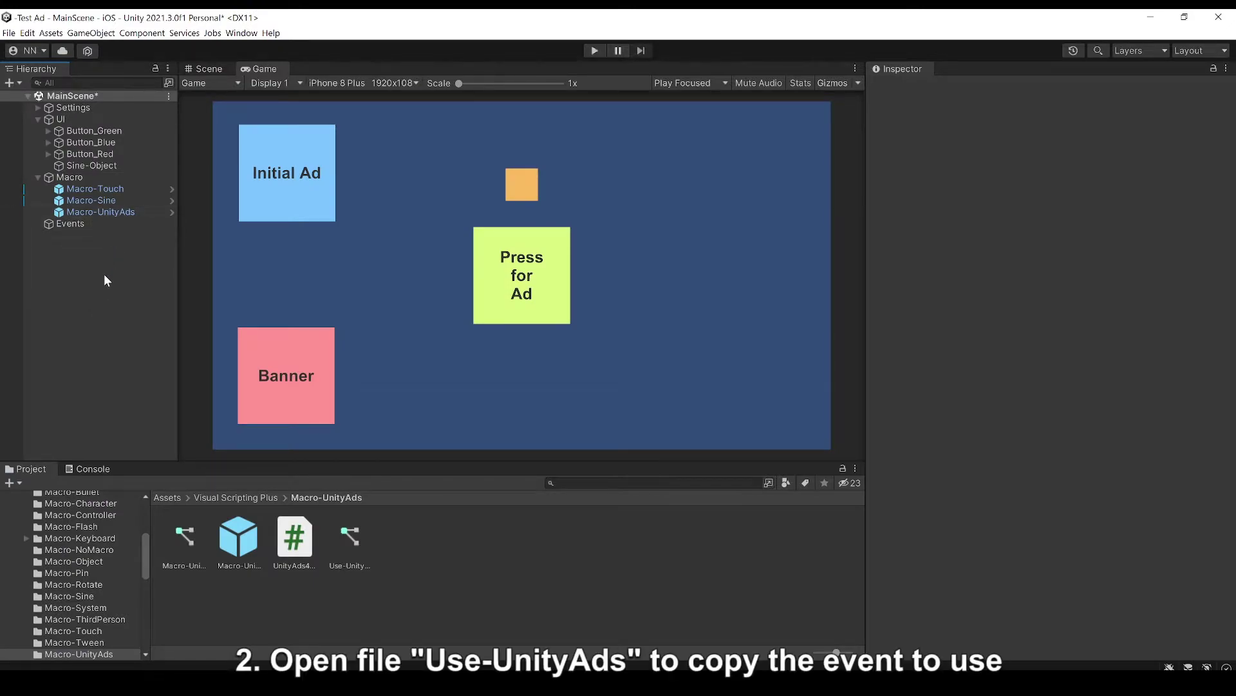
Collapse Variables and open Macro-UnityAds' Use-UnityAds graph, reviewing the Events, Test Mode and Ads Errors groups
click(109, 212)
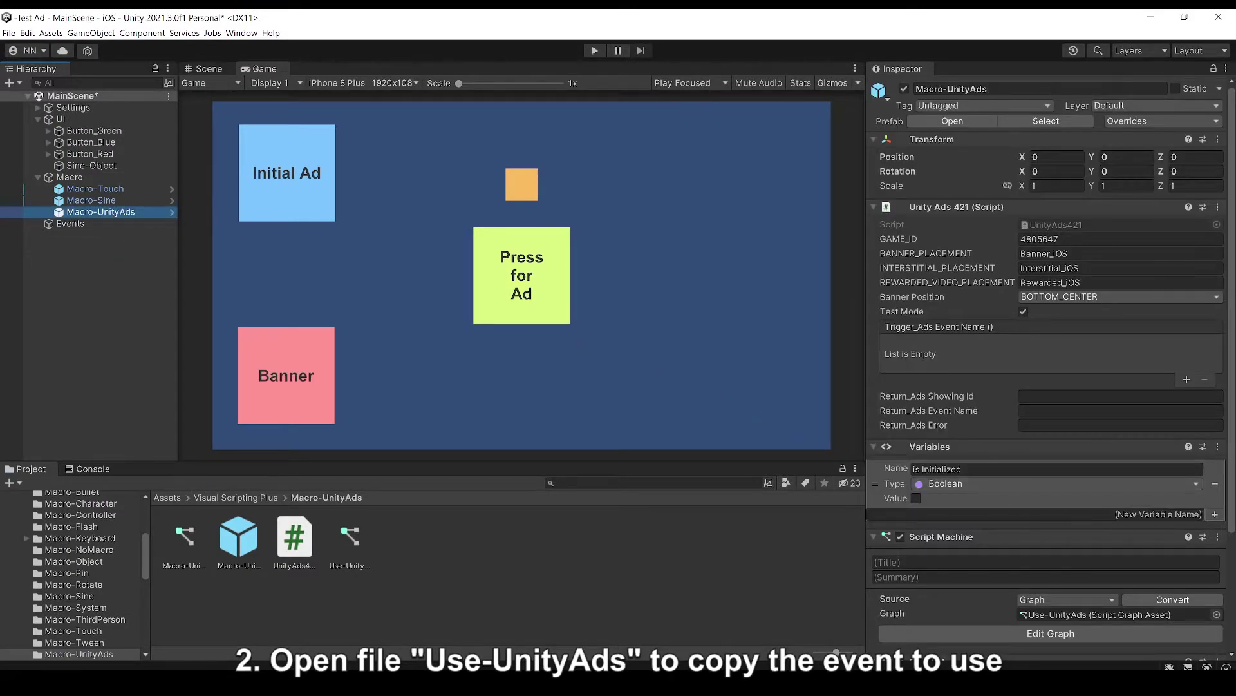
click(874, 446)
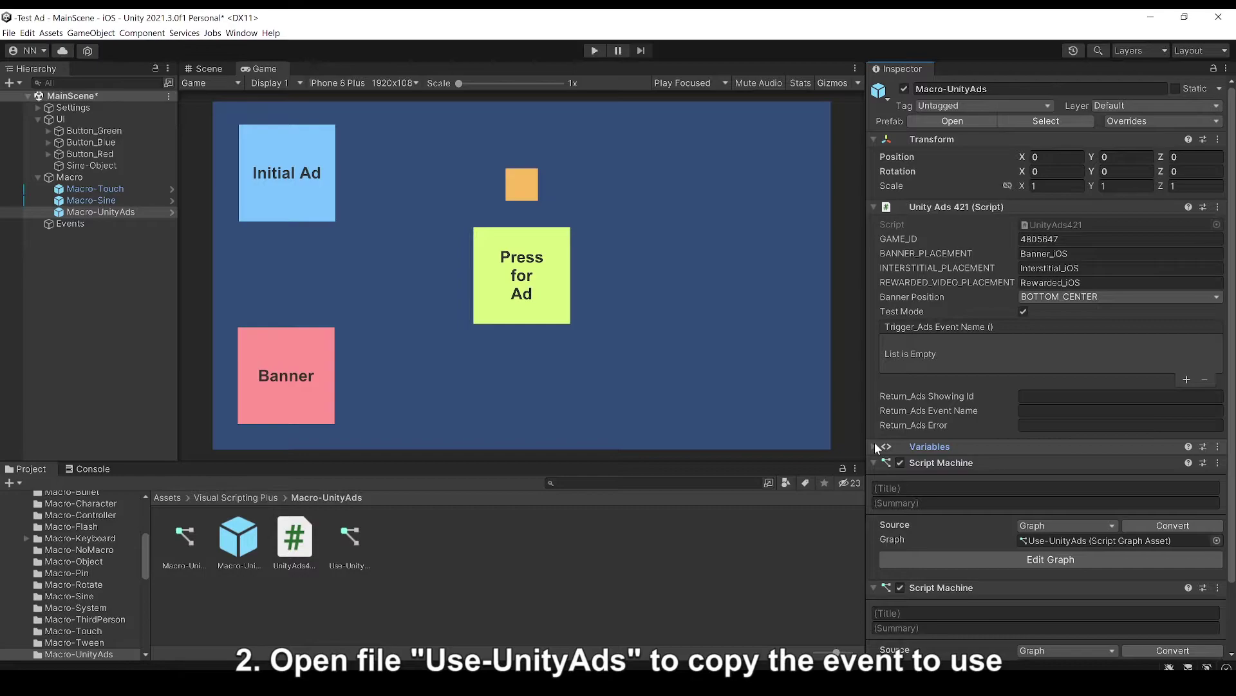
click(979, 524)
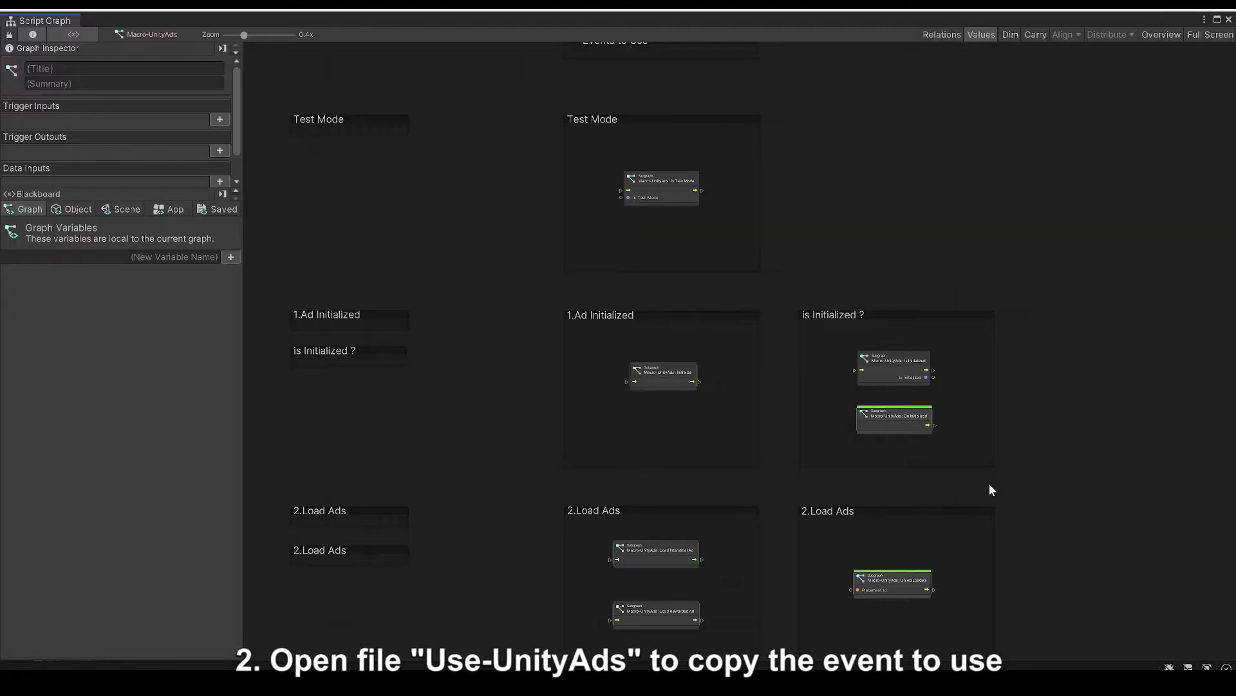
click(1153, 36)
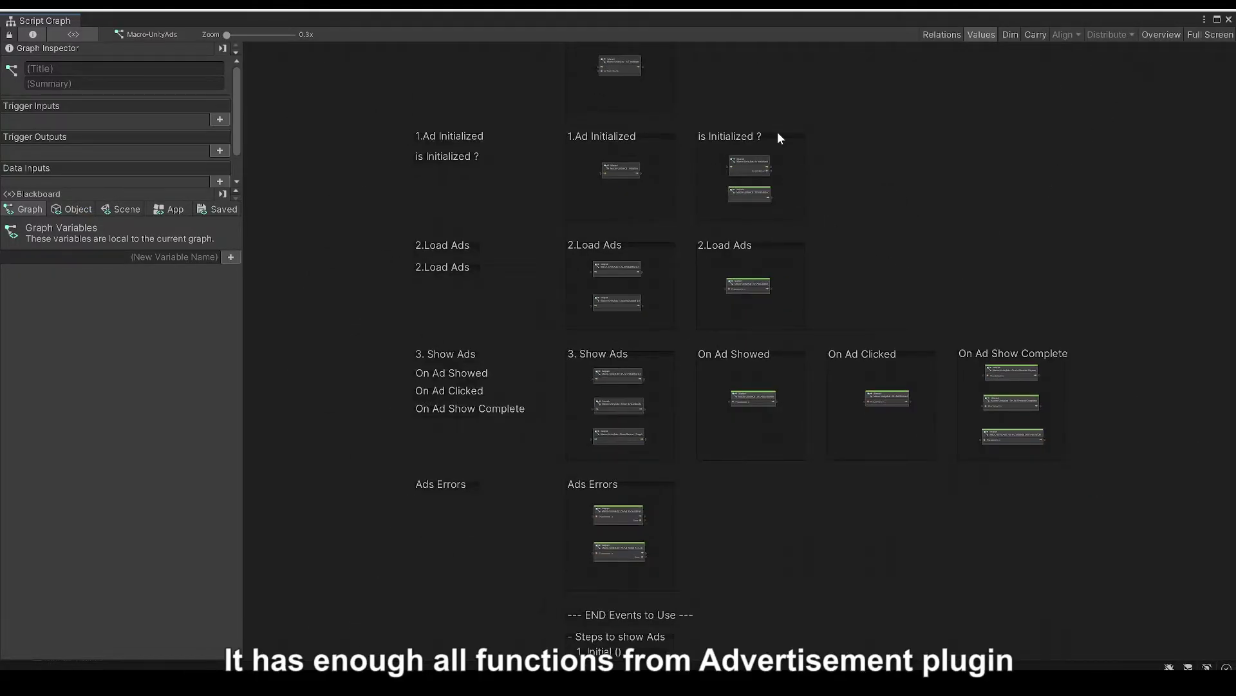
mouse_move(778, 133)
middle_down()
mouse_move(769, 328)
mouse_move(740, 166)
middle_up()
middle_drag(738, 388, 738, 197)
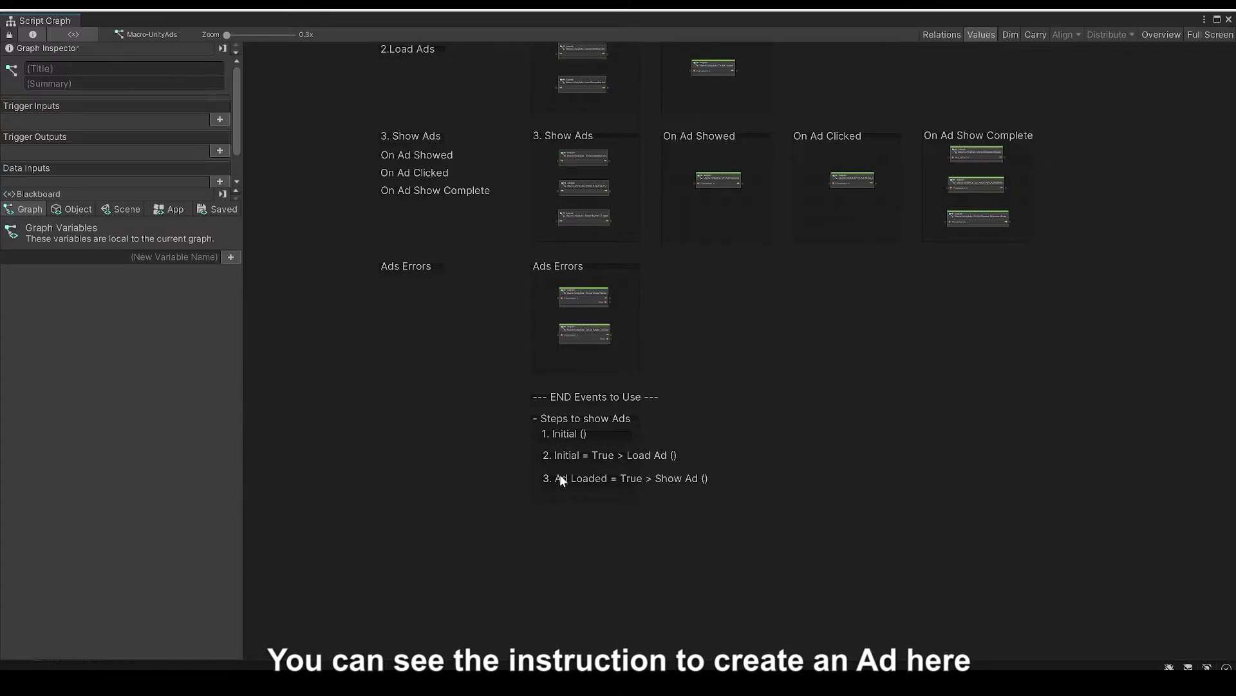
Select the Macro-UnityAds : Initialize subgraph node to copy it, then close the graph window
scroll(619, 444, up, 5)
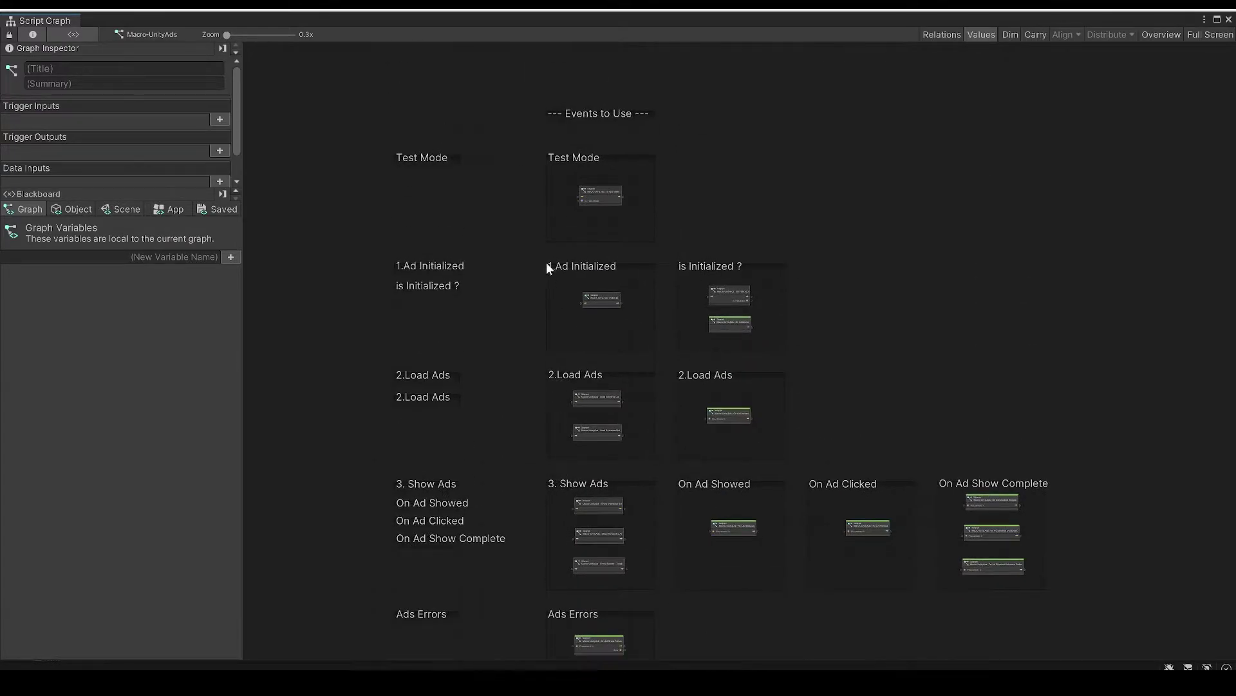
ctrl+scroll(569, 284, up, 3)
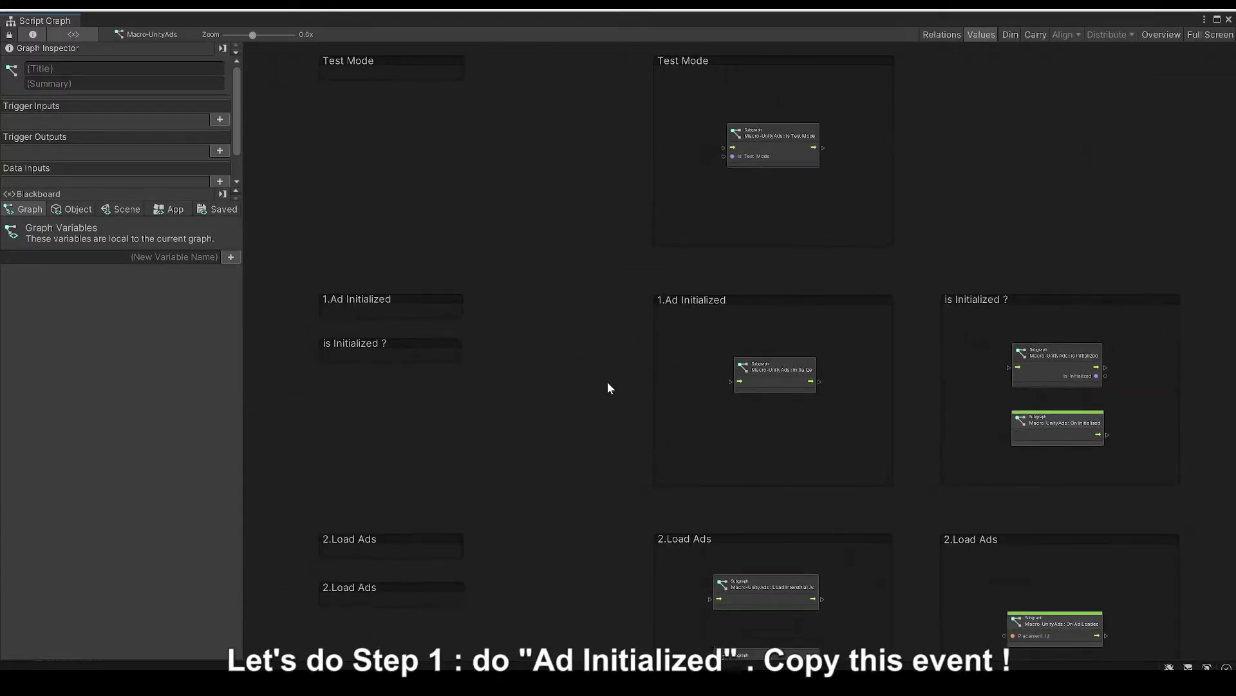
ctrl+scroll(766, 386, up, 3)
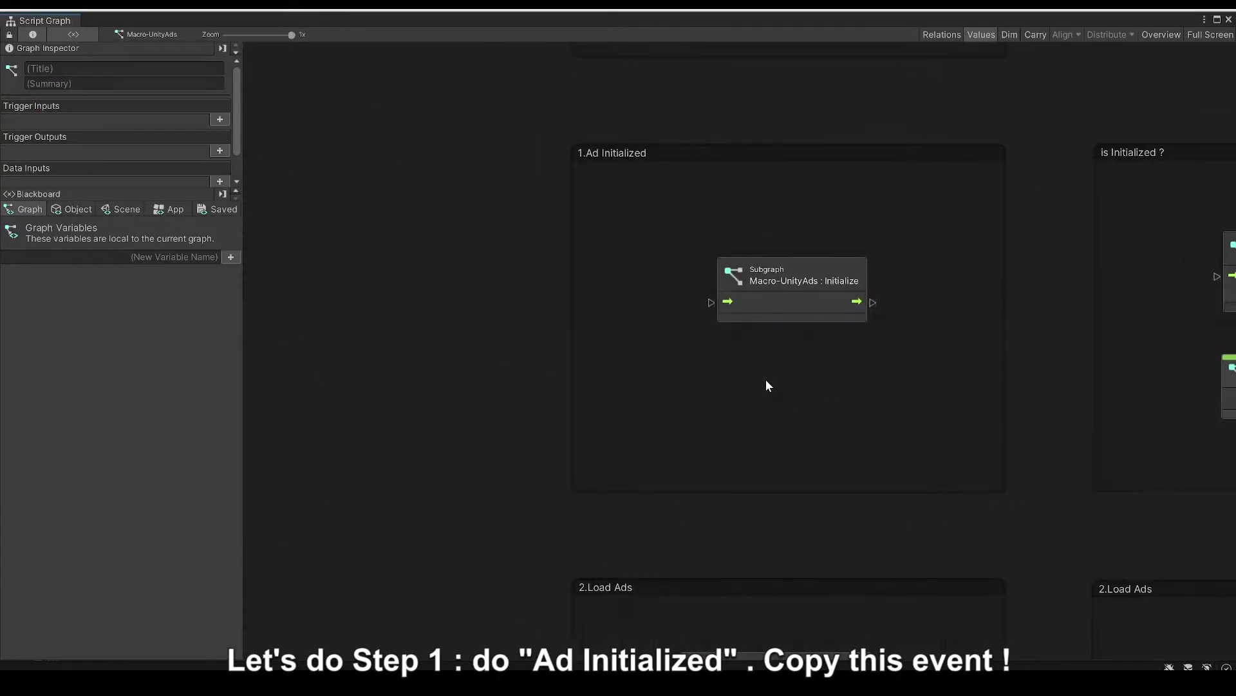
click(774, 304)
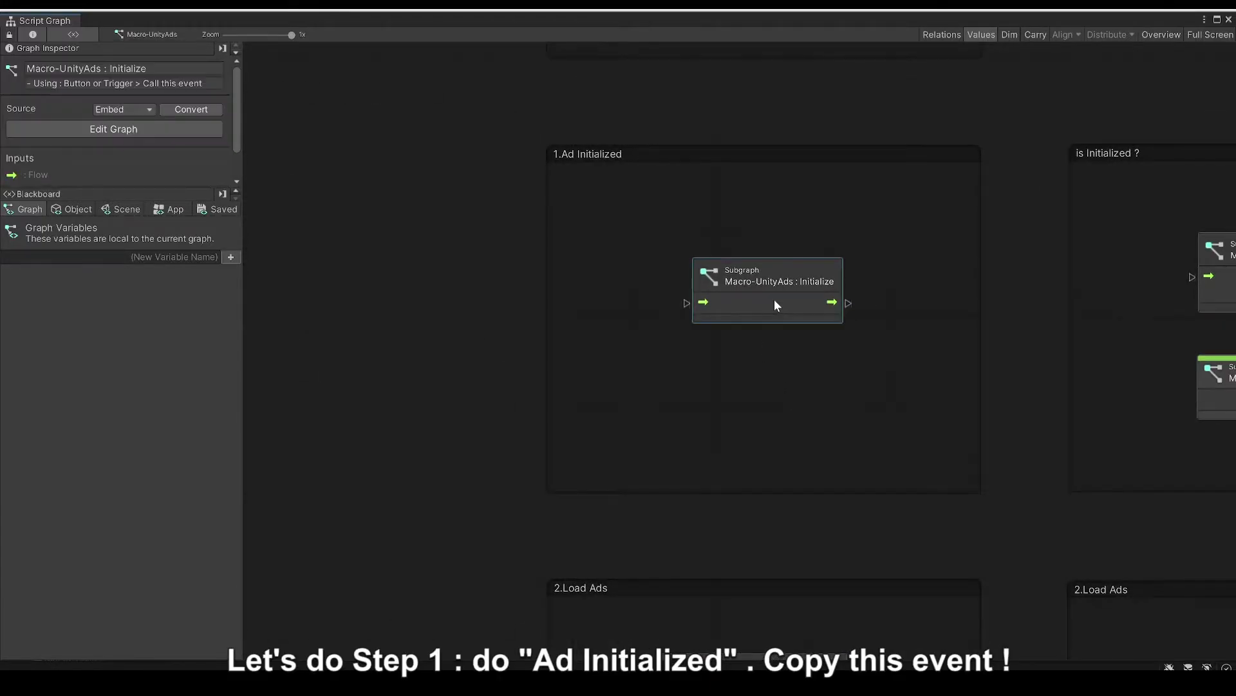
click(1229, 19)
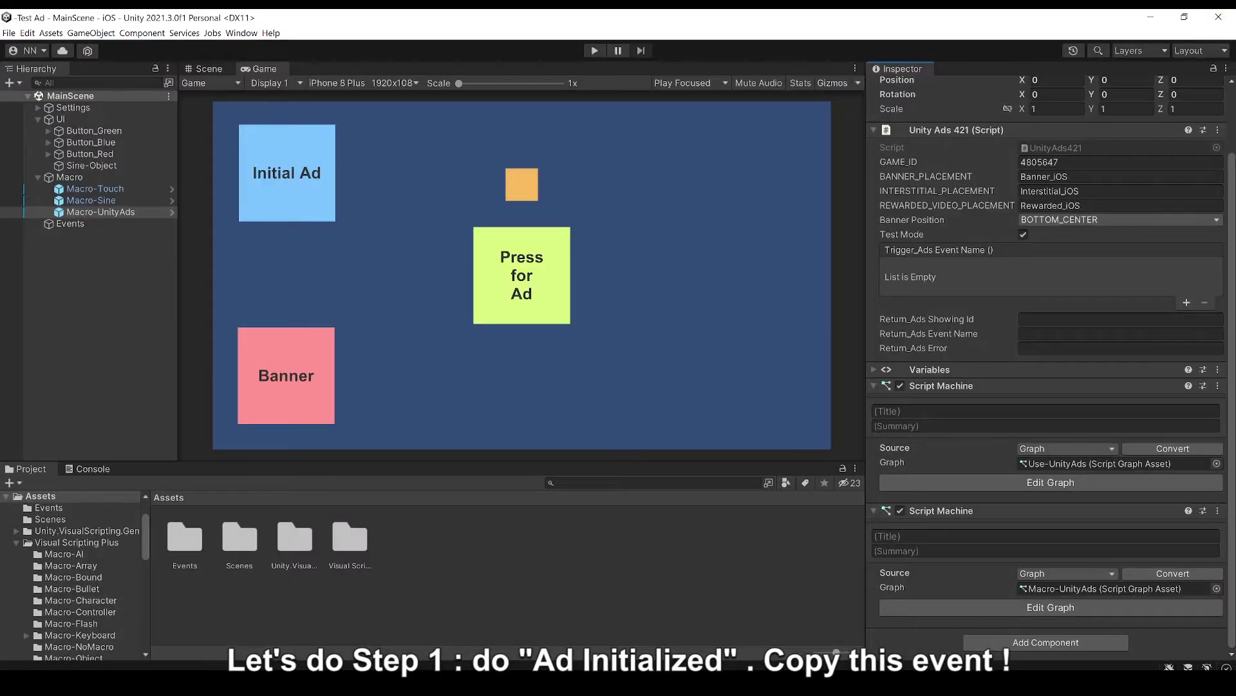
Paste the Initialize subgraph into the Events graph, delete Advertisement Initialize, and wire touch True to it
click(76, 225)
click(1039, 309)
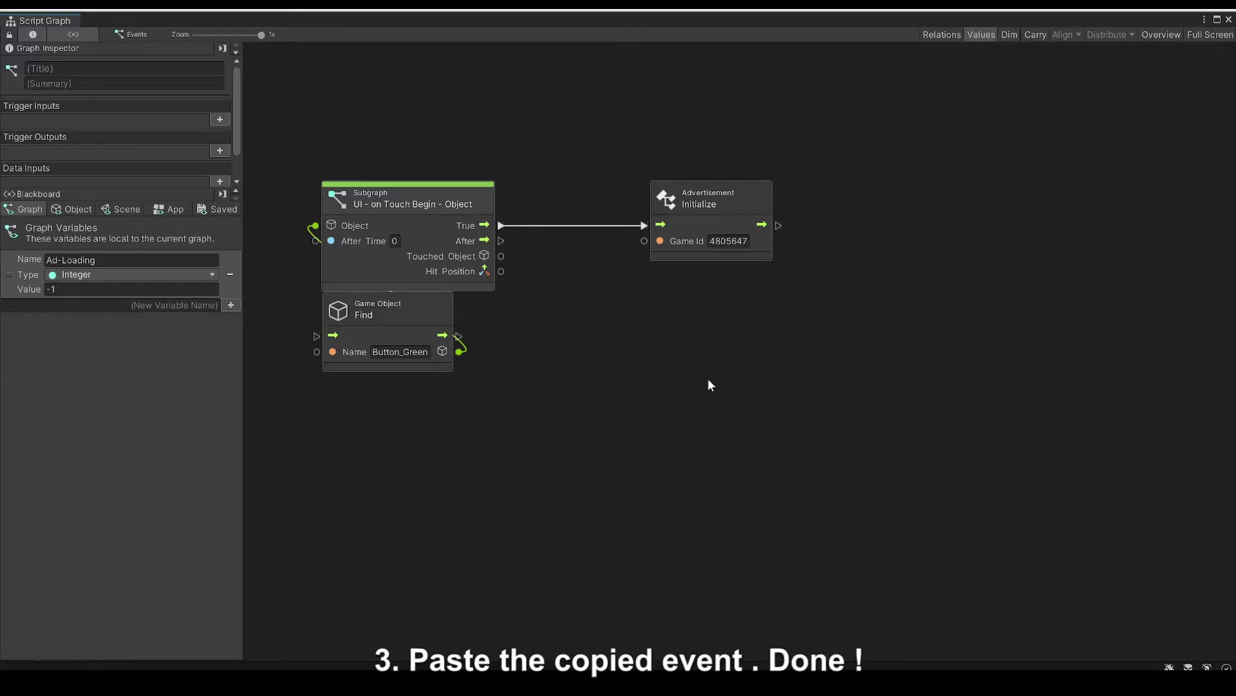
key(ctrl+v)
click(701, 223)
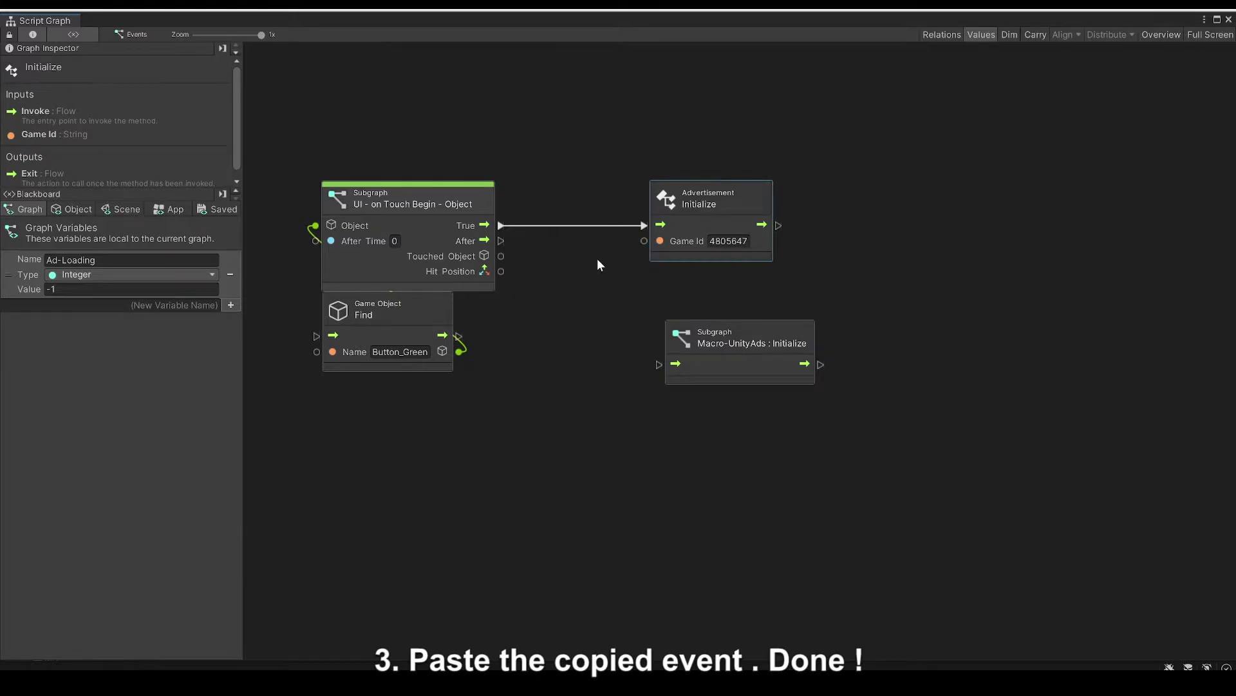
key(Delete)
mouse_move(500, 225)
mouse_down()
mouse_move(660, 364)
mouse_move(727, 300)
mouse_move(720, 230)
mouse_up()
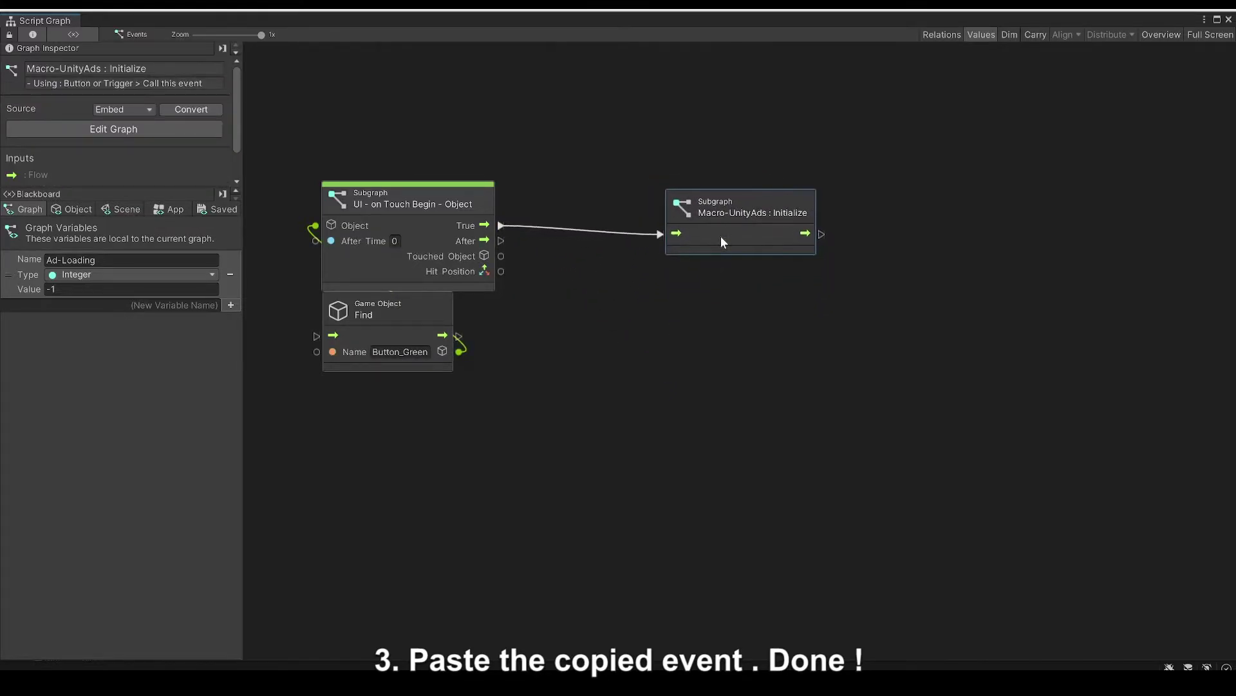
click(712, 294)
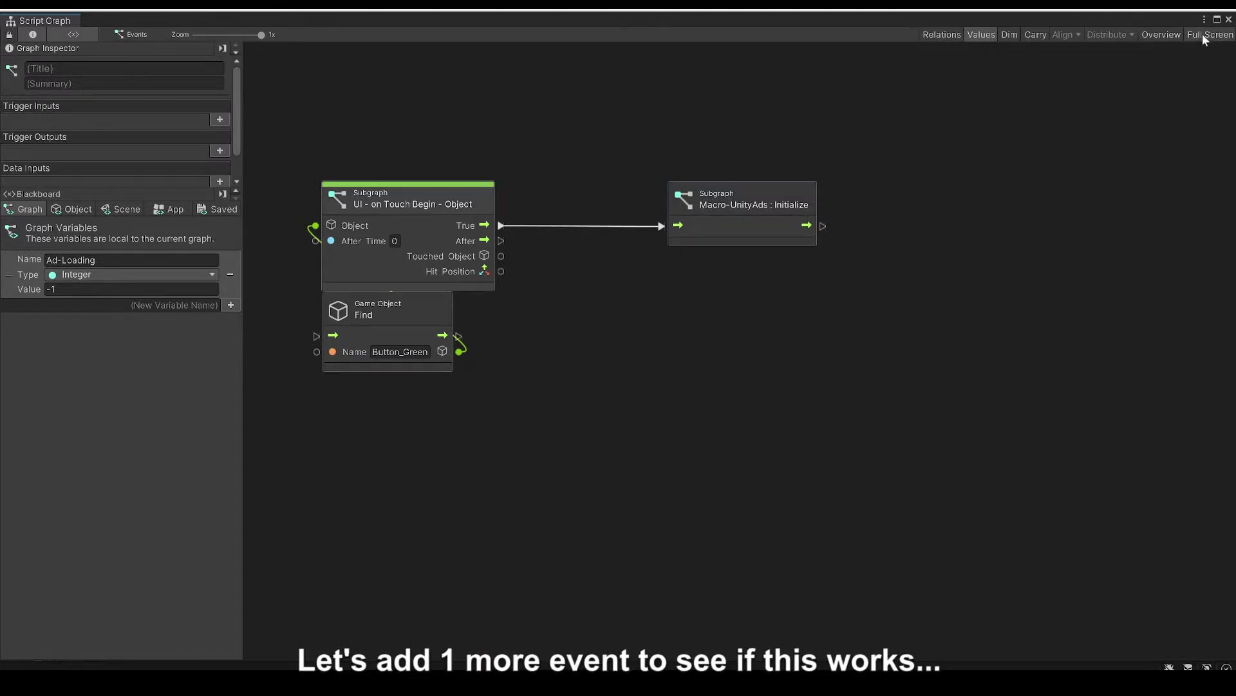
click(1229, 19)
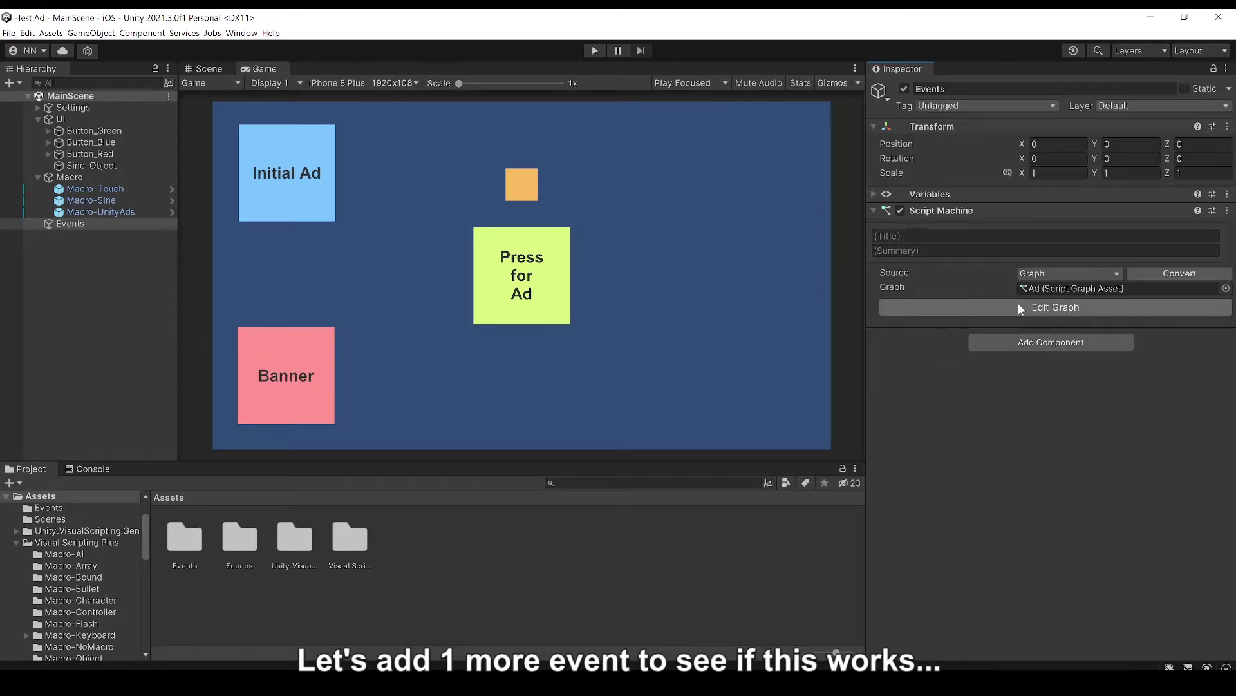
click(145, 210)
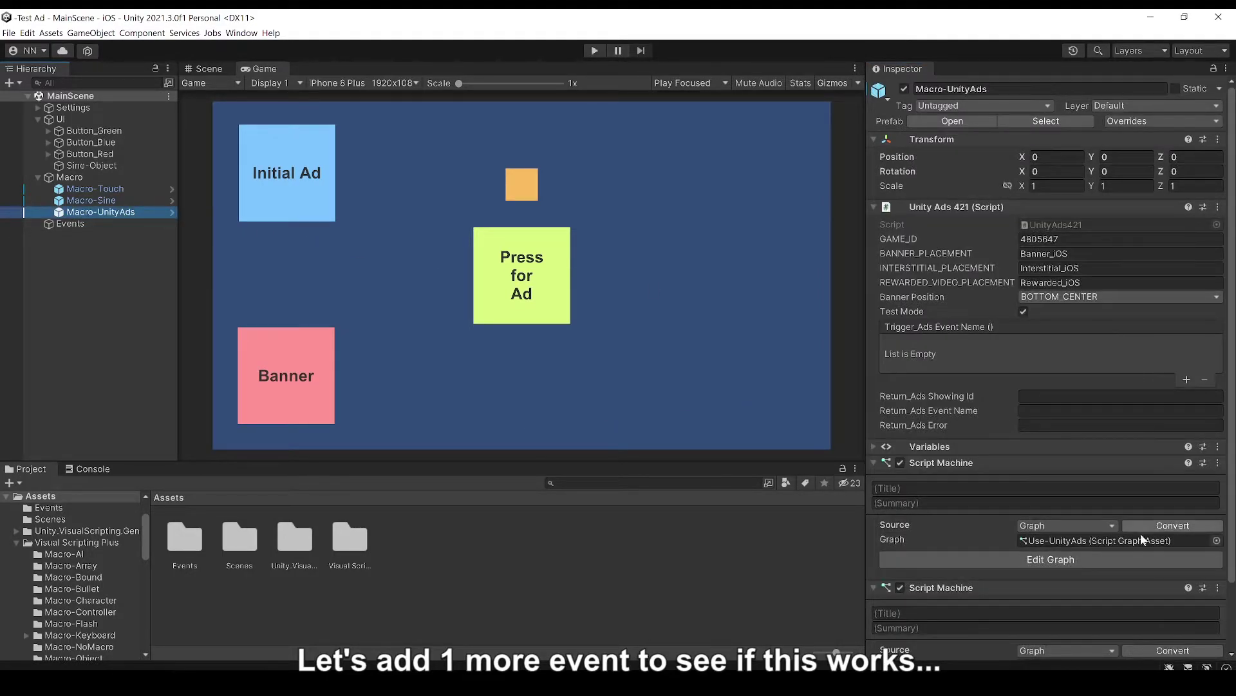
Copy the Macro-UnityAds : On Initialized subgraph node and open the Events graph to paste it
click(1069, 560)
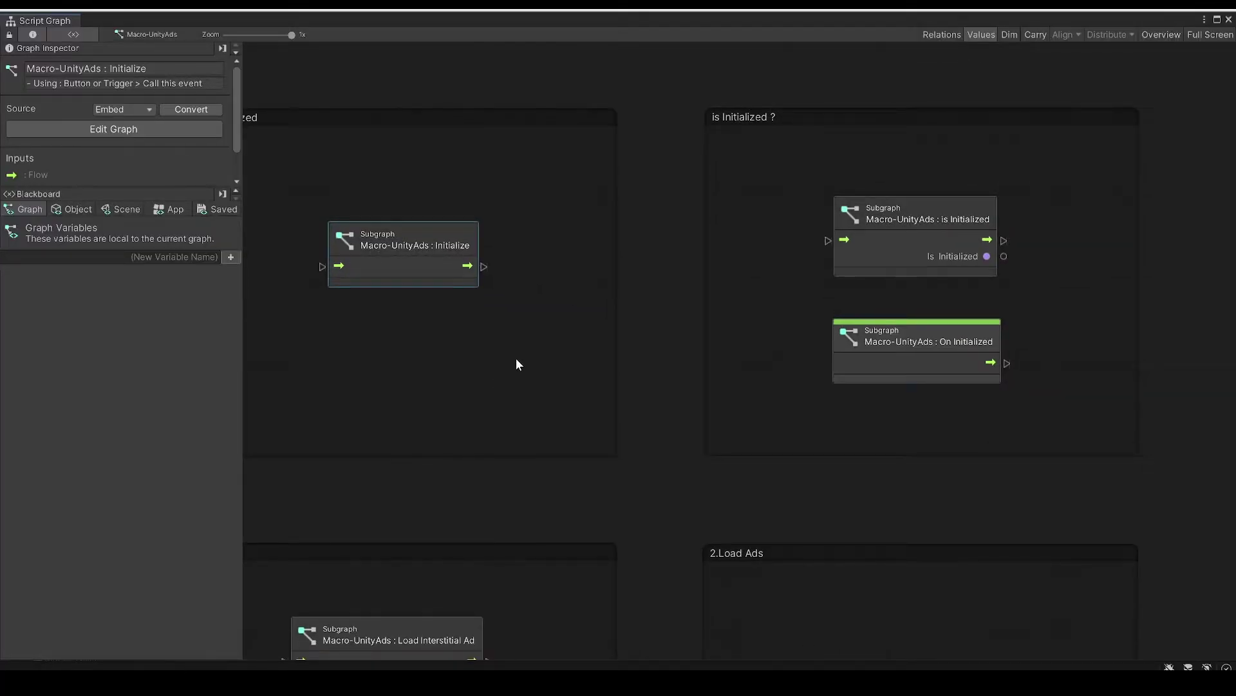
scroll(602, 369, down, 5)
scroll(626, 374, up, 5)
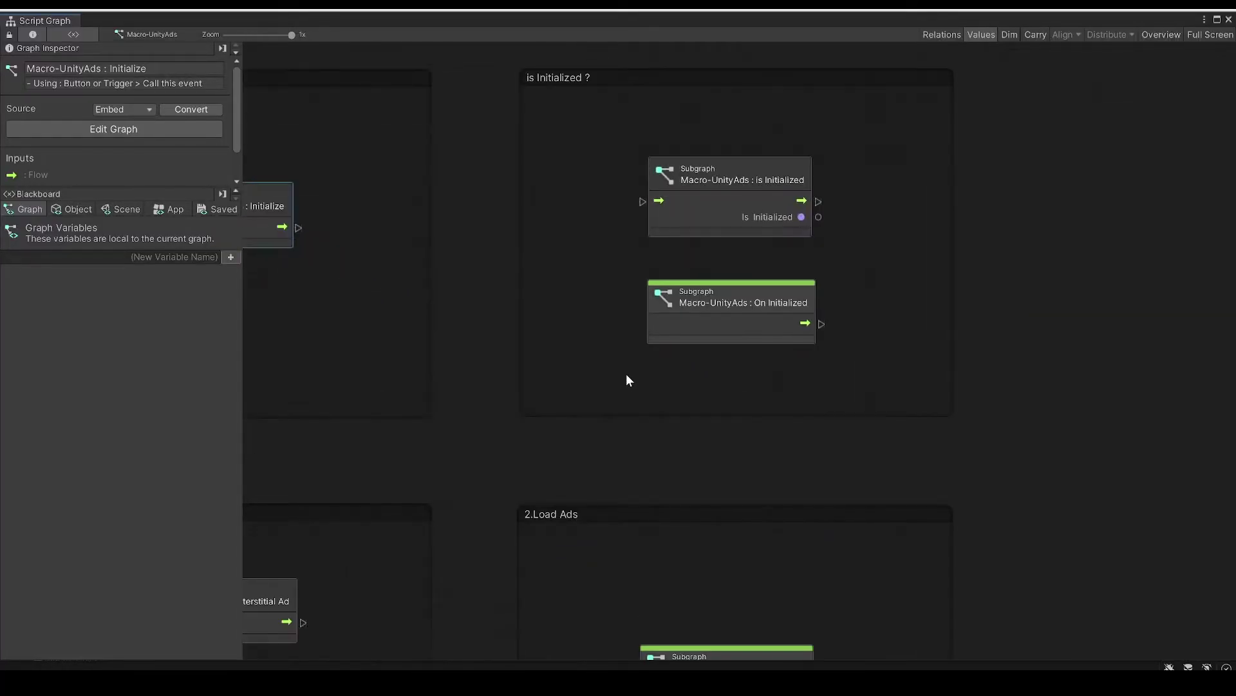
click(730, 319)
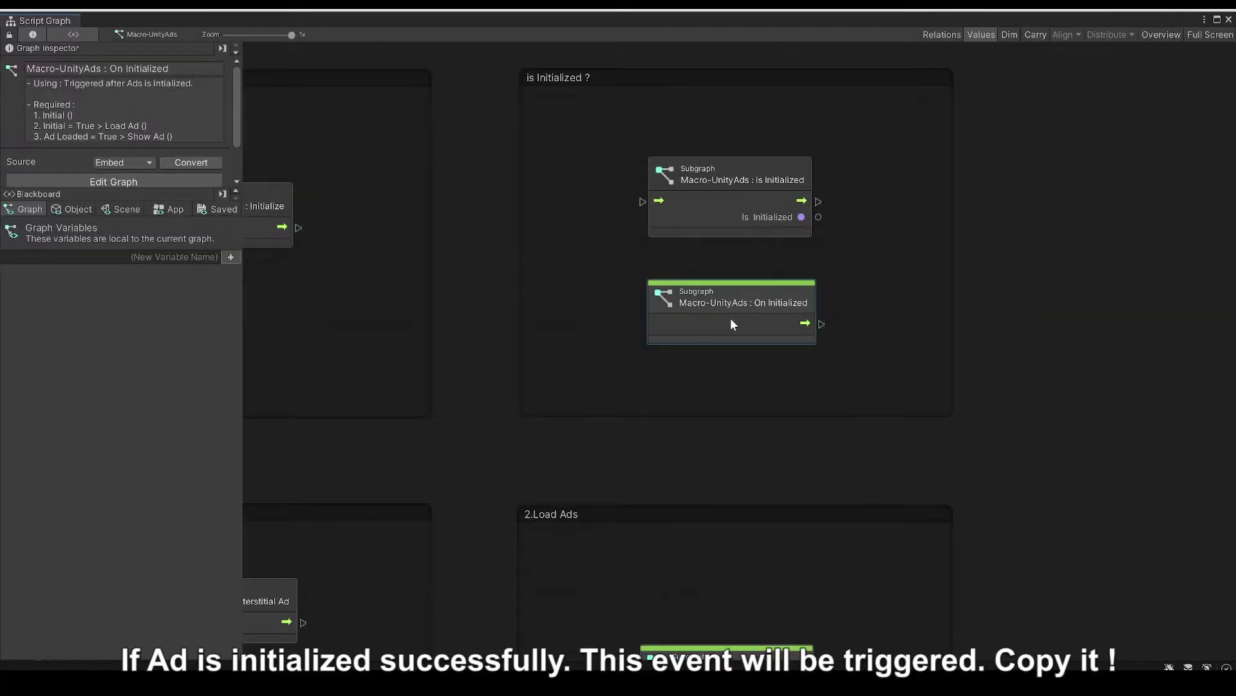
click(1228, 20)
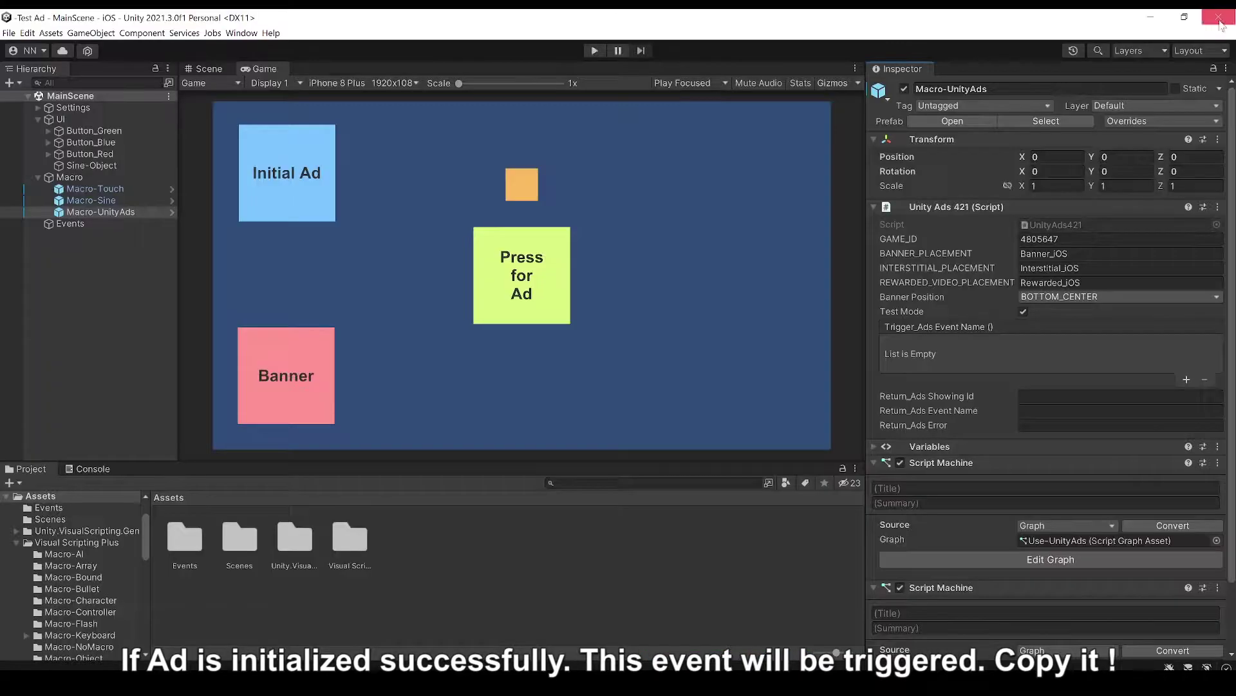
click(70, 223)
click(1044, 310)
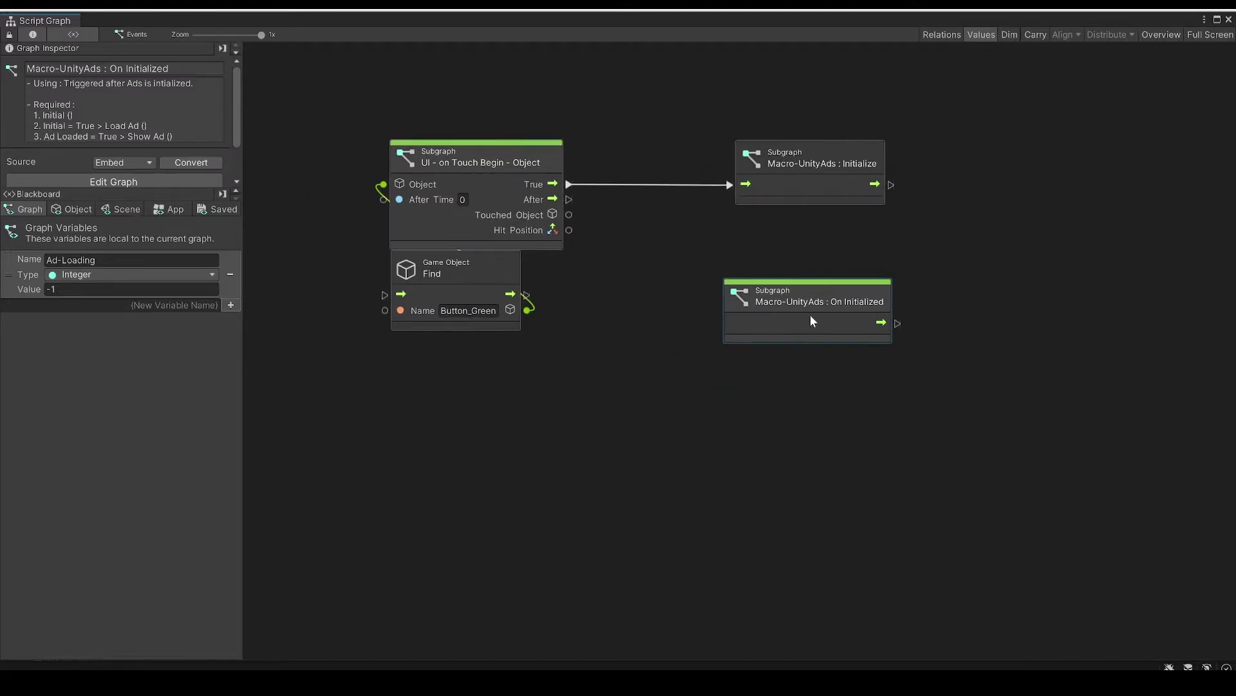
Add a Debug Log node after On Initialized, searching 'deb'
mouse_move(810, 320)
mouse_down()
mouse_move(479, 455)
mouse_move(667, 450)
mouse_up()
click(484, 536)
right_click(689, 422)
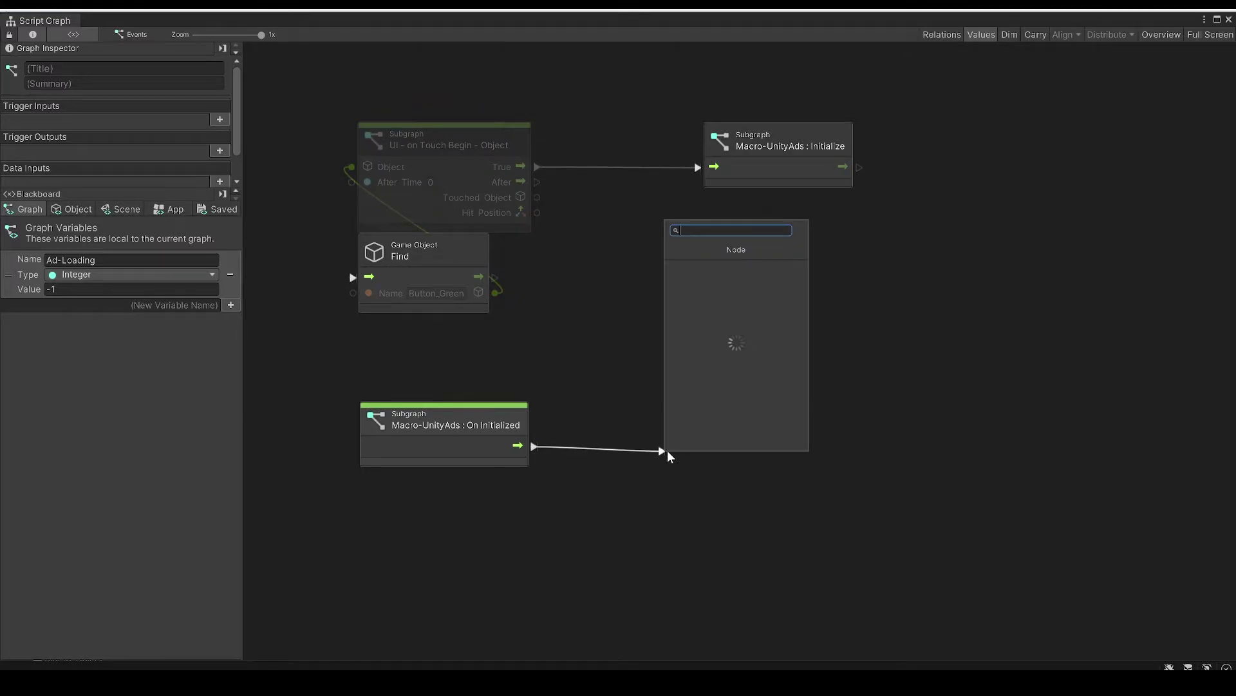
text(deb)
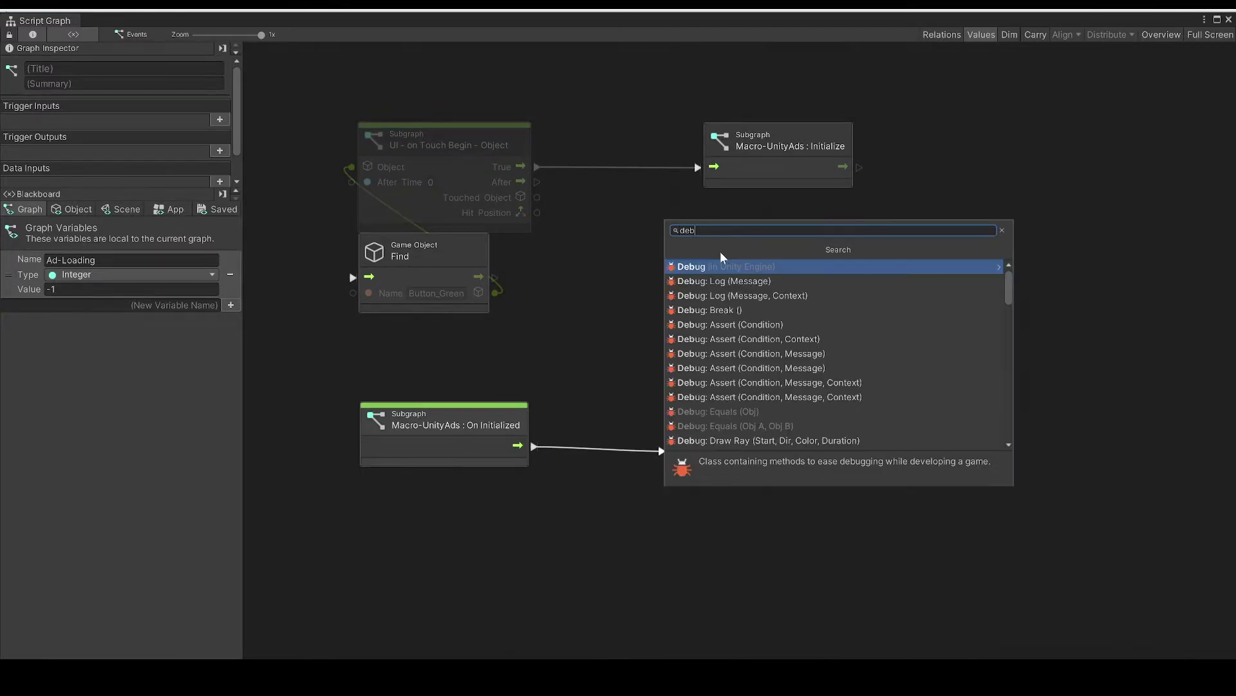
click(719, 281)
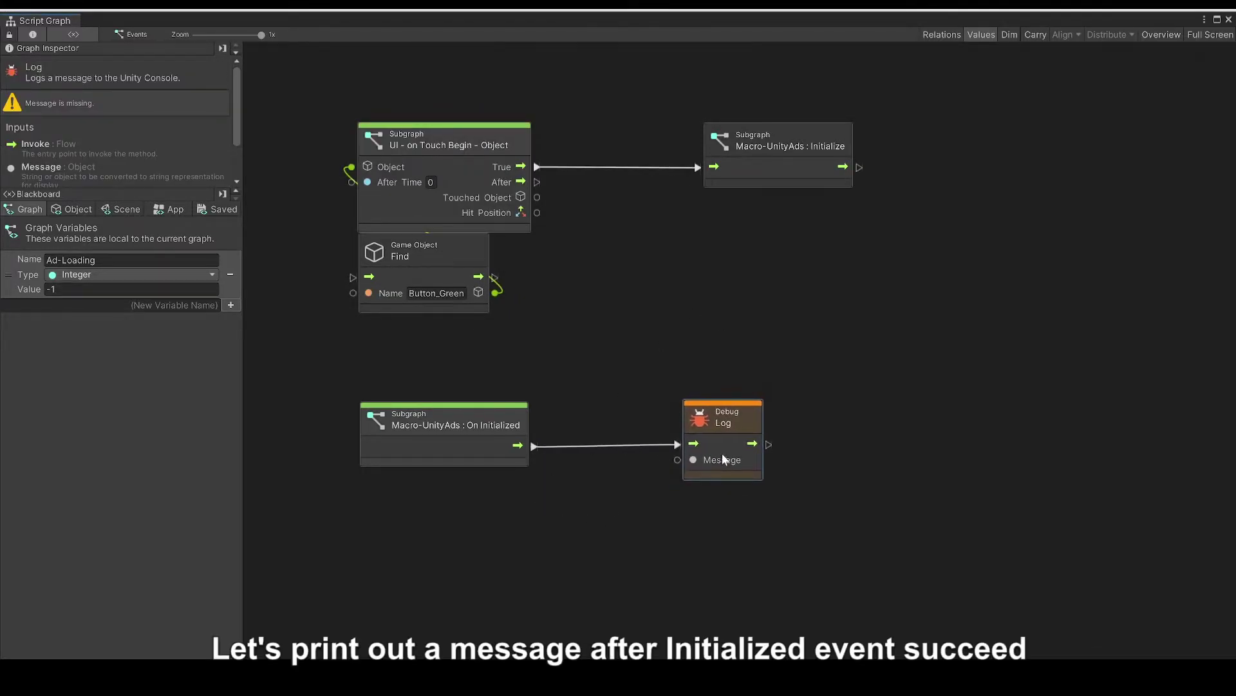
mouse_move(708, 466)
mouse_down()
mouse_move(749, 463)
mouse_move(712, 539)
mouse_move(743, 540)
mouse_up()
Feed the Debug Log a String reading 'Ads Initialized !' and close the Events graph
click(767, 386)
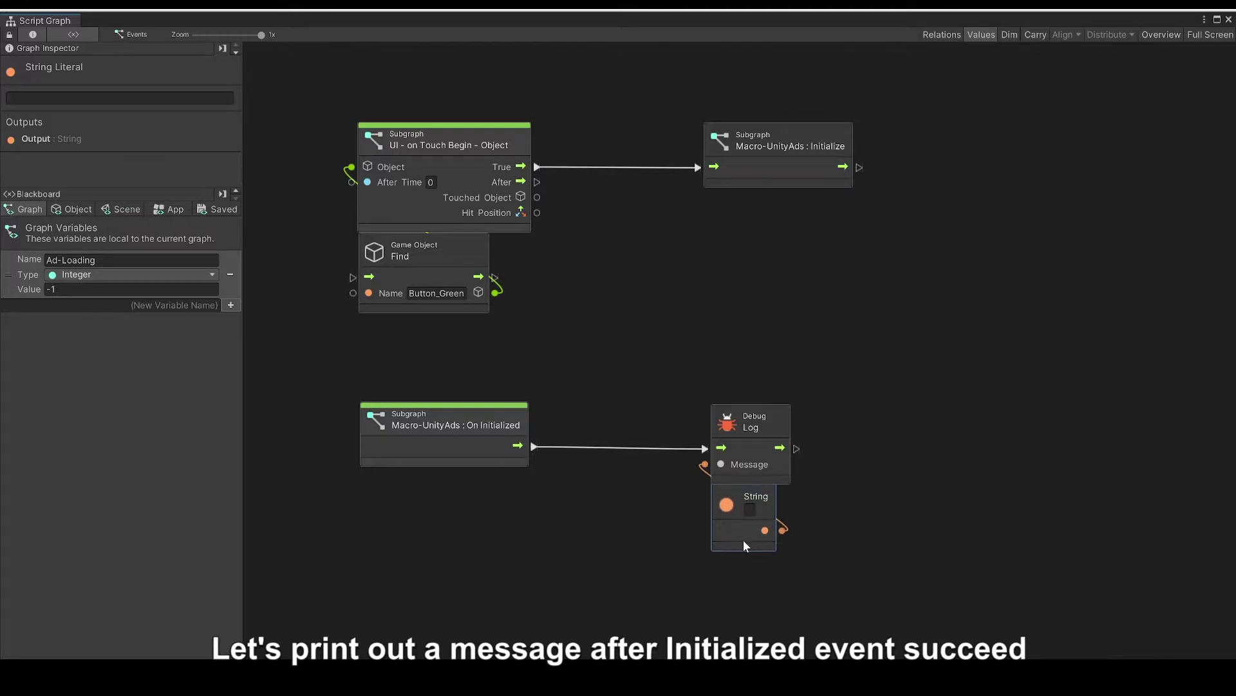
click(670, 551)
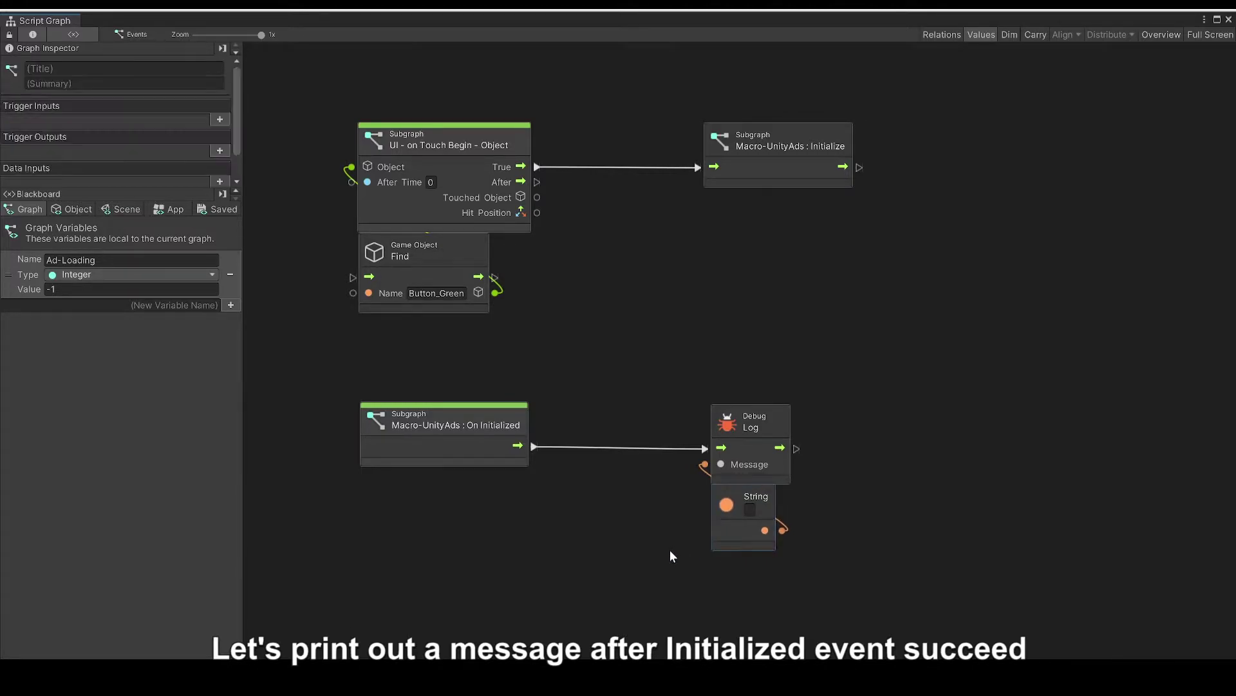
click(754, 512)
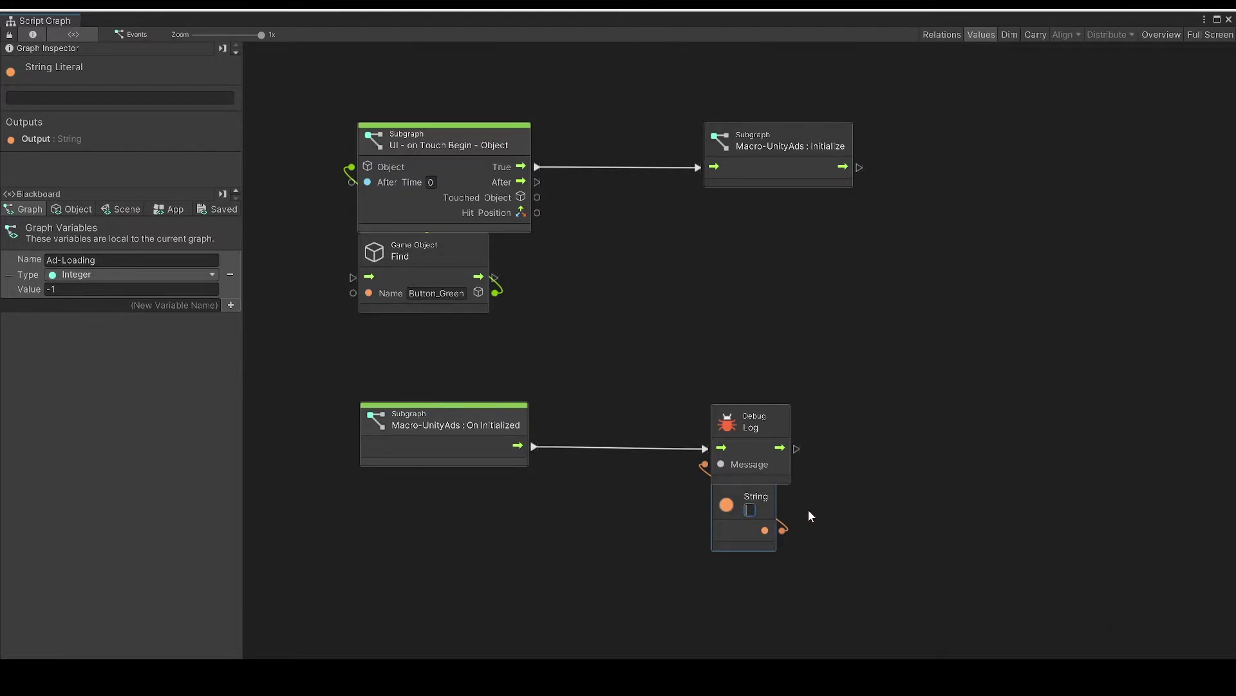
text(Ads)
text( Initial)
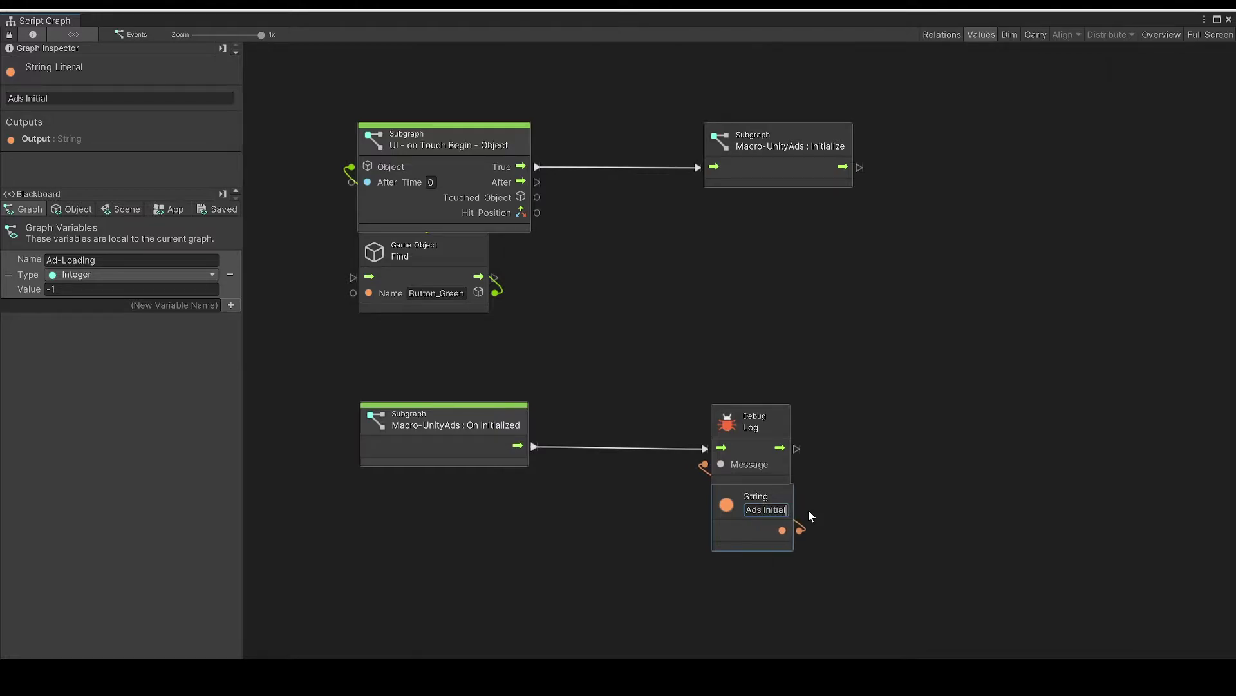
text(ized !)
click(911, 313)
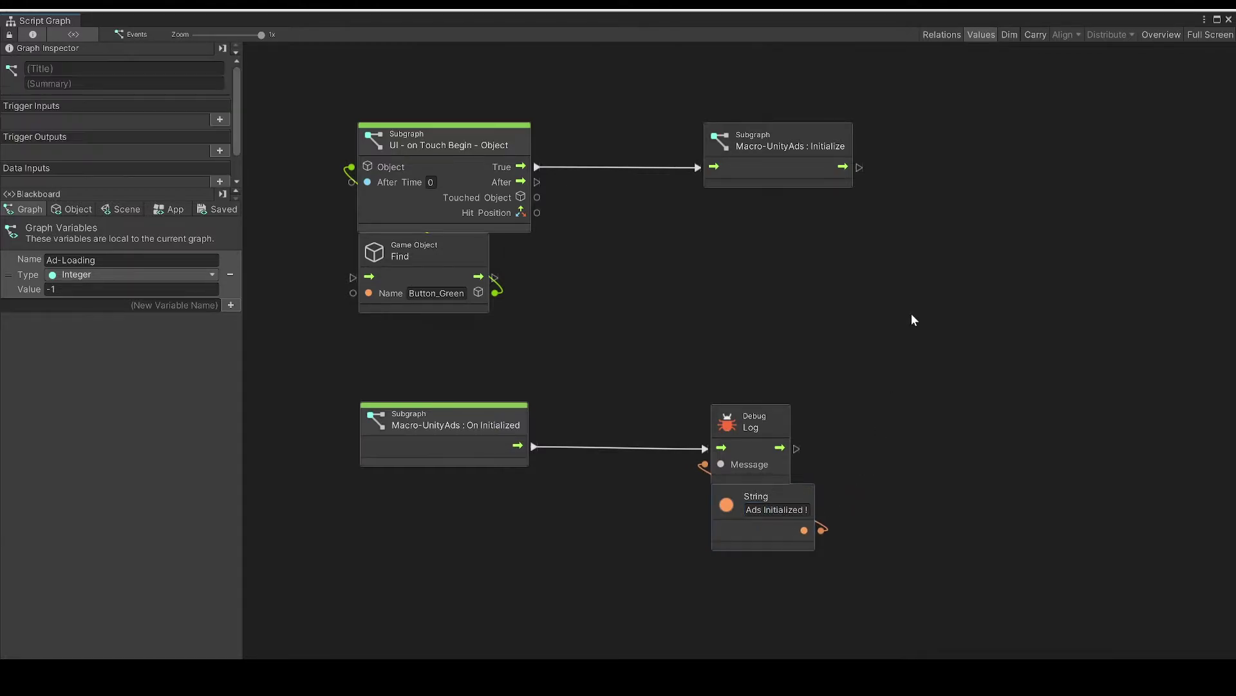
click(1228, 20)
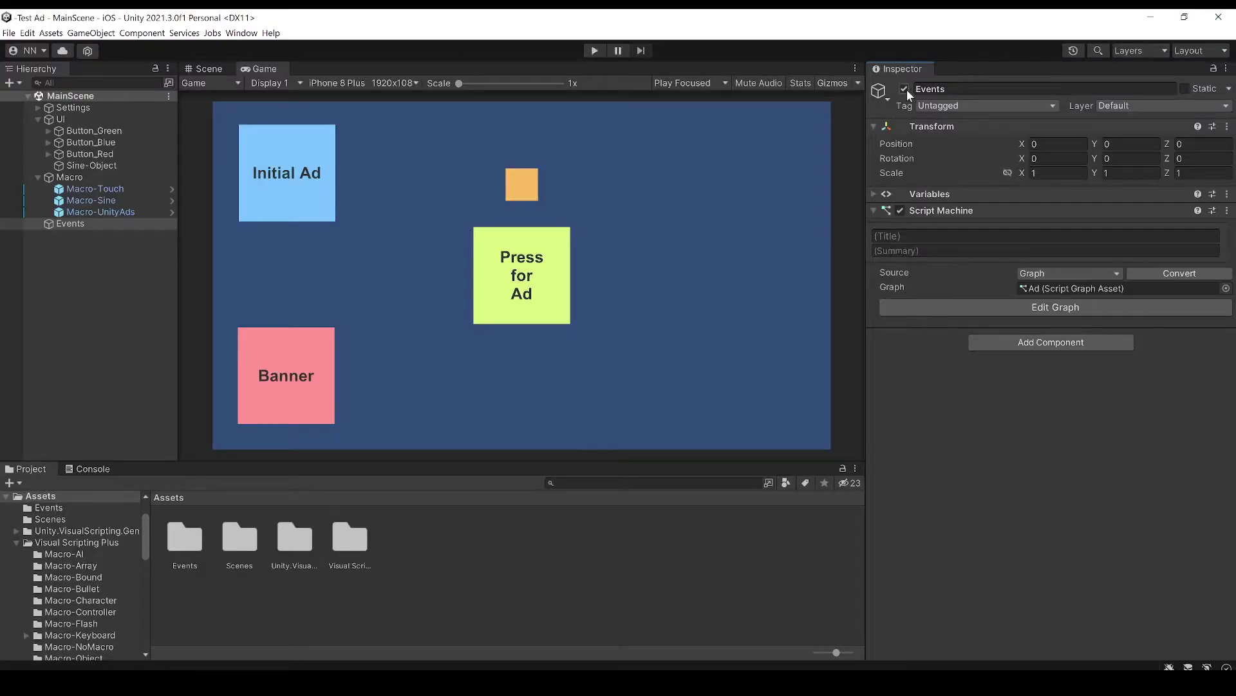
Play the scene, confirm 'Ads Initialized !' appears in the Console, then stop play
click(594, 51)
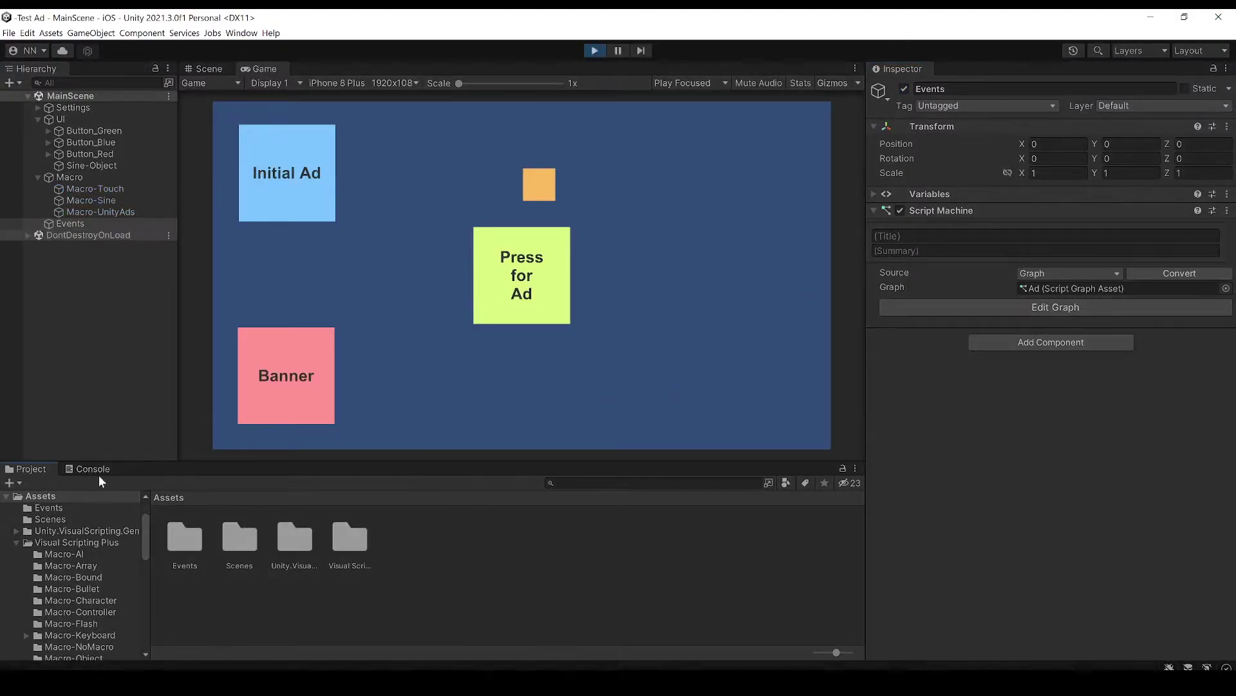
click(102, 471)
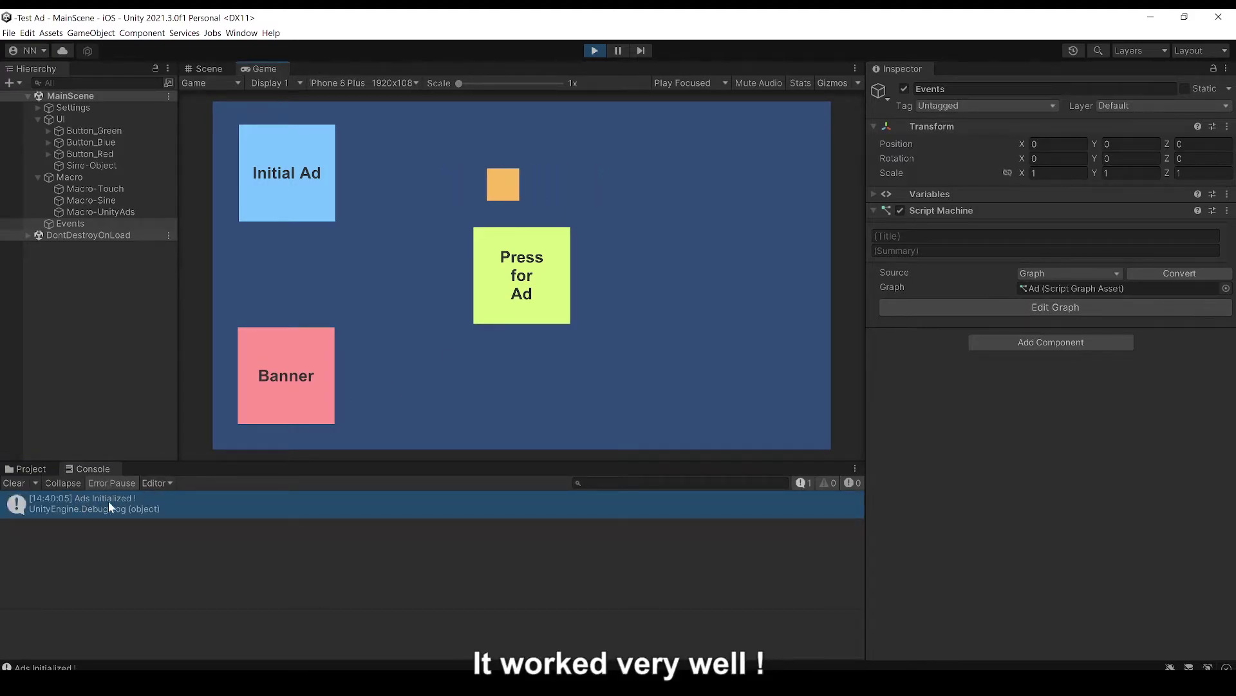
click(593, 51)
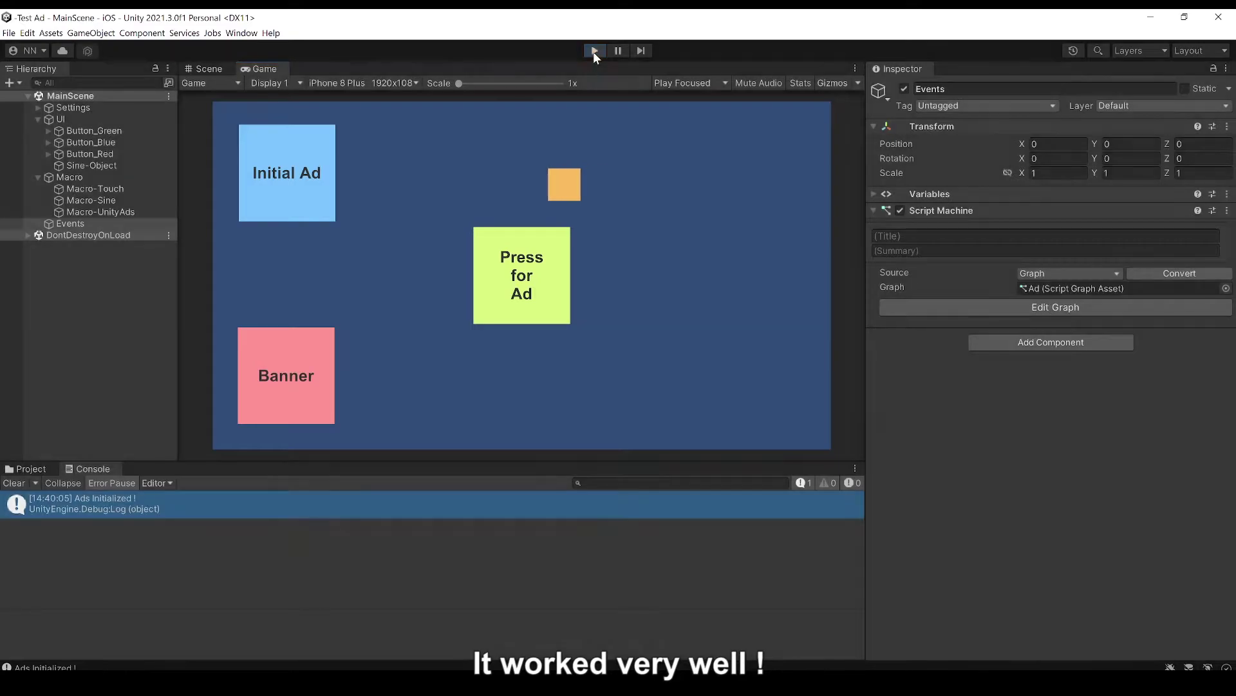
click(13, 483)
Copy the Load Interstitial Ad node from the Macro-UnityAds graph and paste it into the Events graph
click(119, 213)
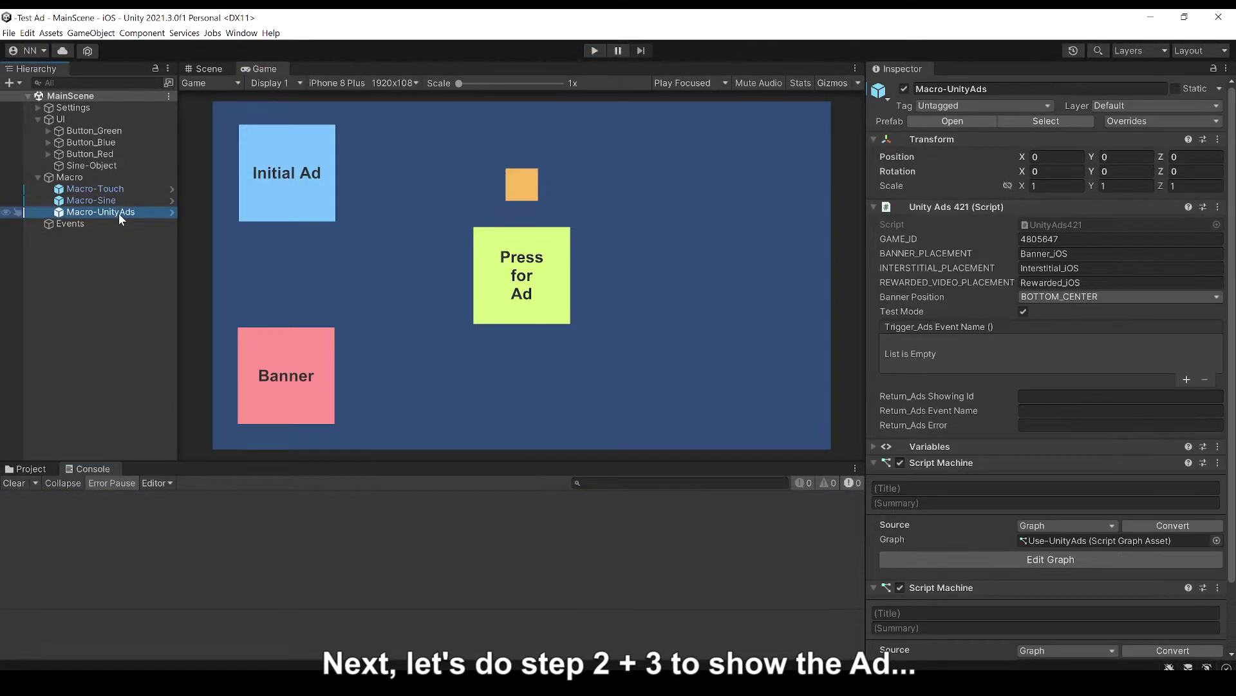
click(1015, 560)
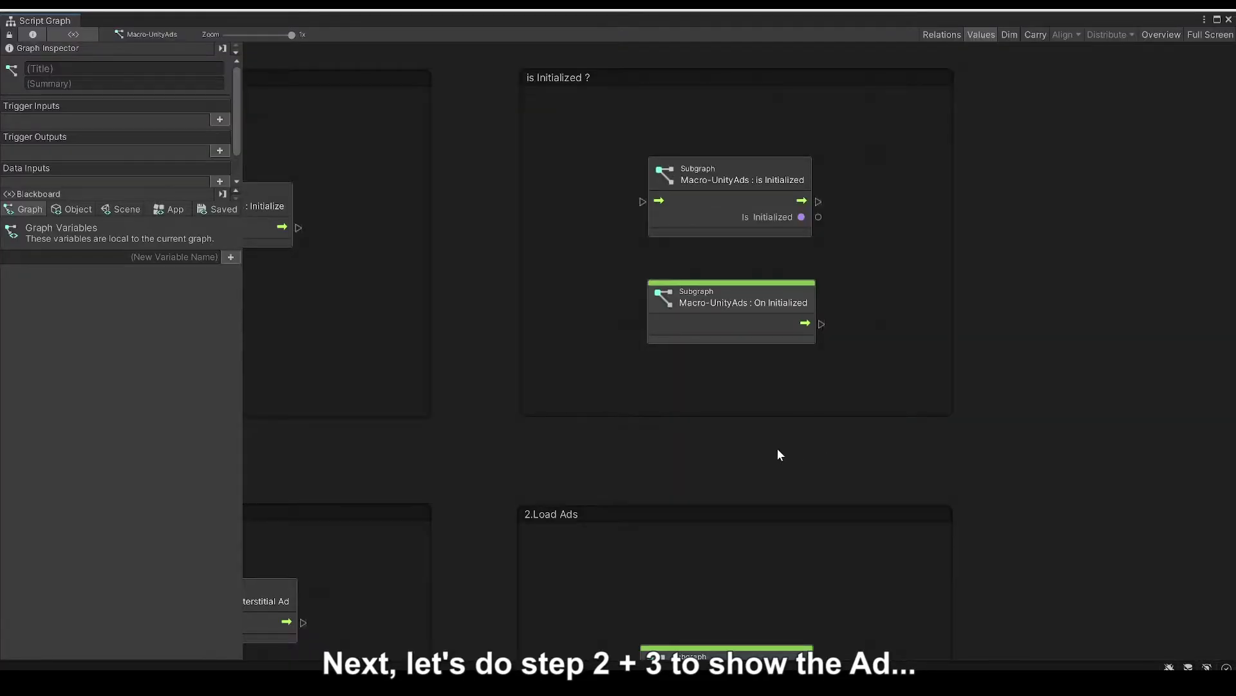
scroll(777, 446, down, 5)
scroll(607, 351, up, 5)
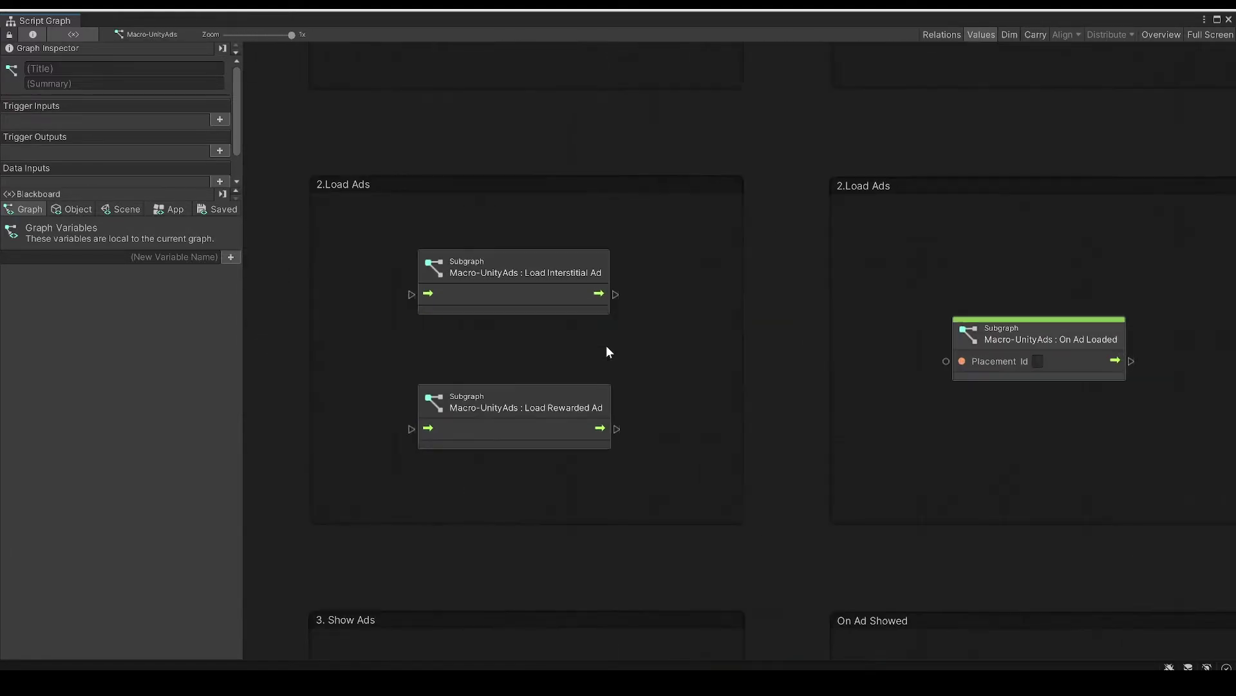
click(562, 293)
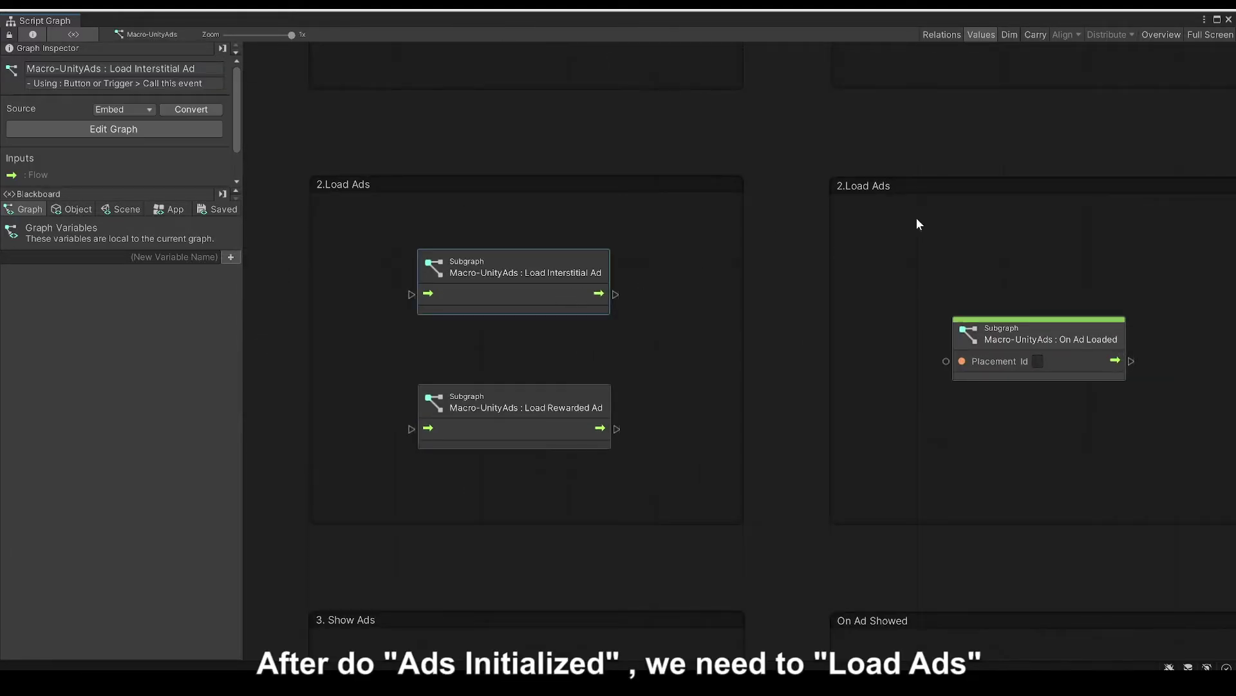
click(1228, 20)
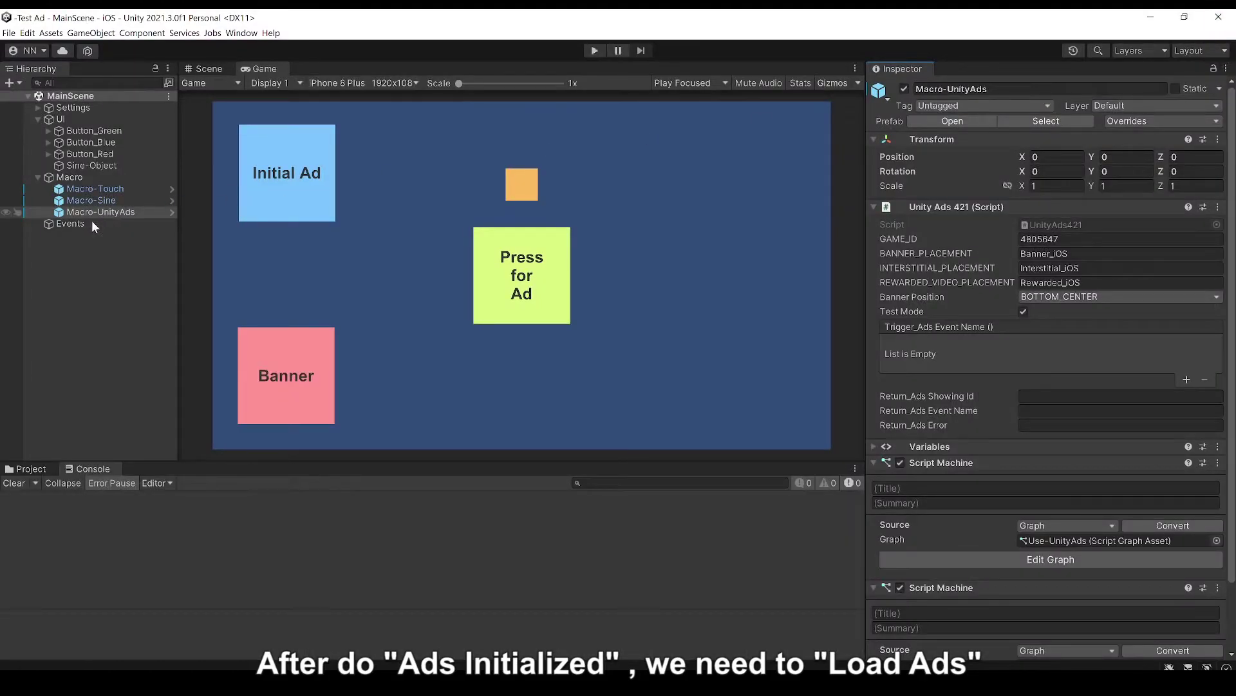
click(97, 225)
click(1000, 308)
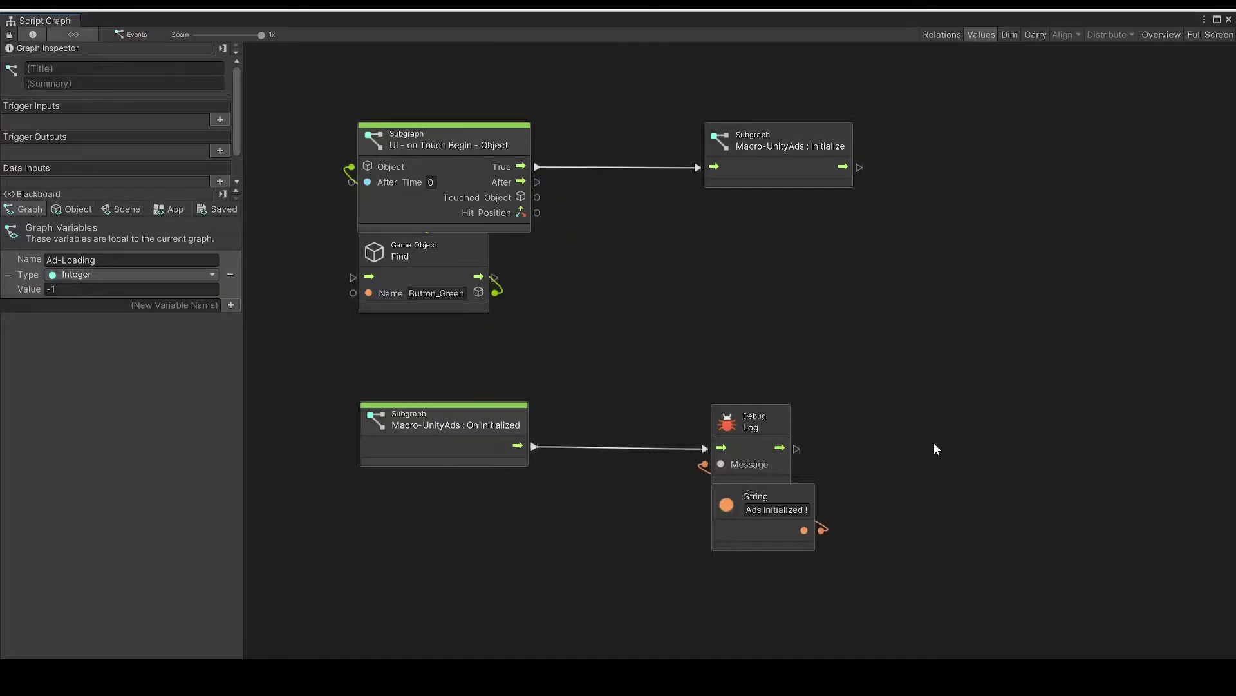
key(ctrl+v)
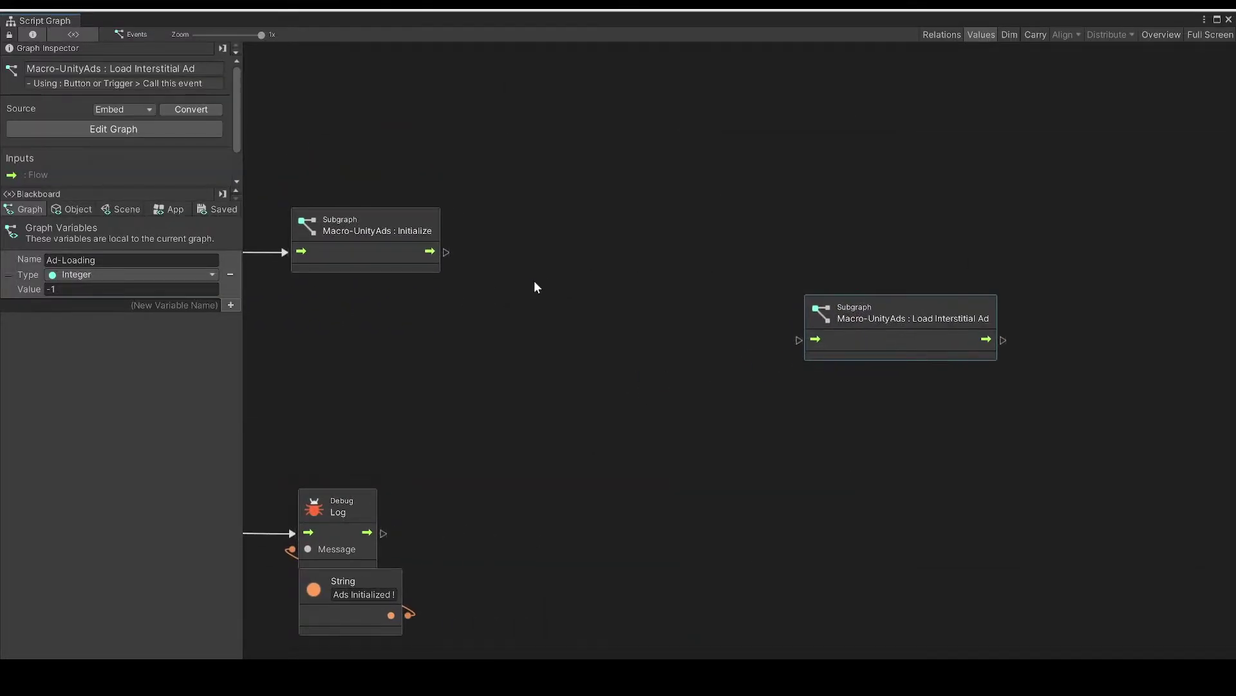
Insert a 1-second Timer so Initialize starts it and its Completed triggers Load Interstitial Ad
right_click(537, 287)
click(564, 288)
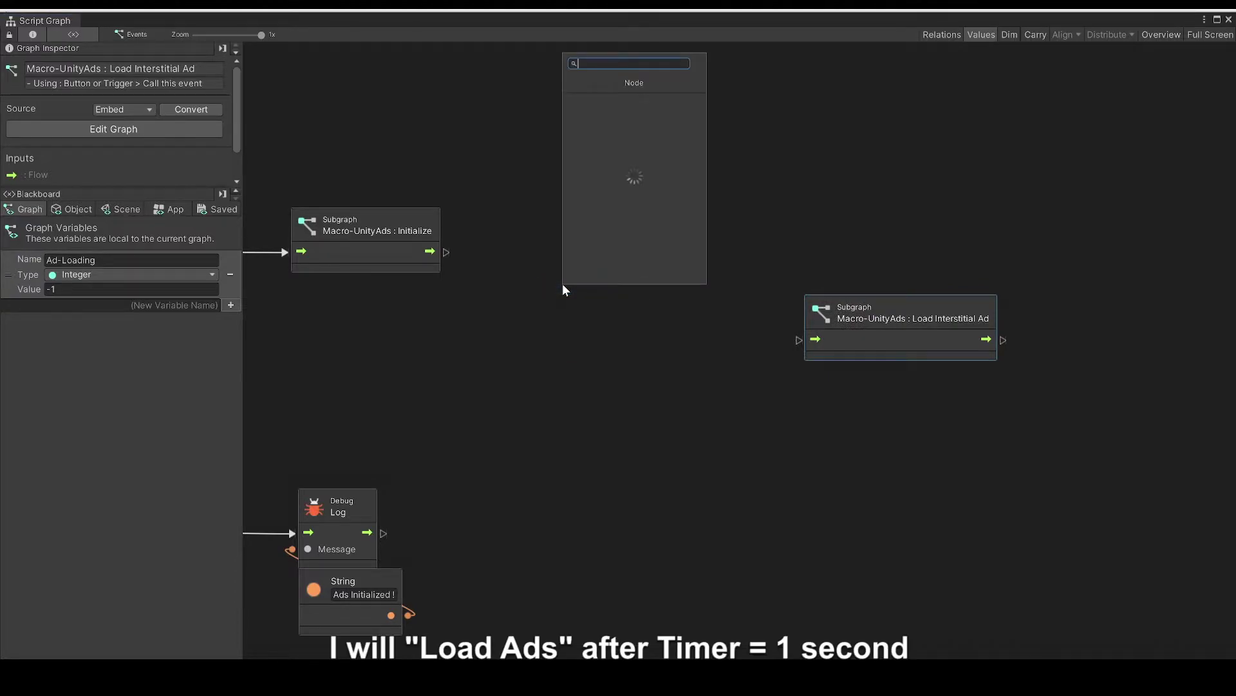
text(timer)
key(Return)
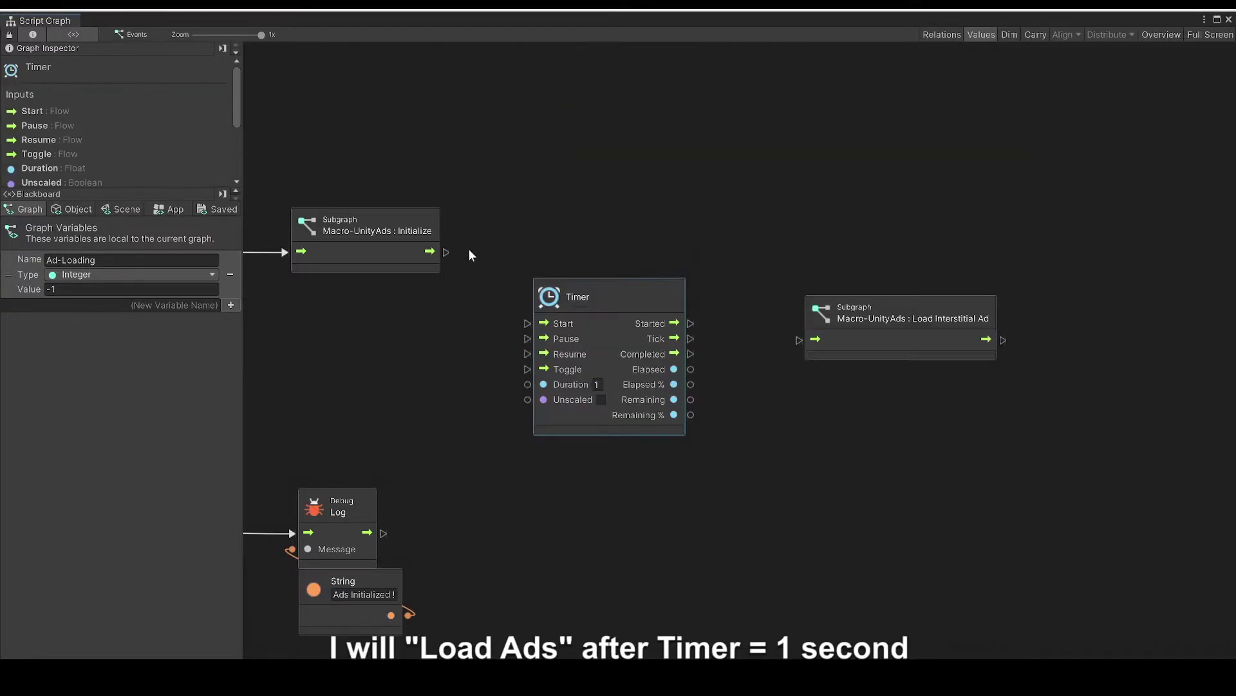
drag(446, 251, 526, 324)
drag(621, 326, 615, 256)
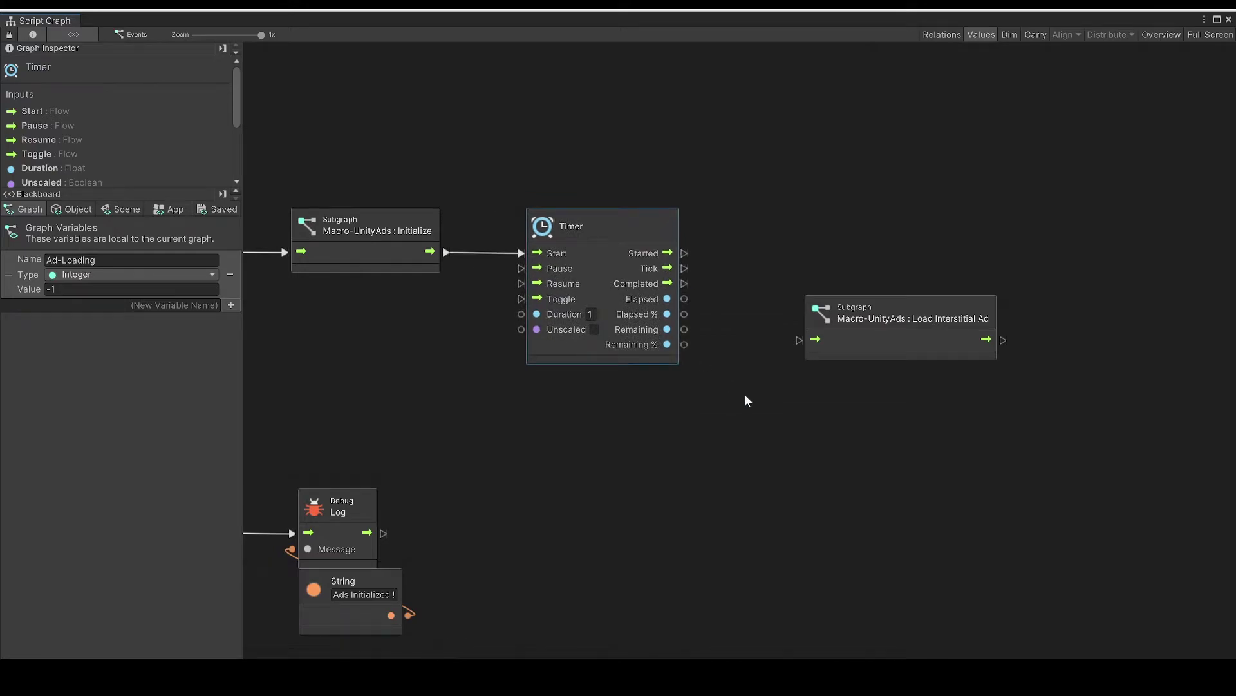
middle_drag(696, 282, 591, 268)
mouse_move(579, 269)
mouse_down()
mouse_move(694, 326)
mouse_move(726, 270)
mouse_up()
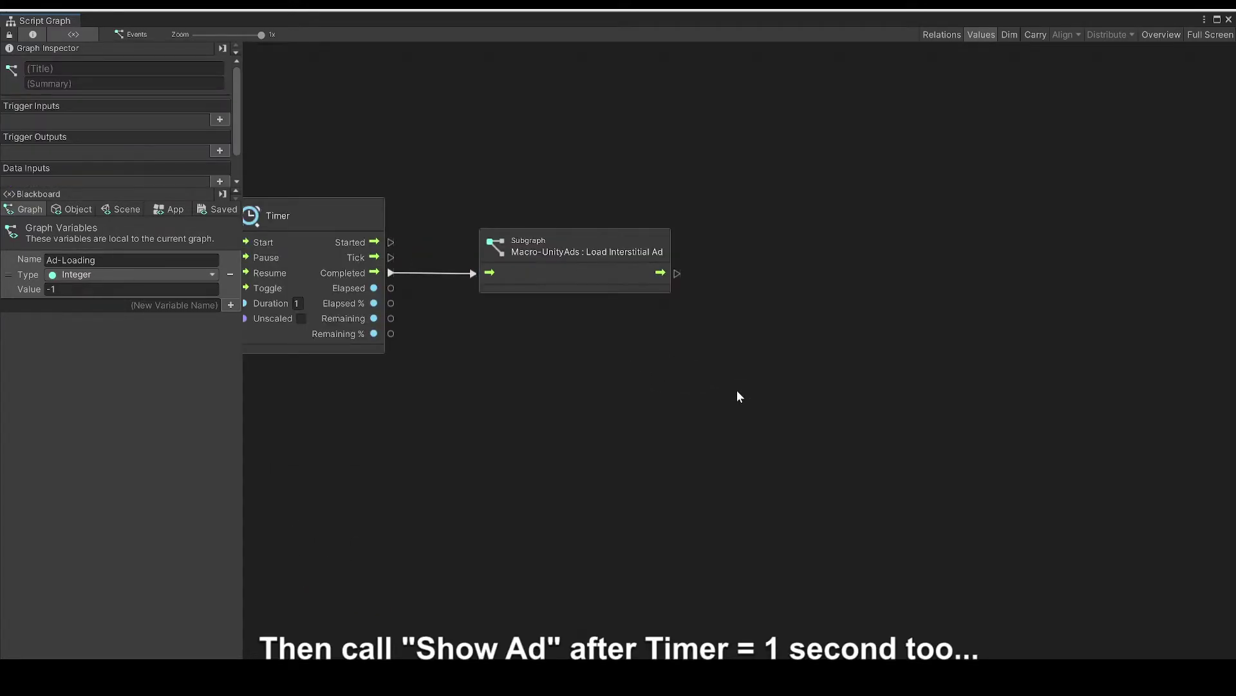
Add a second Timer after Load Interstitial Ad, wired to its Start
key(ctrl+v)
drag(739, 323, 790, 286)
drag(677, 273, 720, 274)
mouse_move(721, 320)
mouse_down()
mouse_move(696, 372)
mouse_move(662, 379)
mouse_up()
Copy the Show Interstitial Ad node from the Macro-UnityAds graph's Show Ads group
click(1230, 20)
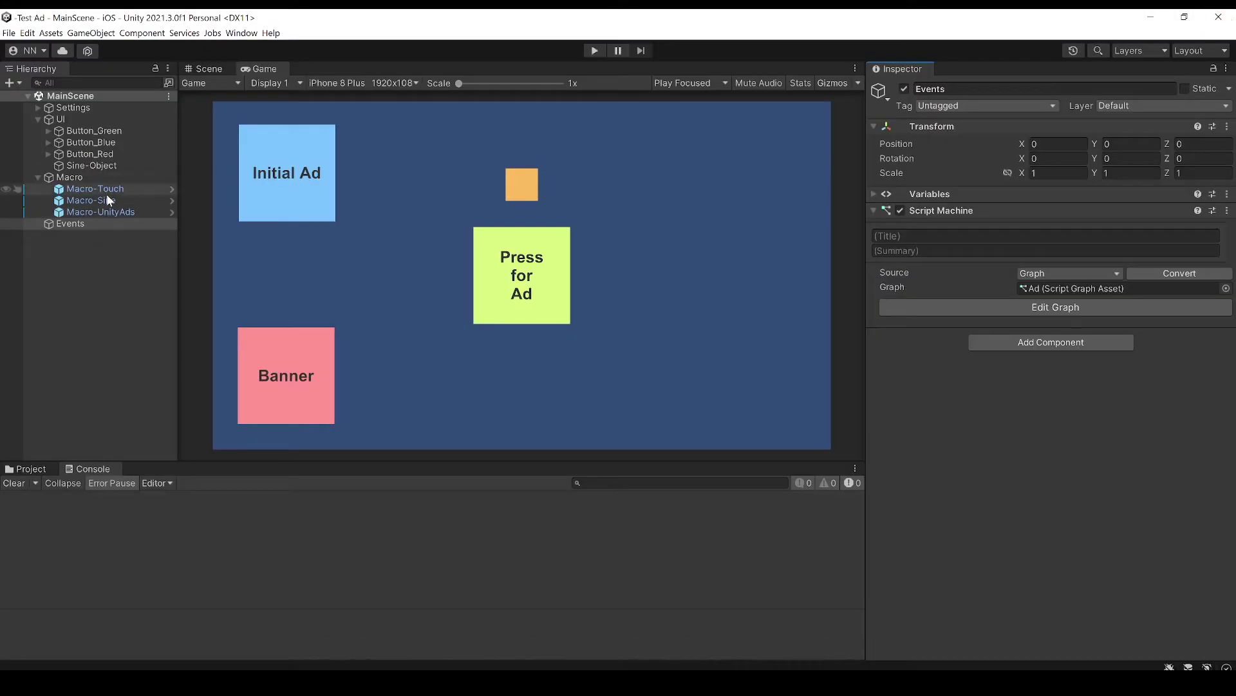
click(100, 211)
click(957, 558)
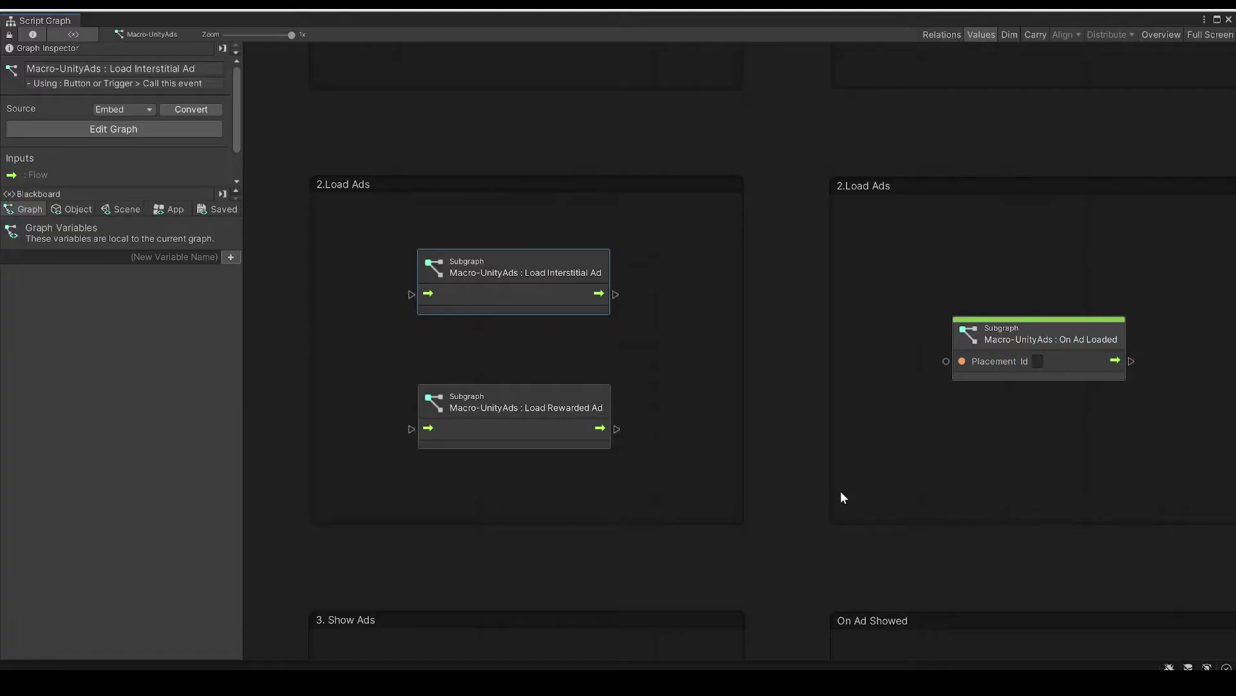
middle_drag(716, 494, 581, 367)
scroll(581, 367, down, 5)
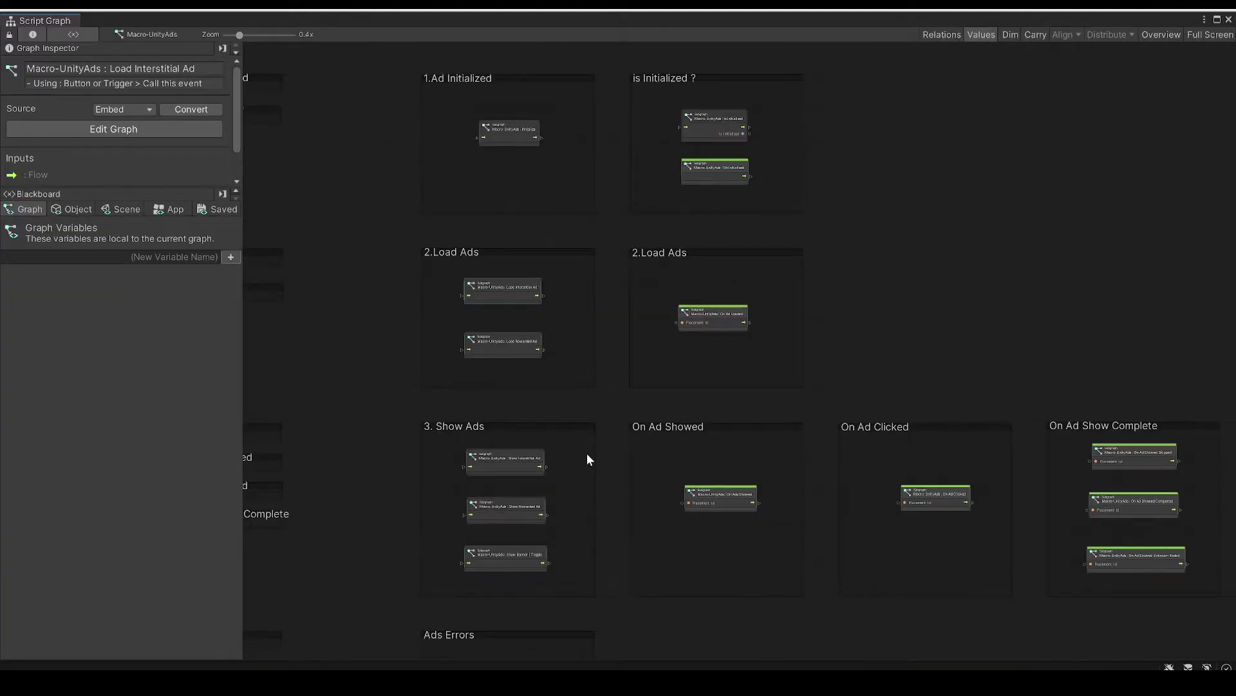
middle_drag(586, 453, 700, 316)
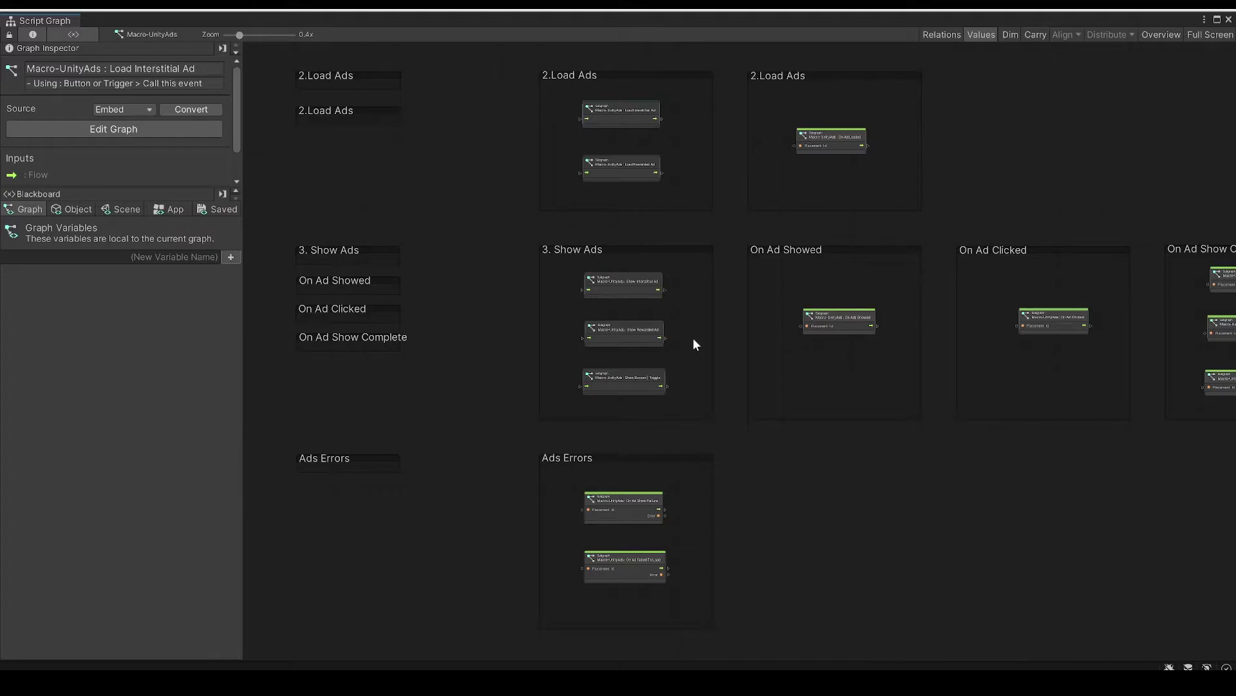
scroll(662, 314, up, 6)
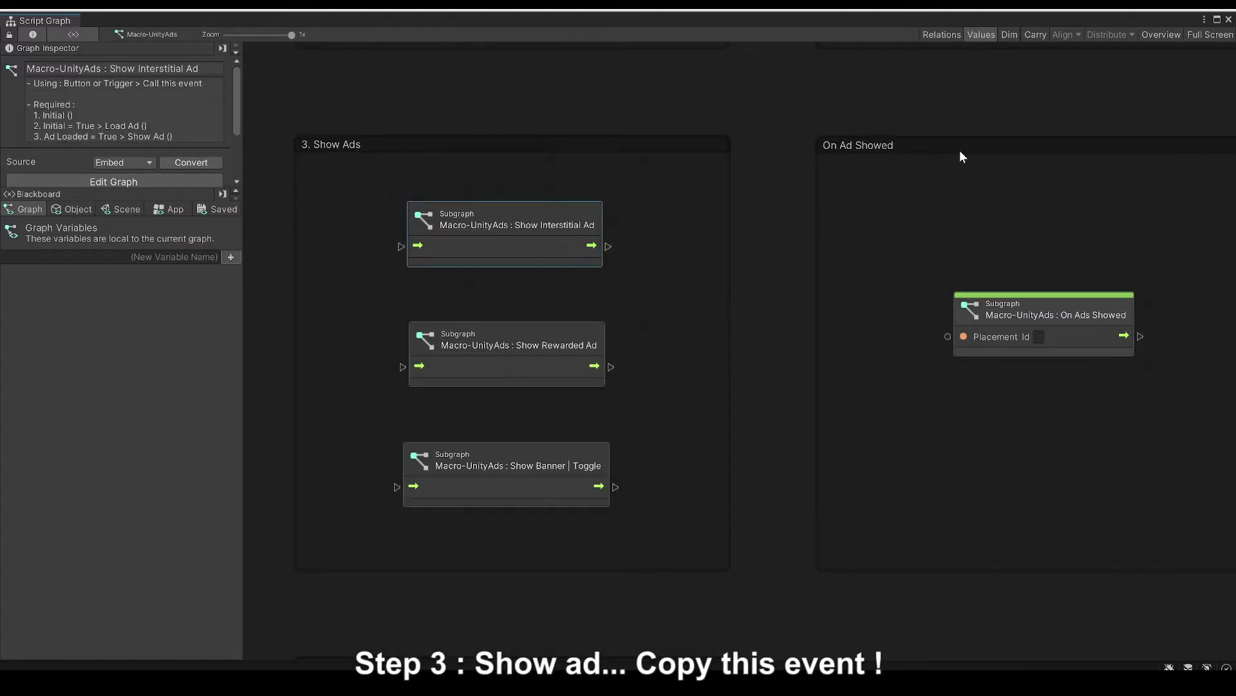
click(1229, 20)
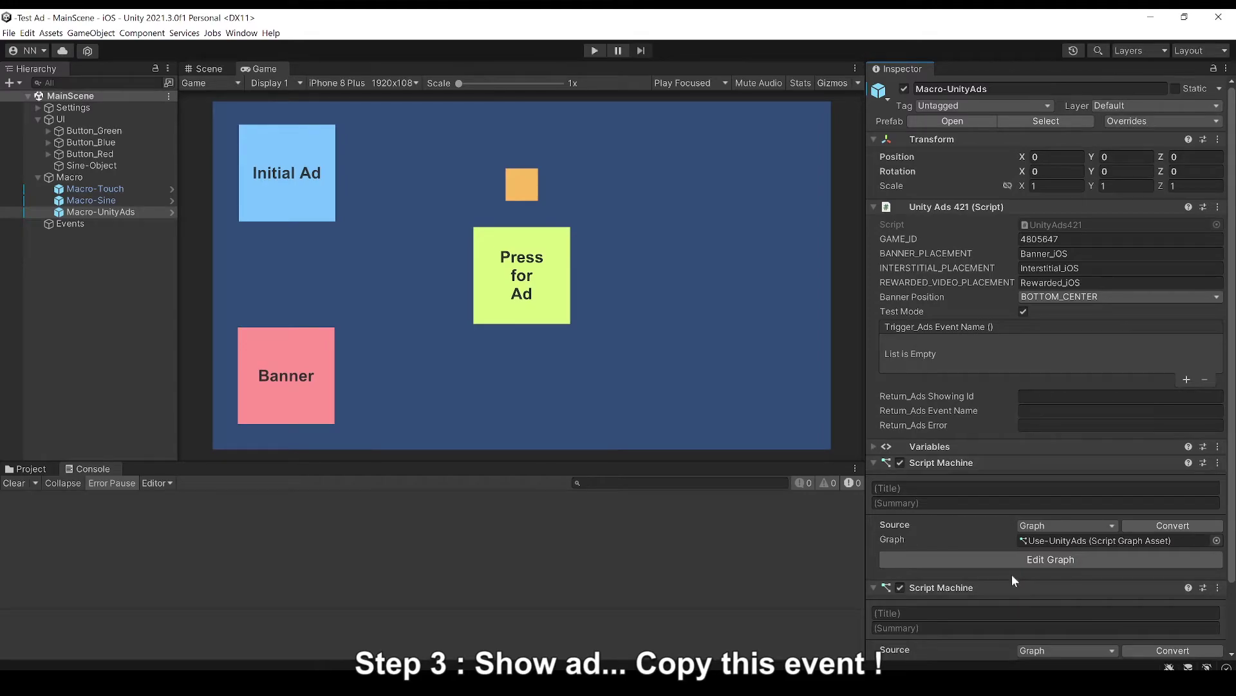
Paste Show Interstitial Ad into the Events graph, wire the second Timer's Completed to it
click(106, 224)
click(1018, 313)
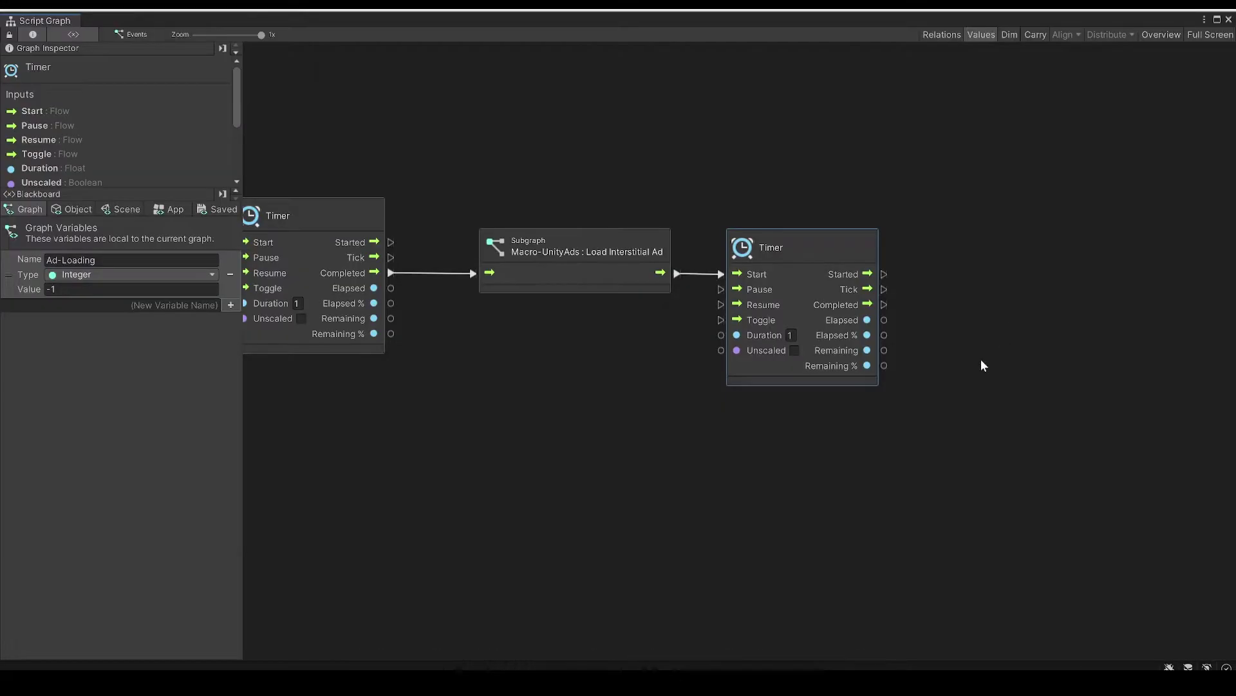
key(ctrl+v)
mouse_move(683, 357)
mouse_down()
mouse_move(608, 290)
mouse_move(521, 297)
mouse_up()
drag(625, 292, 630, 289)
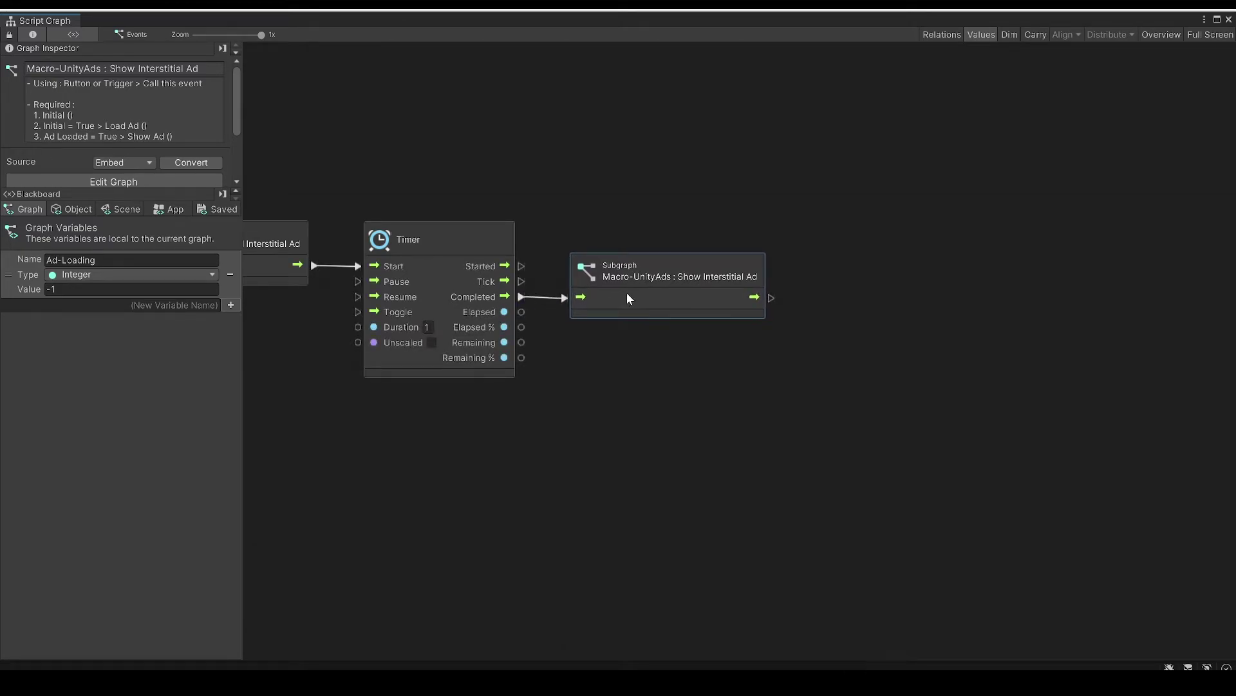
click(615, 374)
scroll(613, 412, left, 10)
scroll(630, 437, left, 2)
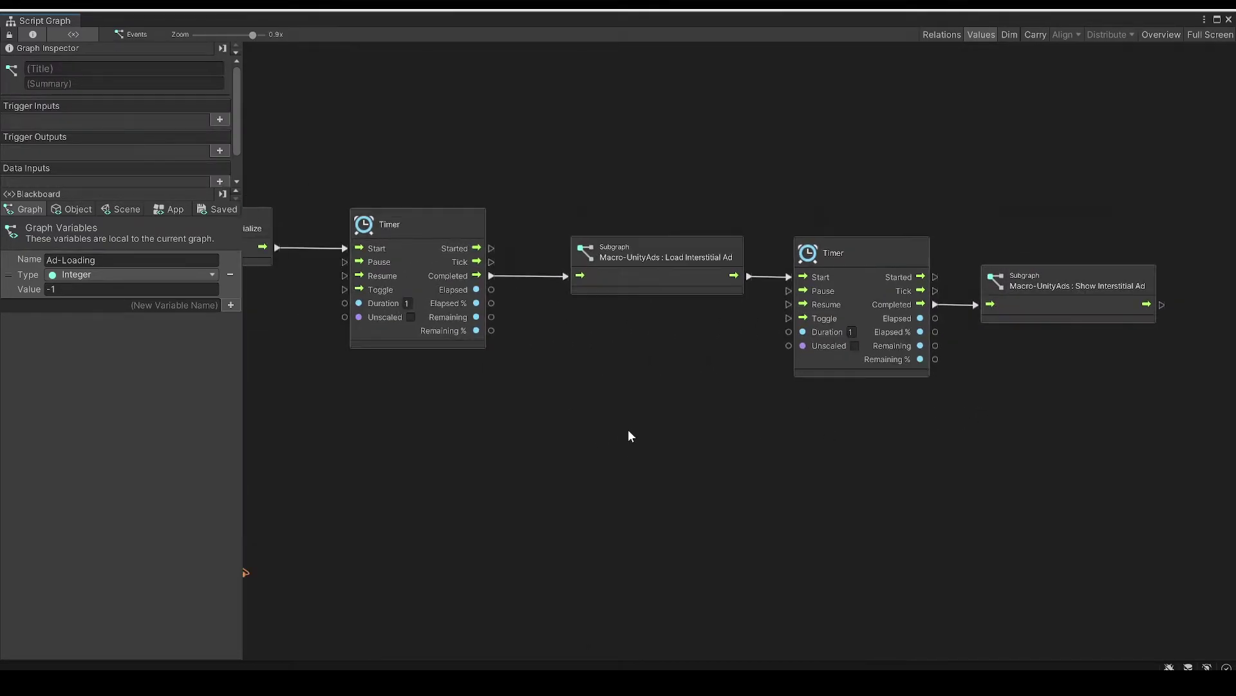
scroll(684, 455, left, 3)
middle_drag(682, 450, 613, 452)
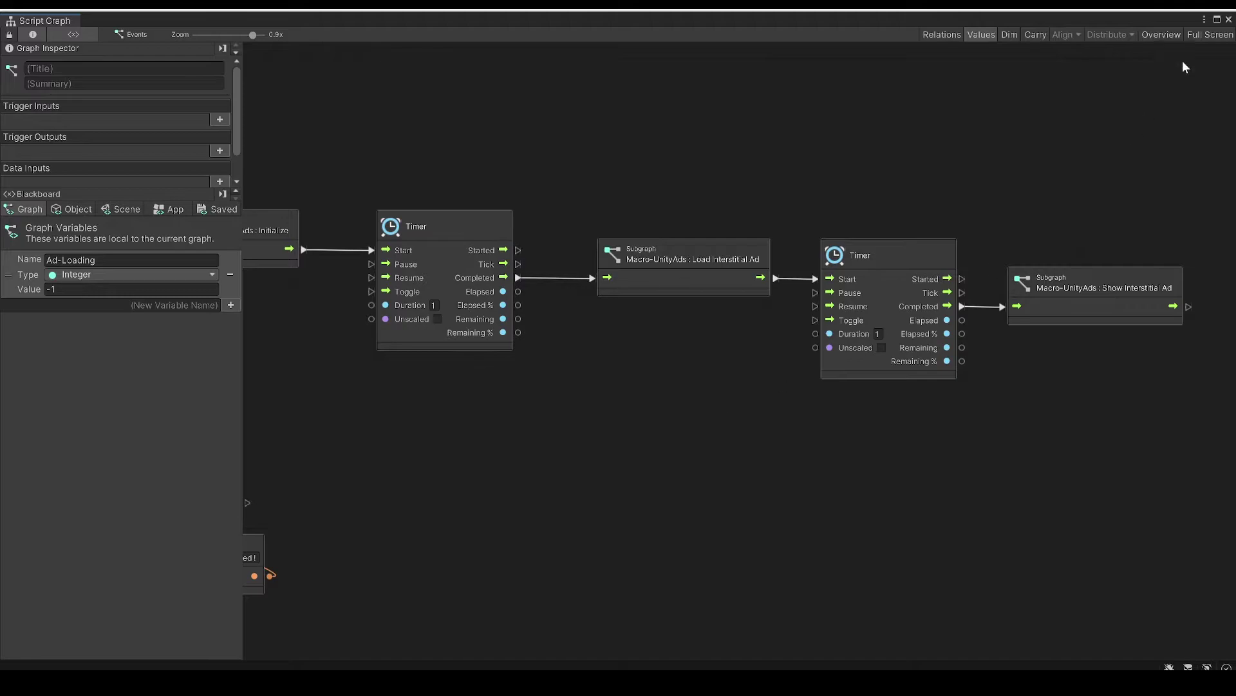
click(1229, 20)
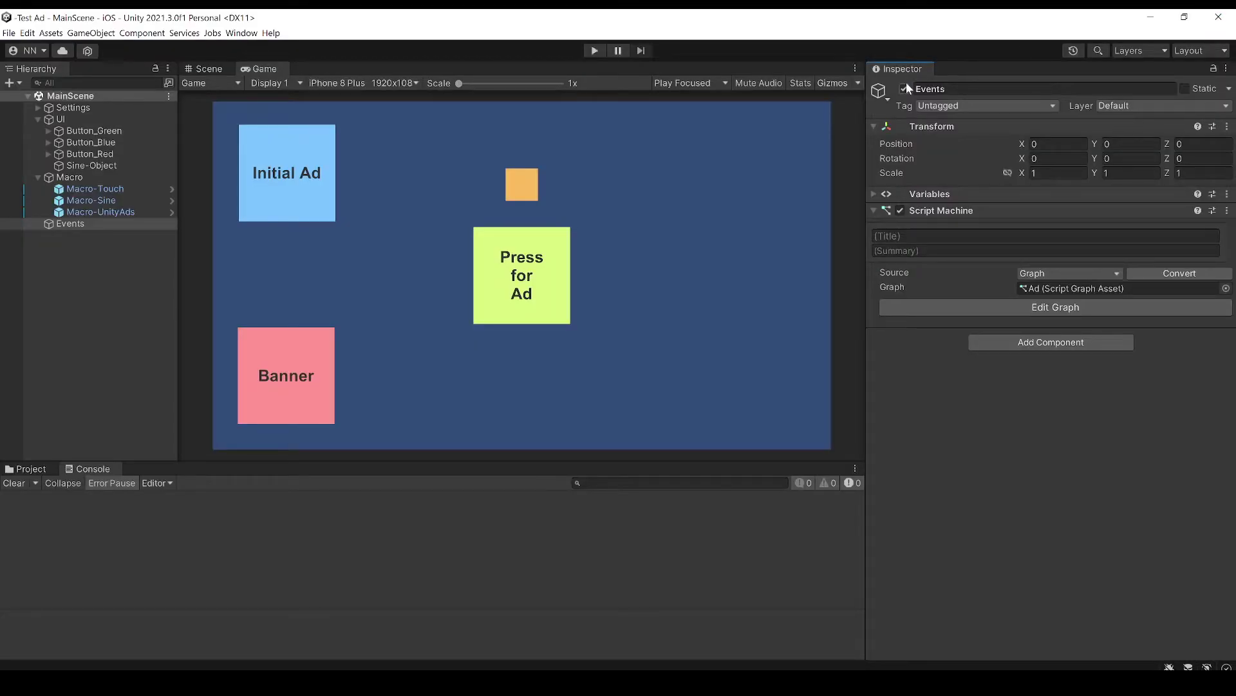
Play the scene to see the Unity test interstitial ad, dismiss it, and stop
click(593, 51)
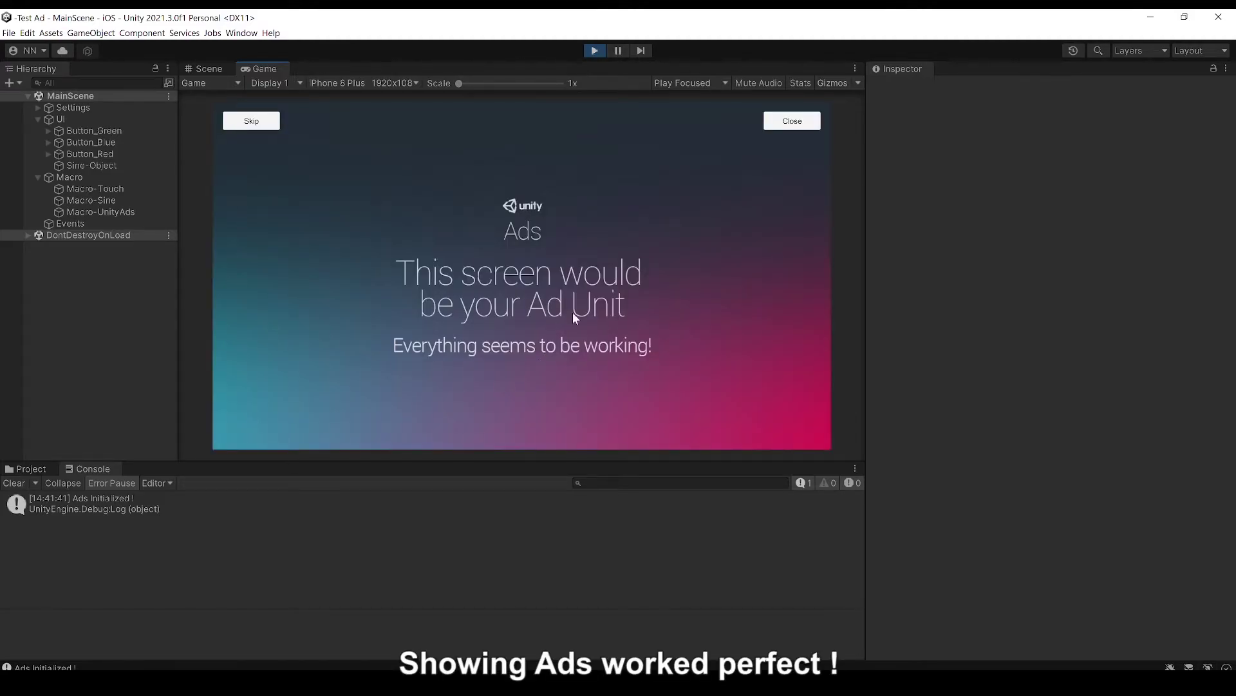
click(789, 122)
click(600, 54)
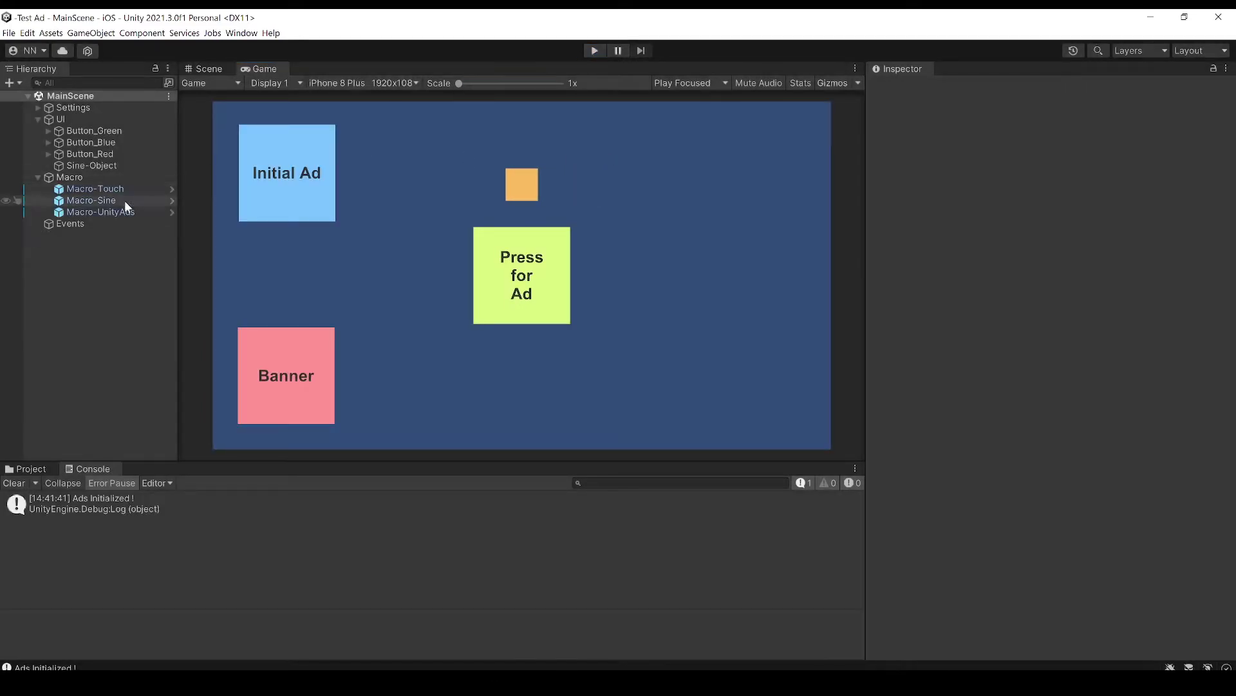
Select Macro-UnityAds in the Hierarchy and open its script graph
click(98, 224)
click(157, 210)
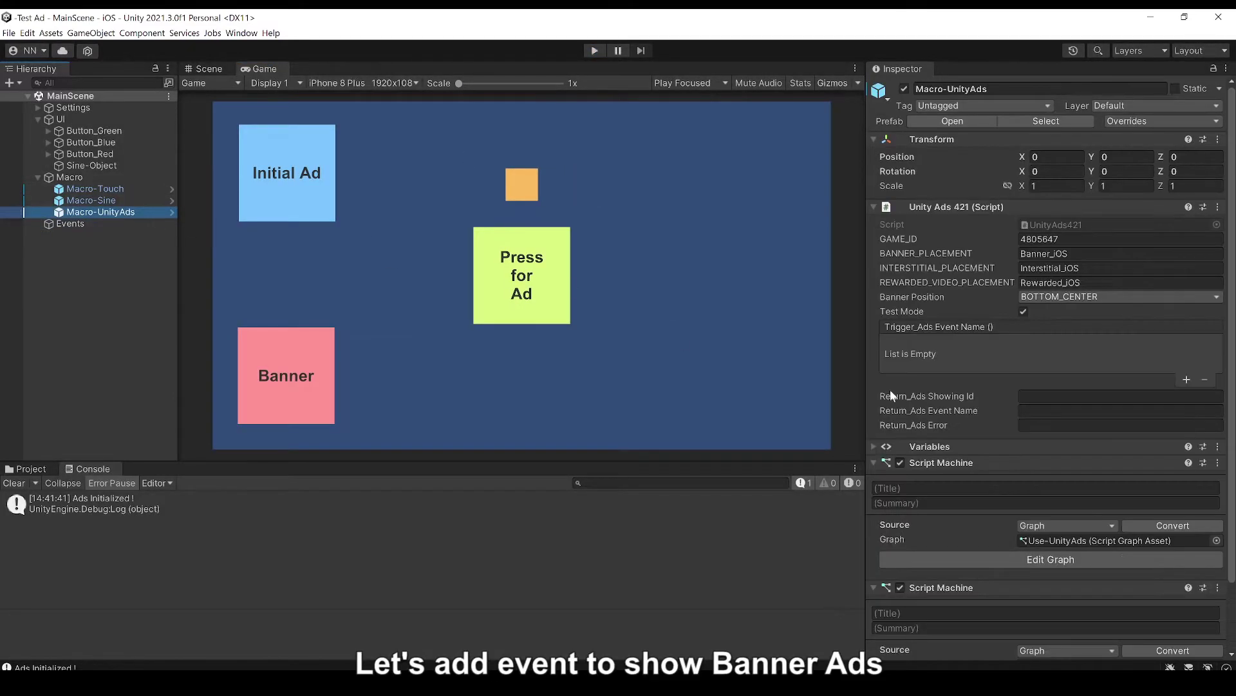
click(1091, 554)
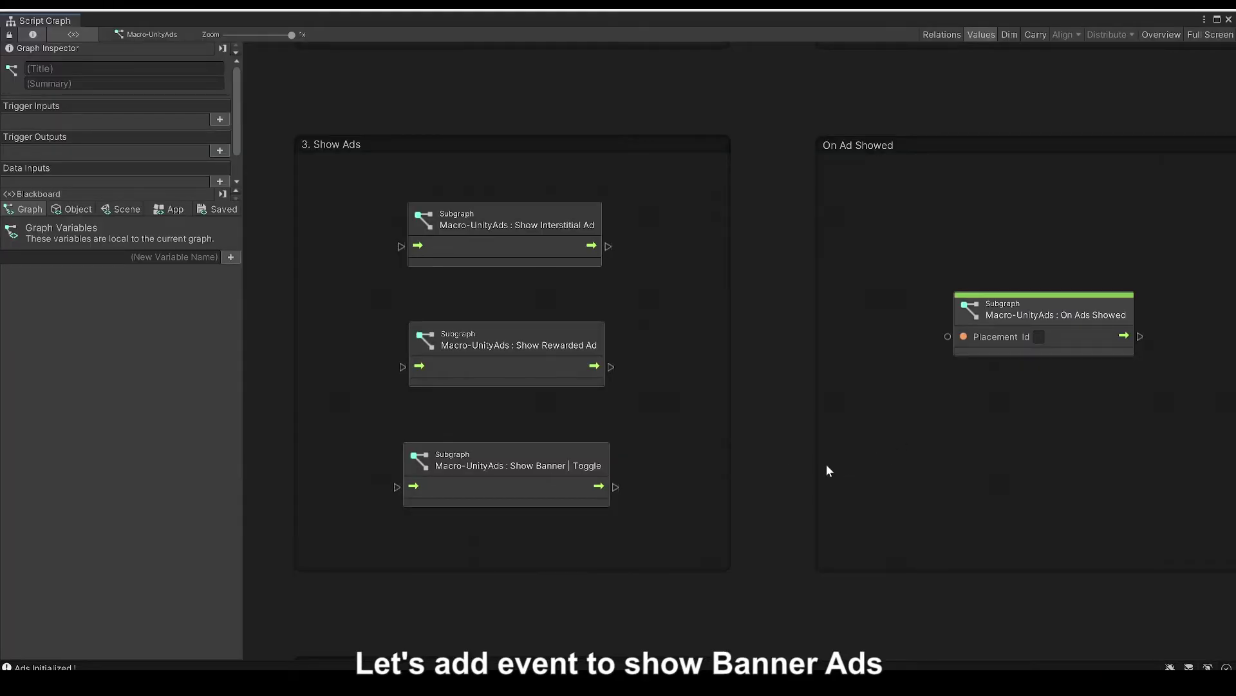
Read the Show Banner | Toggle node notes, including the iOS banner caveat, then close the graph
scroll(828, 470, down, 5)
scroll(658, 341, up, 5)
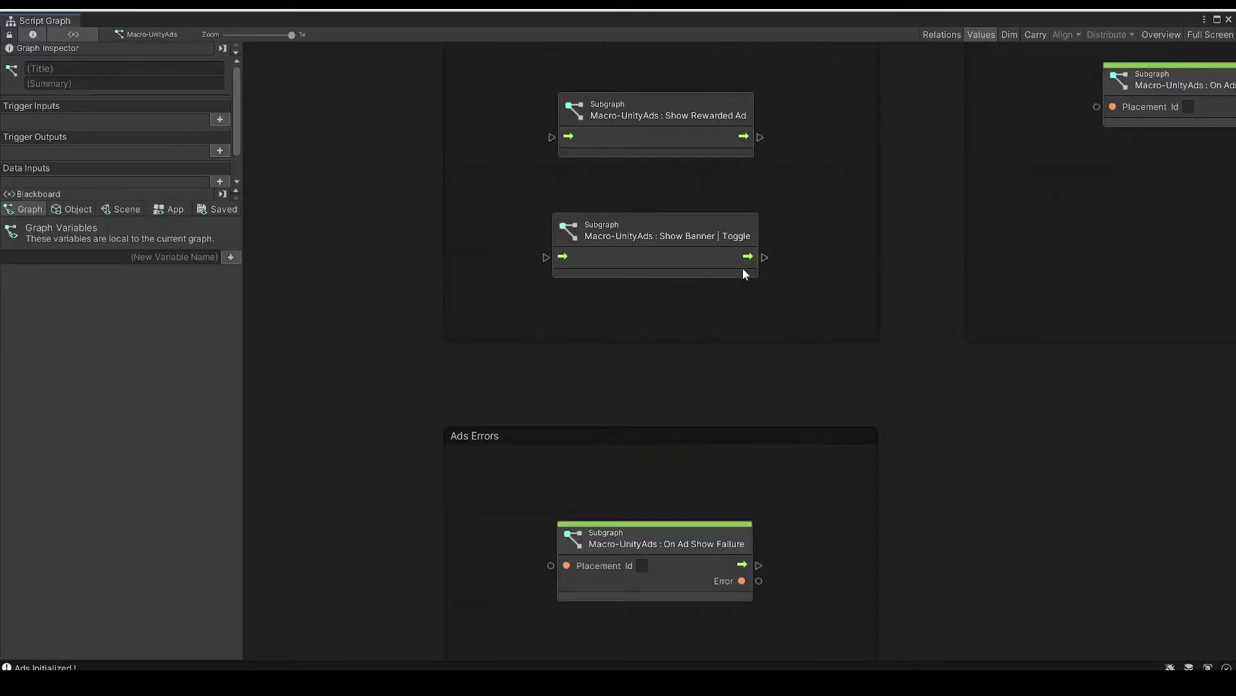
click(708, 255)
middle_drag(550, 197, 678, 413)
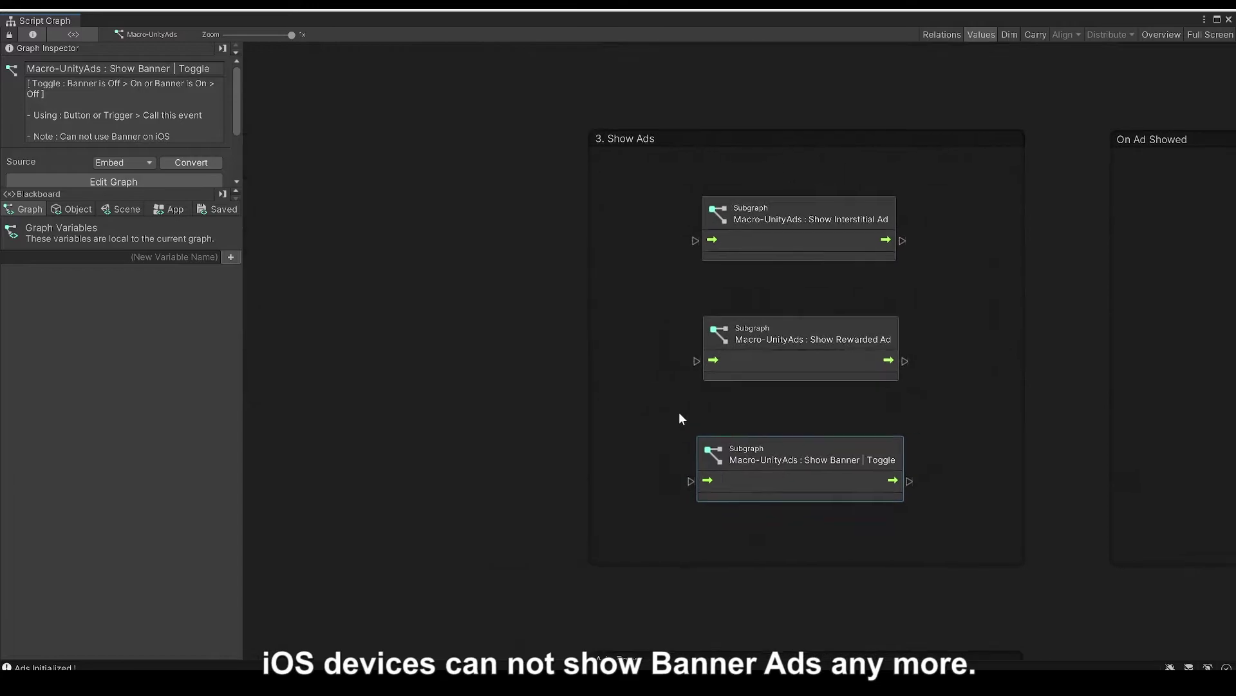
click(658, 415)
click(760, 451)
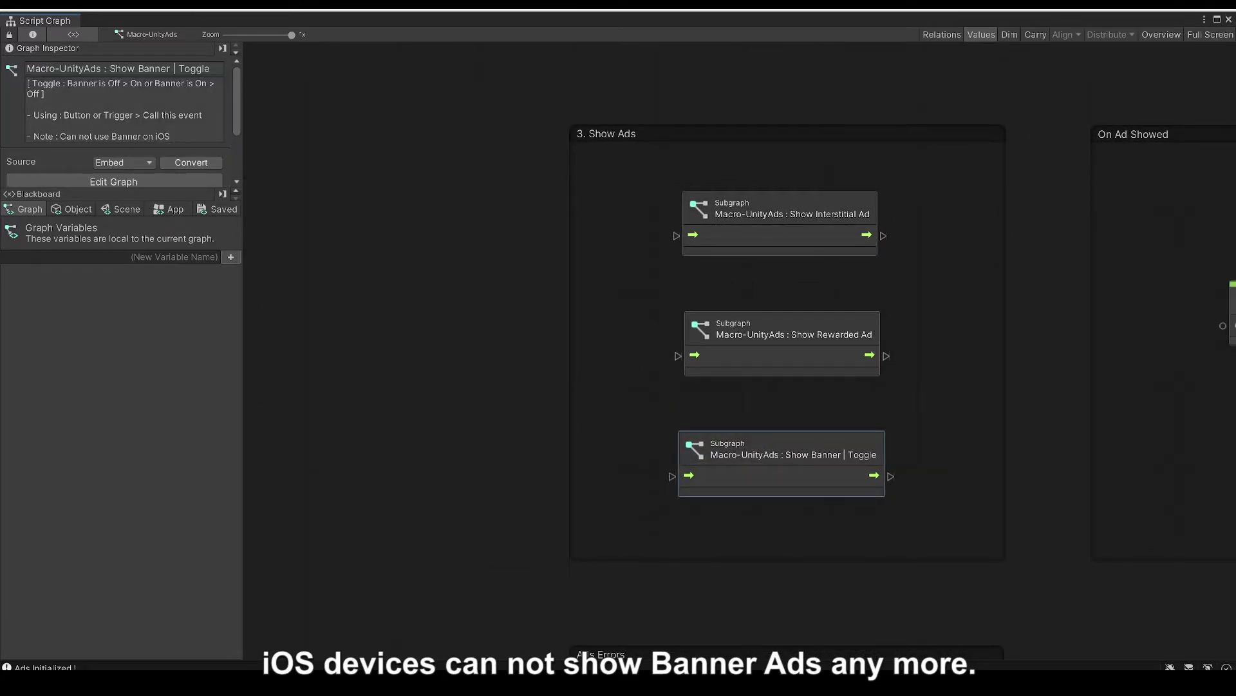
drag(31, 84, 46, 94)
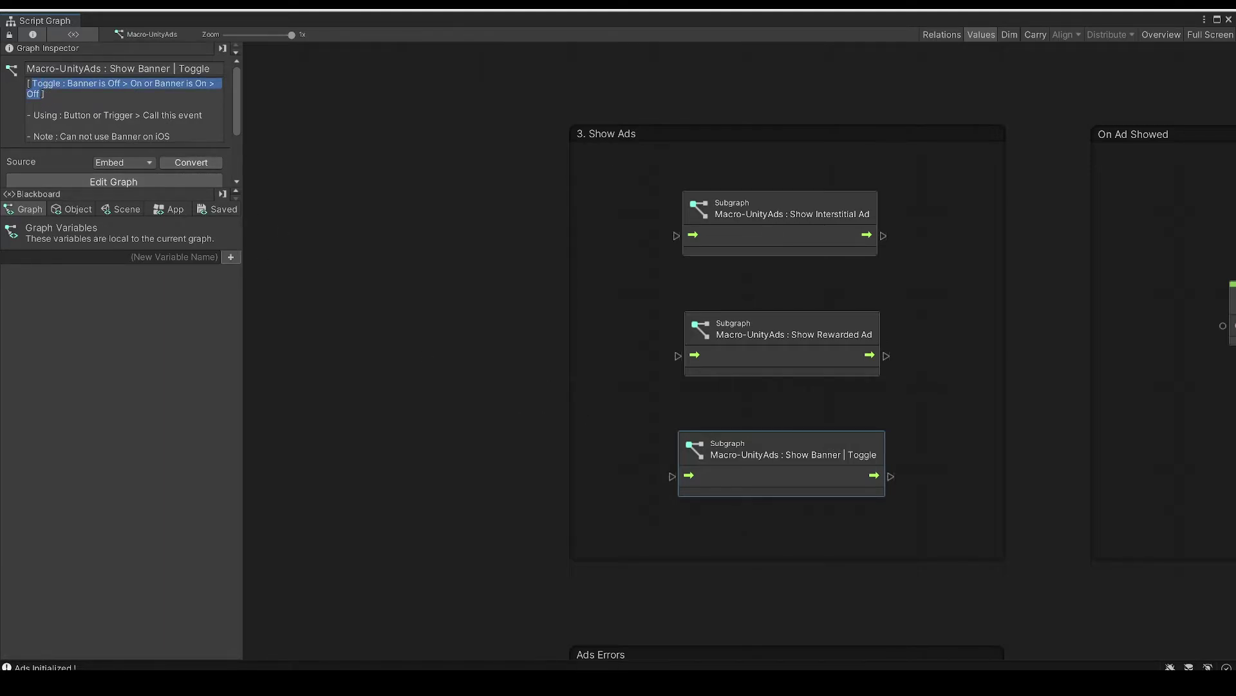
drag(172, 136, 28, 137)
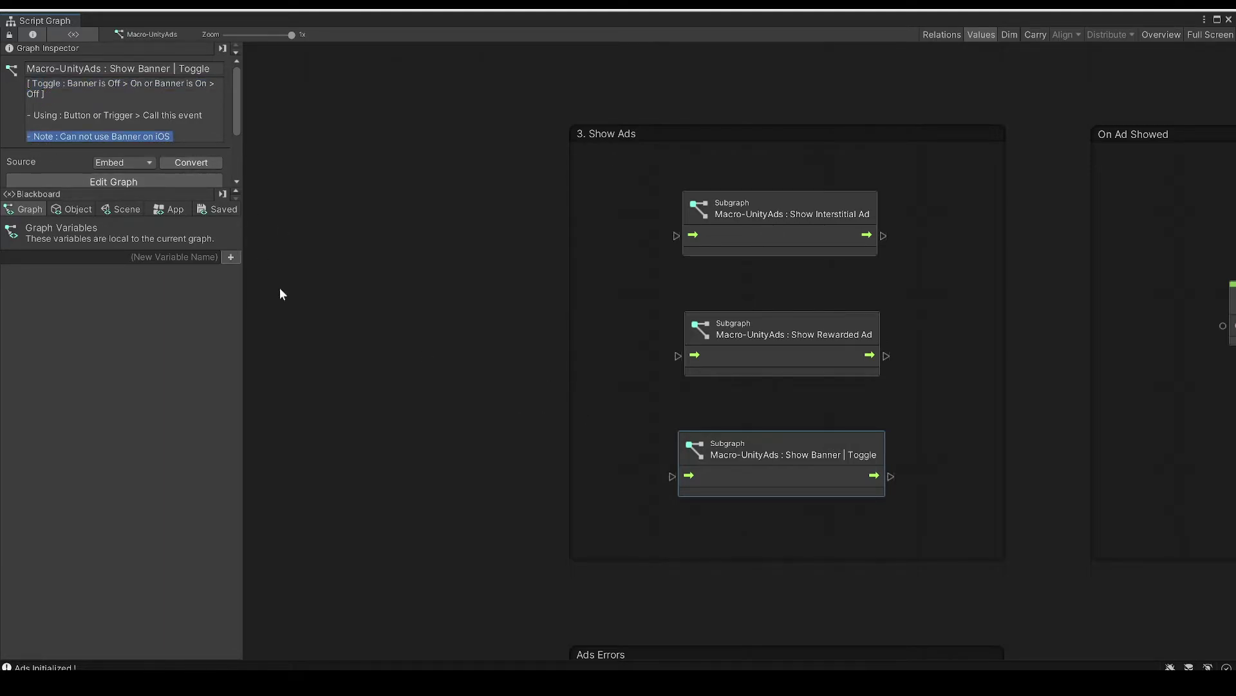
click(682, 463)
click(637, 420)
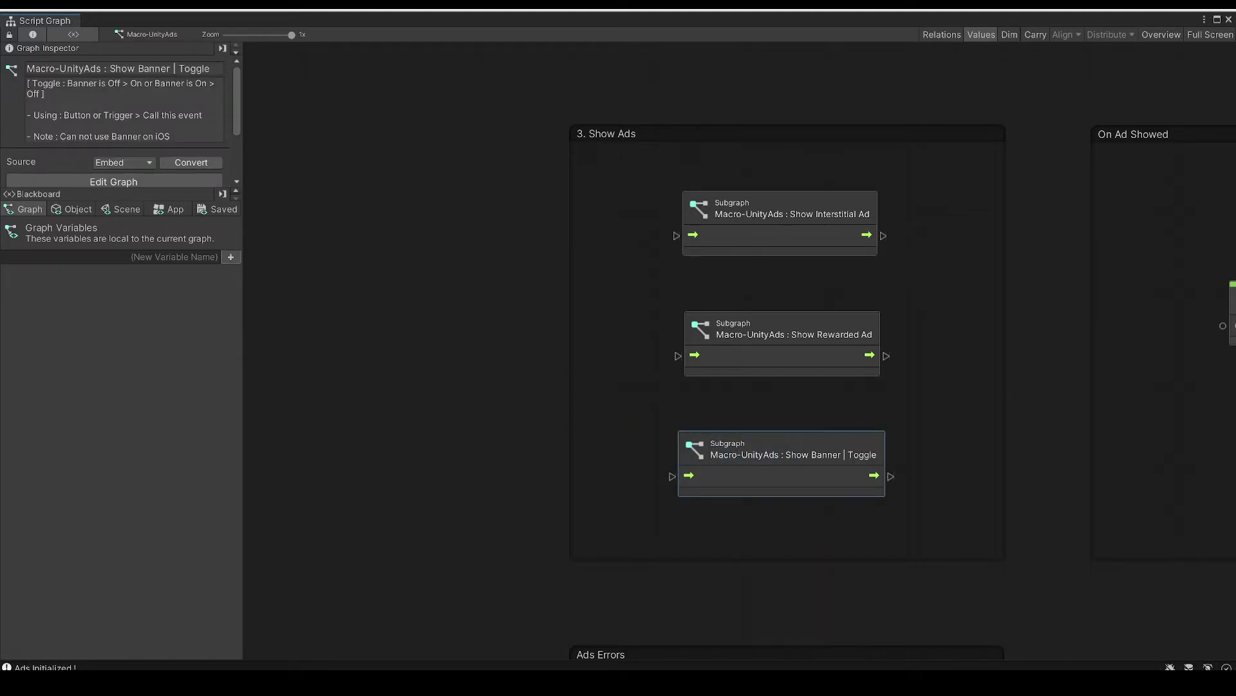
click(1230, 22)
Add the Show Banner | Toggle subgraph to the Events graph, placed above the touch event
click(90, 224)
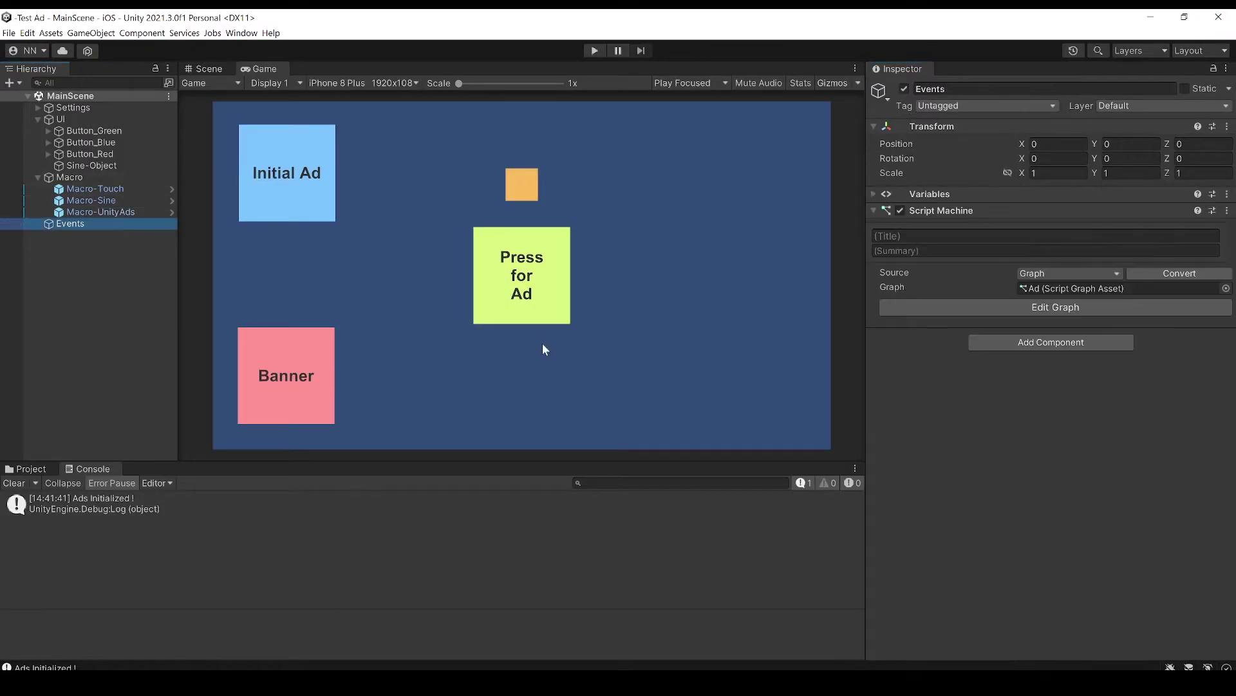
click(1018, 311)
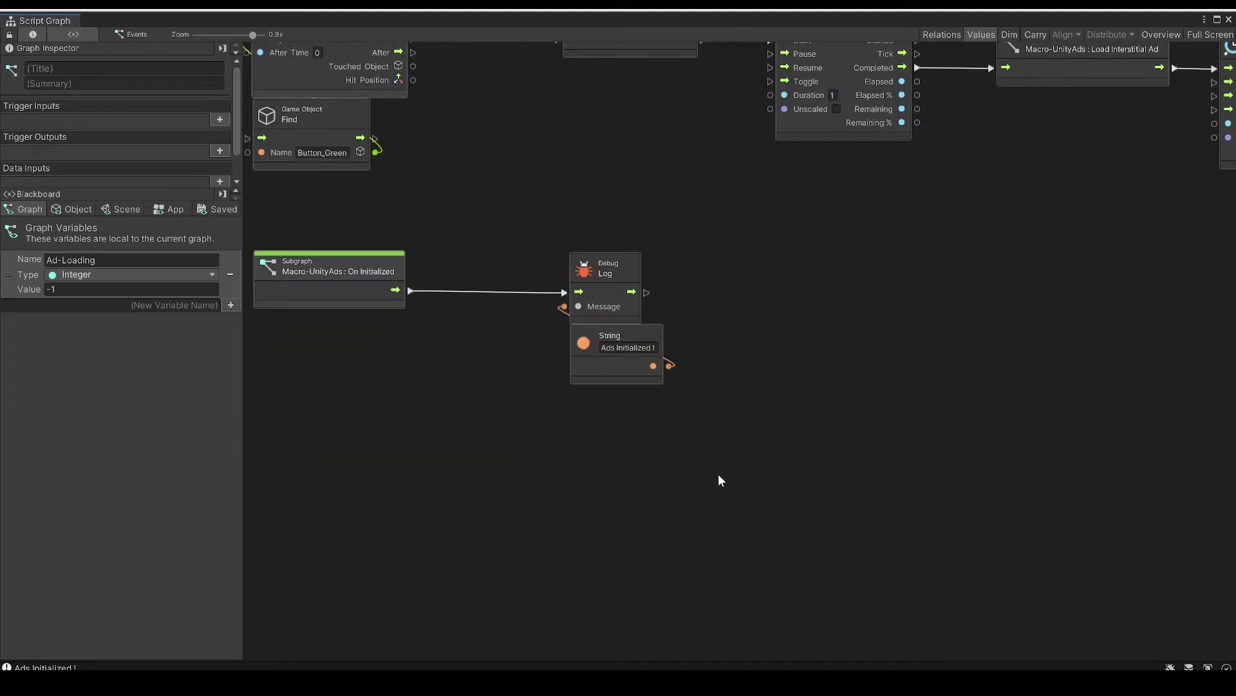
middle_drag(581, 461, 497, 525)
drag(721, 361, 802, 522)
scroll(558, 523, up, 3)
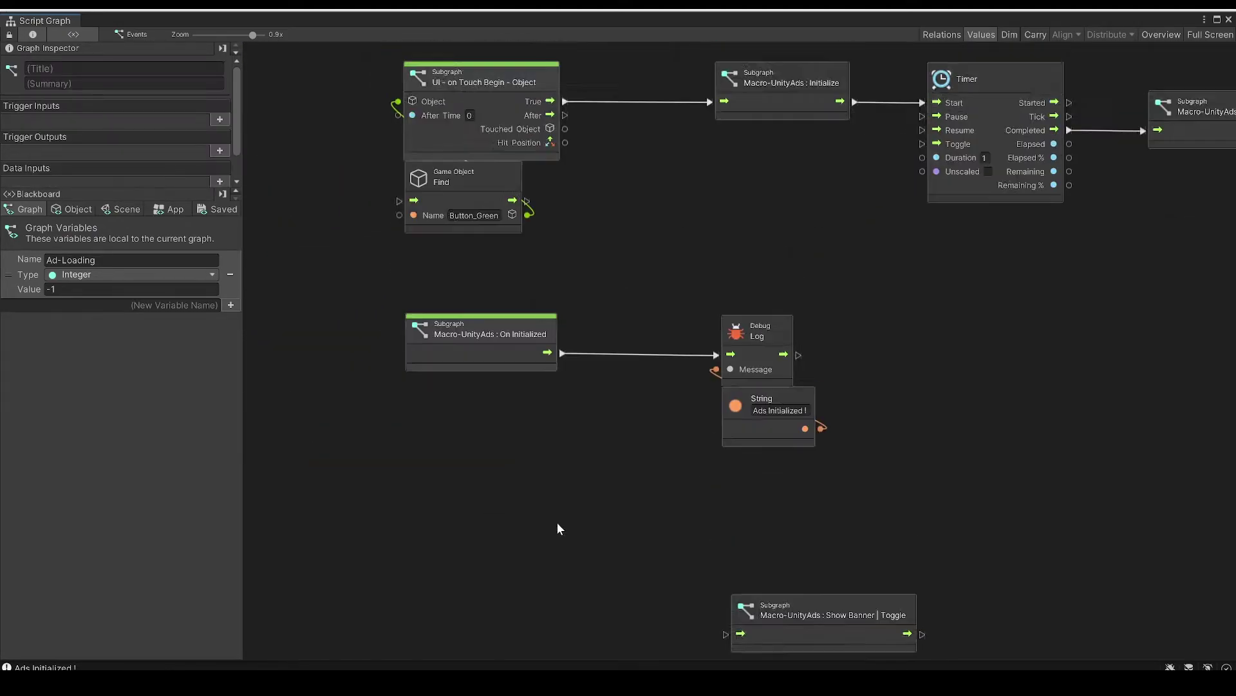
scroll(640, 364, up, 3)
scroll(834, 574, down, 4)
drag(828, 573, 787, 191)
middle_drag(786, 191, 775, 521)
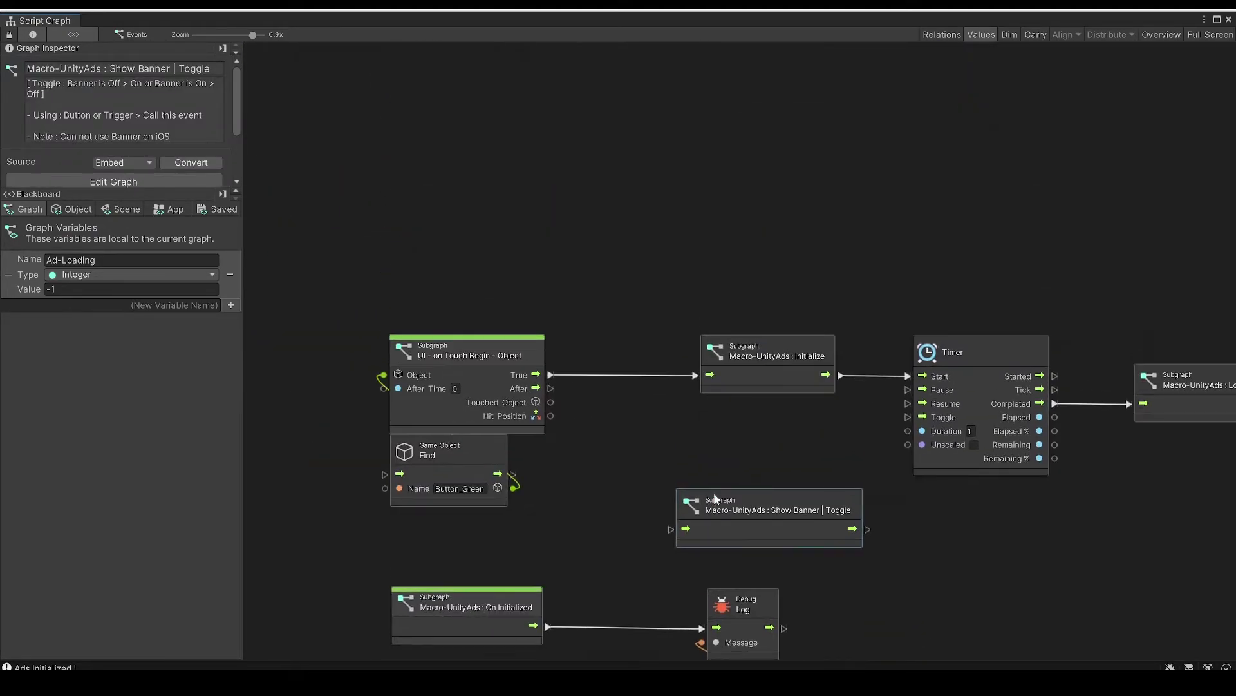
drag(775, 520, 804, 188)
Duplicate the Touch Begin and Find pair and wire its True output to Show Banner | Toggle
drag(571, 501, 387, 268)
scroll(387, 268, up, 3)
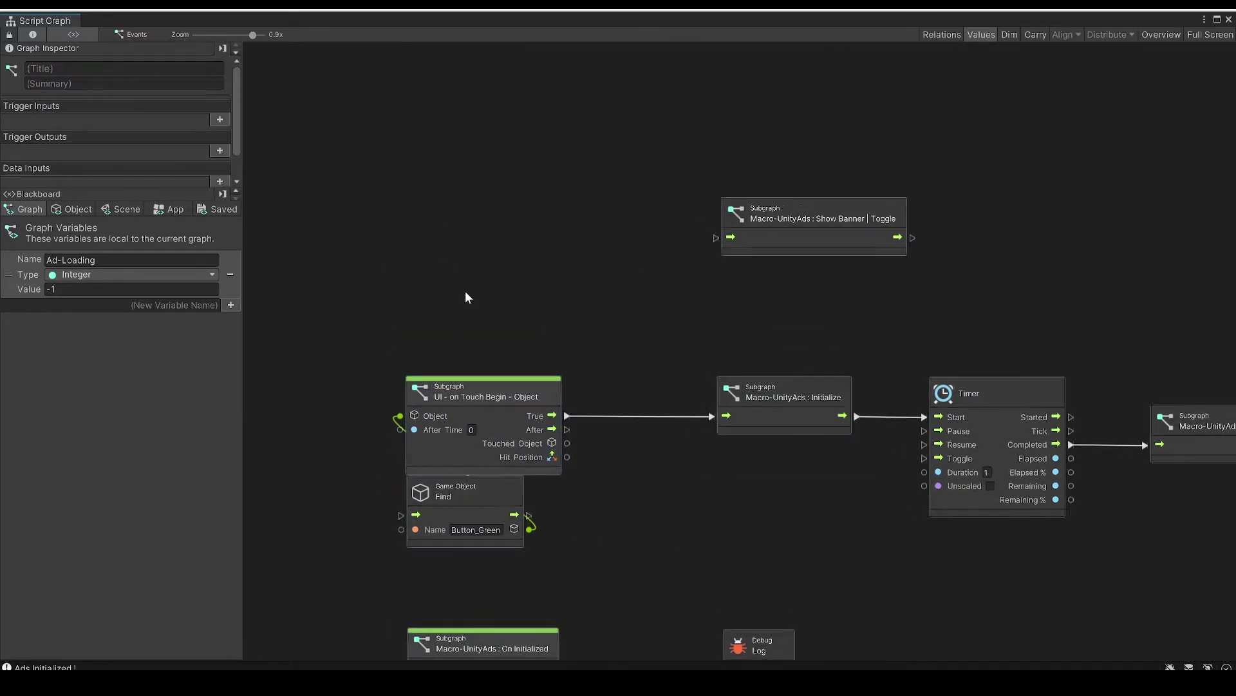
key(ctrl+d)
mouse_move(610, 347)
mouse_down()
mouse_move(487, 269)
mouse_move(495, 250)
mouse_up()
click(655, 335)
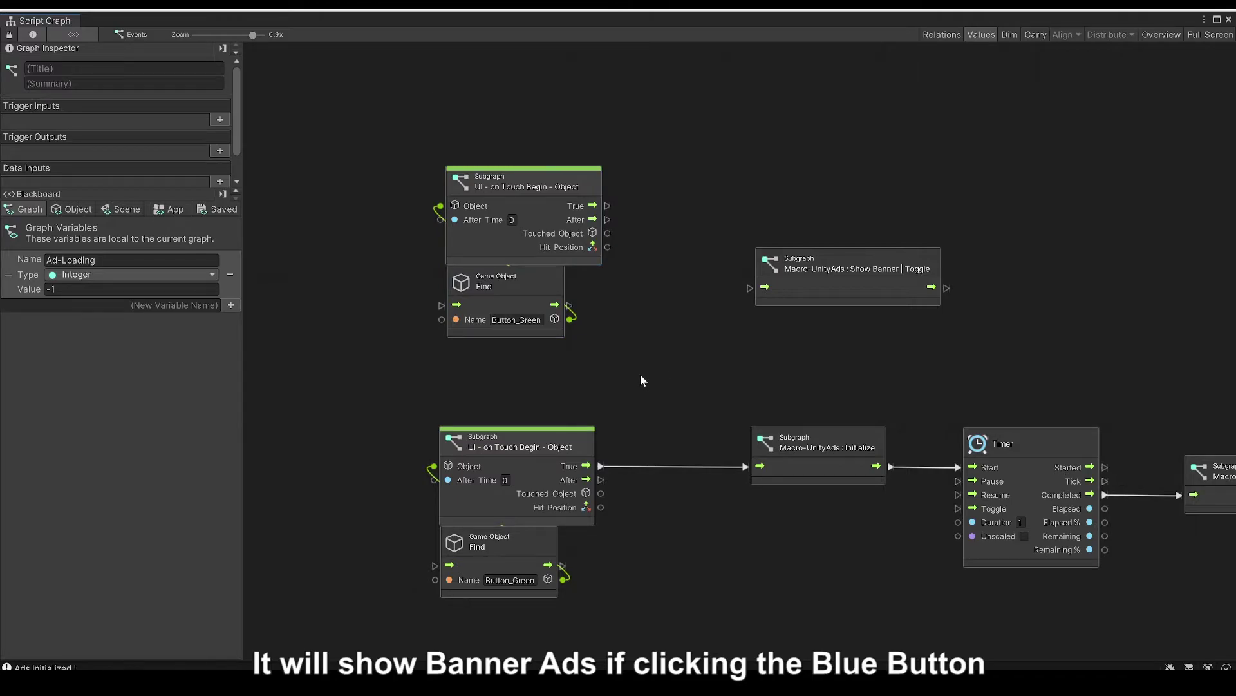
middle_drag(641, 380, 627, 443)
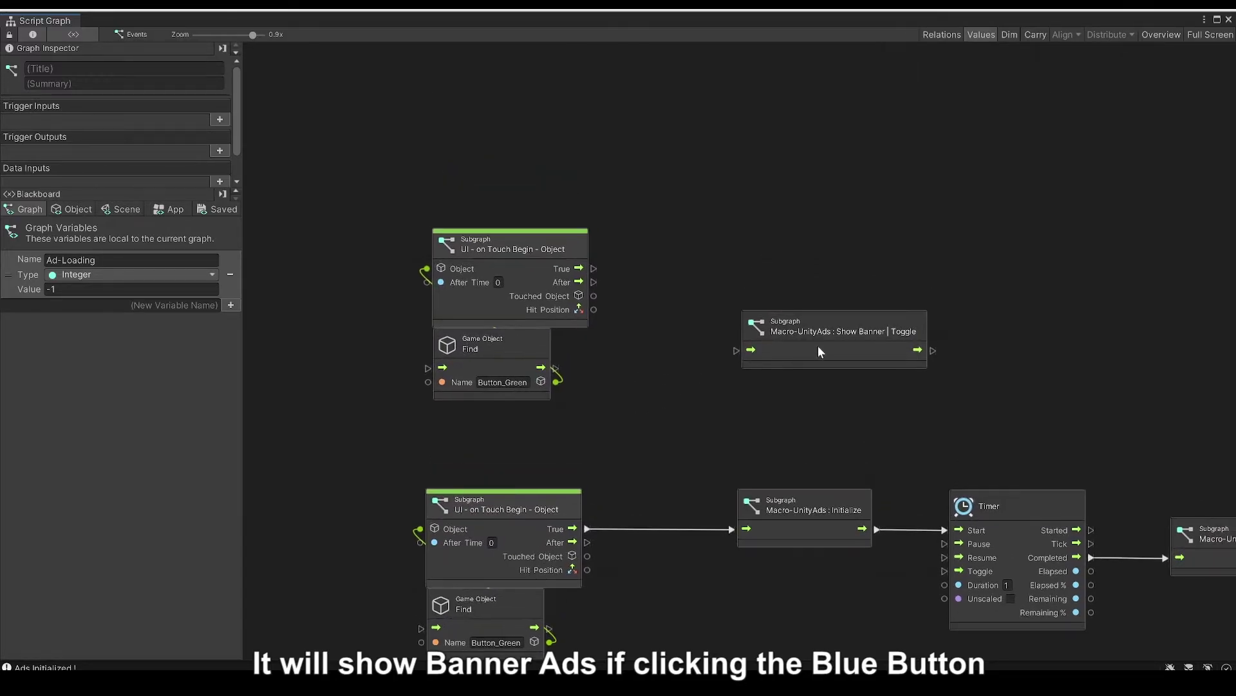
drag(818, 346, 782, 270)
drag(593, 268, 699, 269)
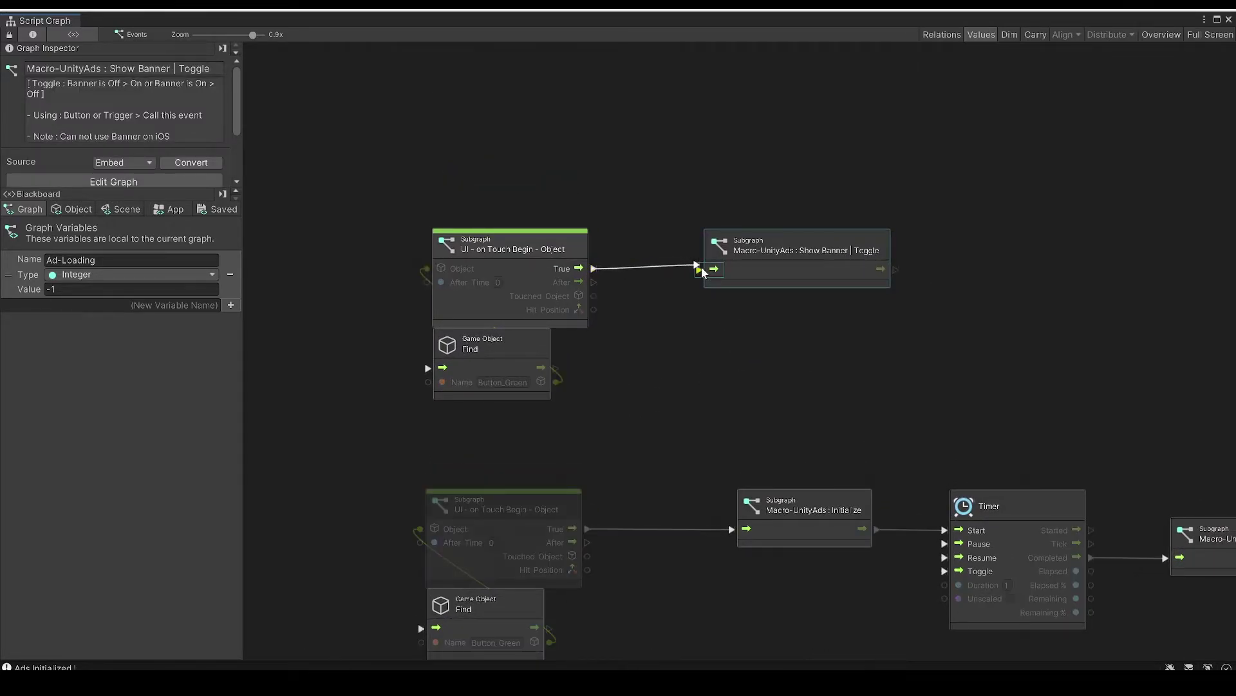
Change the duplicated Find node's target name from Green to Button_Blue
key(shift+space)
drag(487, 138, 504, 228)
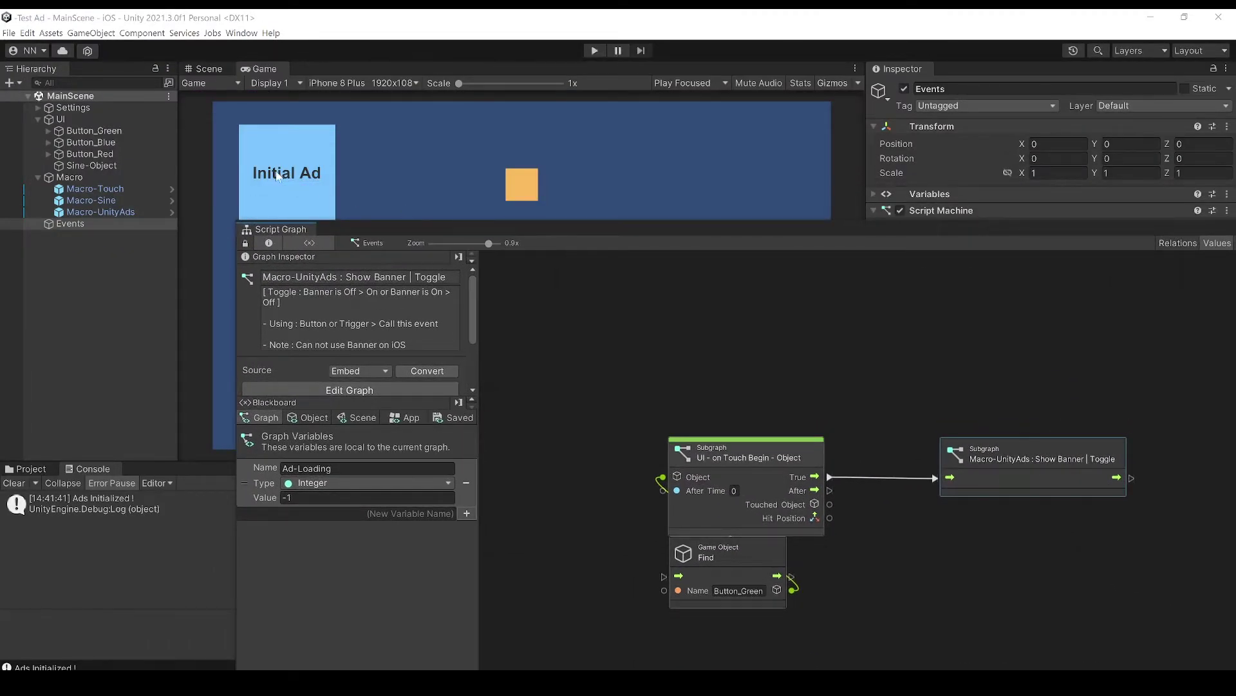
drag(416, 231, 298, 62)
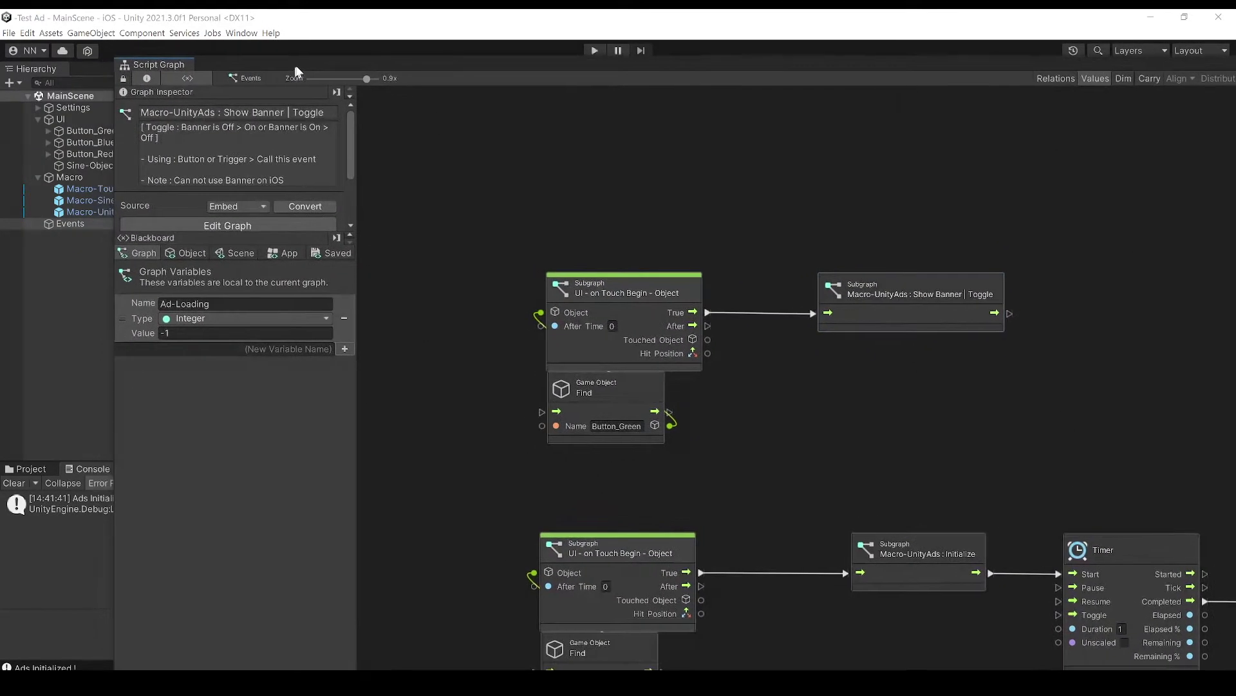
double_click(625, 423)
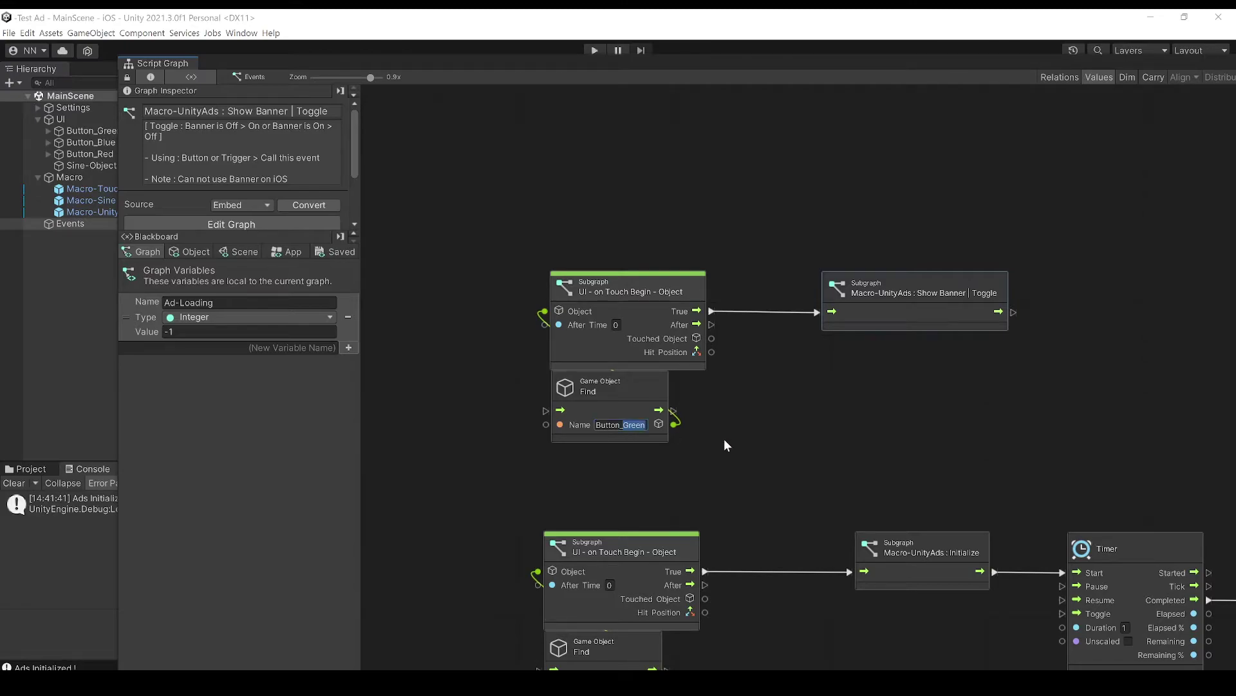
text(Blue)
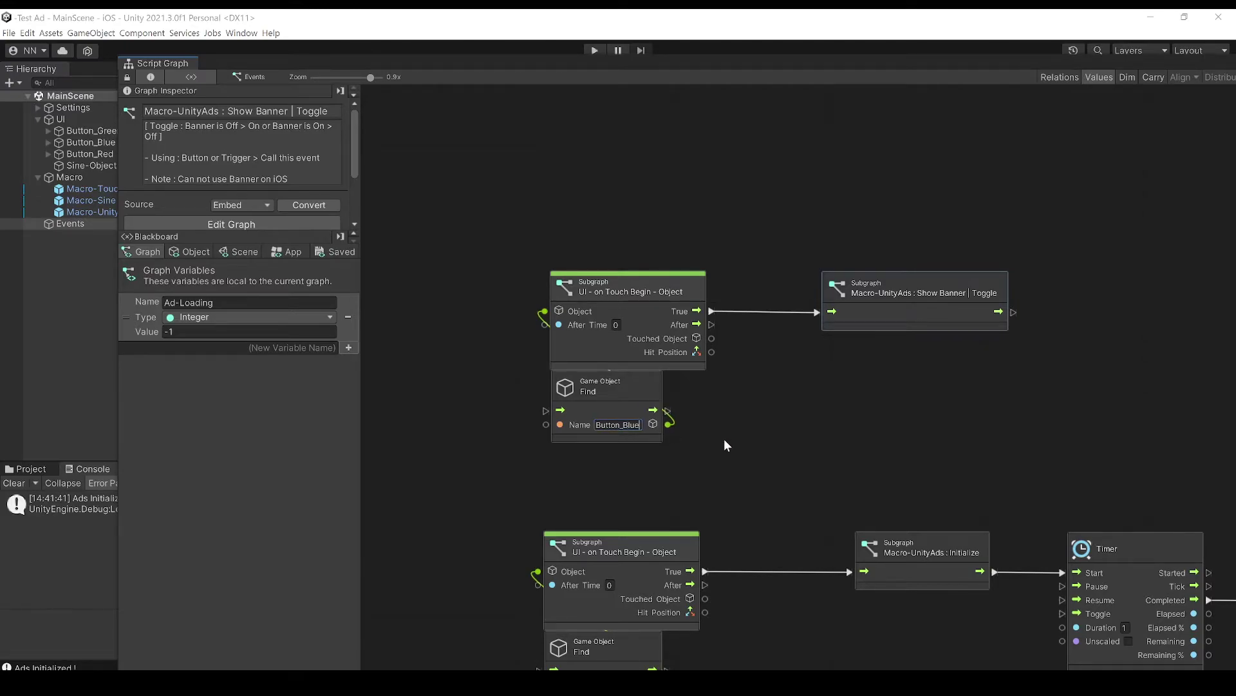
click(724, 439)
drag(774, 61, 666, 43)
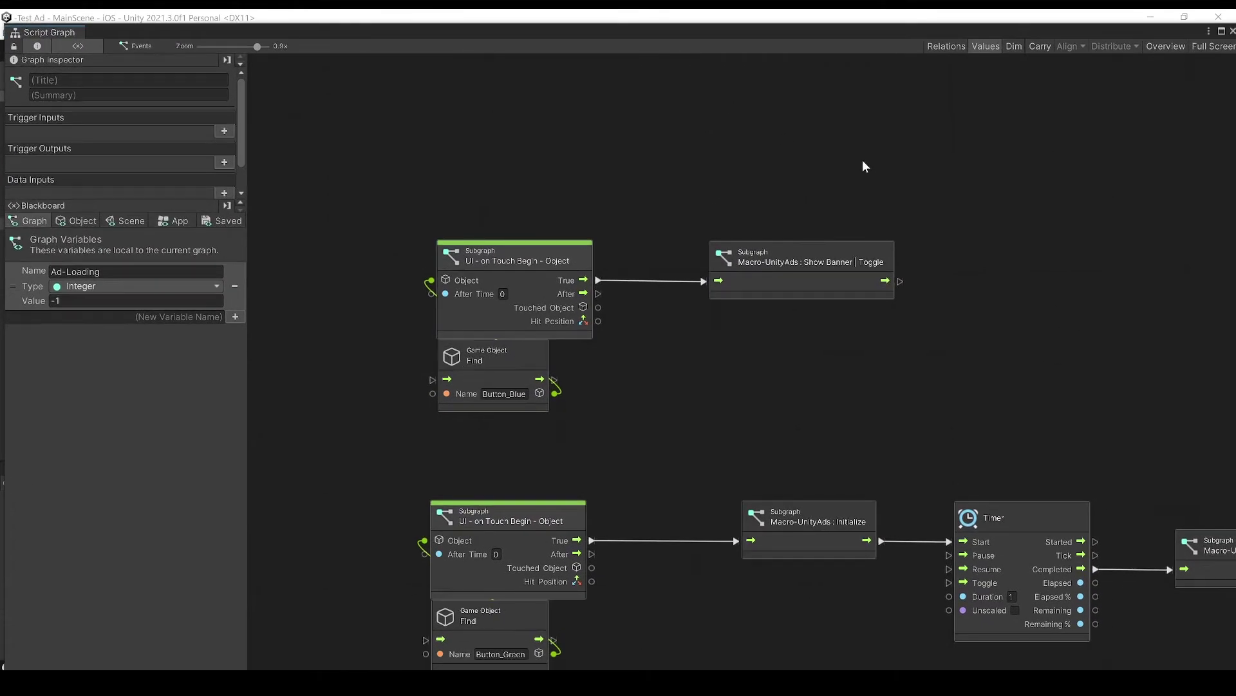
Play the game, show and close the test ad, then toggle the bottom banner on and off
click(1229, 29)
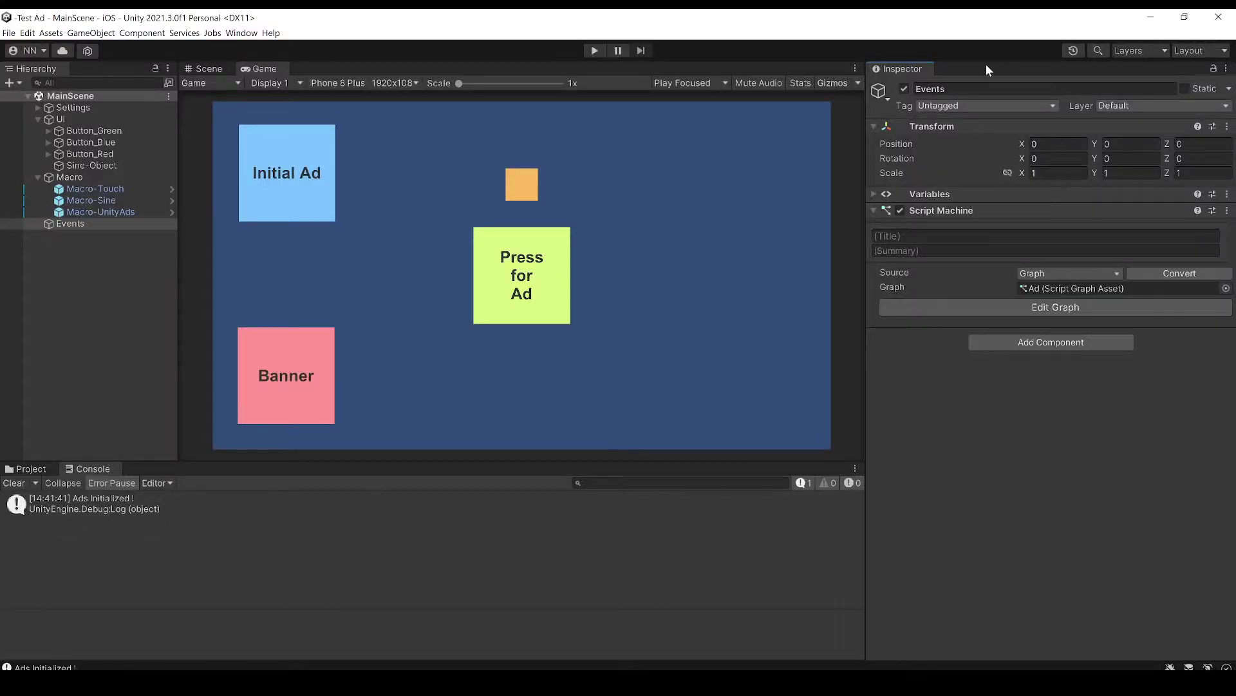
click(596, 52)
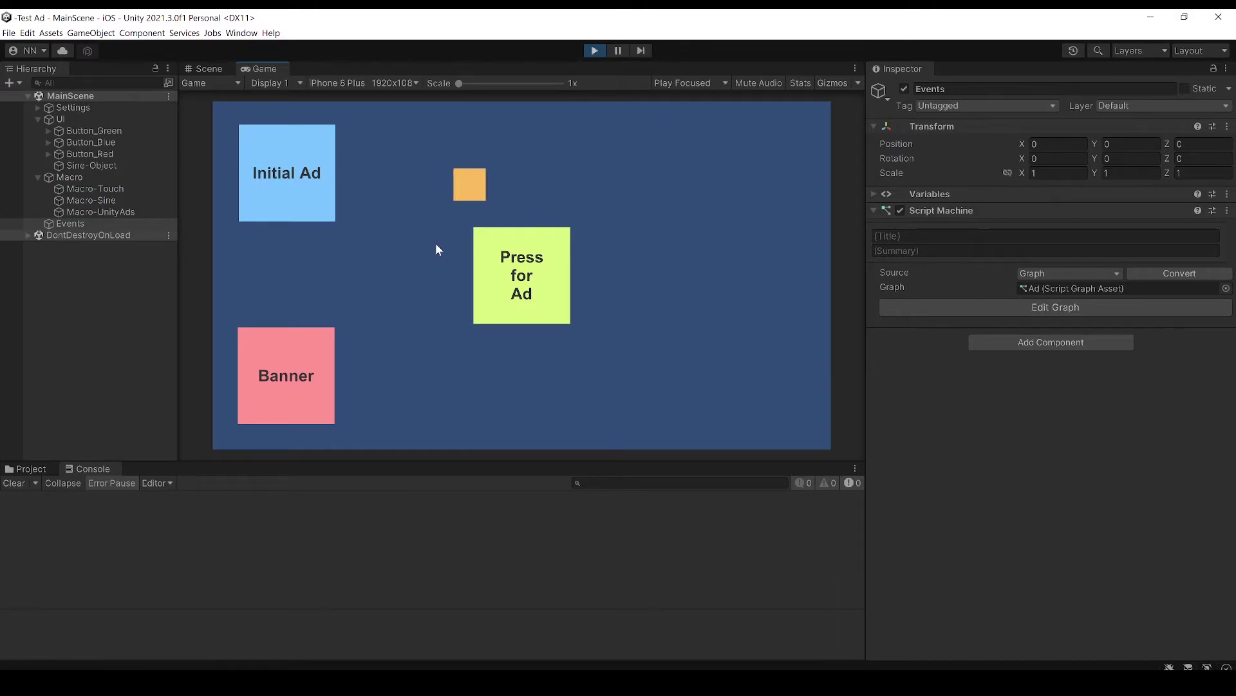
click(529, 301)
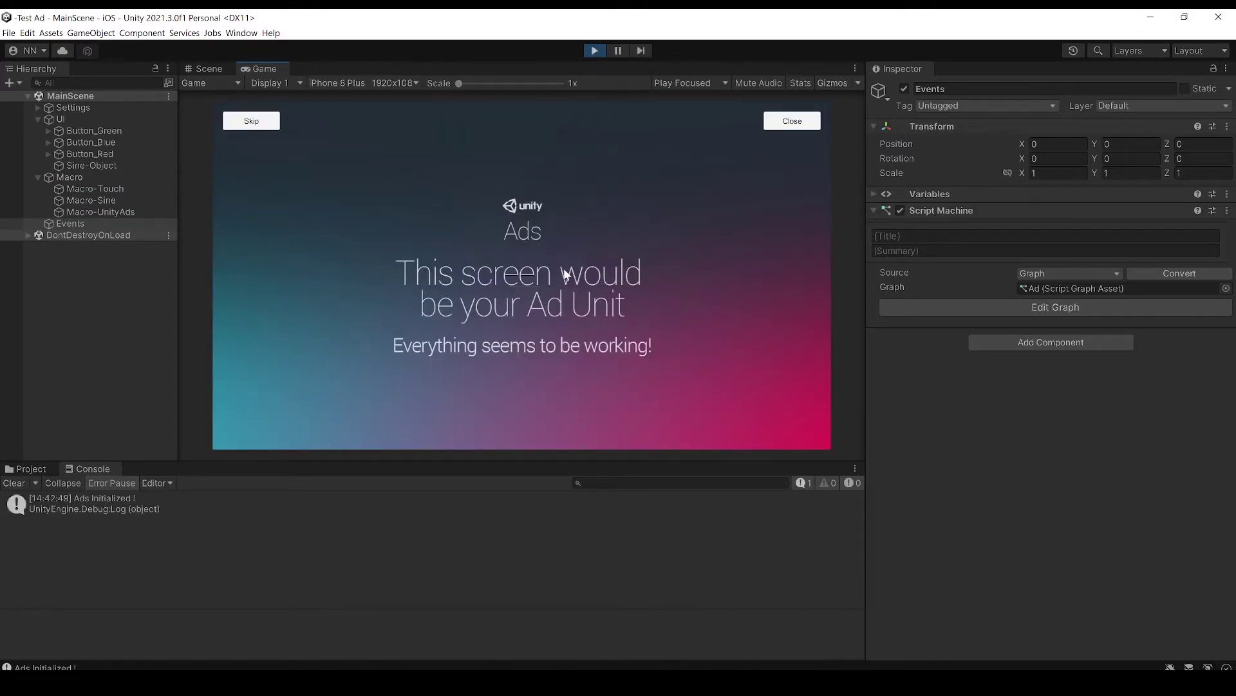
click(776, 122)
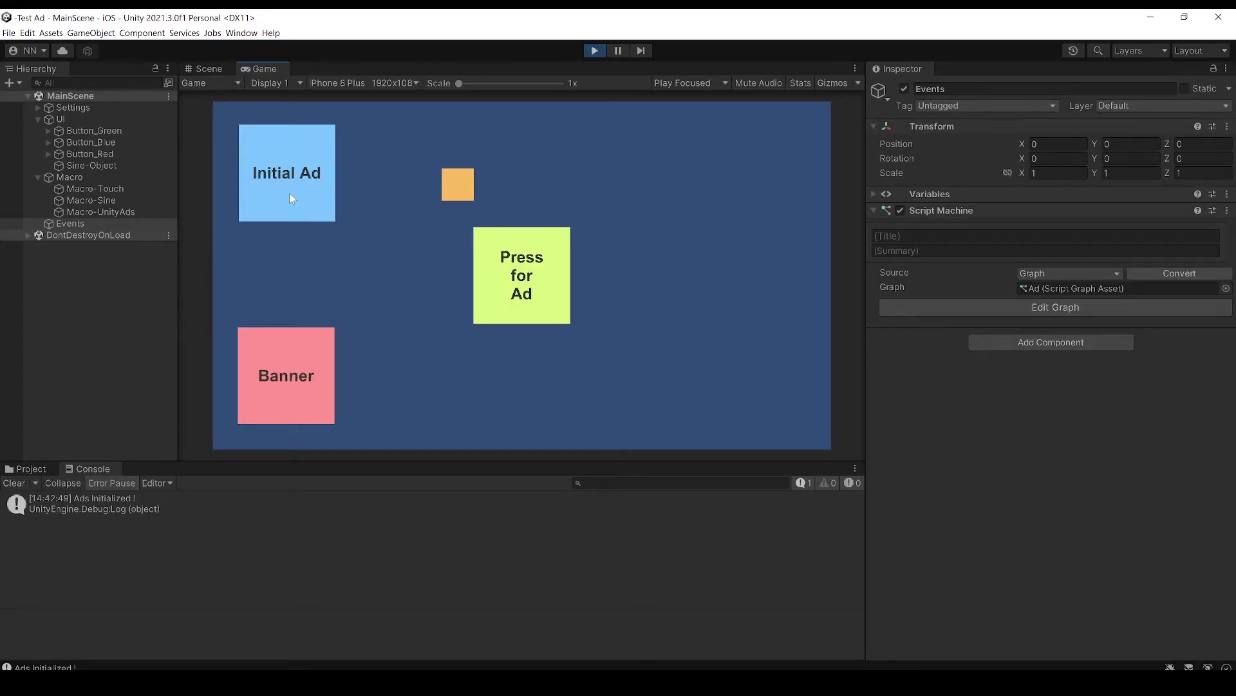
click(287, 375)
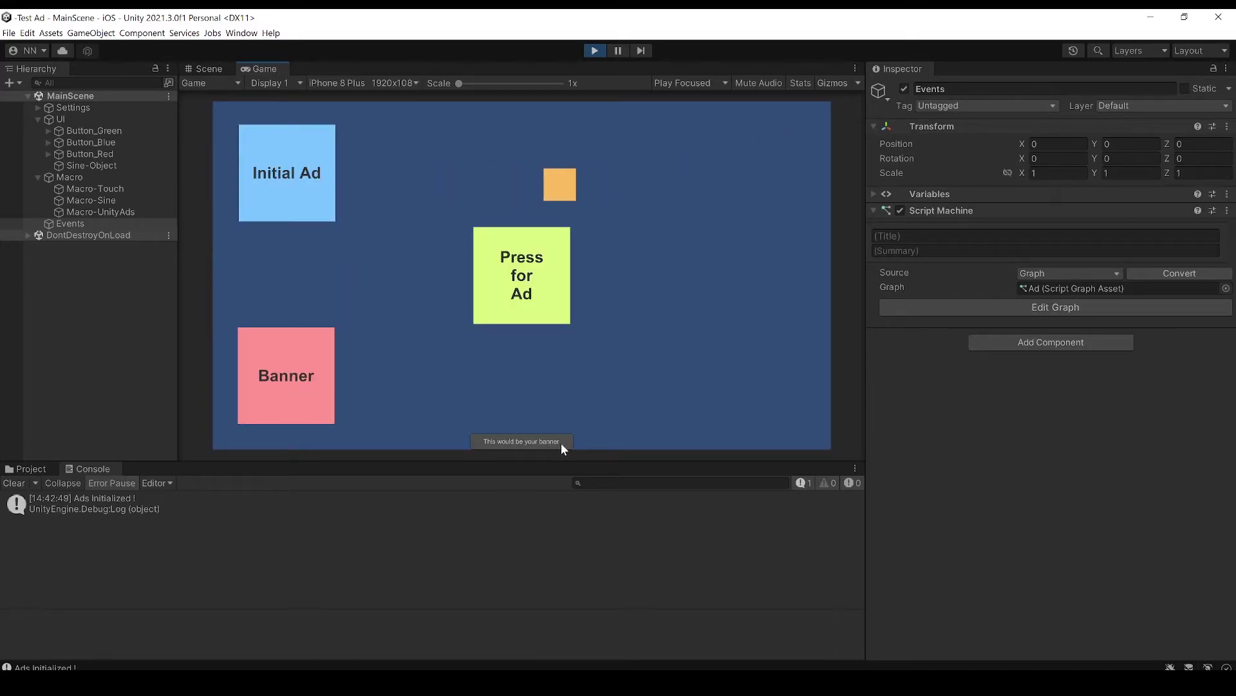
click(303, 204)
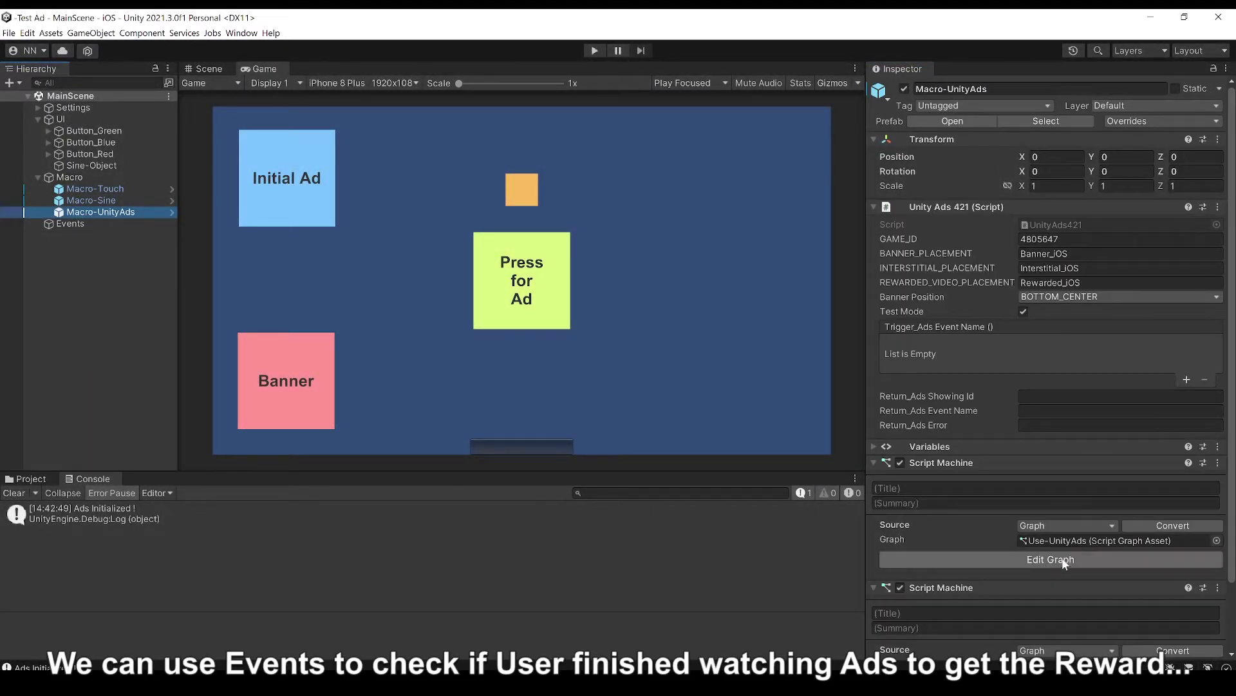
click(1051, 559)
scroll(937, 457, down, 5)
middle_drag(936, 454, 575, 403)
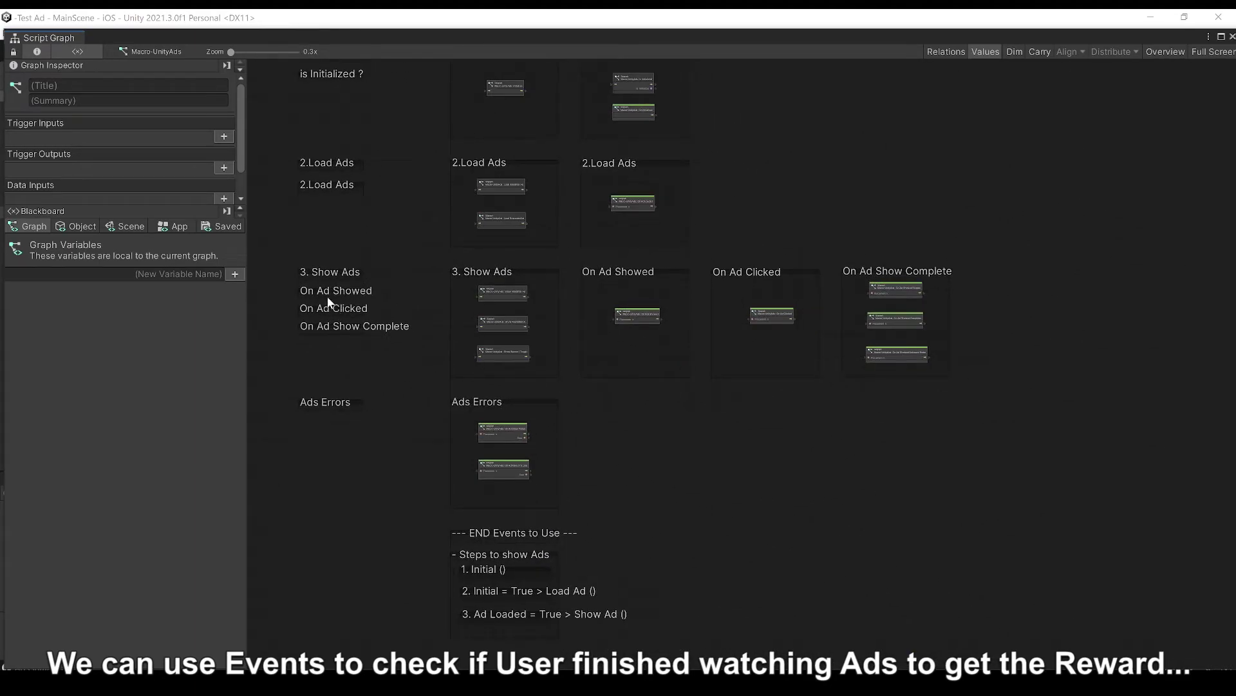
scroll(741, 380, up, 5)
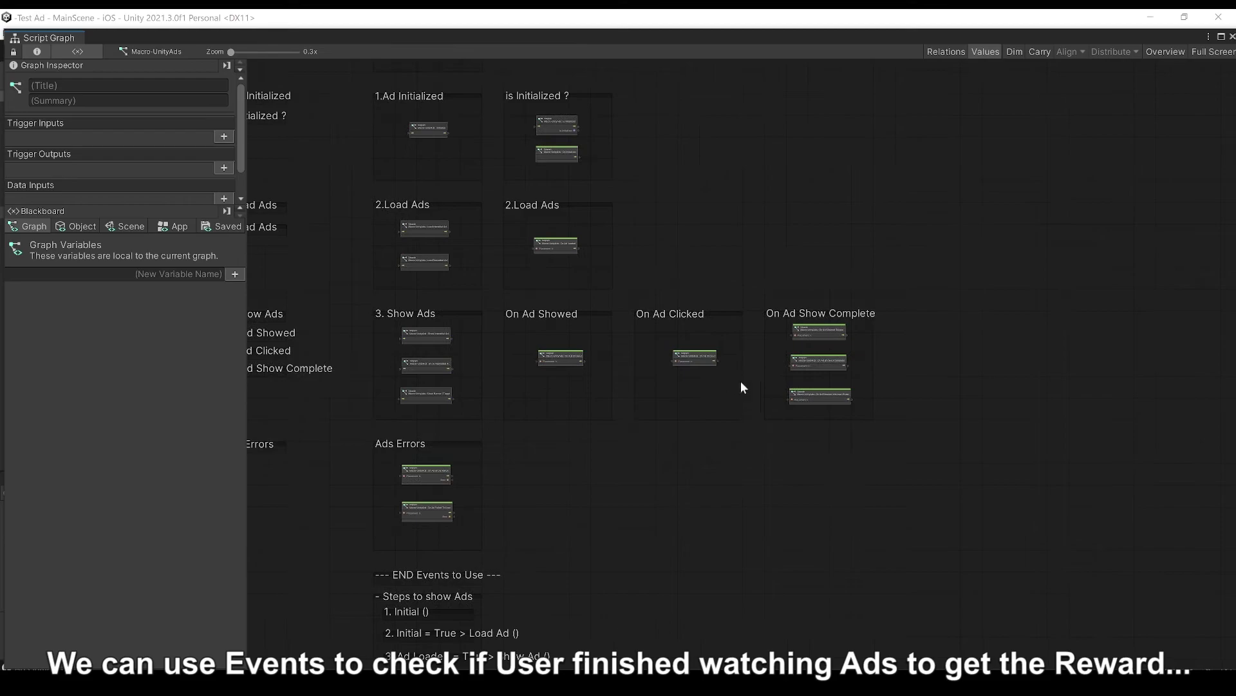
middle_drag(535, 378, 955, 412)
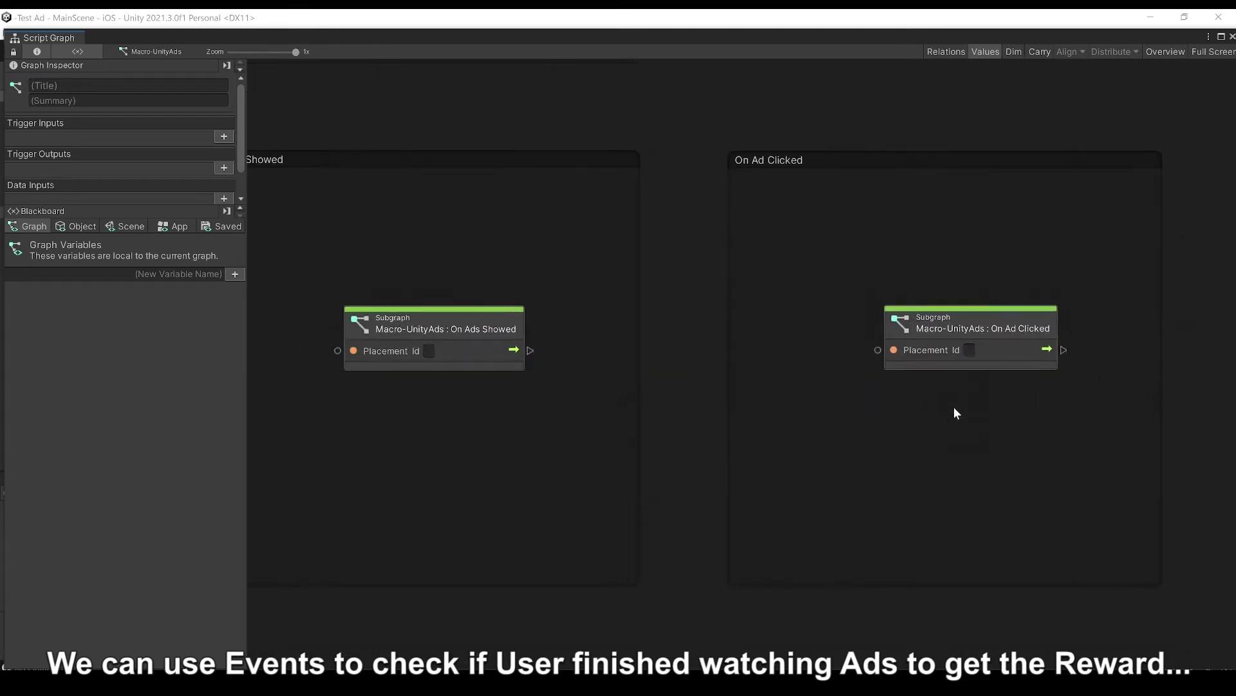
middle_drag(874, 415, 961, 417)
click(570, 353)
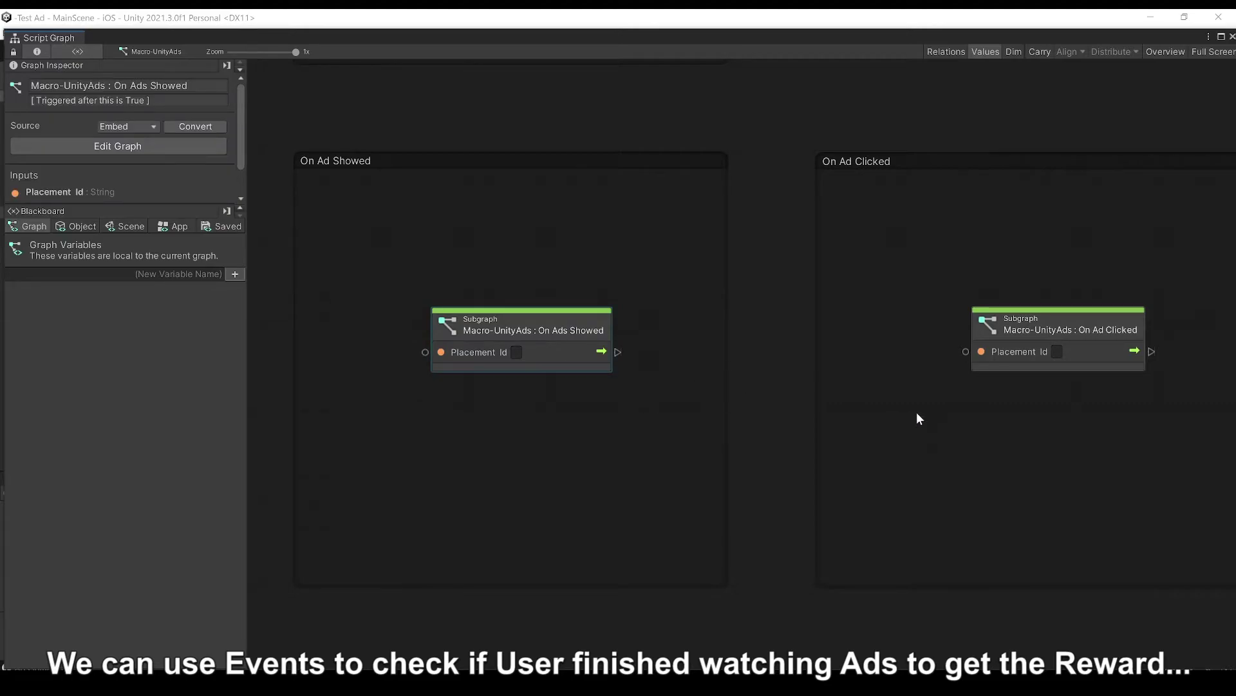
middle_drag(920, 419, 644, 436)
click(1231, 36)
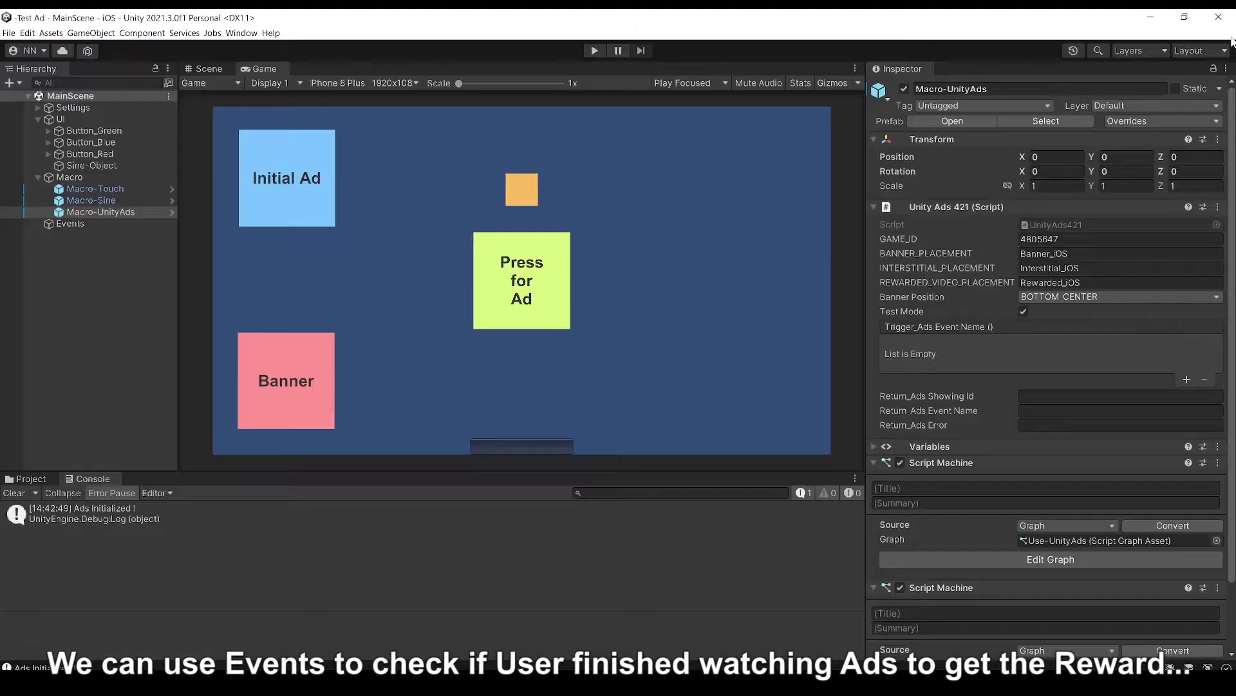
click(132, 223)
Paste the On Ads Showed subgraph node at the lower left of the Events graph
click(987, 308)
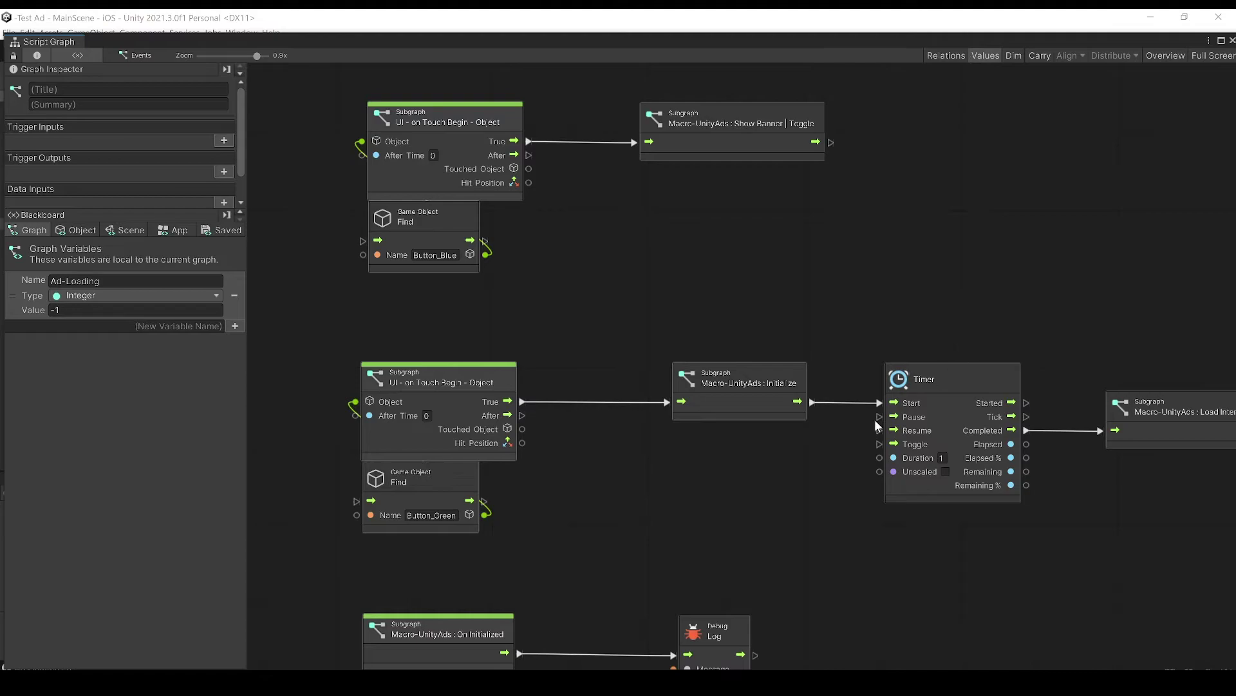
middle_drag(771, 539, 759, 332)
middle_drag(802, 386, 881, 256)
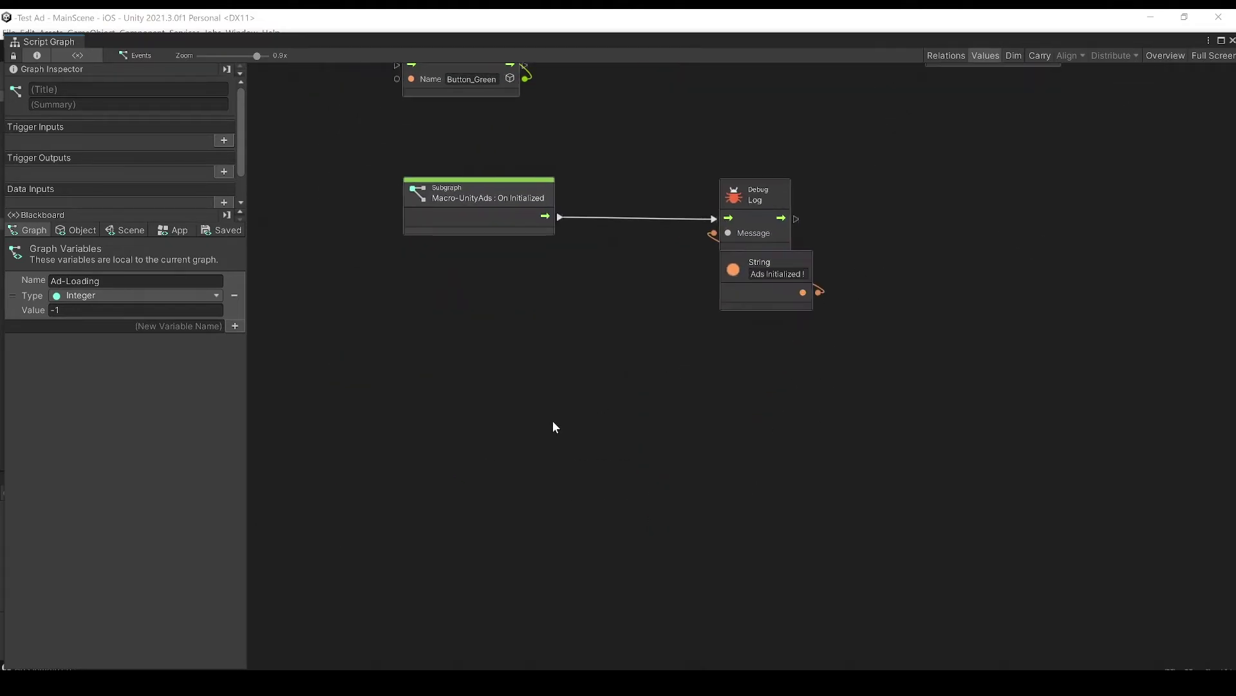
key(ctrl+v)
drag(781, 378, 498, 432)
click(728, 385)
Duplicate the Debug Log and String pair beside On Ads Showed
drag(728, 385, 710, 183)
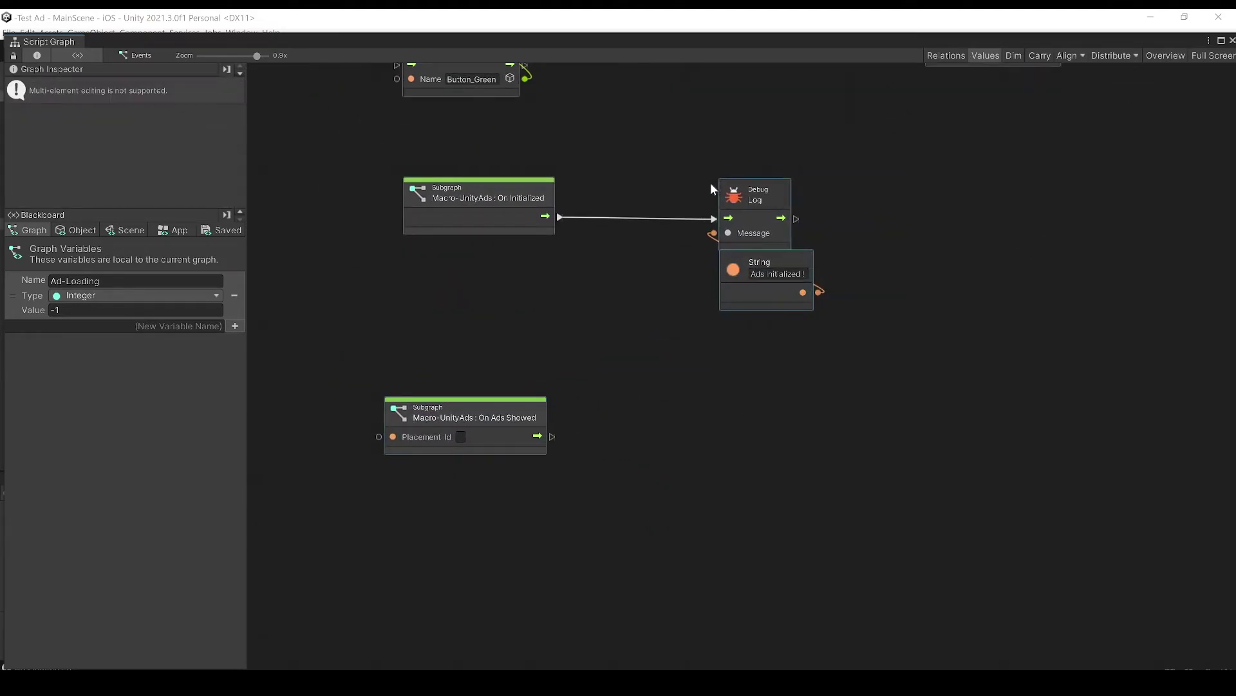
key(ctrl+c)
key(ctrl+v)
drag(724, 390, 753, 471)
click(868, 338)
scroll(837, 450, up, 5)
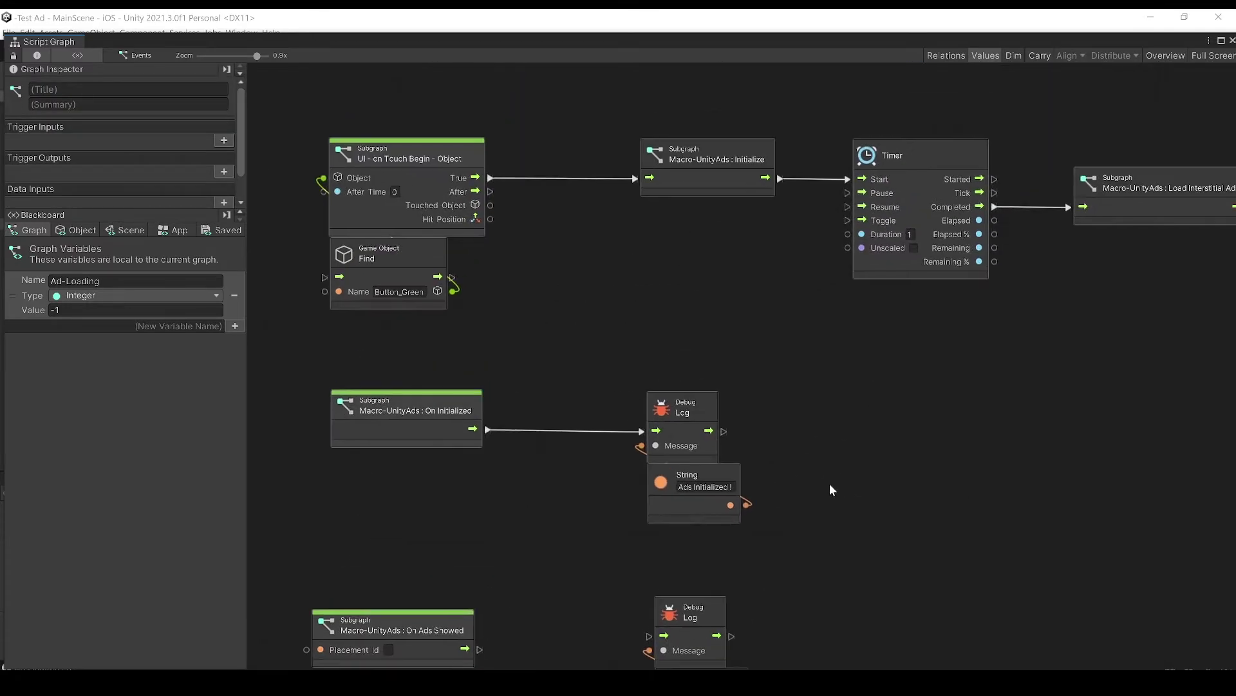
scroll(810, 480, down, 3)
Copy the Interstitial_iOS placement from the Macro-UnityAds Inspector and reopen the Events graph
click(1226, 57)
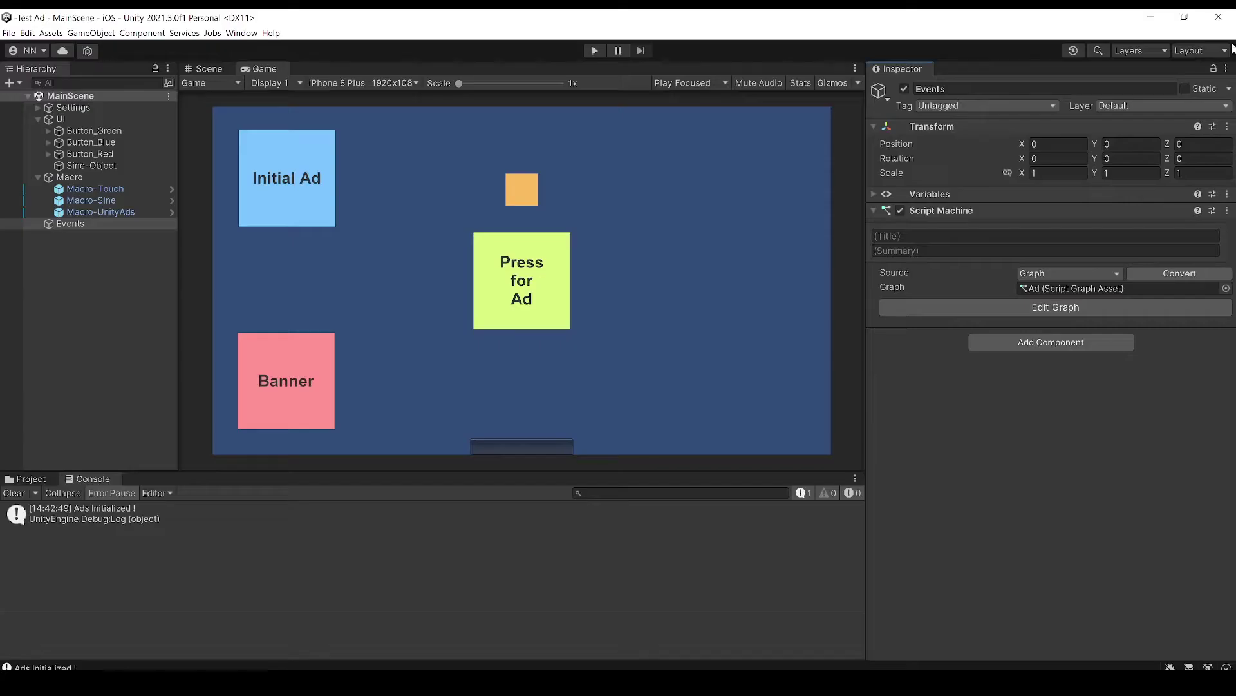
click(94, 212)
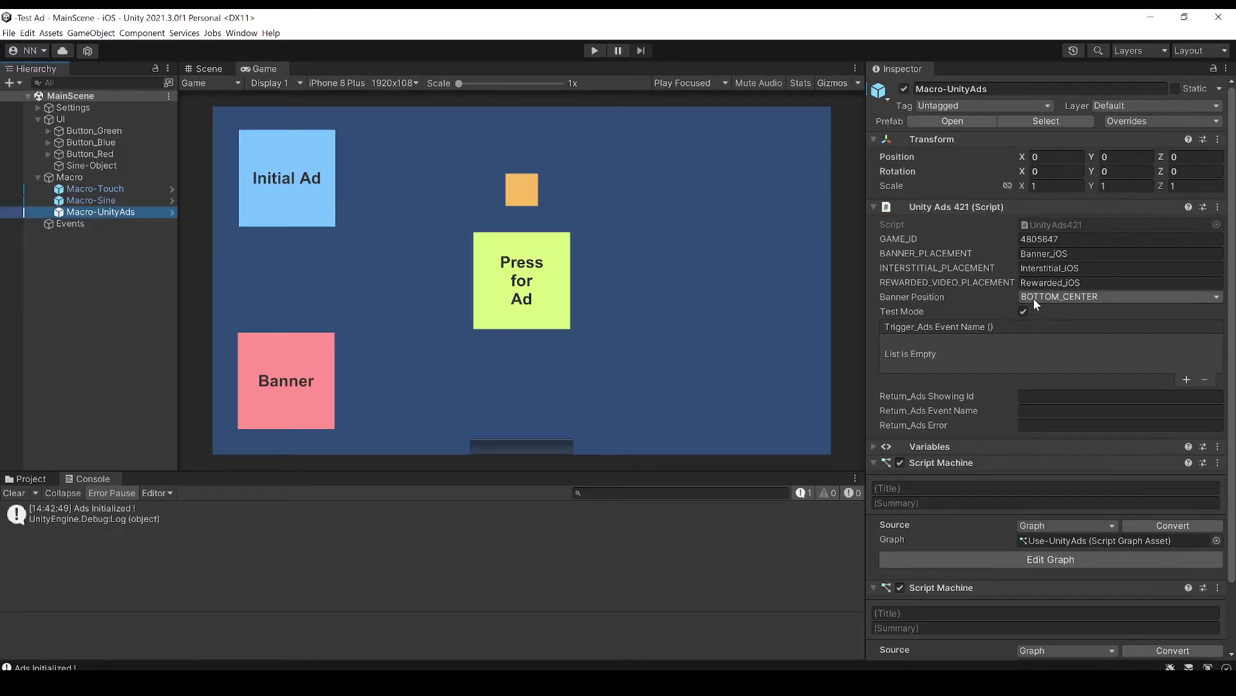
click(898, 268)
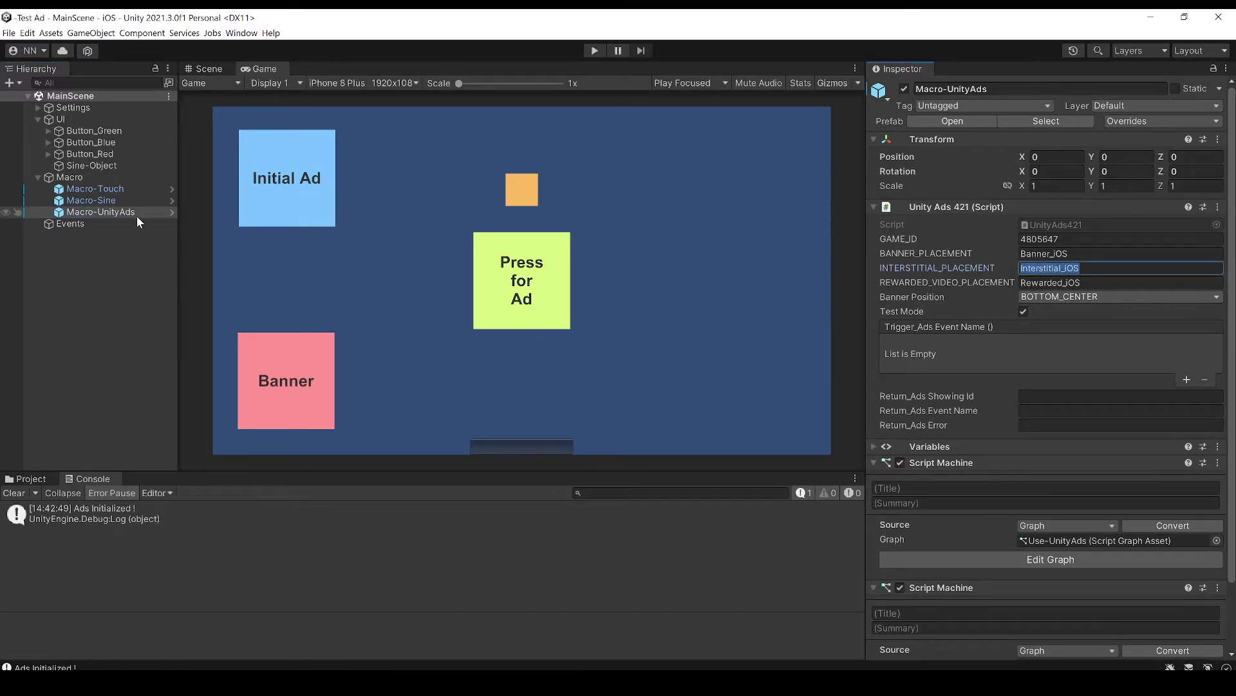
click(91, 223)
click(948, 303)
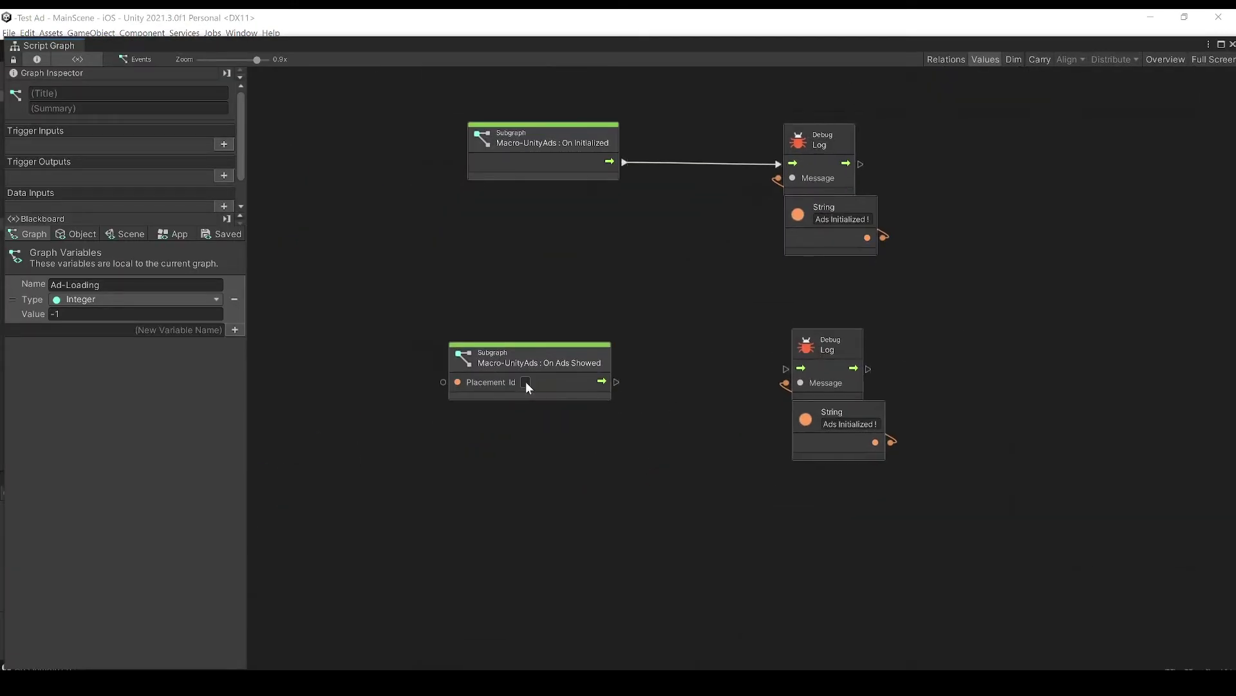
Set Placement Id to Interstitial_iOS and wire On Ads Showed to a Debug Log printing 'Ad Showed !'
key(ctrl+v)
drag(616, 382, 787, 374)
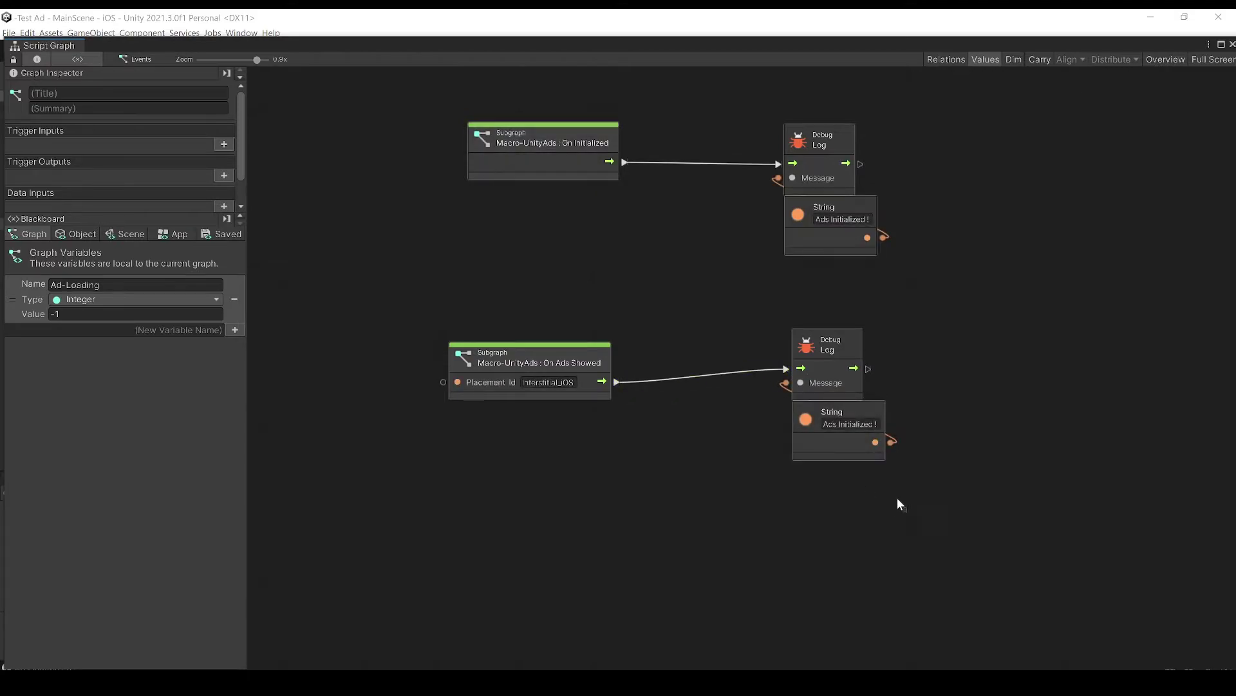
drag(898, 498, 782, 325)
drag(828, 387, 825, 396)
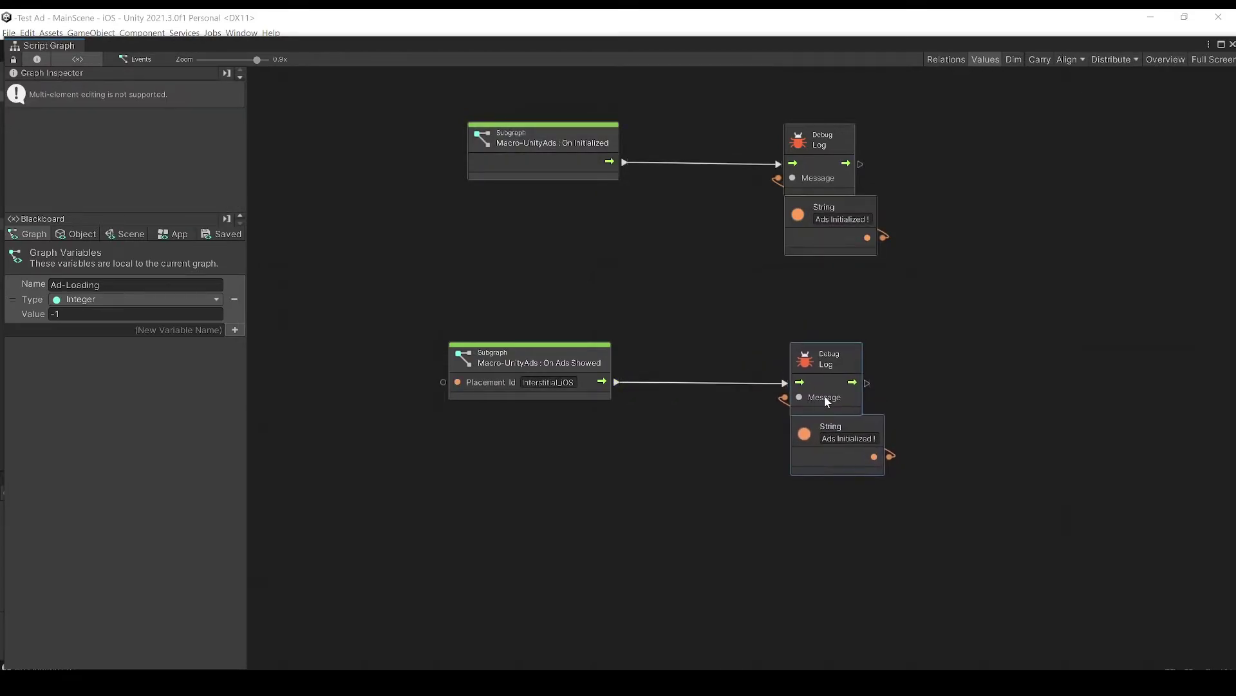
click(833, 438)
text(Ad Showe)
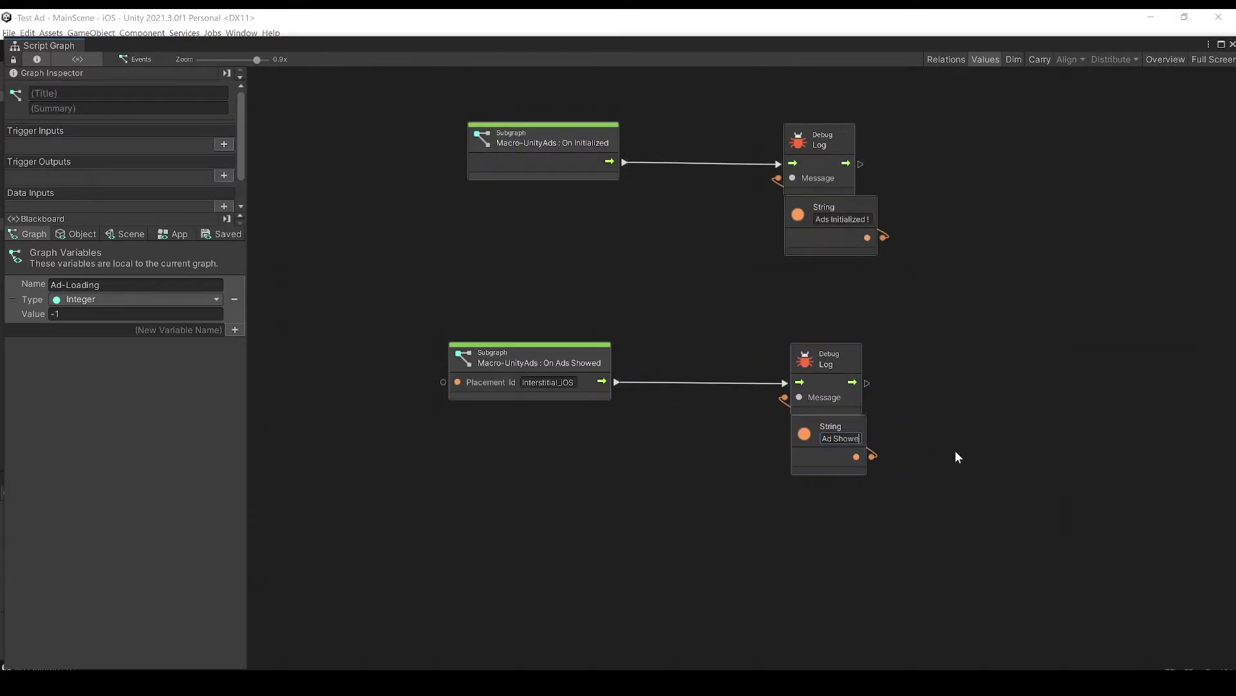
text(d !)
key(Return)
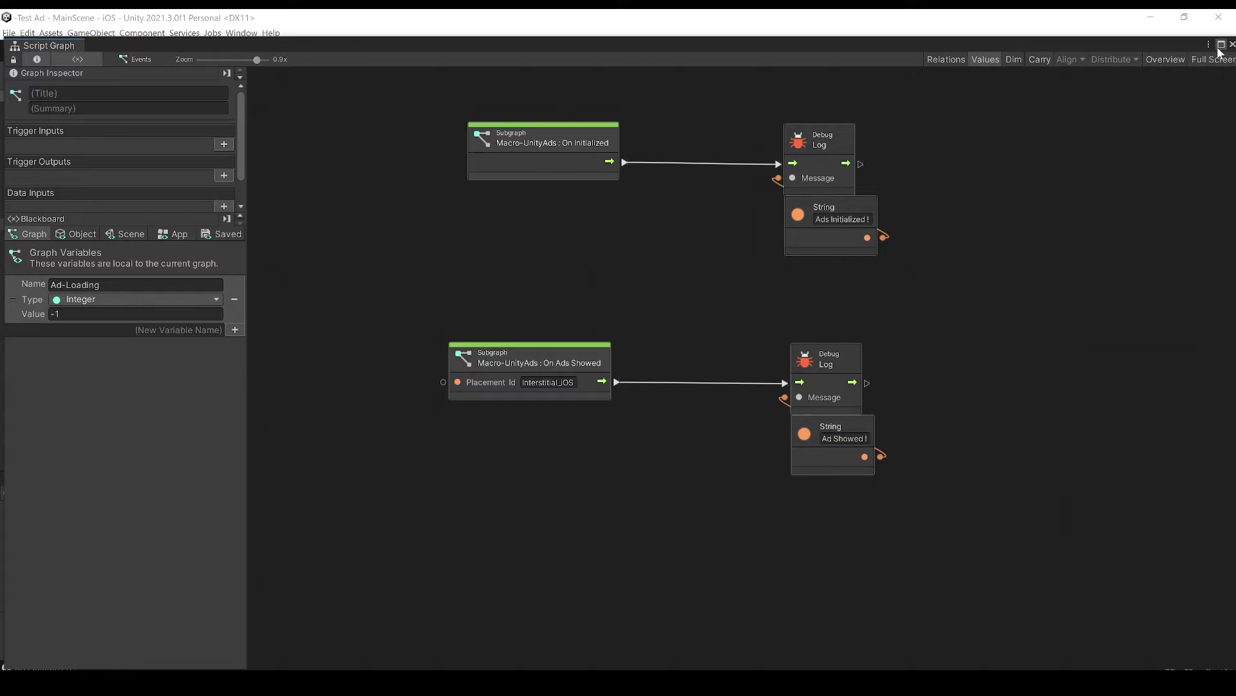
Select the three On Ad Show Complete nodes in the Macro-UnityAds graph, then reopen the Events graph
click(1232, 44)
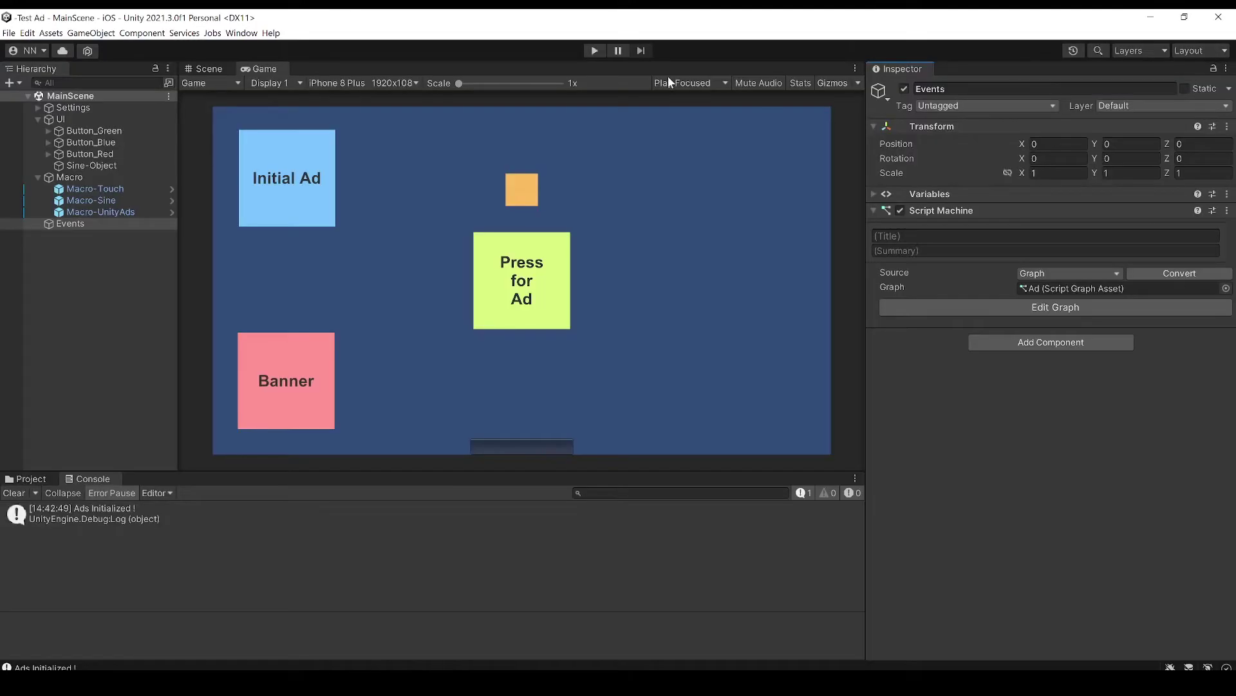
click(109, 212)
click(1007, 558)
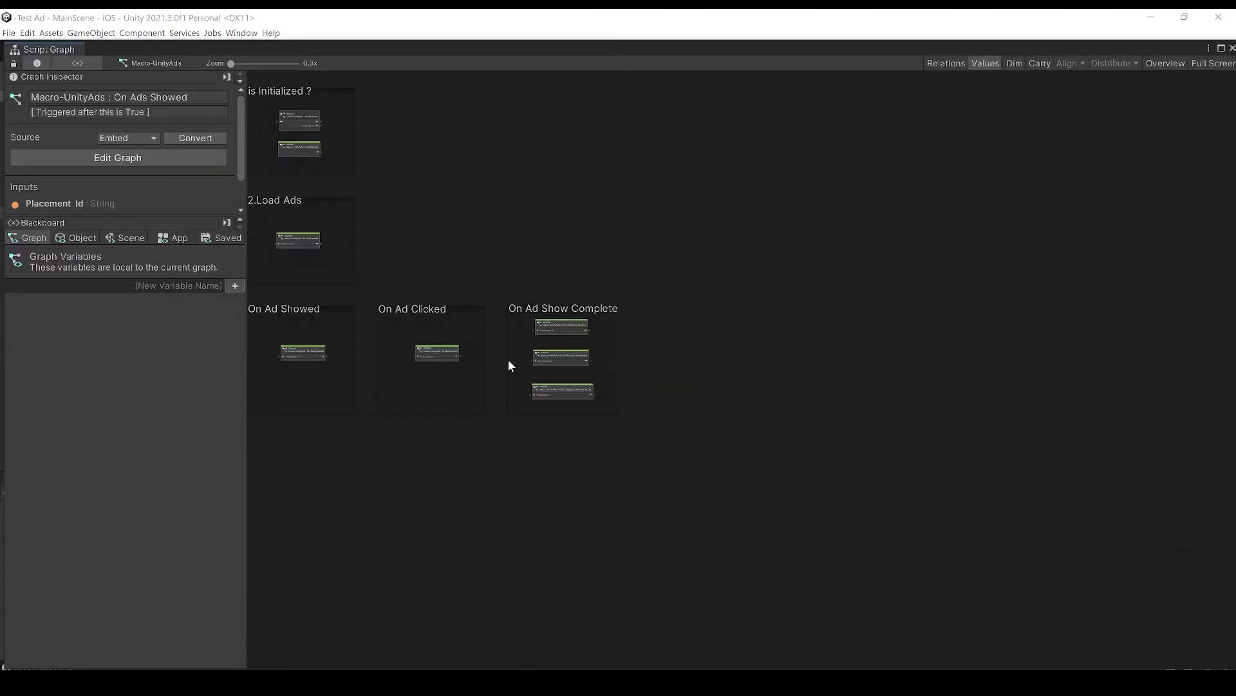
scroll(658, 309, up, 5)
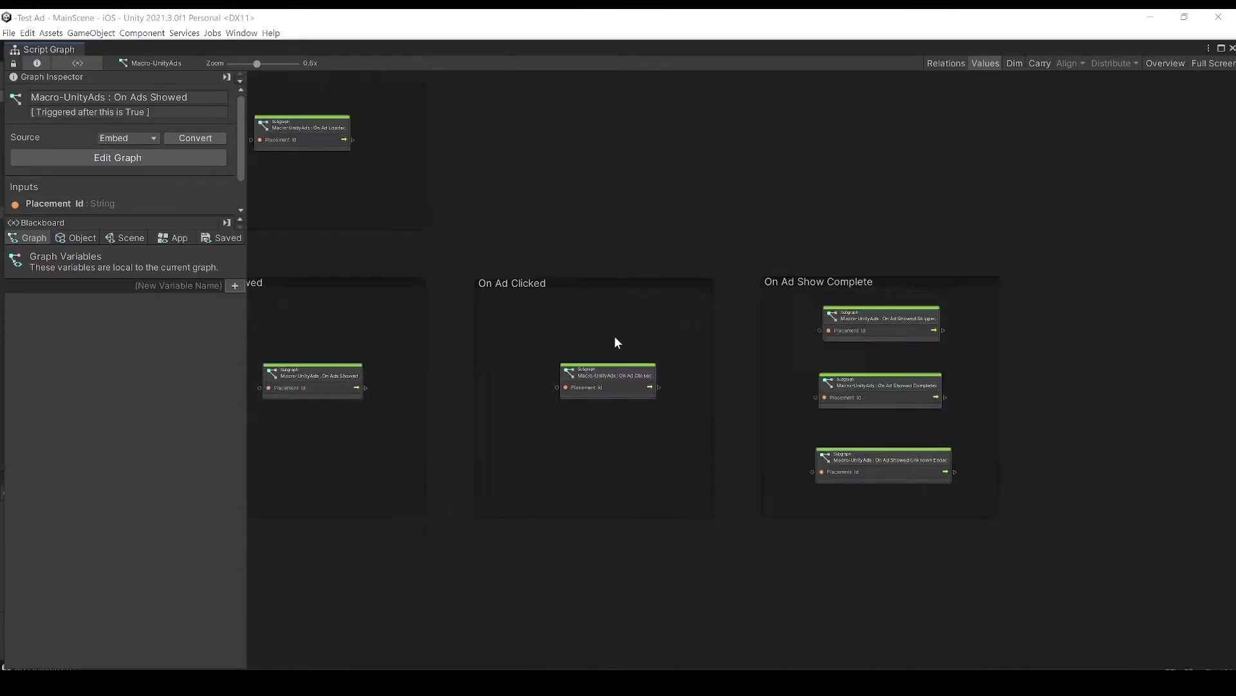
middle_drag(833, 346, 483, 264)
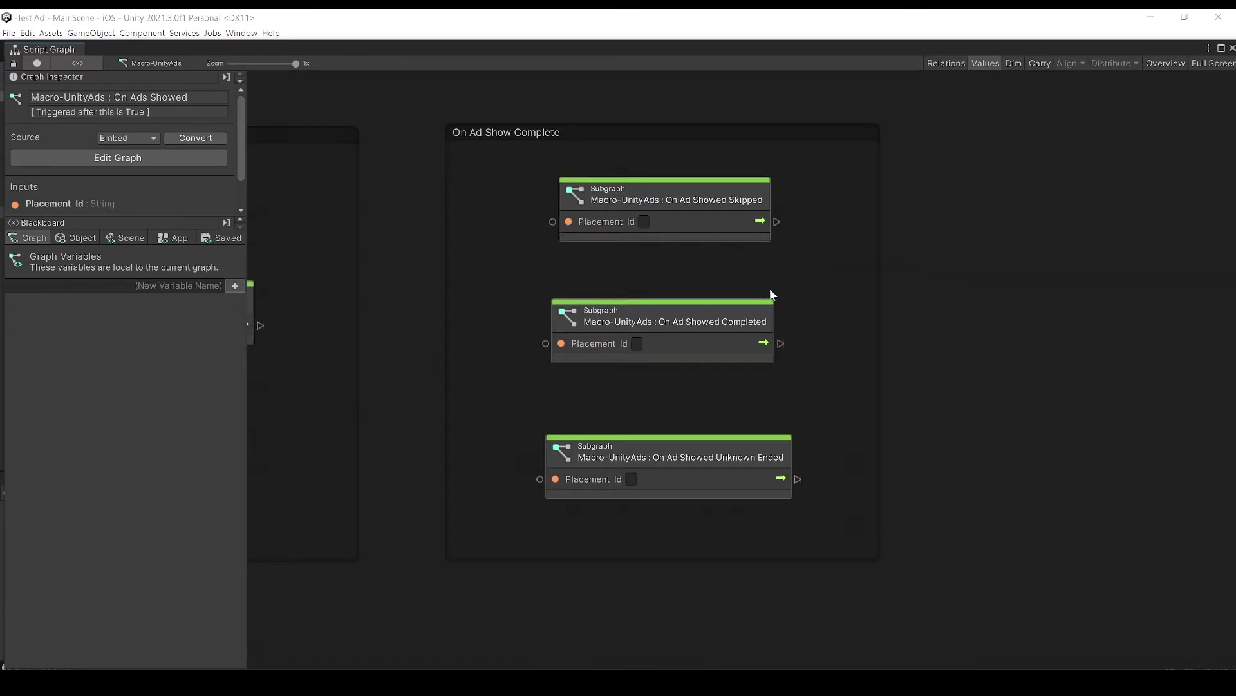
drag(817, 351, 629, 182)
click(1233, 47)
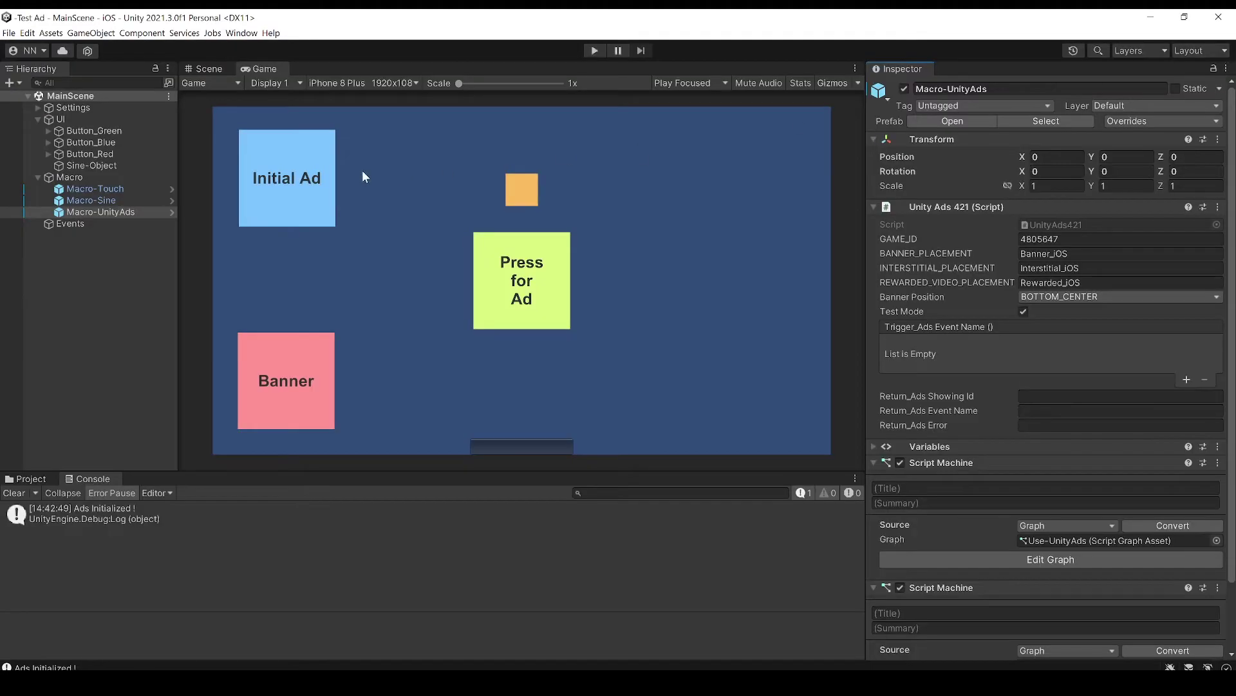
click(96, 223)
click(993, 302)
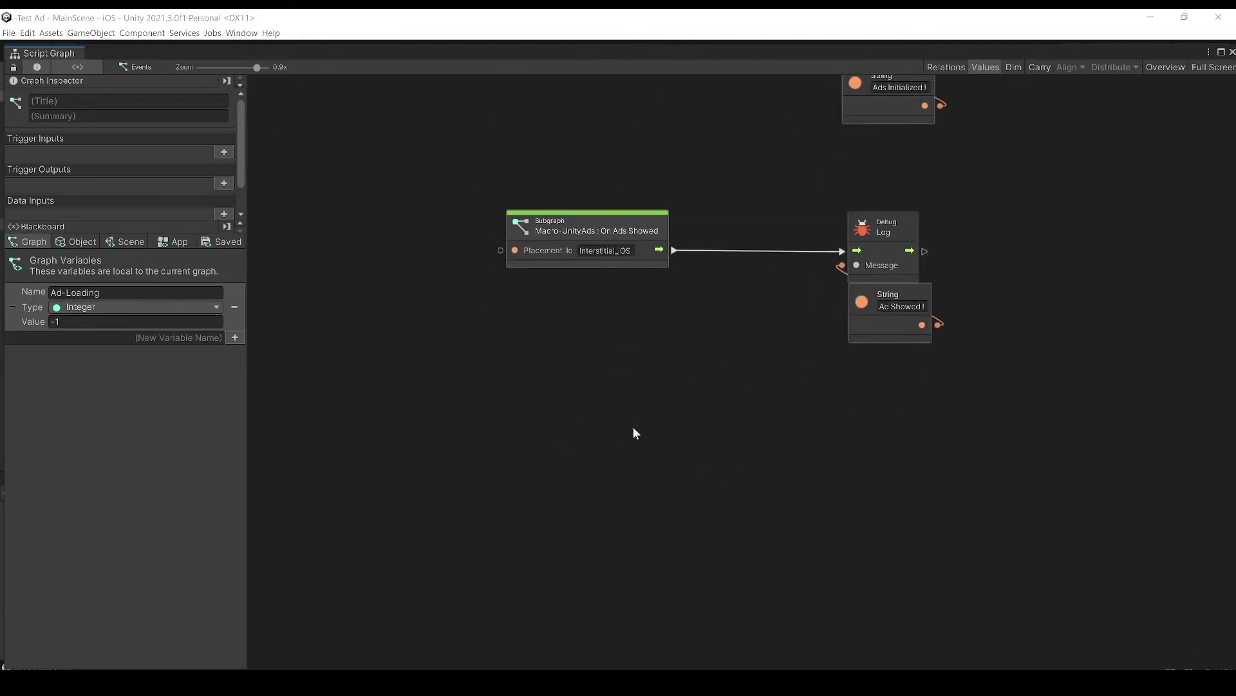
Paste the On Ad Showed Skipped and Completed subgraph nodes below On Ads Showed
key(ctrl+v)
drag(775, 333, 606, 471)
click(817, 500)
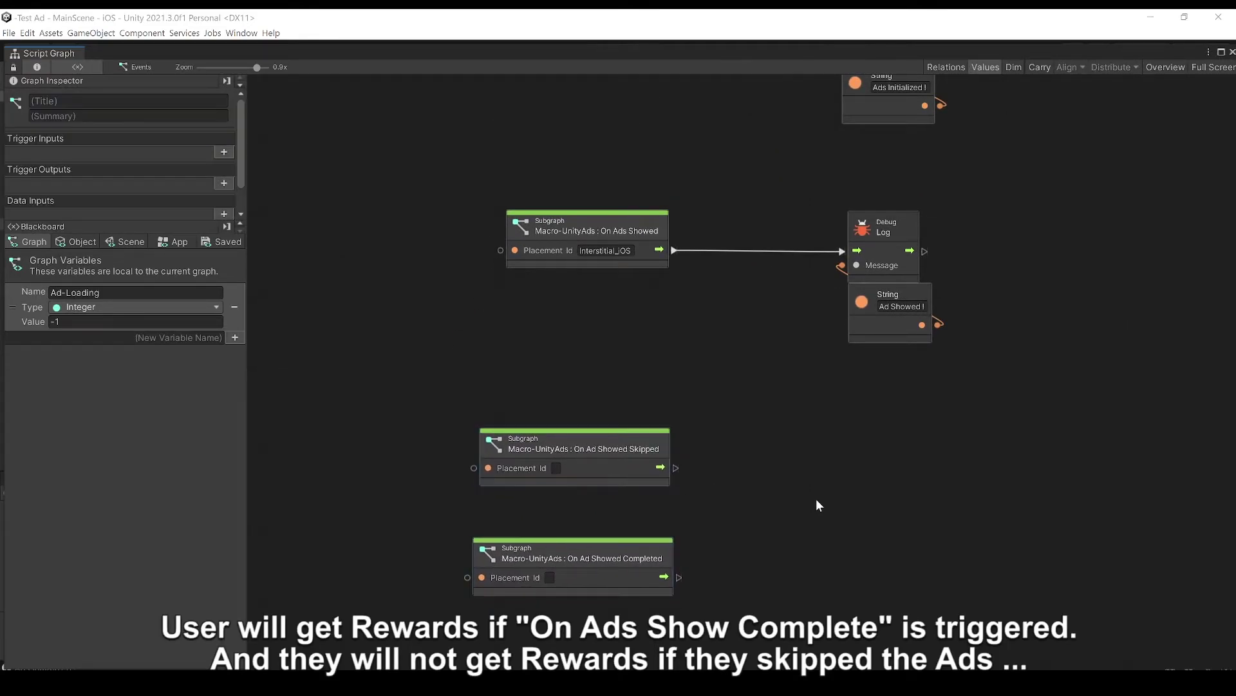
Duplicate the Ad Showed Debug Log and String, wire Skipped to the copy, and move Completed lower
middle_drag(816, 505, 713, 476)
drag(914, 375, 801, 287)
key(ctrl+c)
key(ctrl+v)
drag(738, 357, 784, 436)
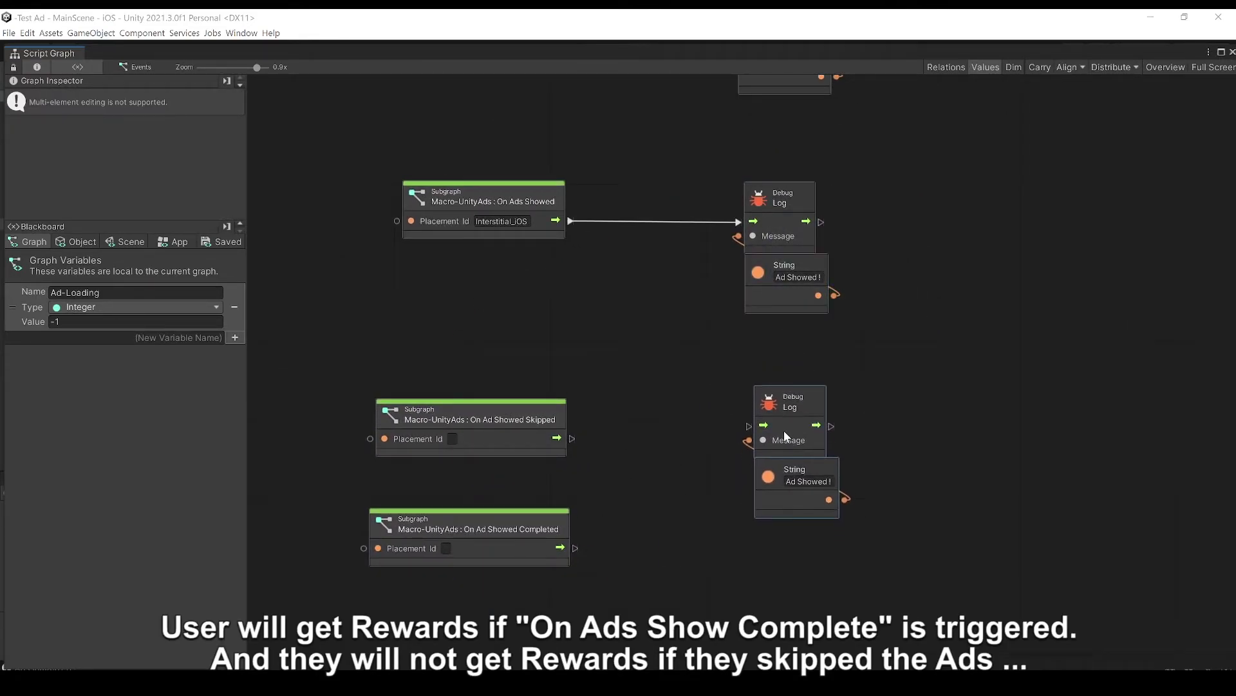
drag(572, 438, 748, 426)
middle_drag(656, 522, 668, 452)
drag(862, 516, 829, 461)
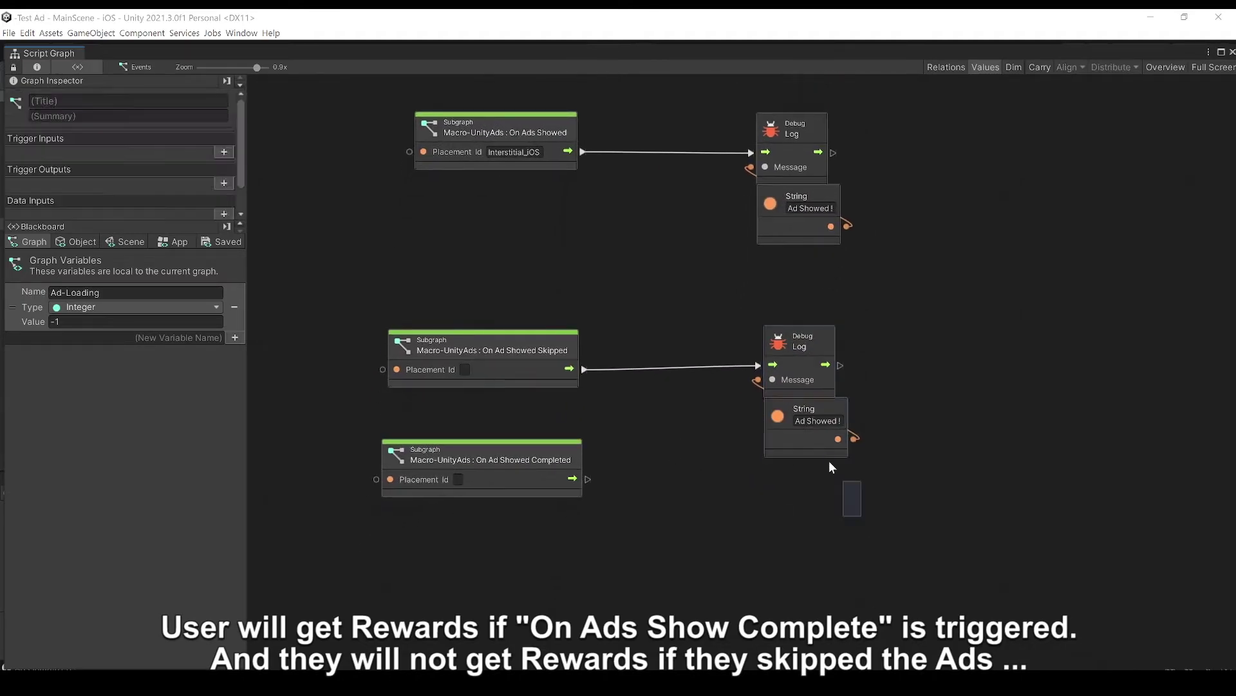
drag(788, 373, 789, 377)
drag(550, 482, 546, 593)
click(606, 484)
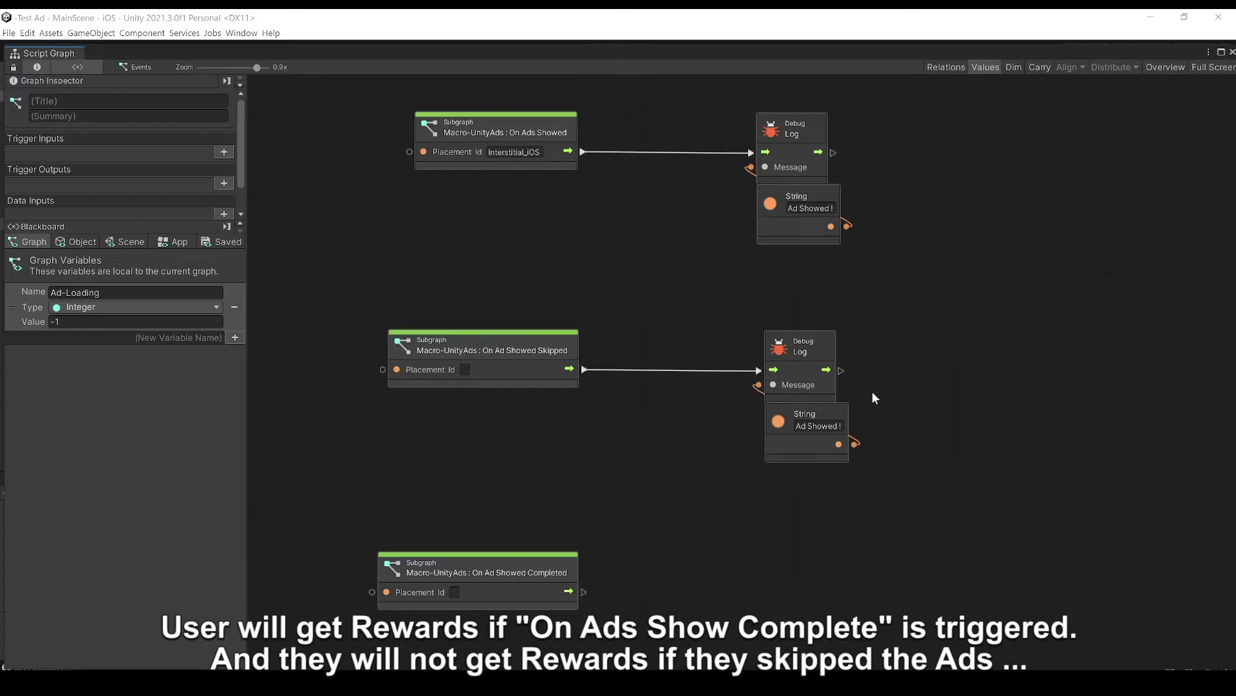
Paste Interstitial_iOS into the Skipped node's Placement Id and move to Completed's Placement Id
click(464, 371)
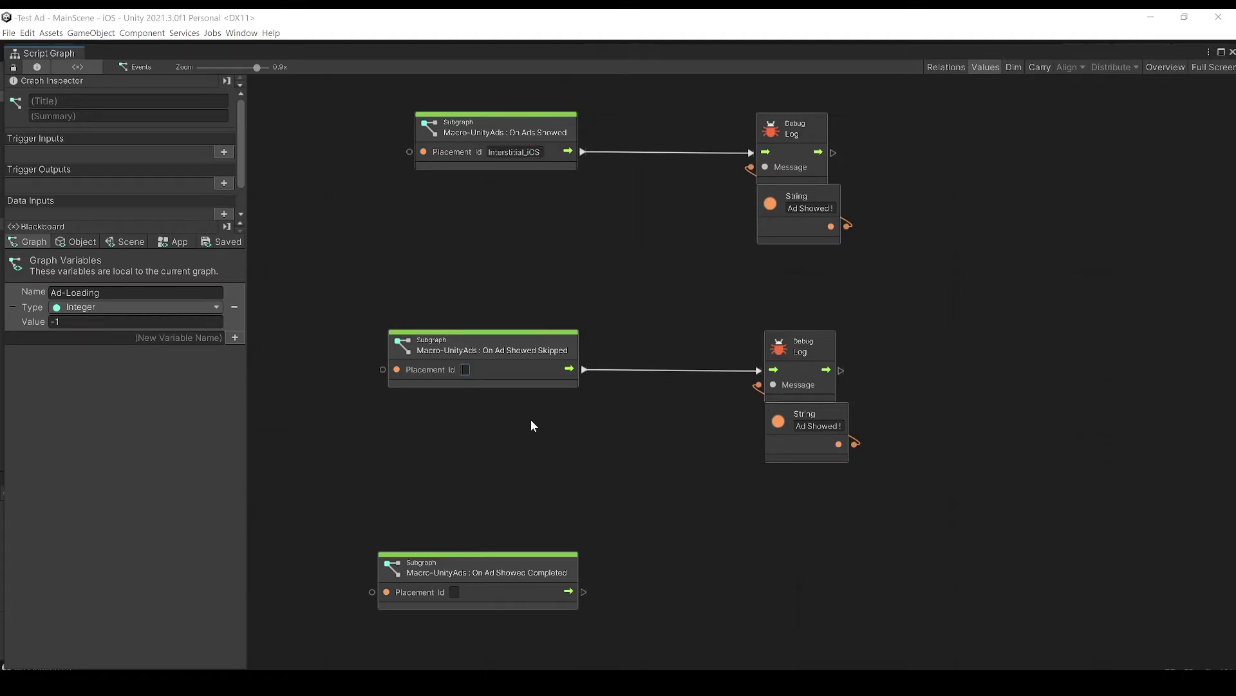
key(ctrl+v)
click(454, 591)
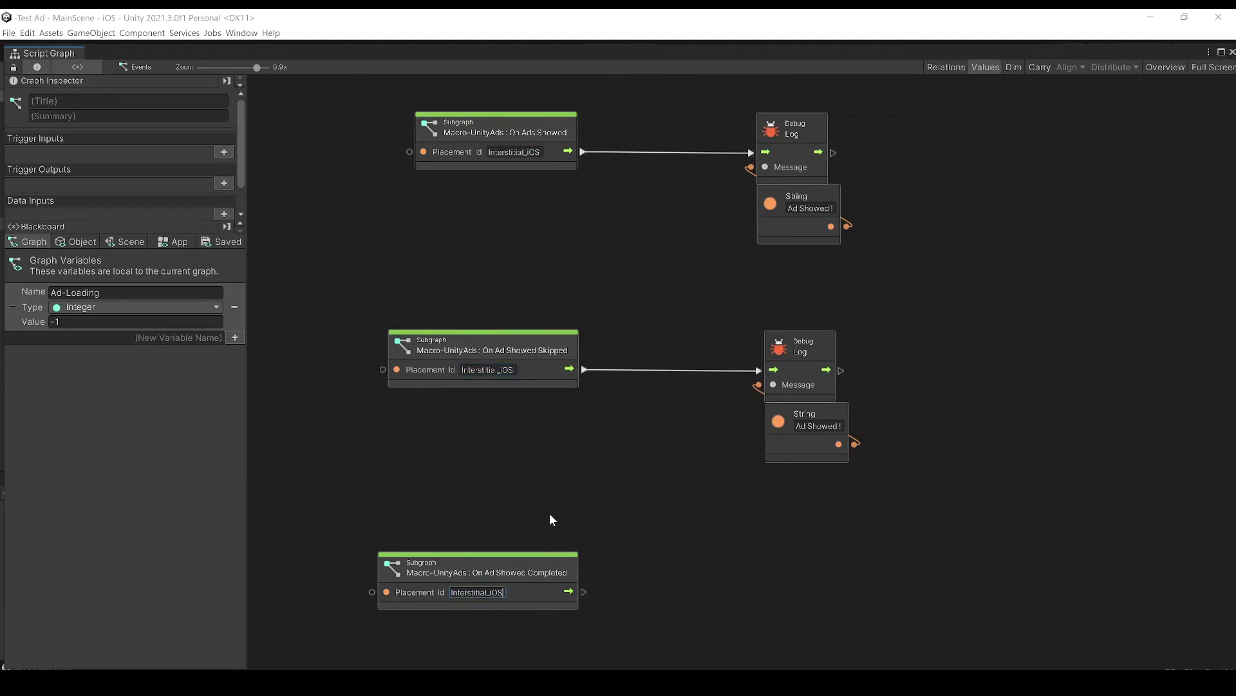
Set Completed's Placement Id to Interstitial_iOS and change the Skipped log message to 'Ad Skipped !'
key(ctrl+v)
middle_drag(575, 516, 542, 505)
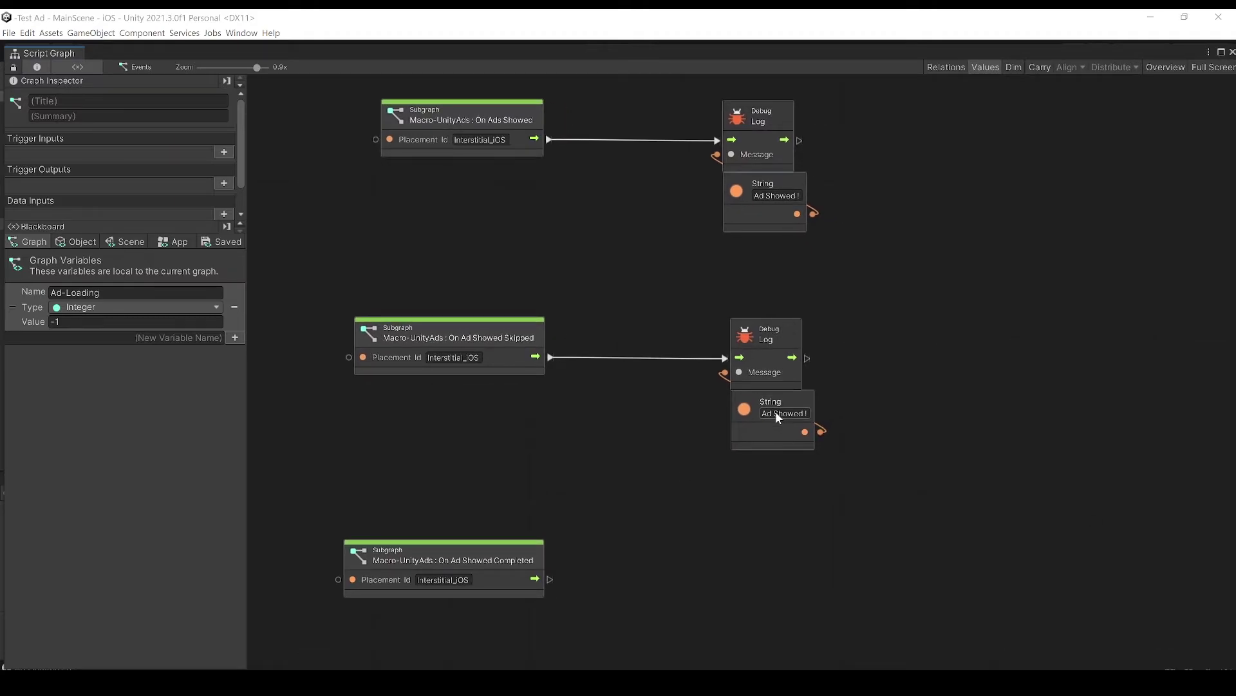
text(Sk)
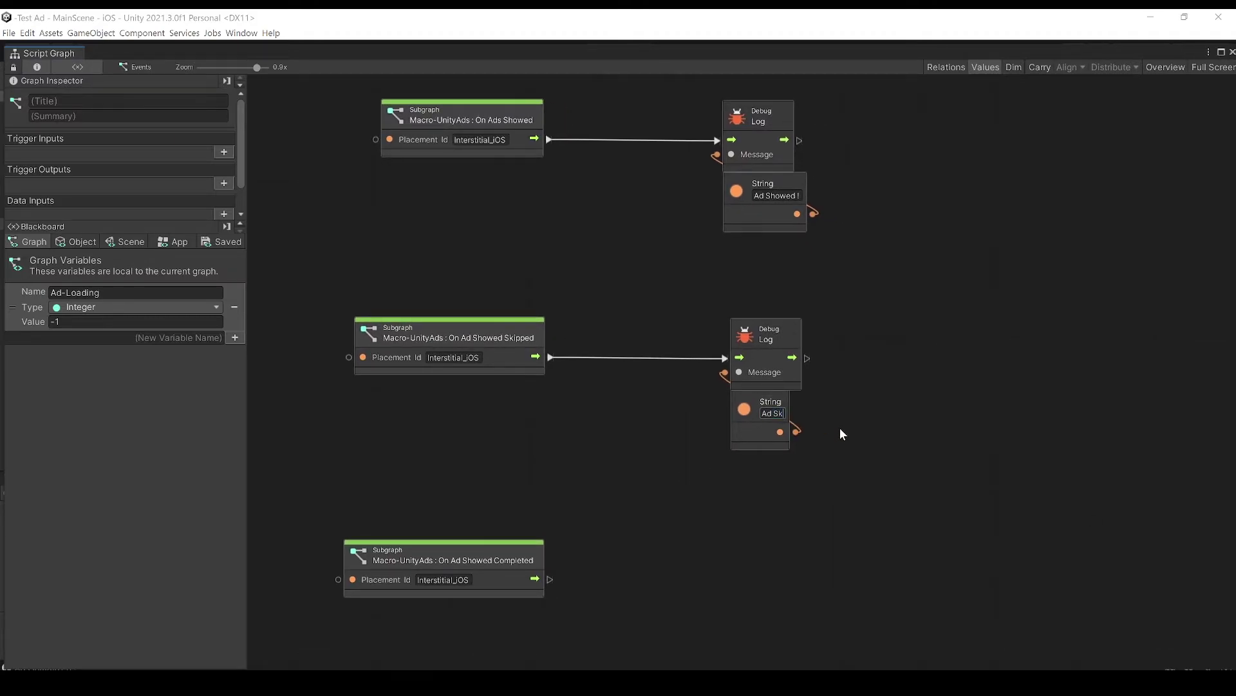
text(ipped !)
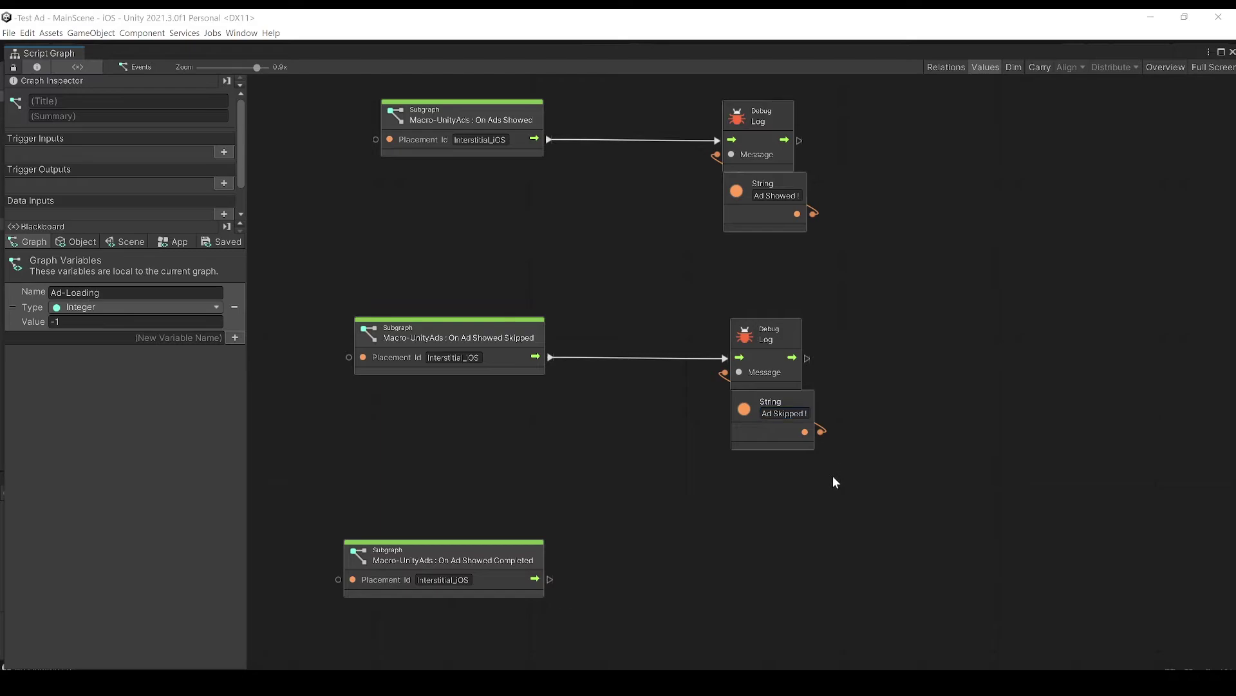
Duplicate the Ad Skipped log nodes and wire On Ad Showed Completed to the copy
scroll(761, 479, down, 1)
drag(824, 455, 760, 261)
key(ctrl+d)
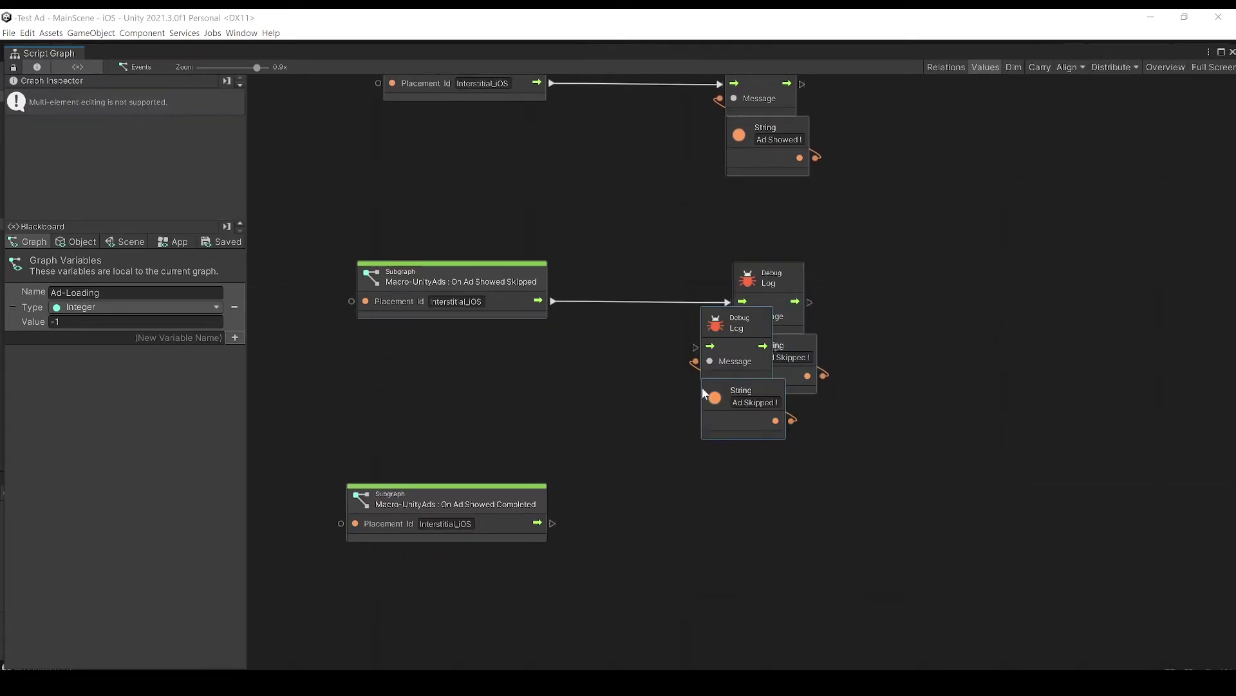
drag(736, 347, 756, 519)
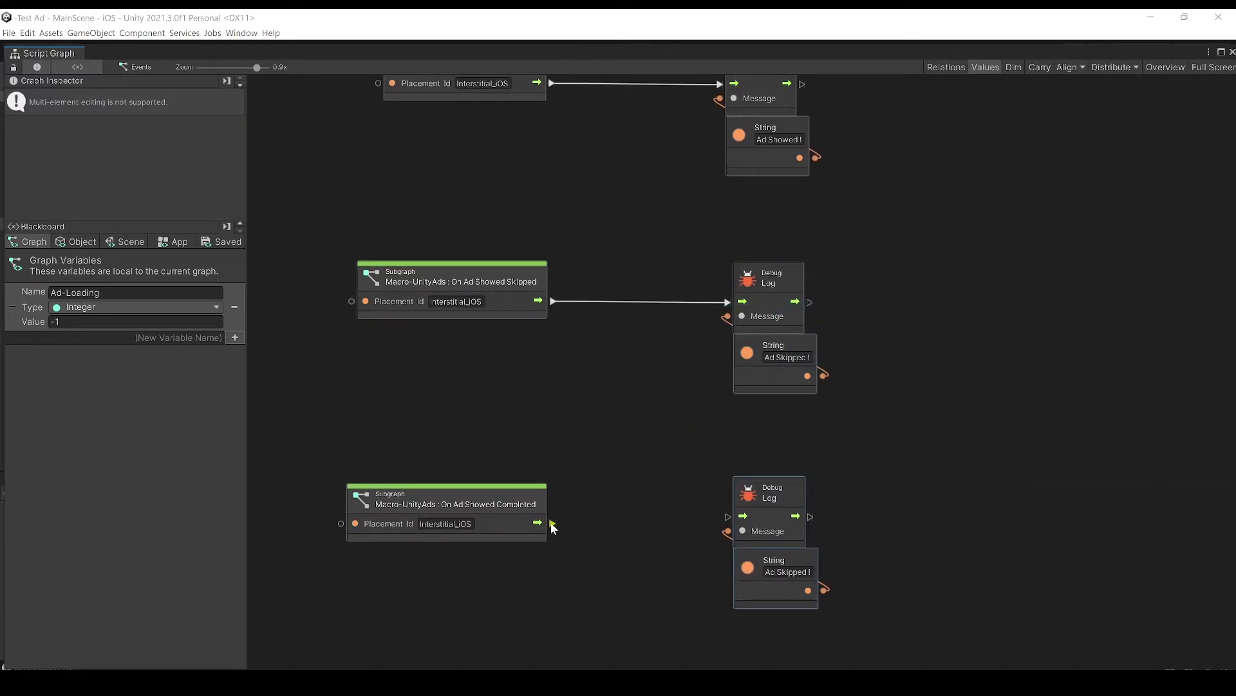
mouse_move(553, 523)
mouse_down()
mouse_move(730, 517)
mouse_move(782, 539)
mouse_up()
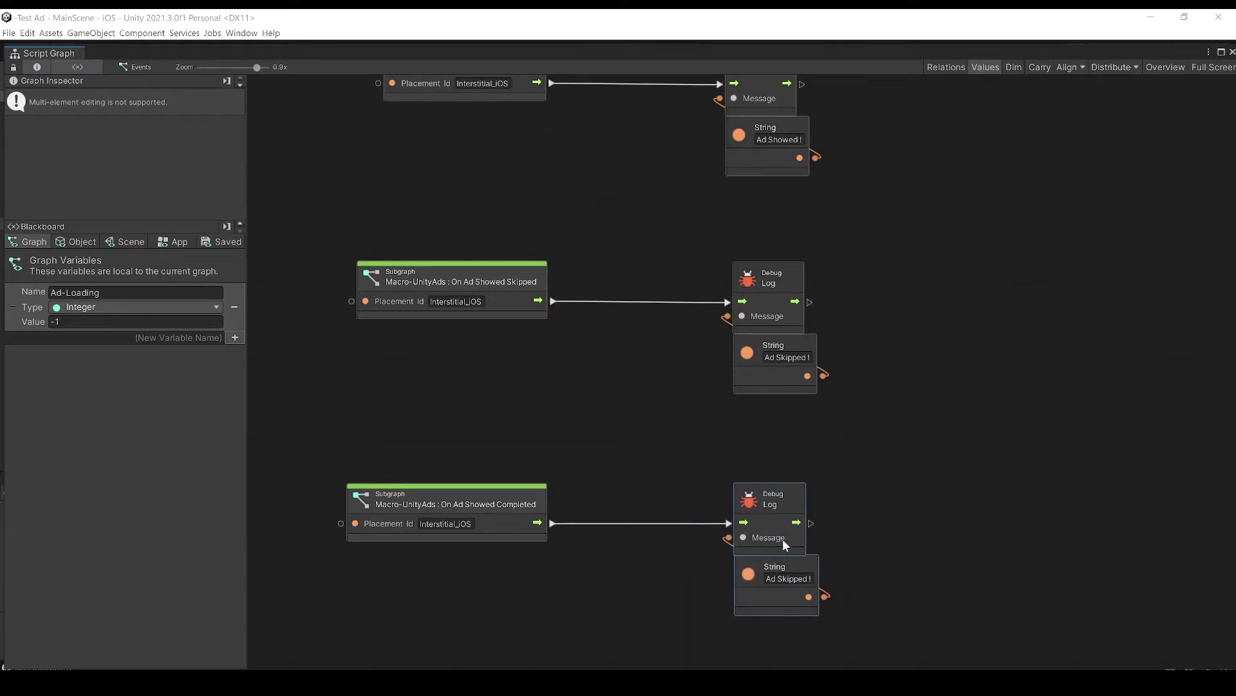
click(647, 609)
Change the new log message to 'Ad Completed !' and close the graph
scroll(656, 578, down, 1)
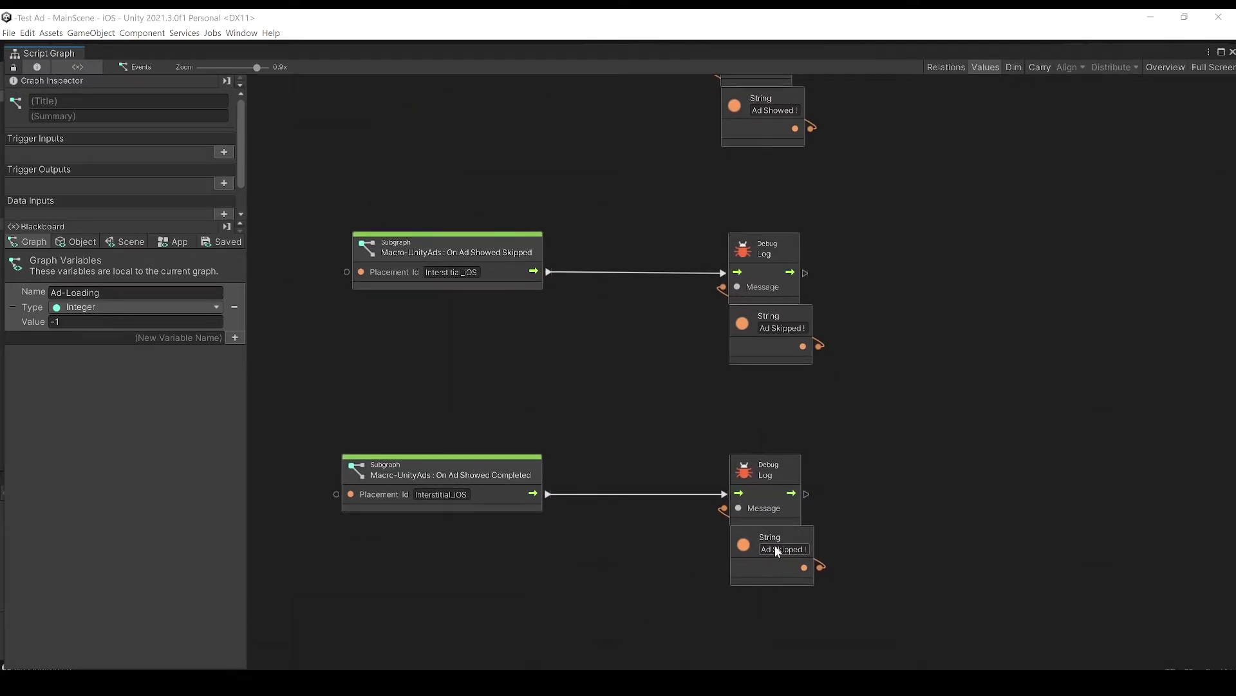
text(Com)
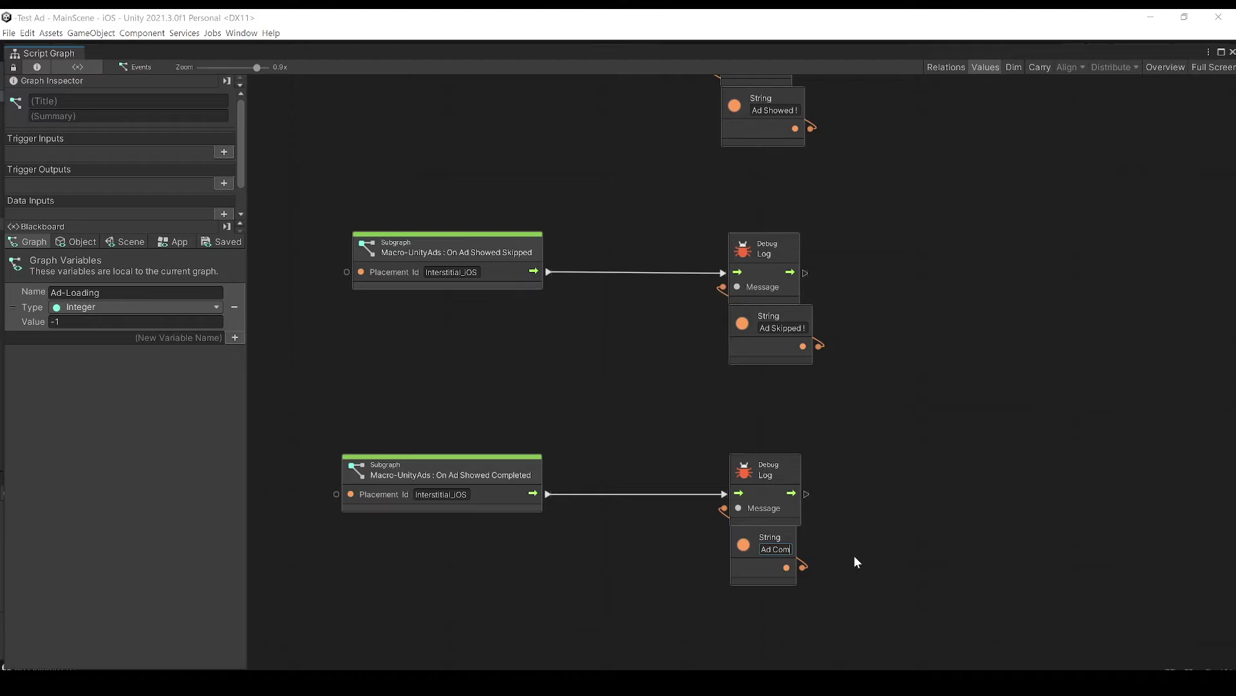
text(pleted !)
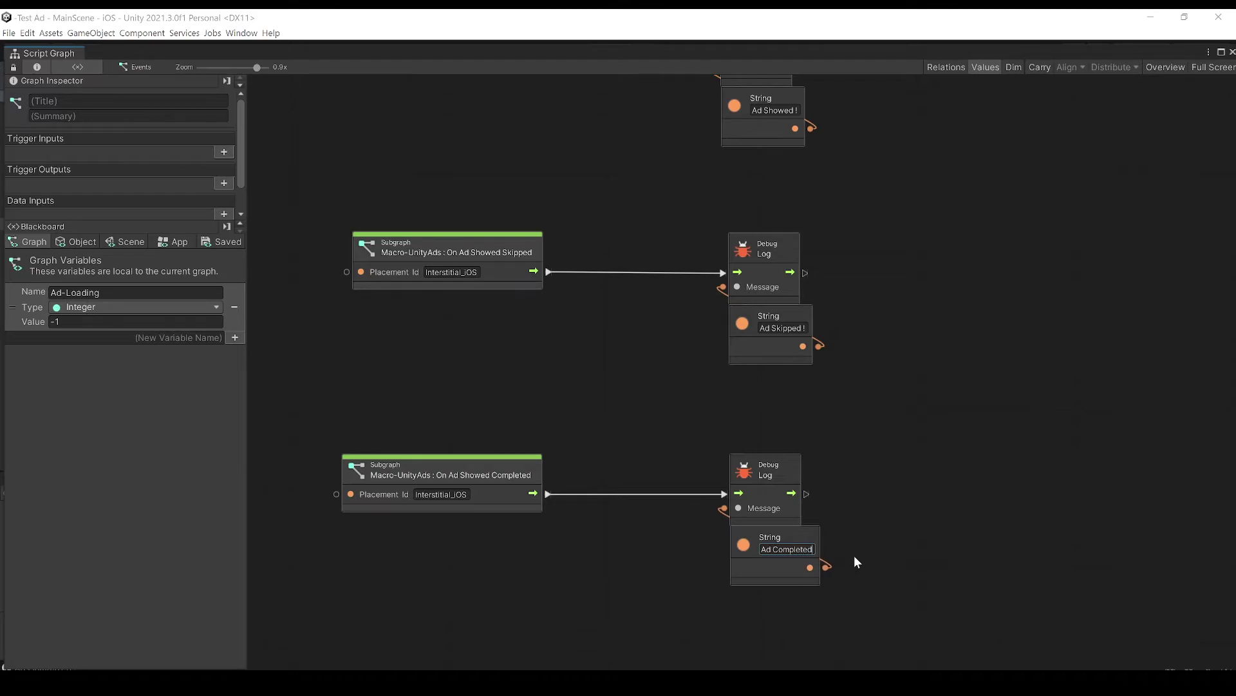
click(855, 549)
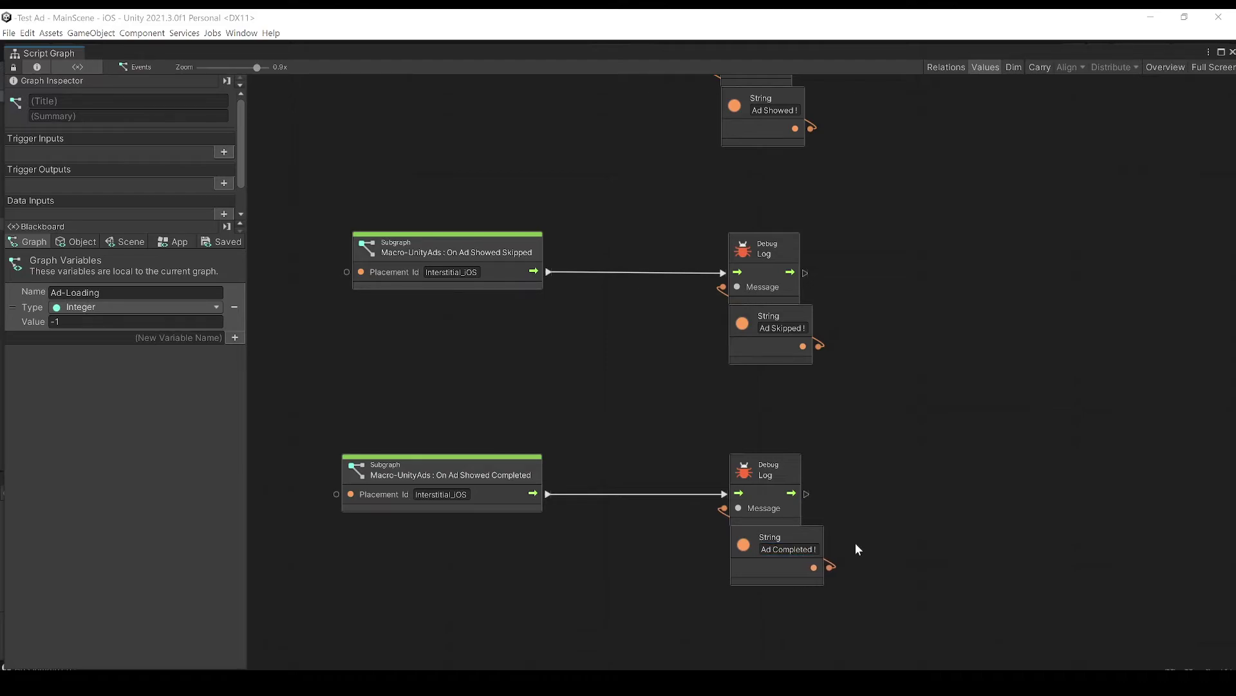
click(1232, 51)
Enable Events, play, skip one test ad, then watch another fully after clearing the Console
click(905, 91)
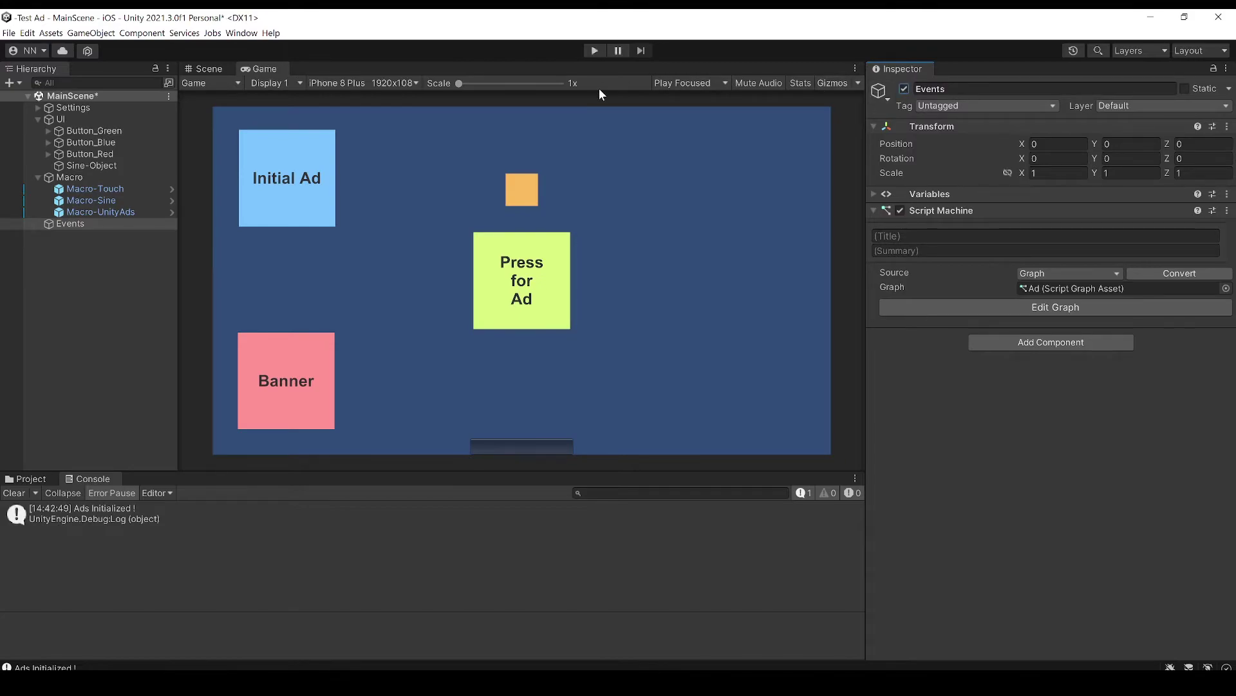
click(595, 50)
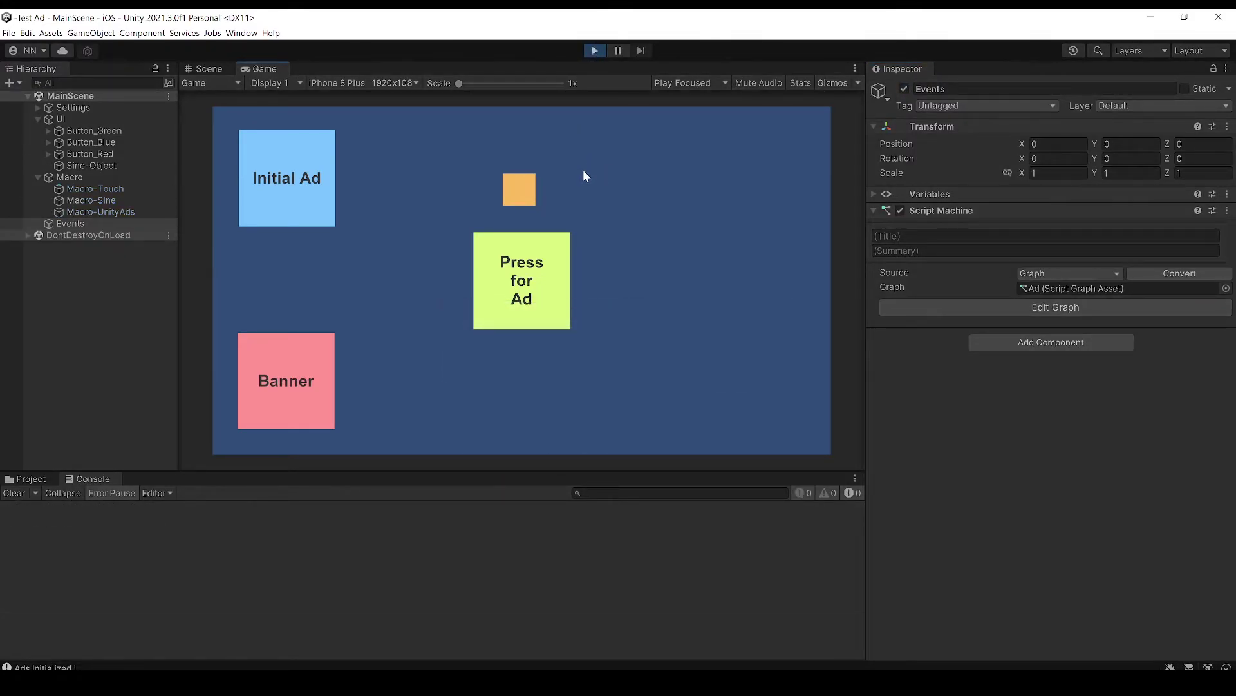
click(547, 302)
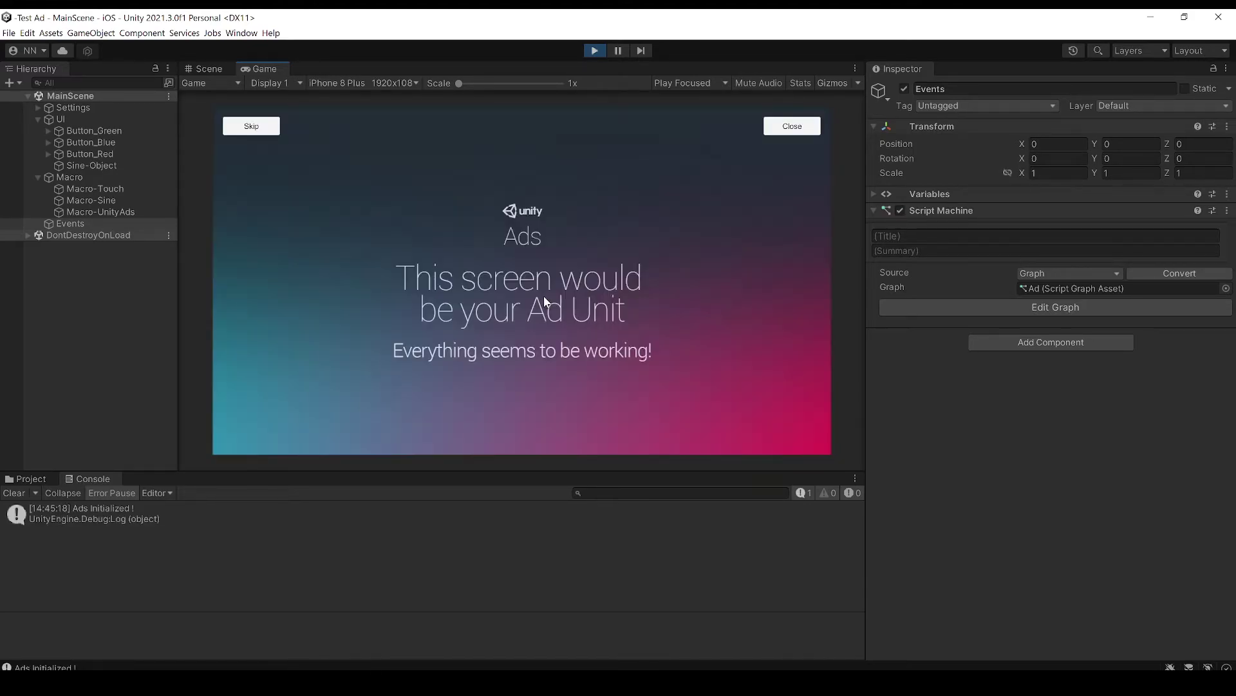
click(257, 131)
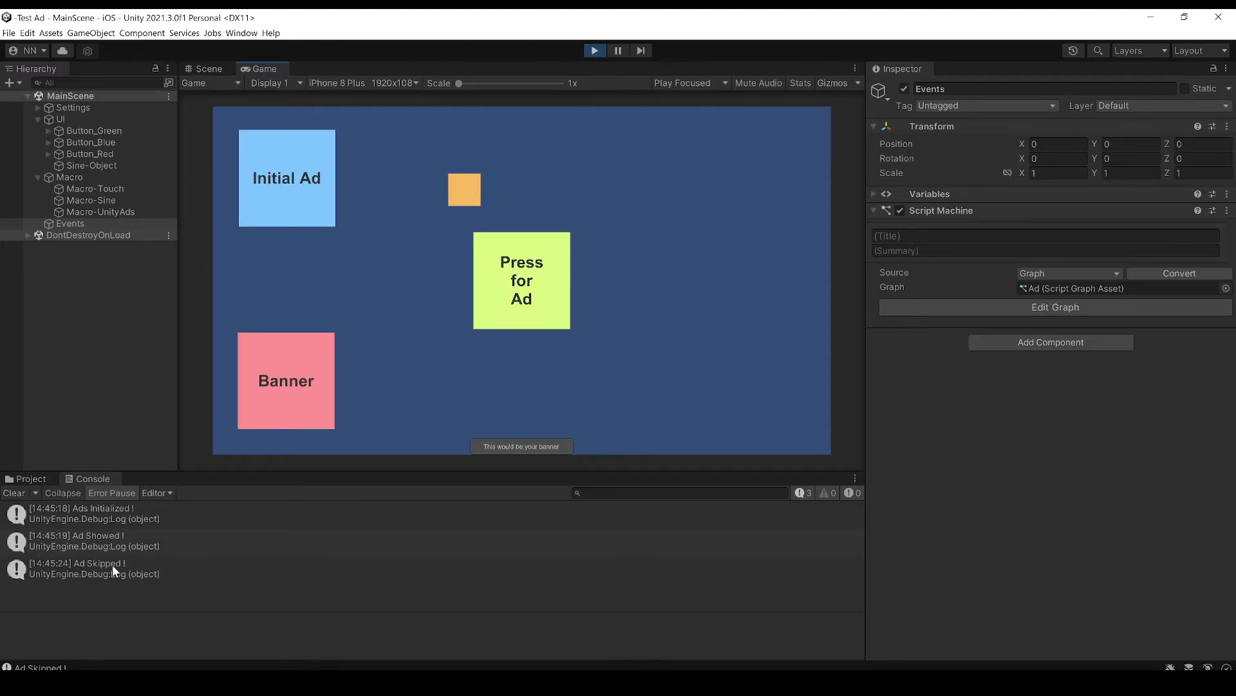
click(536, 285)
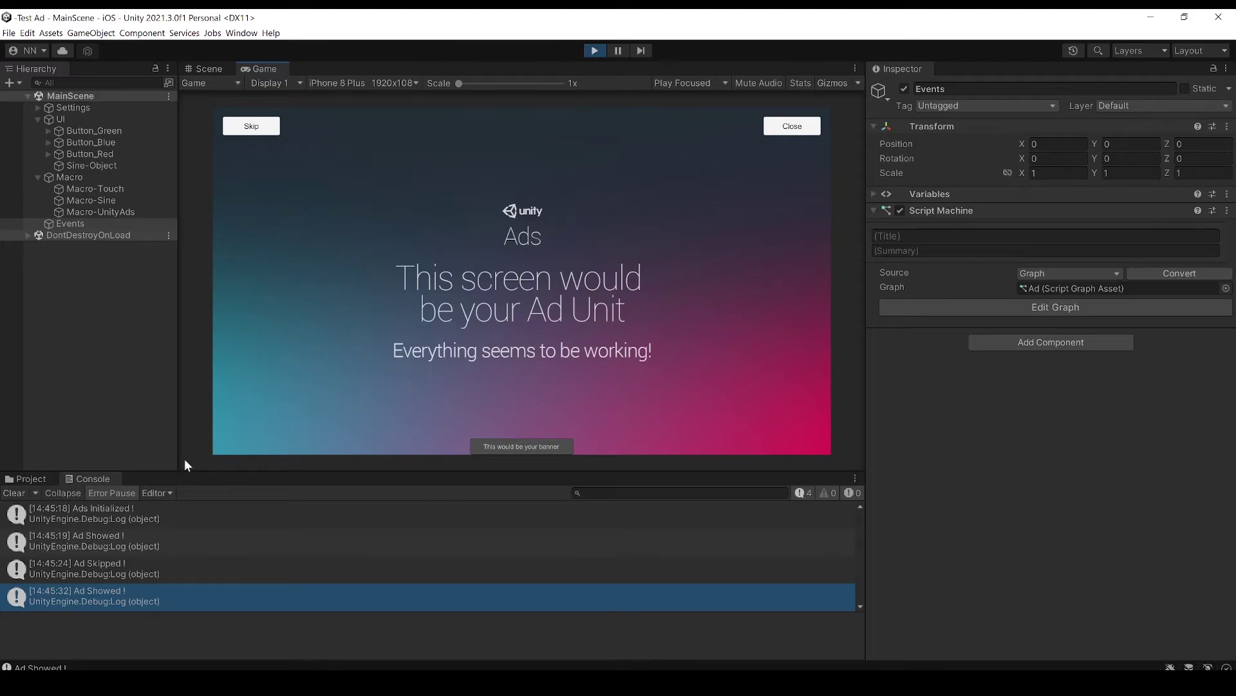
click(14, 492)
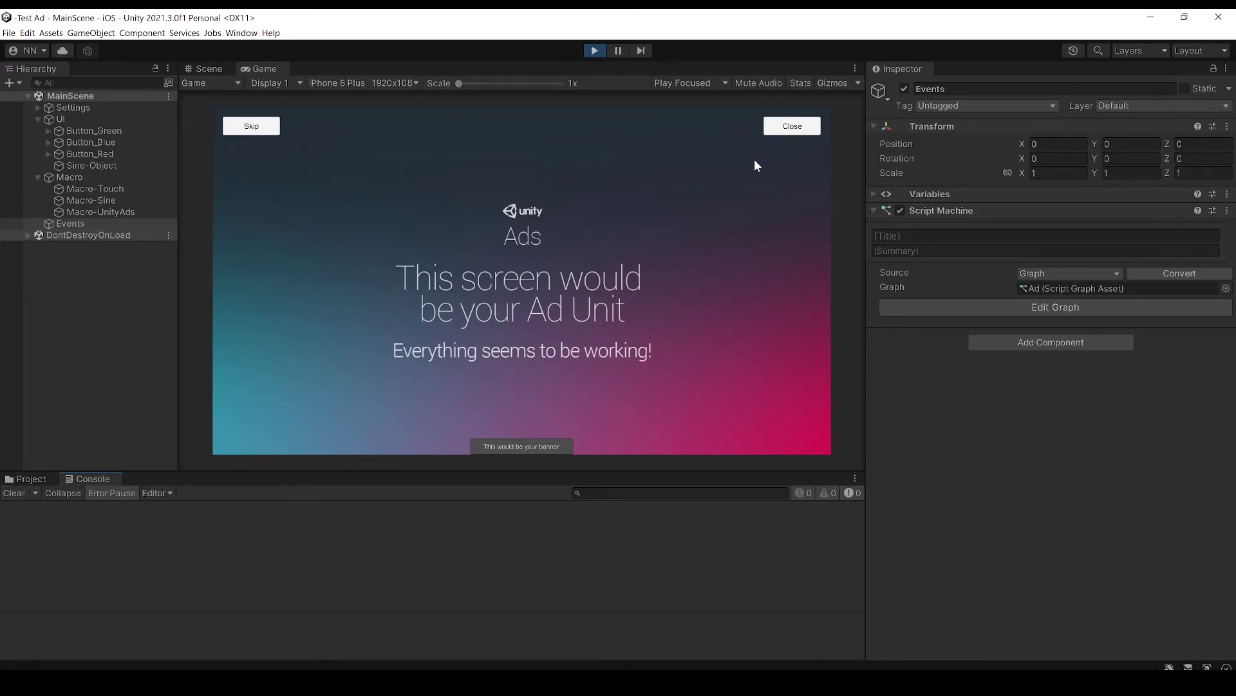
click(791, 127)
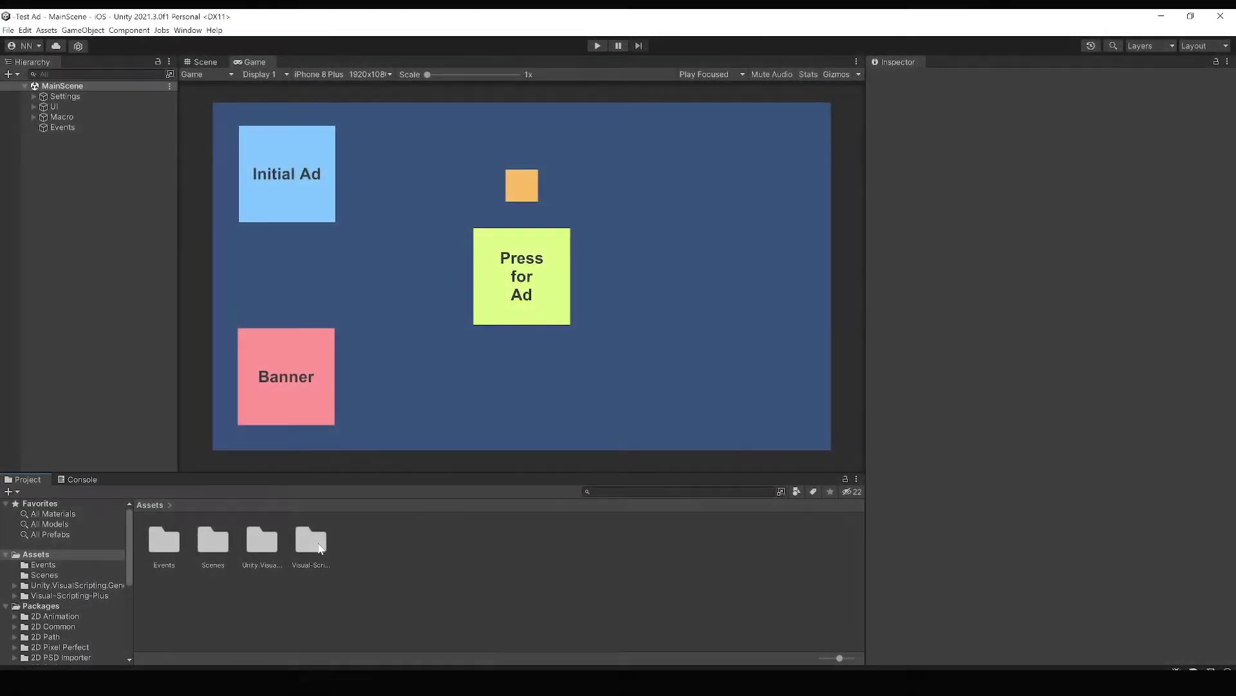
Open the Visual-Scripting-Plus folder and clear the Console's error messages
double_click(311, 542)
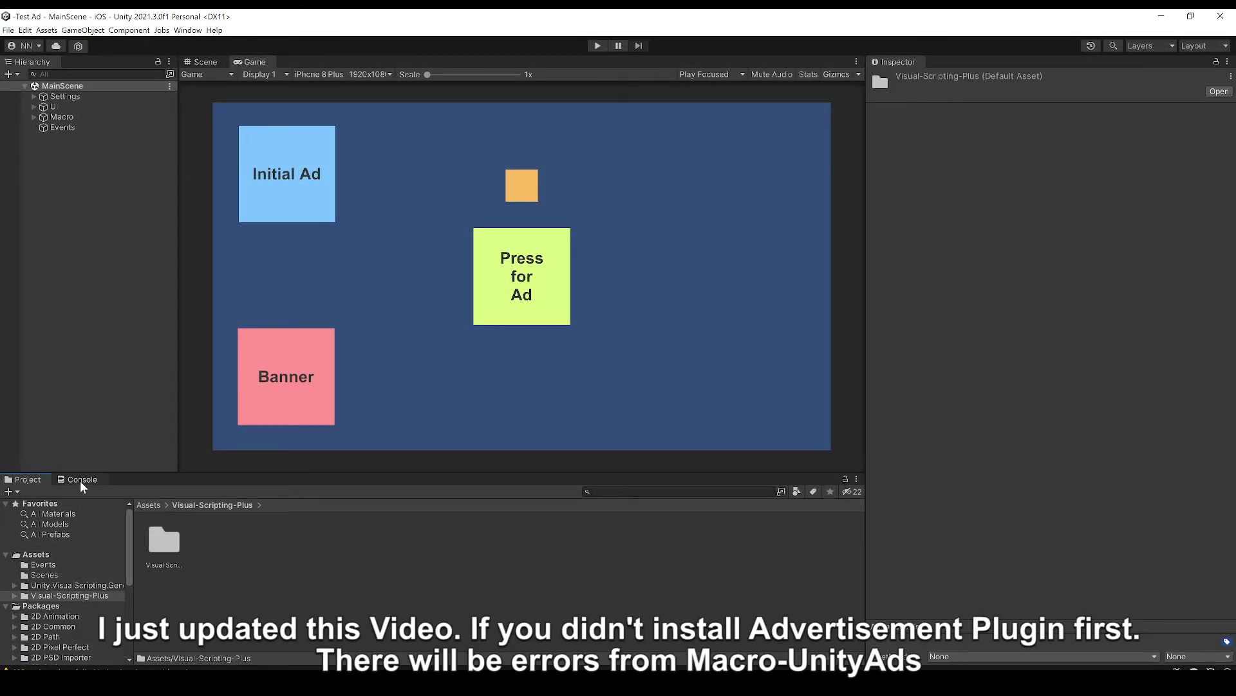
click(80, 480)
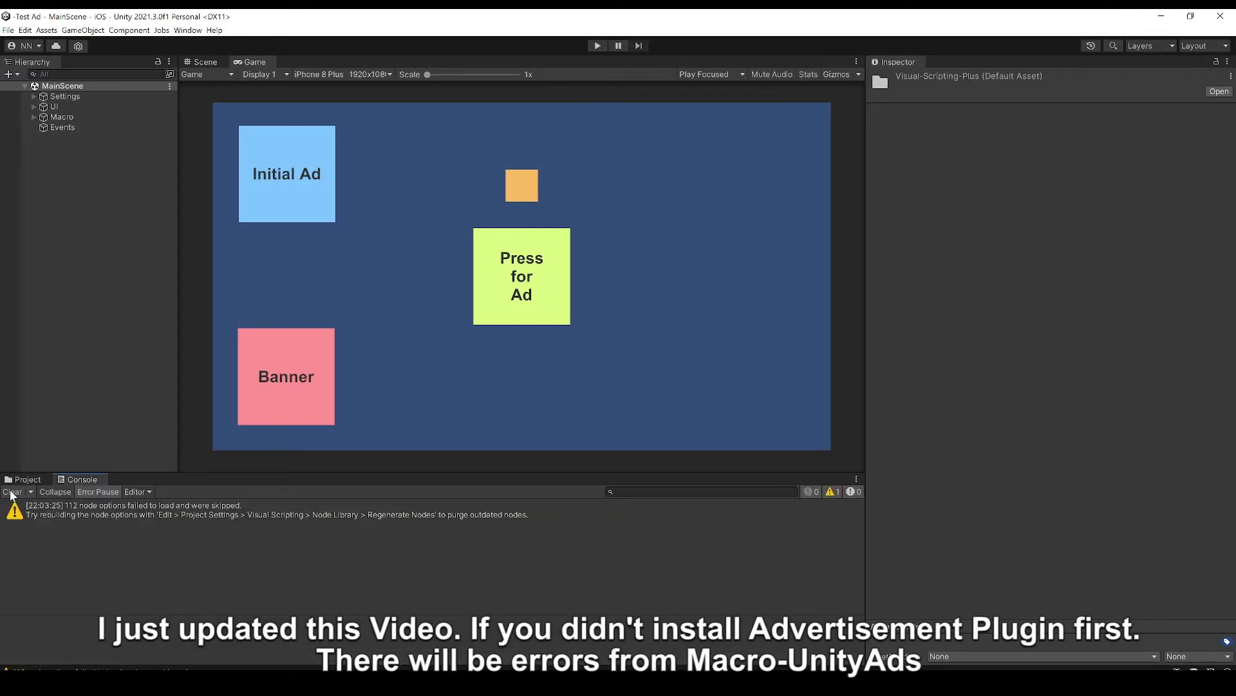
click(12, 492)
click(27, 479)
Open Visual Scripting Plus 1.059 > Macro-UnityAds and read the How to Use note
double_click(160, 537)
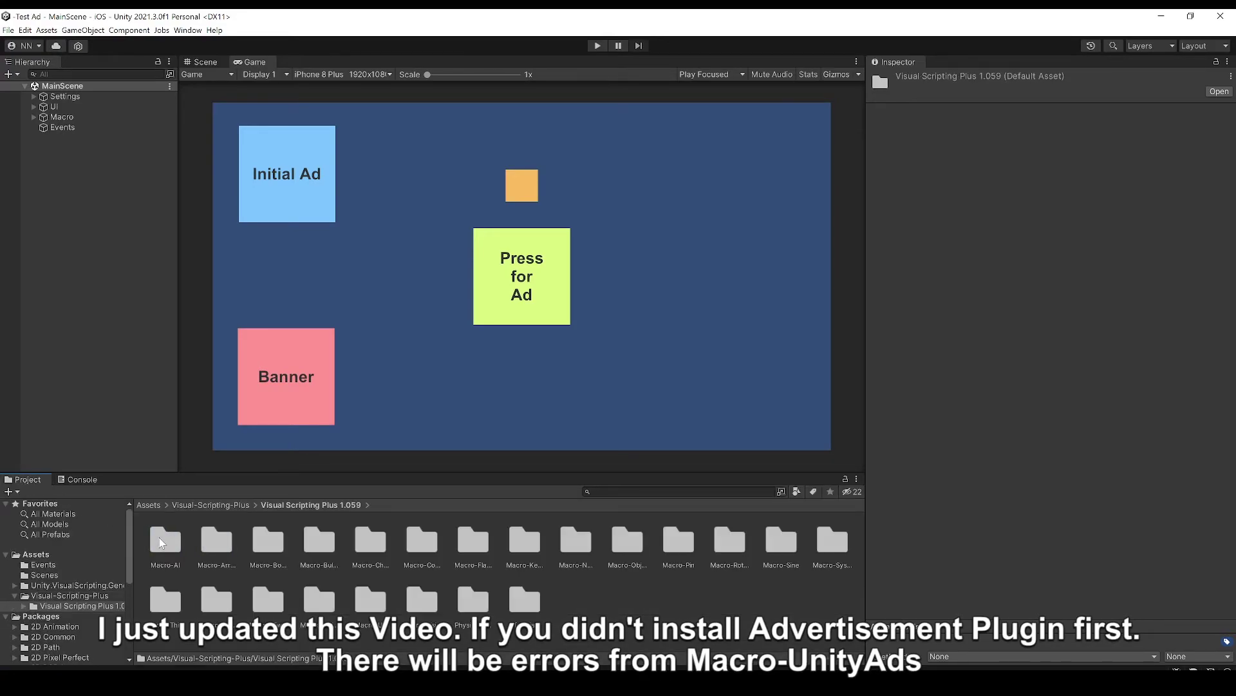
double_click(326, 598)
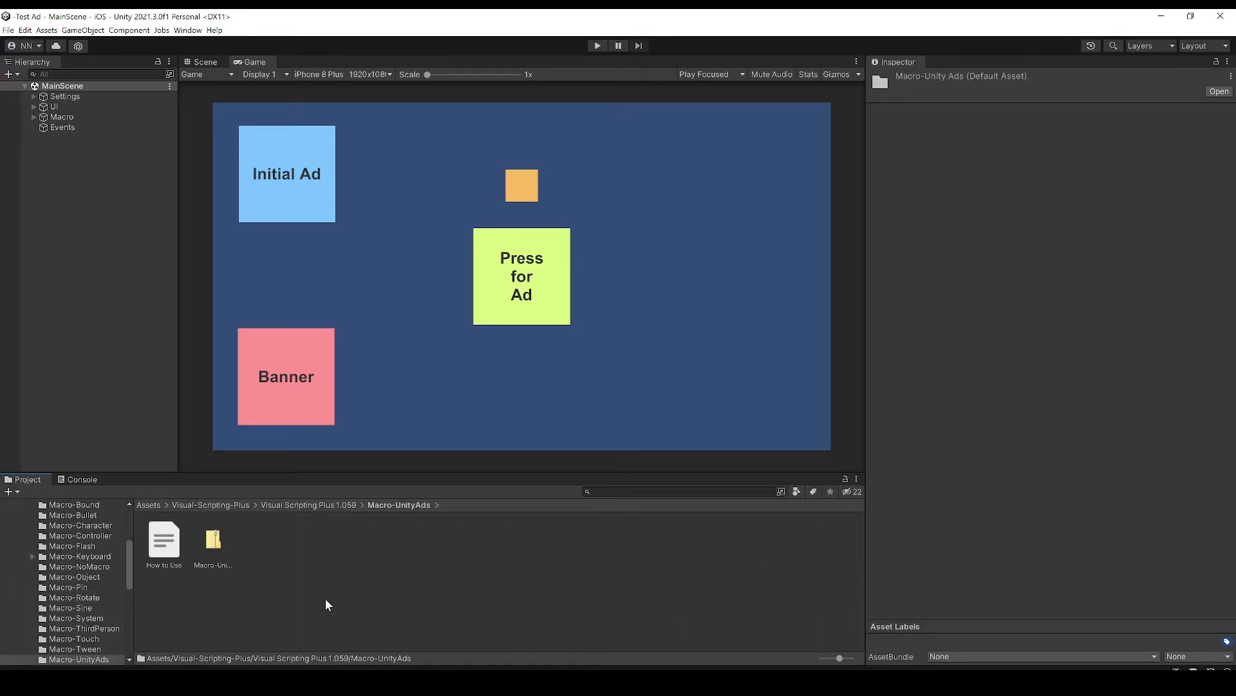
click(175, 549)
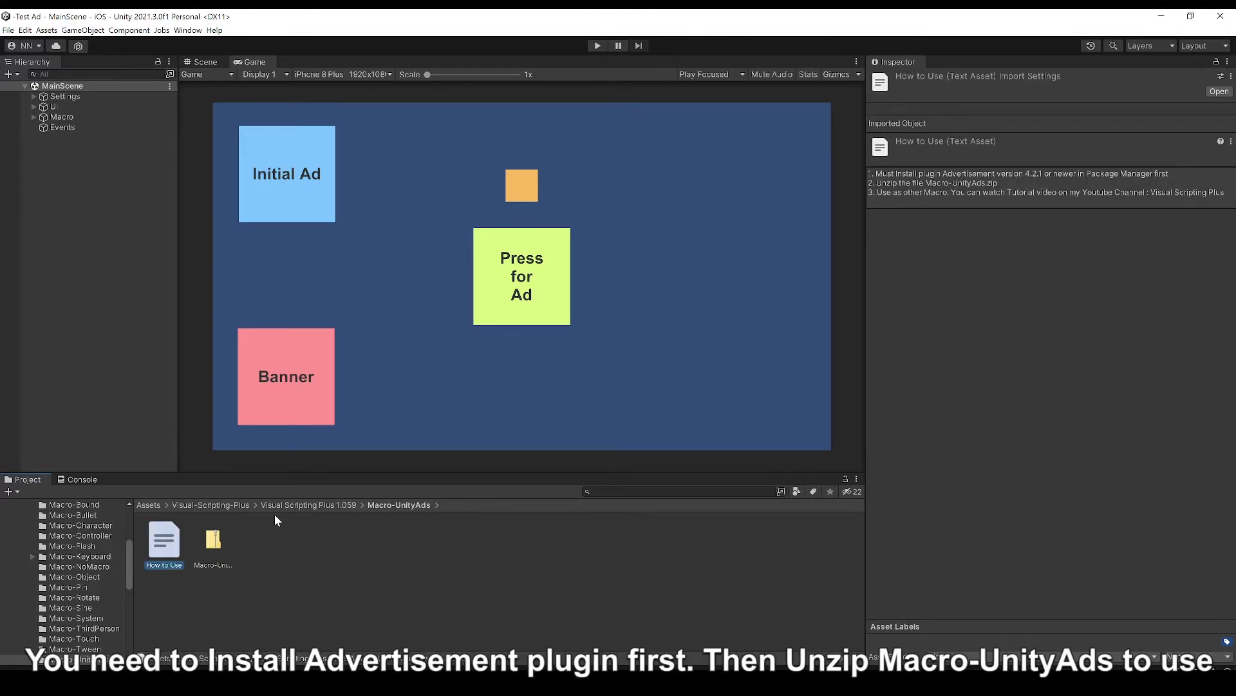
click(868, 172)
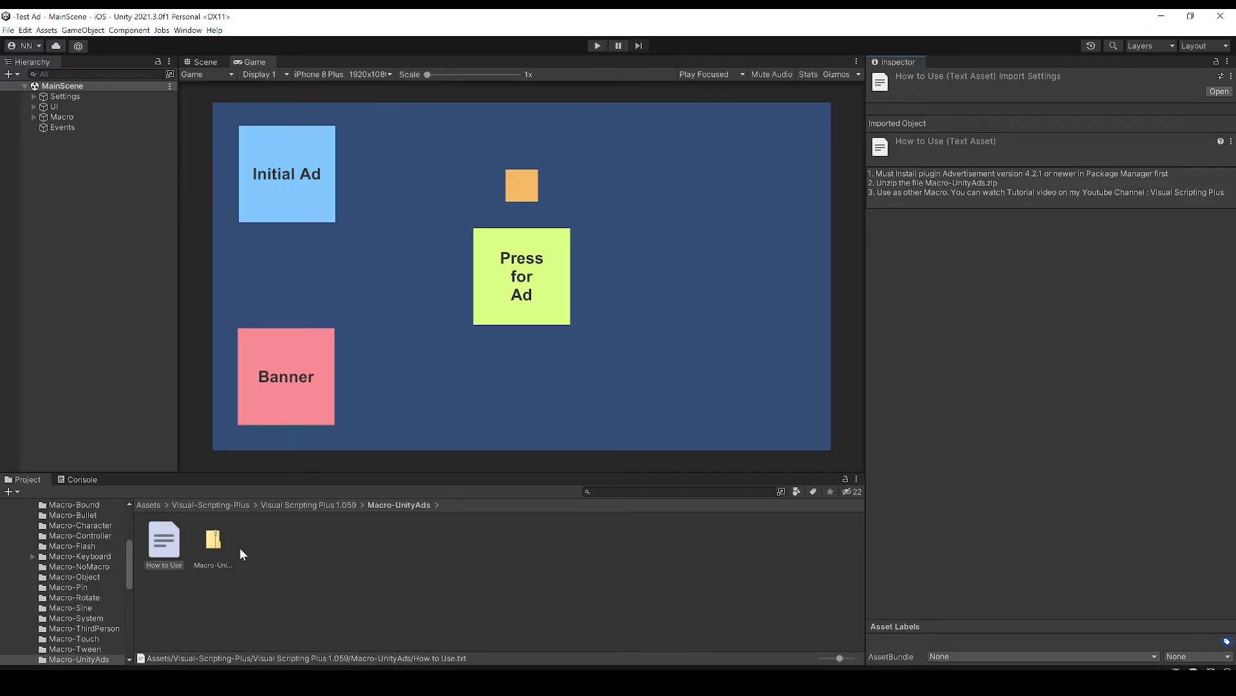
click(194, 34)
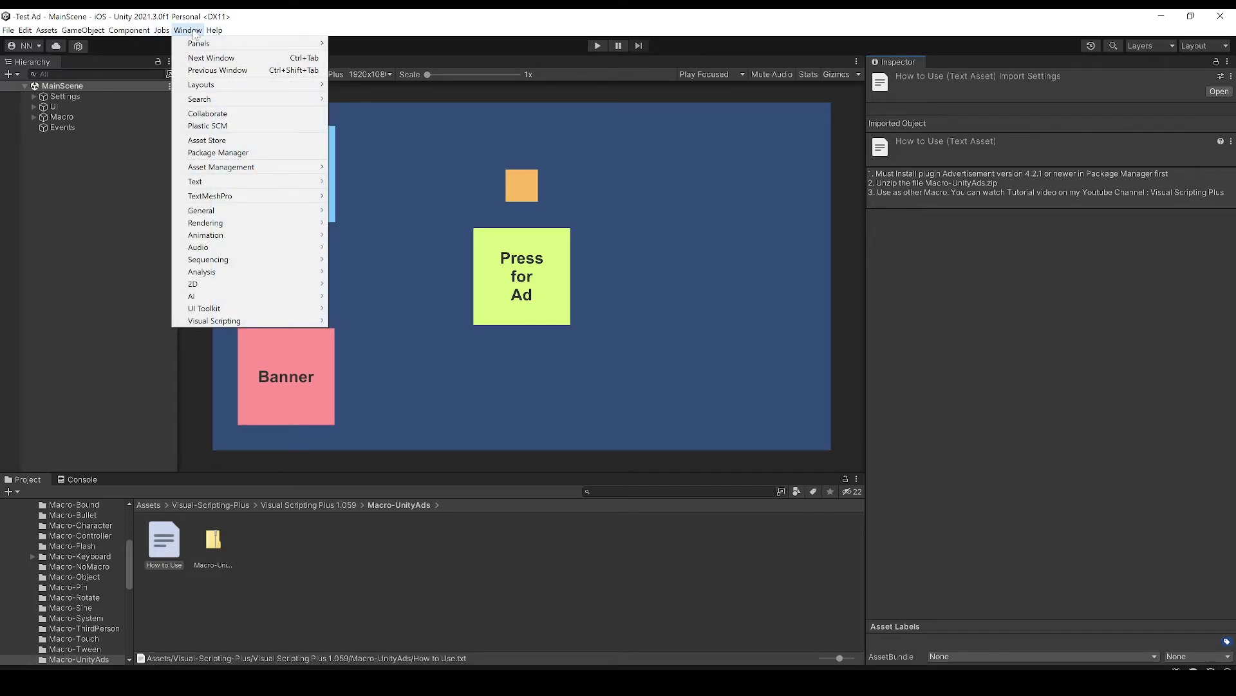
Find the Advertisement package in the Unity Registry by searching 'adver', and install version 3.7.5
click(216, 153)
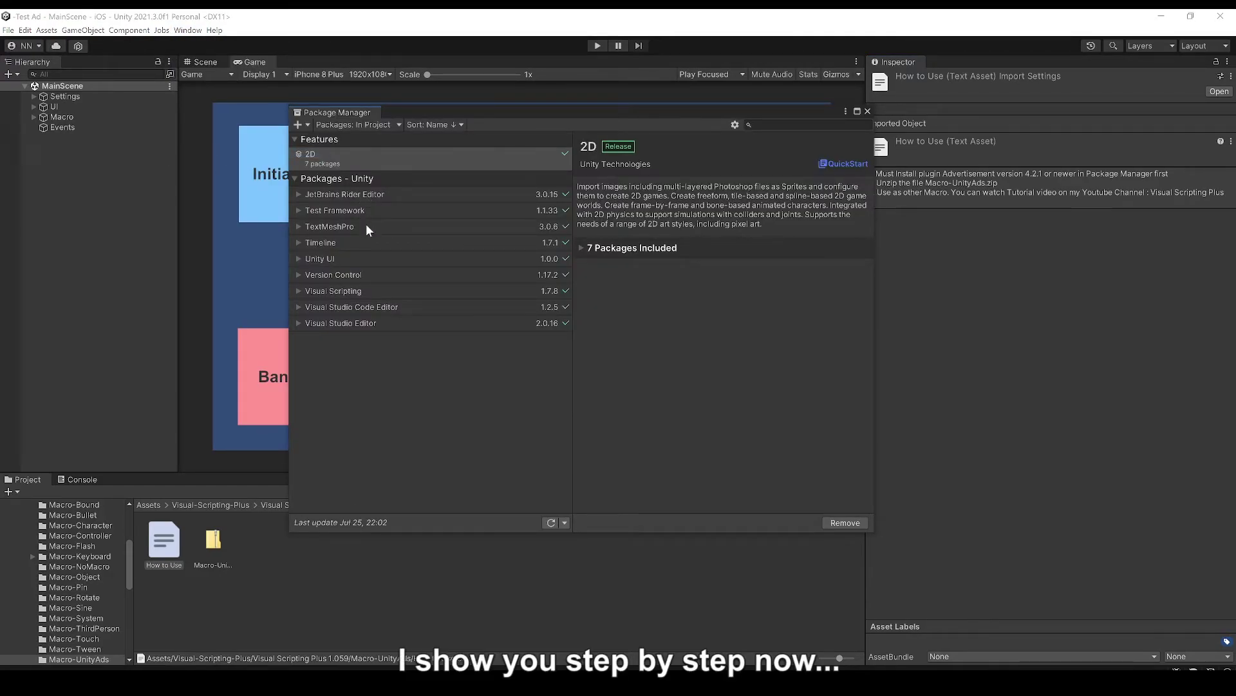
click(387, 125)
click(351, 135)
click(772, 124)
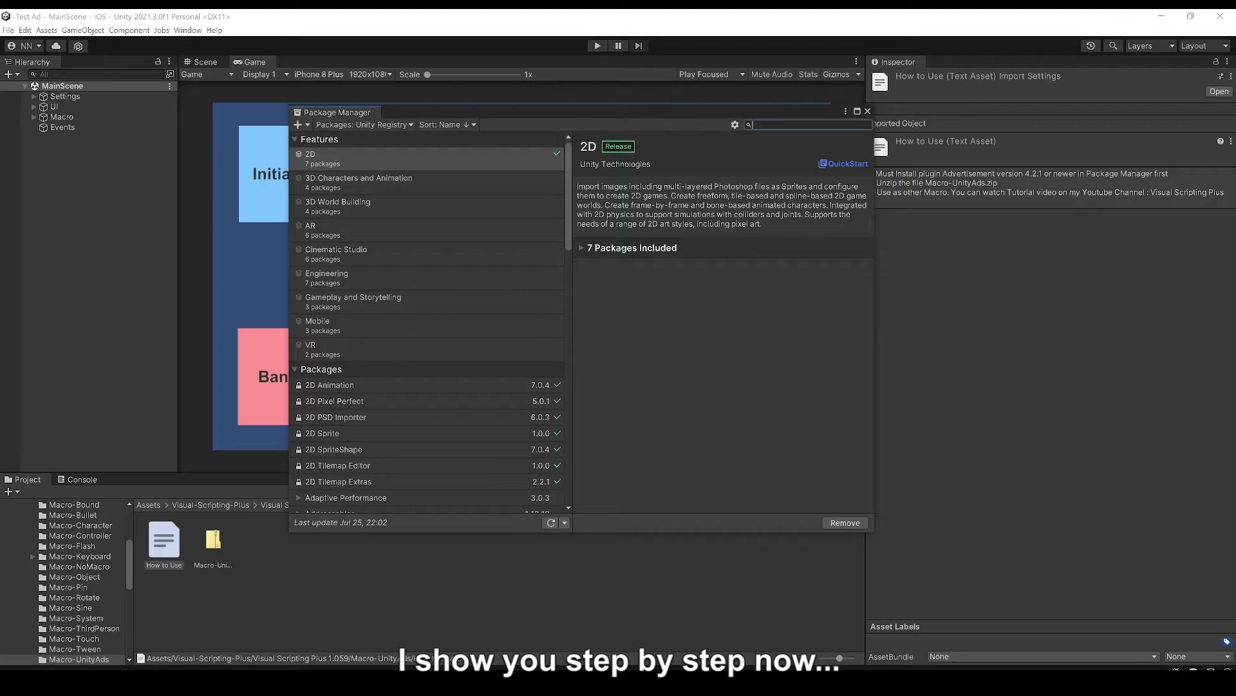
text(adver)
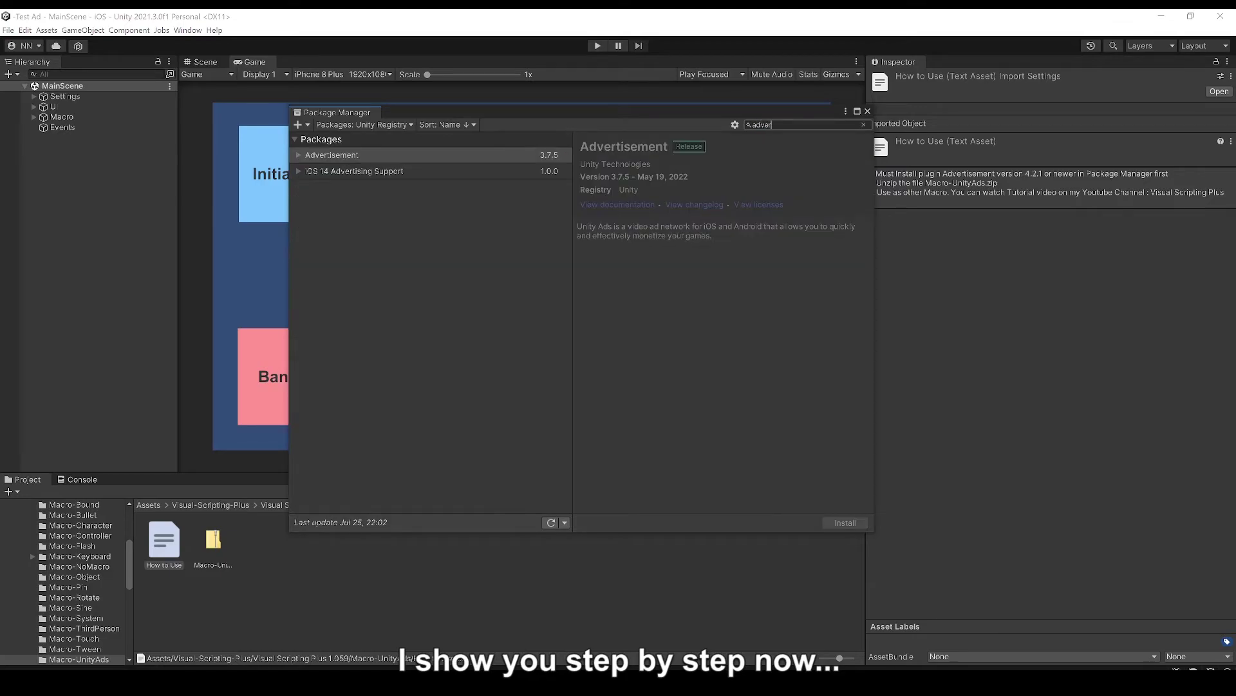
click(415, 156)
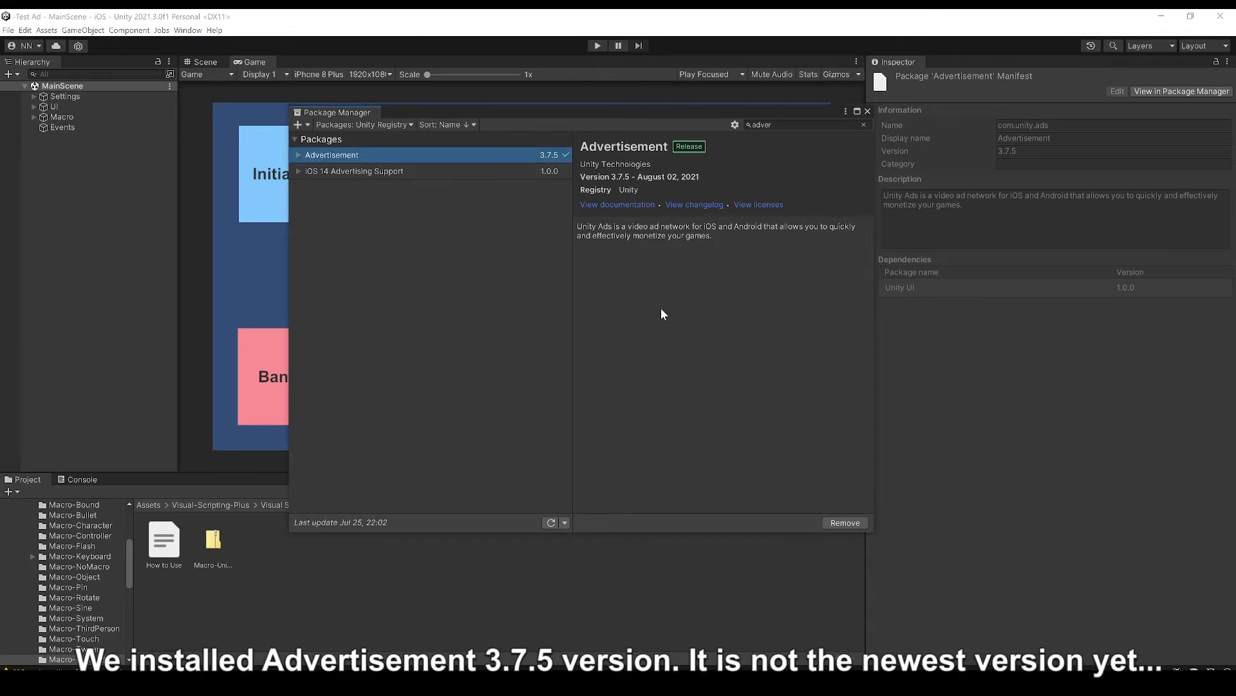
click(867, 111)
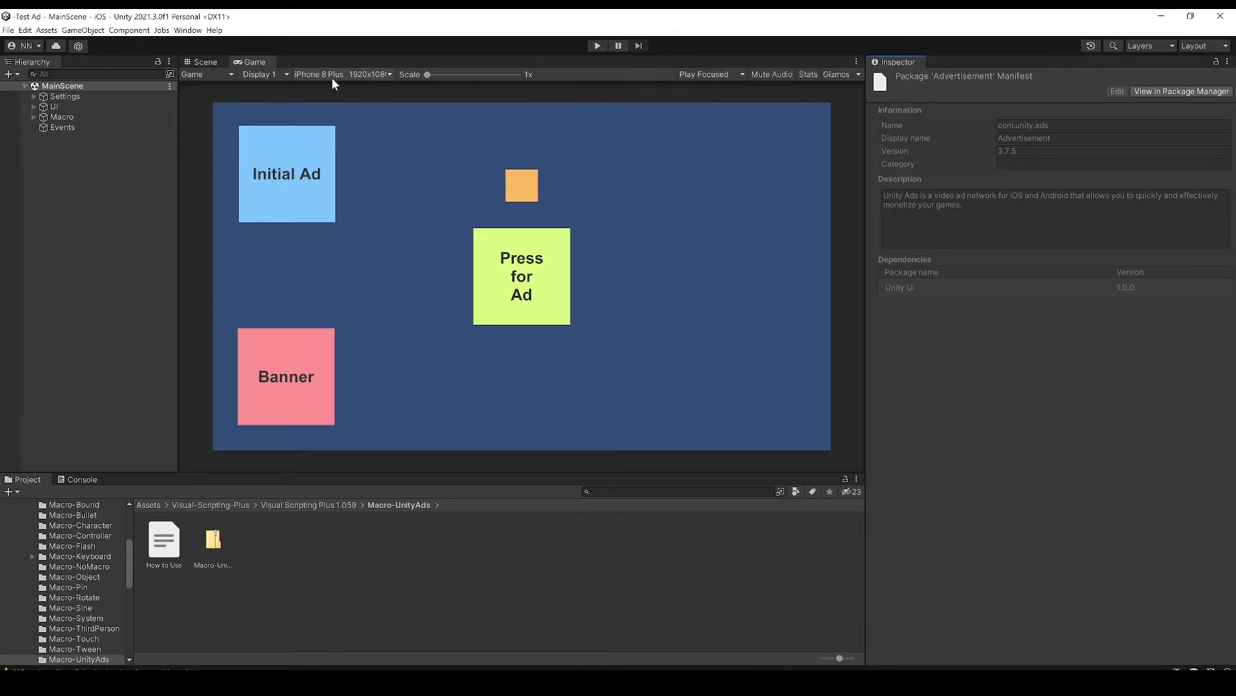
Turn Unity Ads on and upgrade the Ads package from 3.7.5 to 4.2.1
click(25, 31)
click(61, 369)
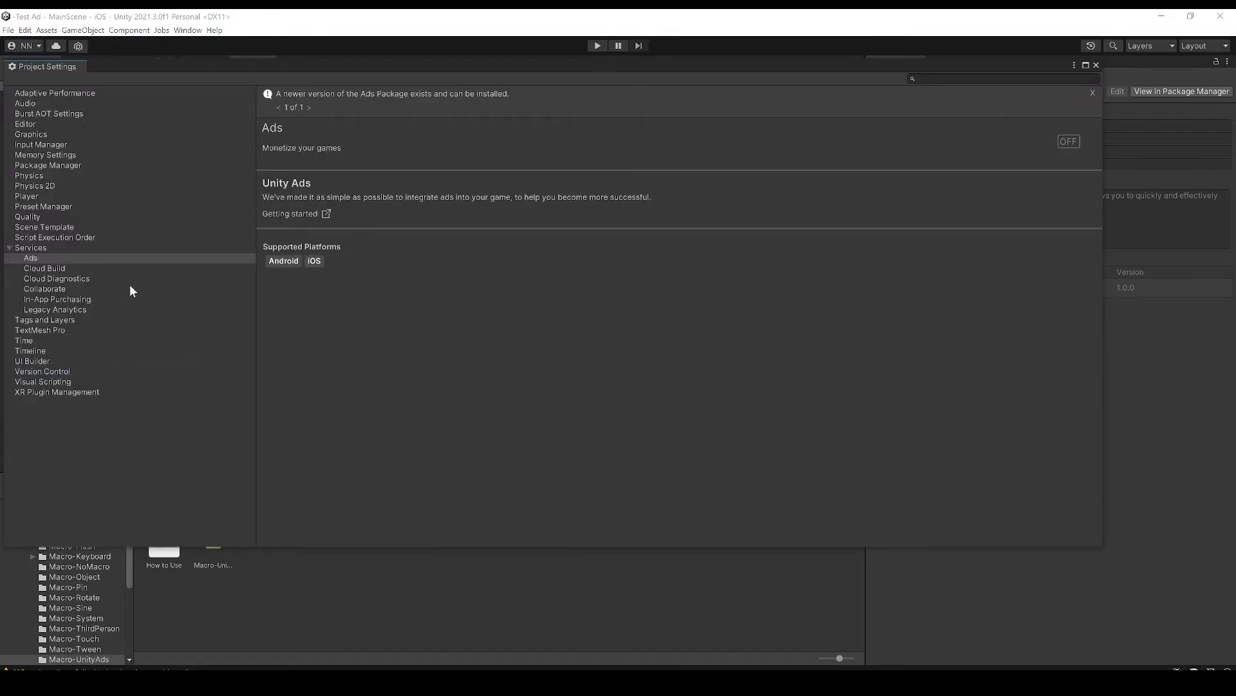
click(1068, 141)
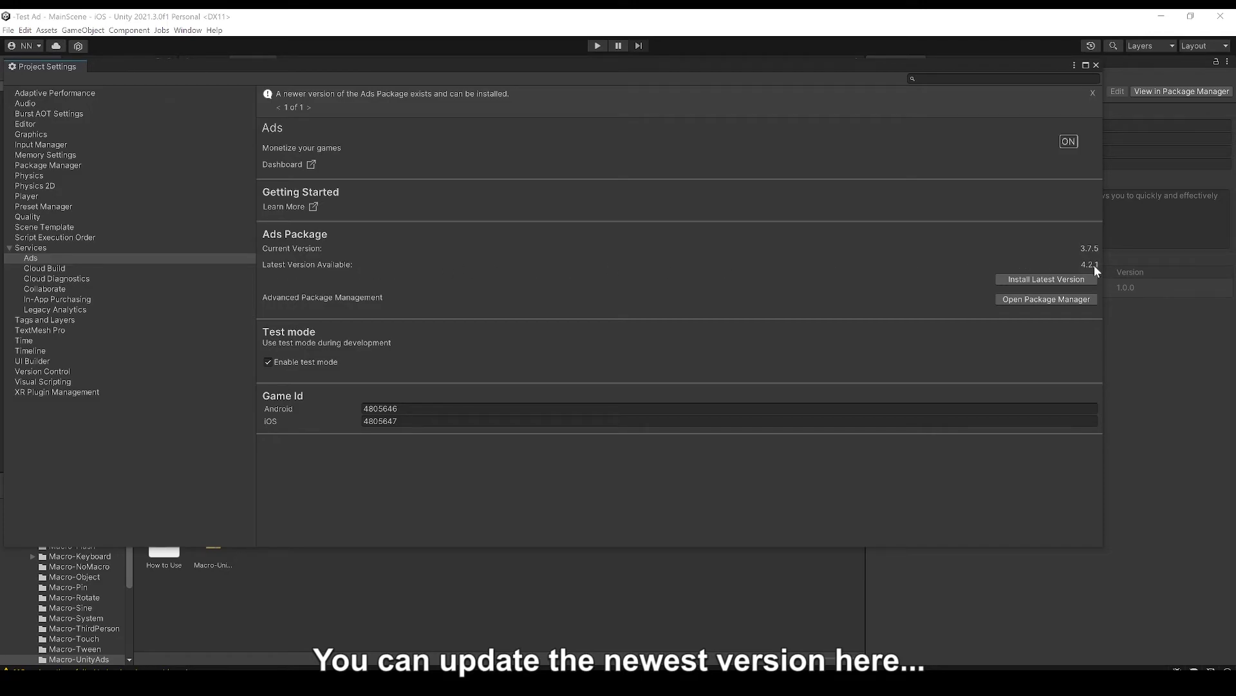
click(1058, 281)
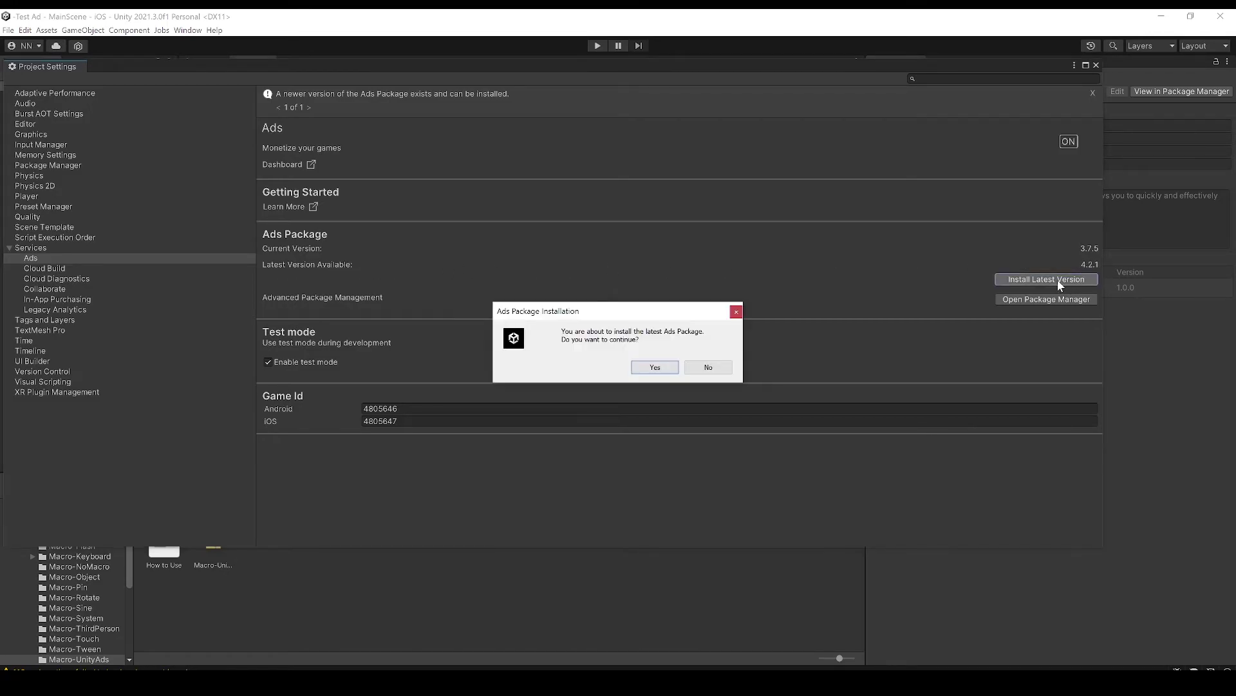
click(659, 367)
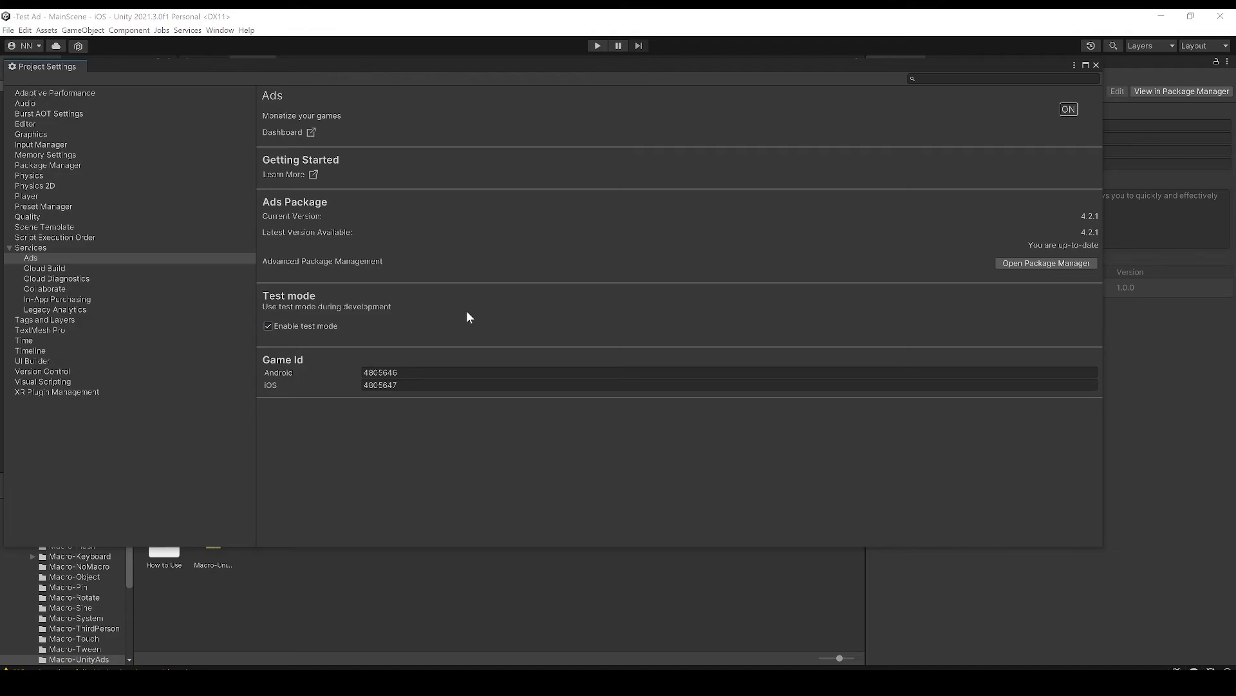
Close Project Settings and bring up the Macro-UnityAds zip's context menu
click(1096, 65)
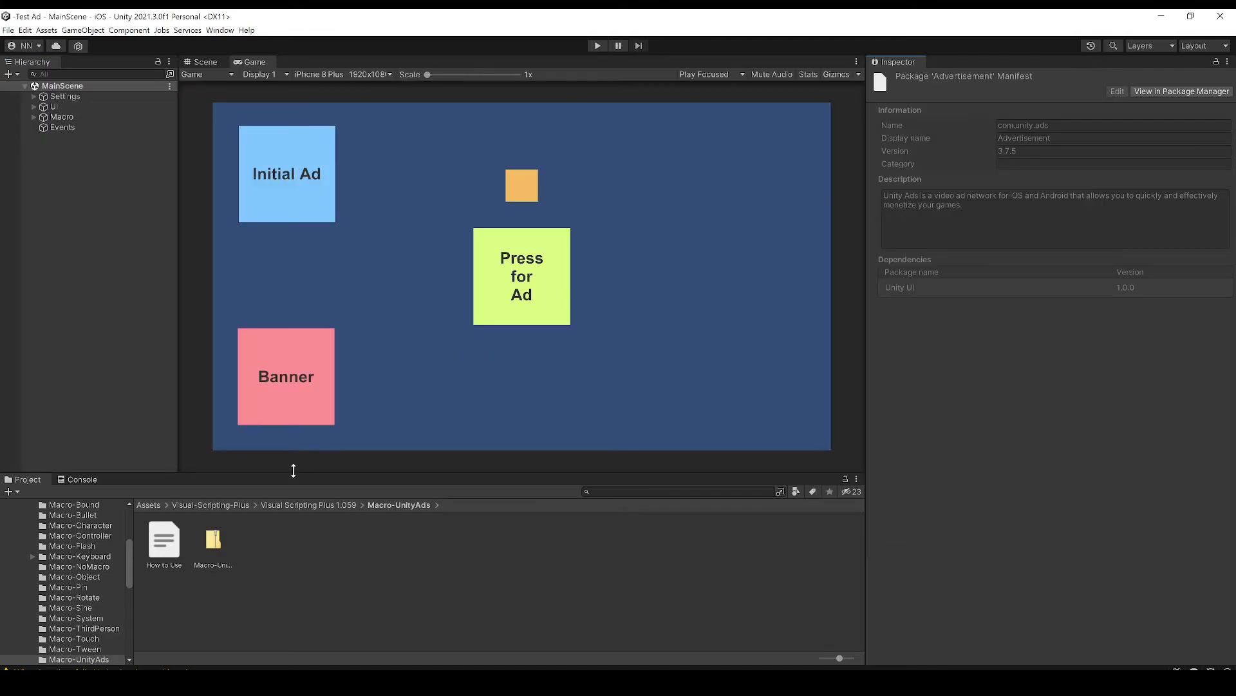
click(218, 541)
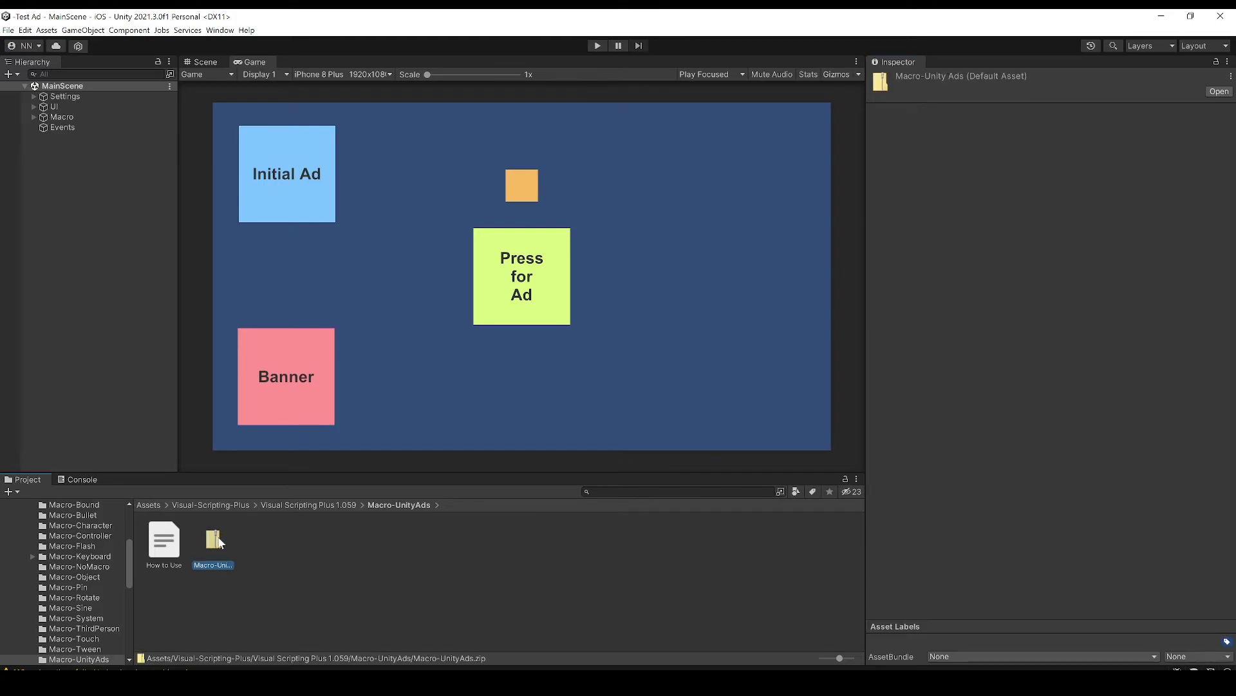
click(164, 541)
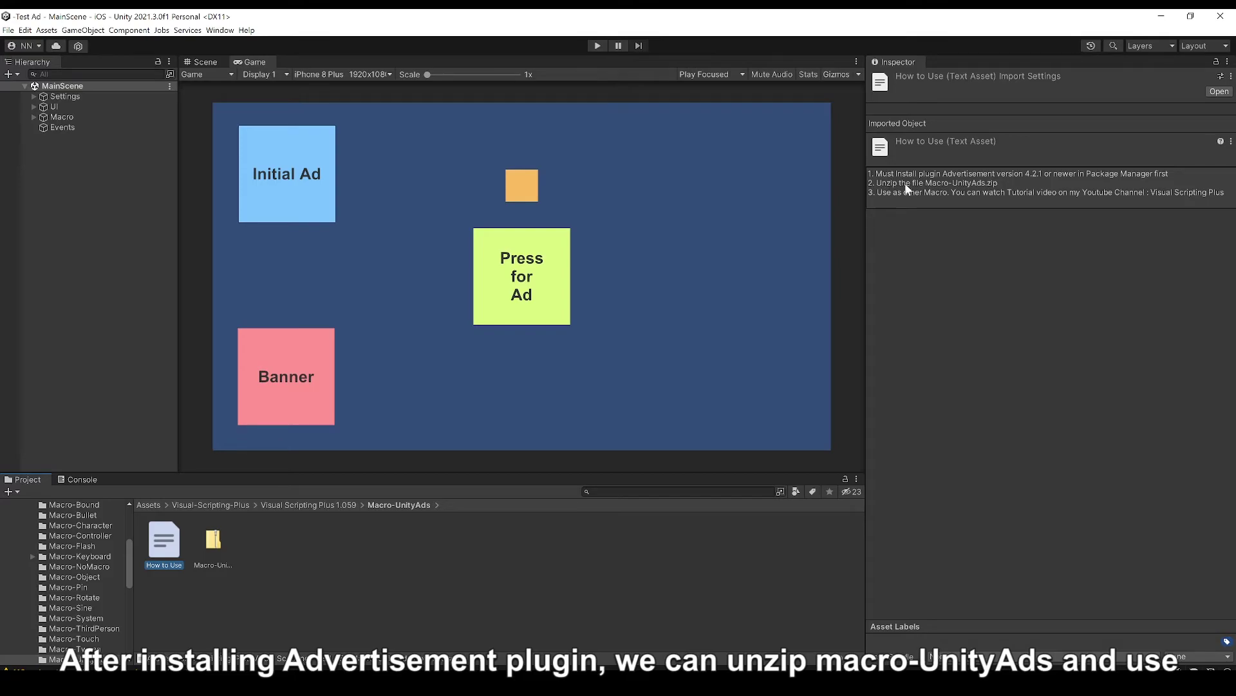
right_click(214, 541)
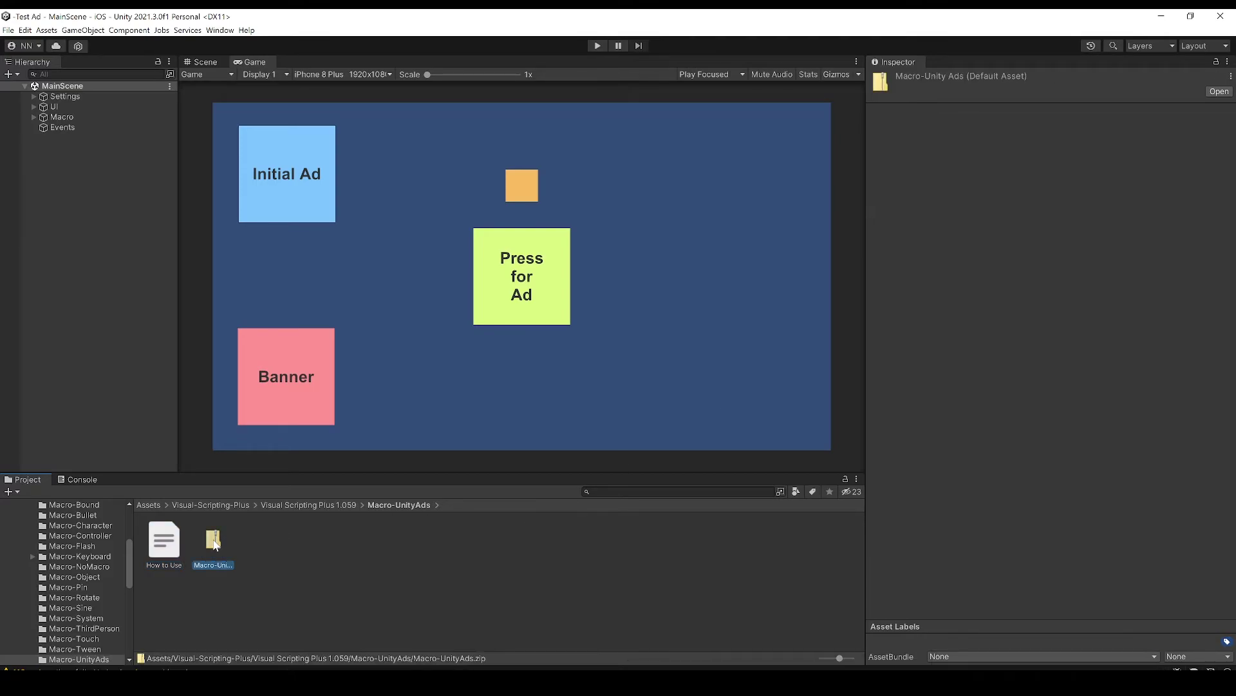
Extract Macro-UnityAds.zip into the Macro-UnityAds folder in File Explorer, then close Explorer
click(263, 282)
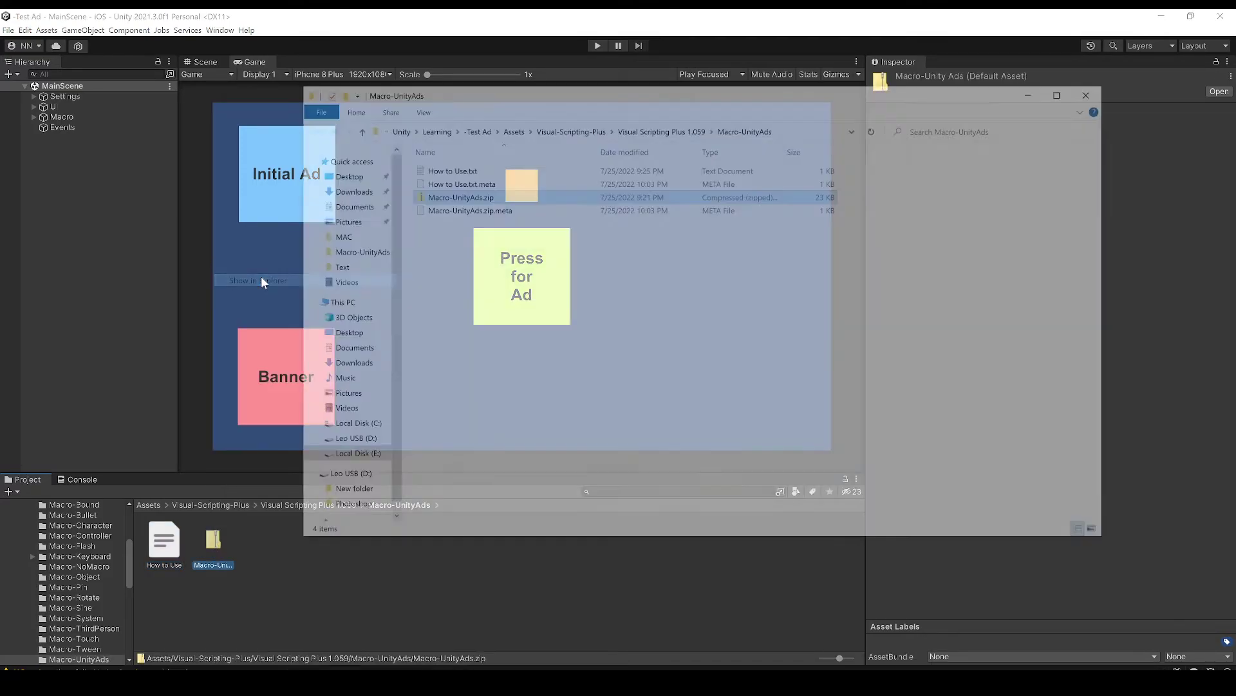
right_click(455, 199)
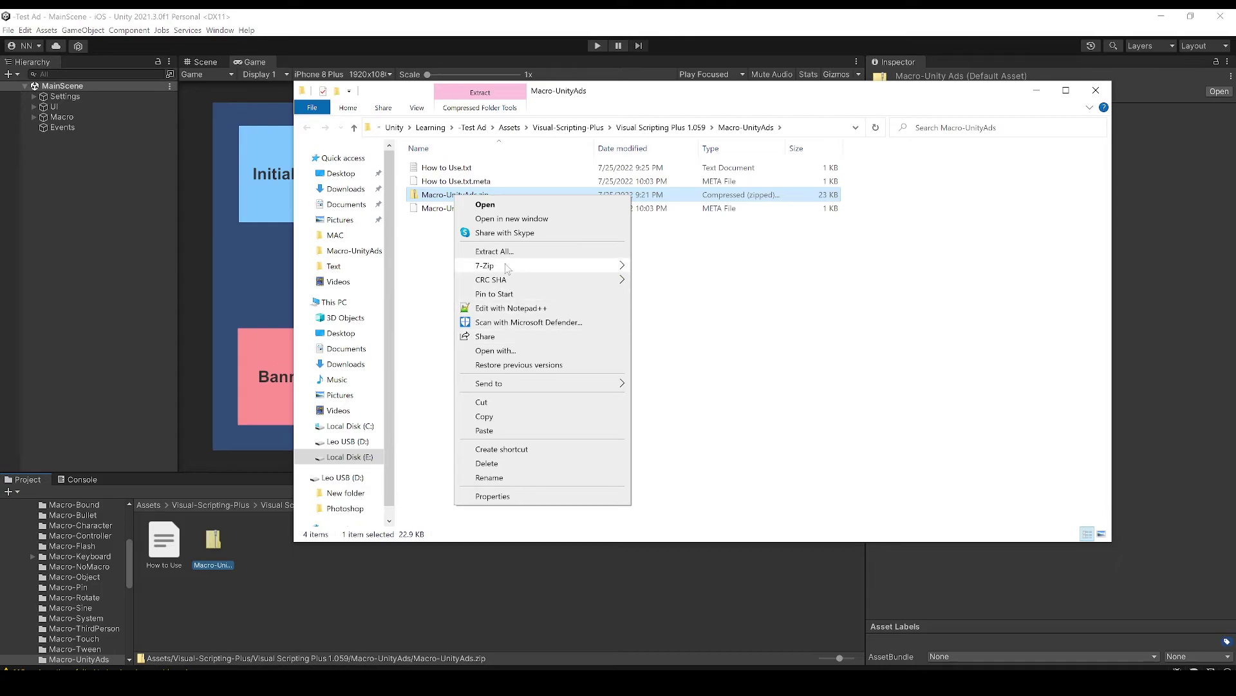
mouse_move(508, 269)
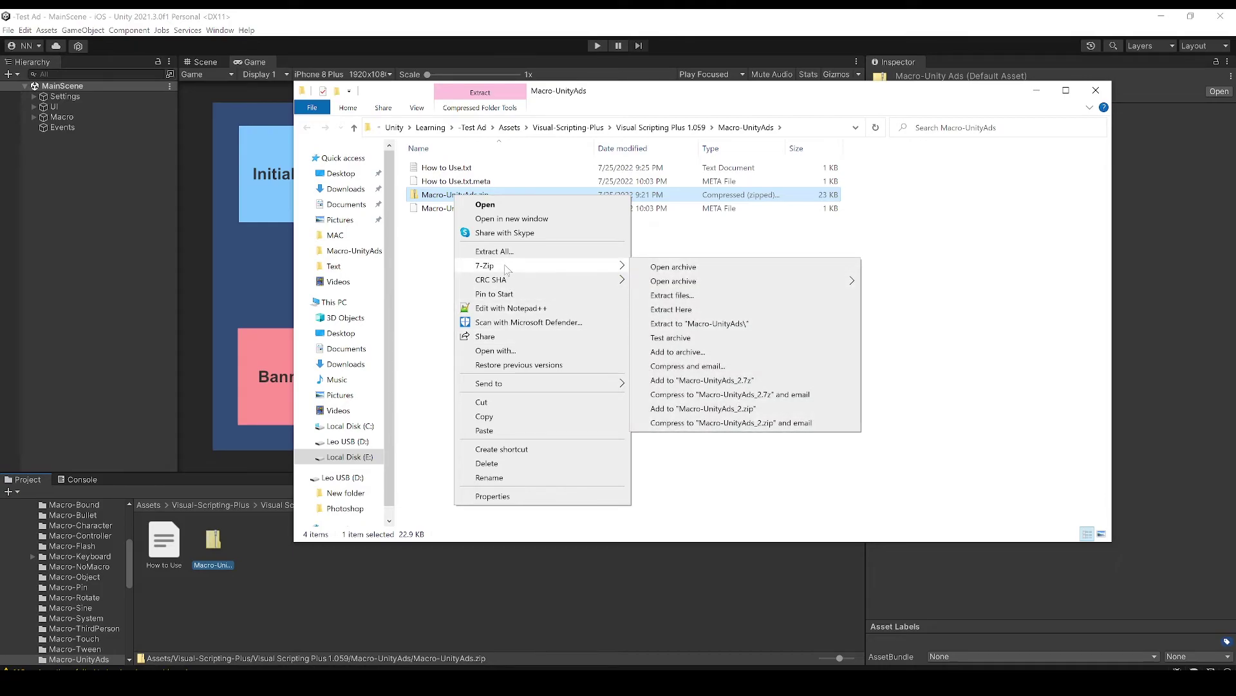
click(690, 311)
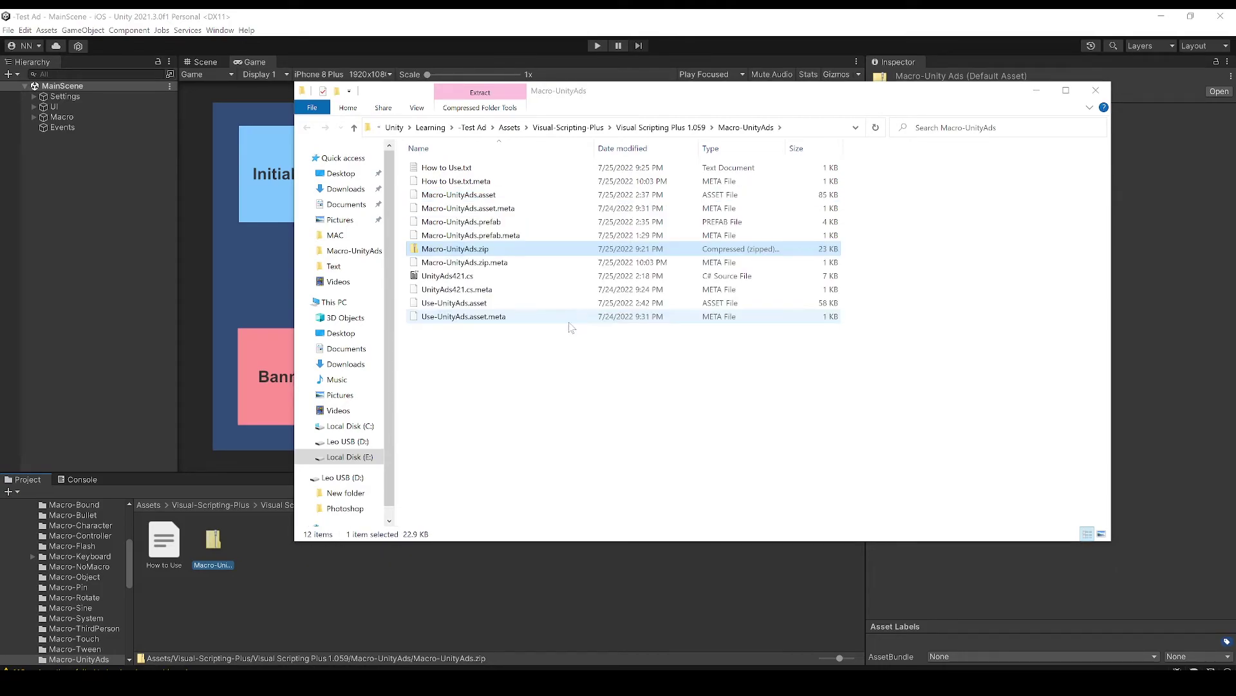
click(518, 380)
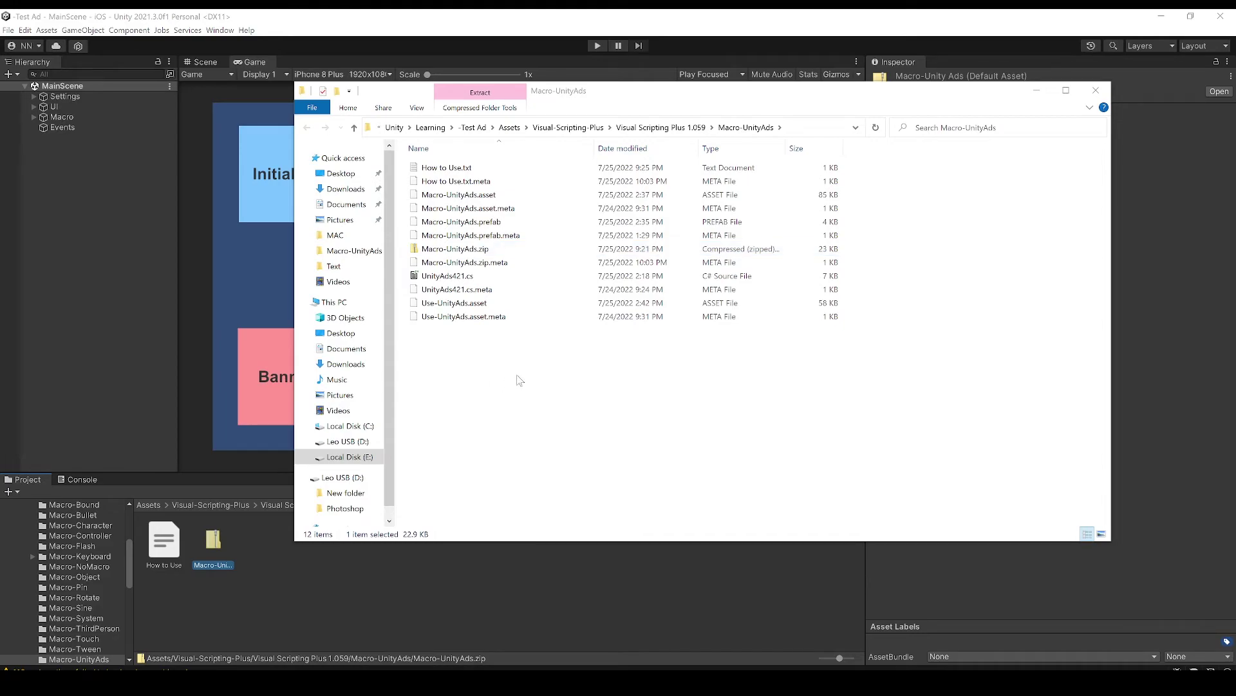
click(1096, 90)
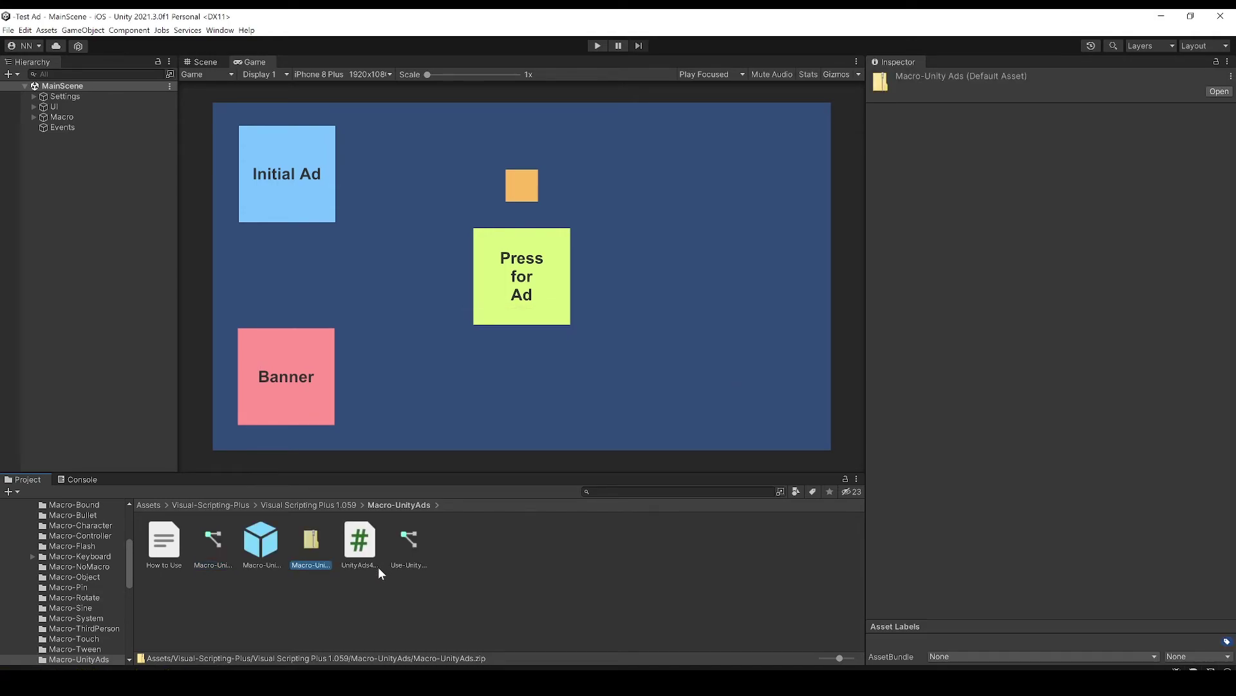
Place the Macro-UnityAds prefab under the Macro object and save the scene
click(328, 600)
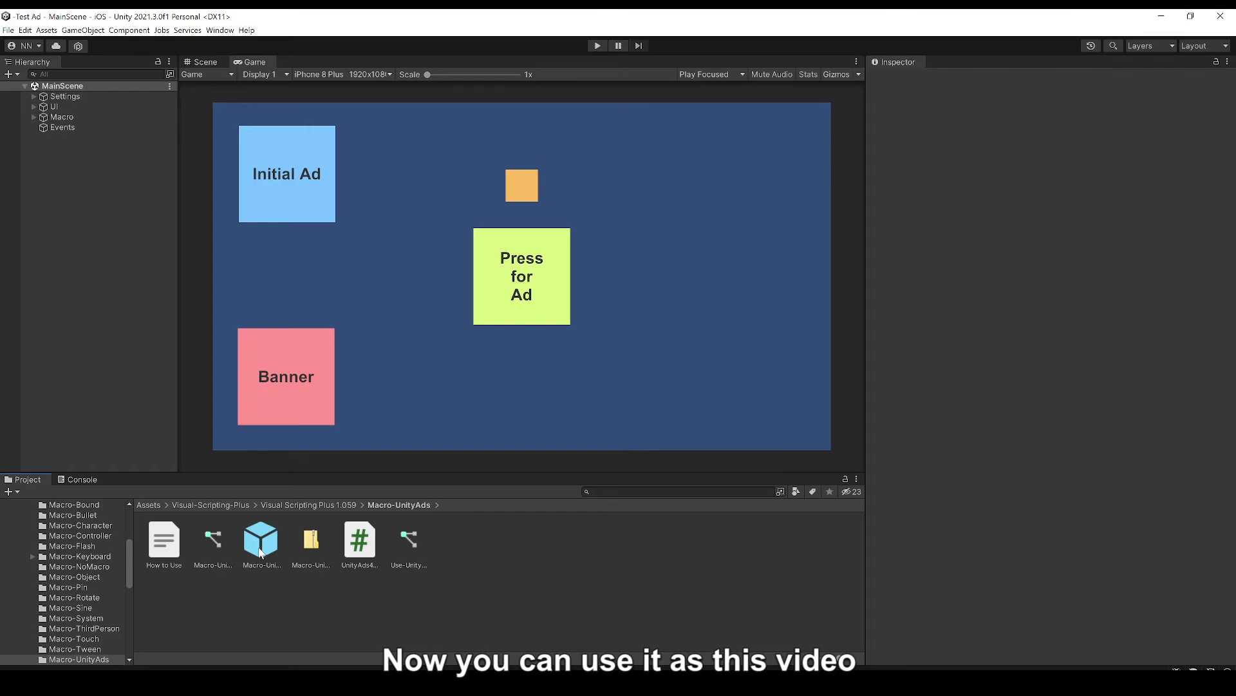
click(34, 117)
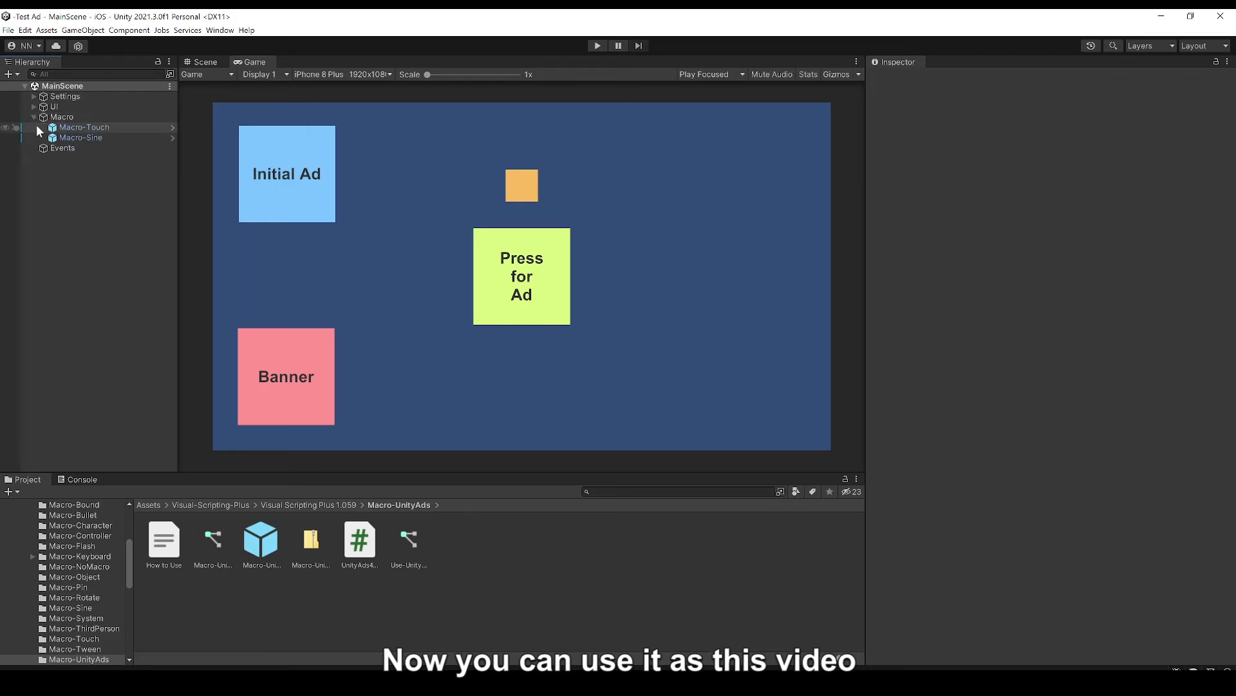
drag(39, 131, 72, 117)
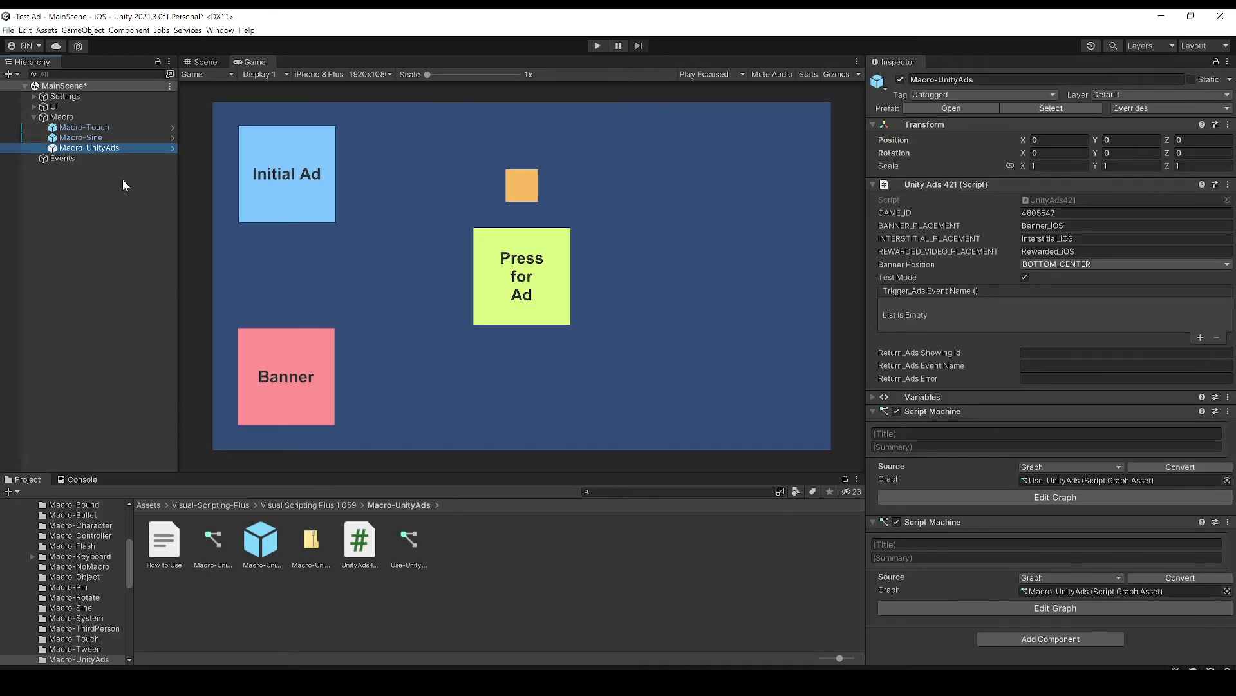
key(ctrl+s)
Briefly open the prefab's graph, close it, then open the Edit menu
click(975, 273)
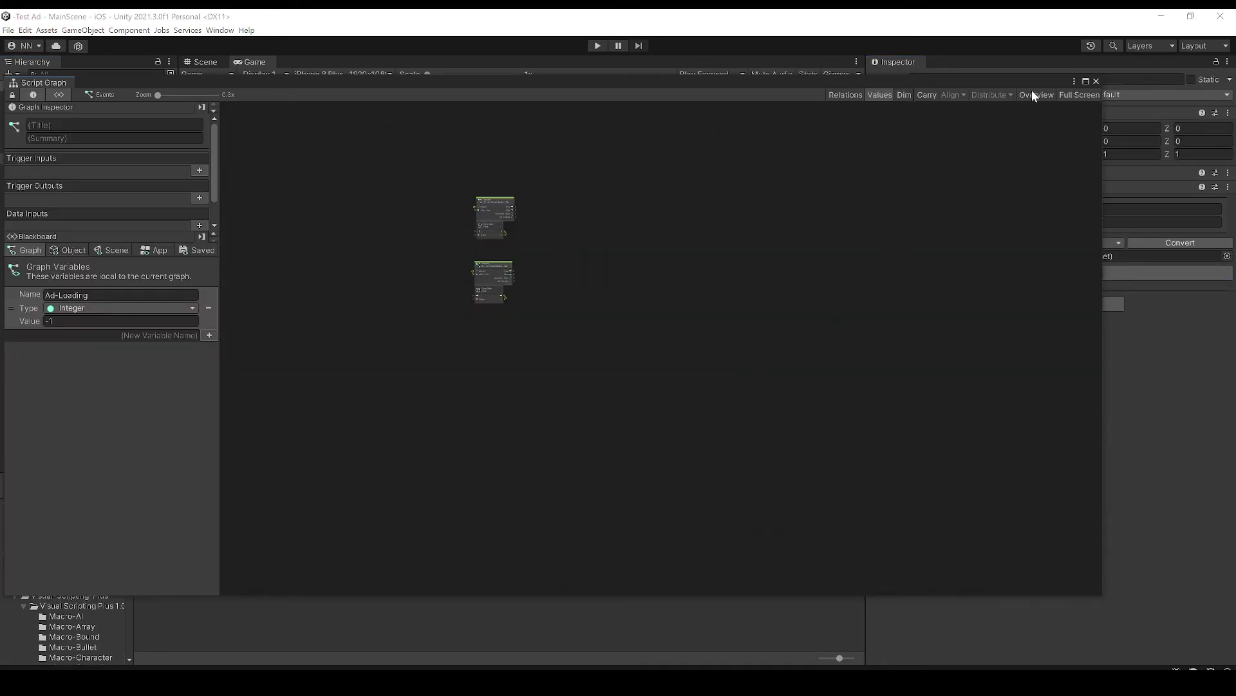
click(1096, 81)
click(25, 30)
Add Unity Ads 421 from the Global Namespace to the Visual Scripting type options
click(51, 298)
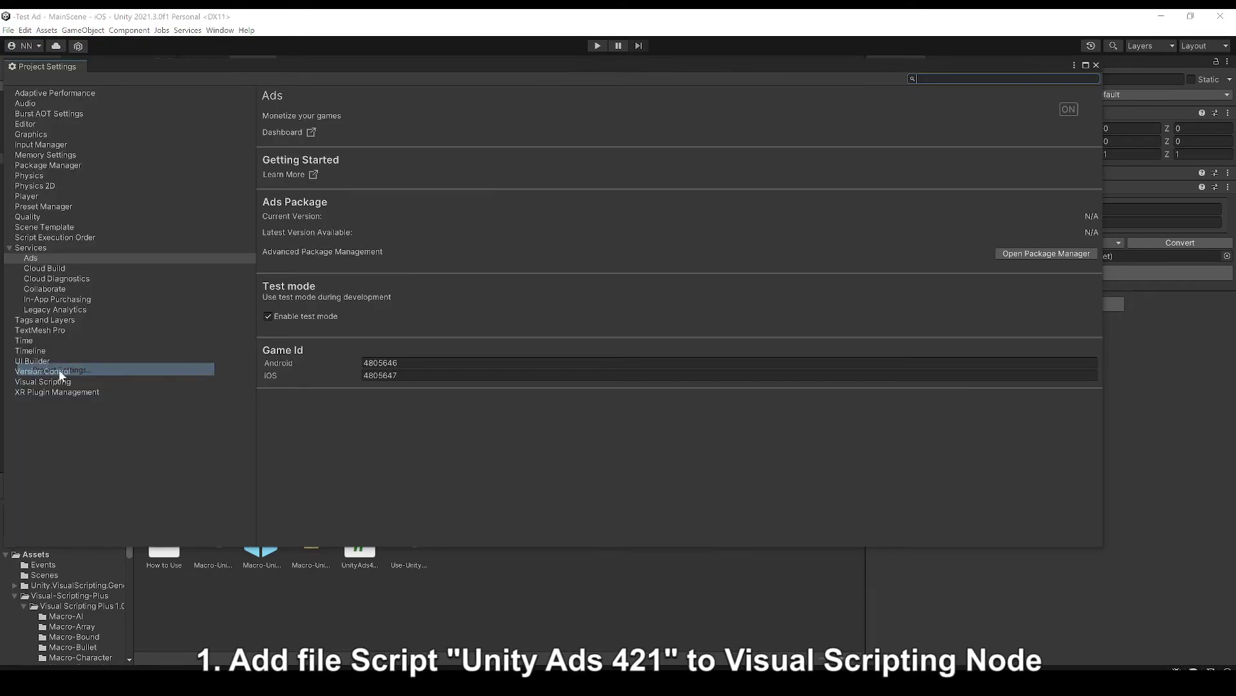
click(40, 383)
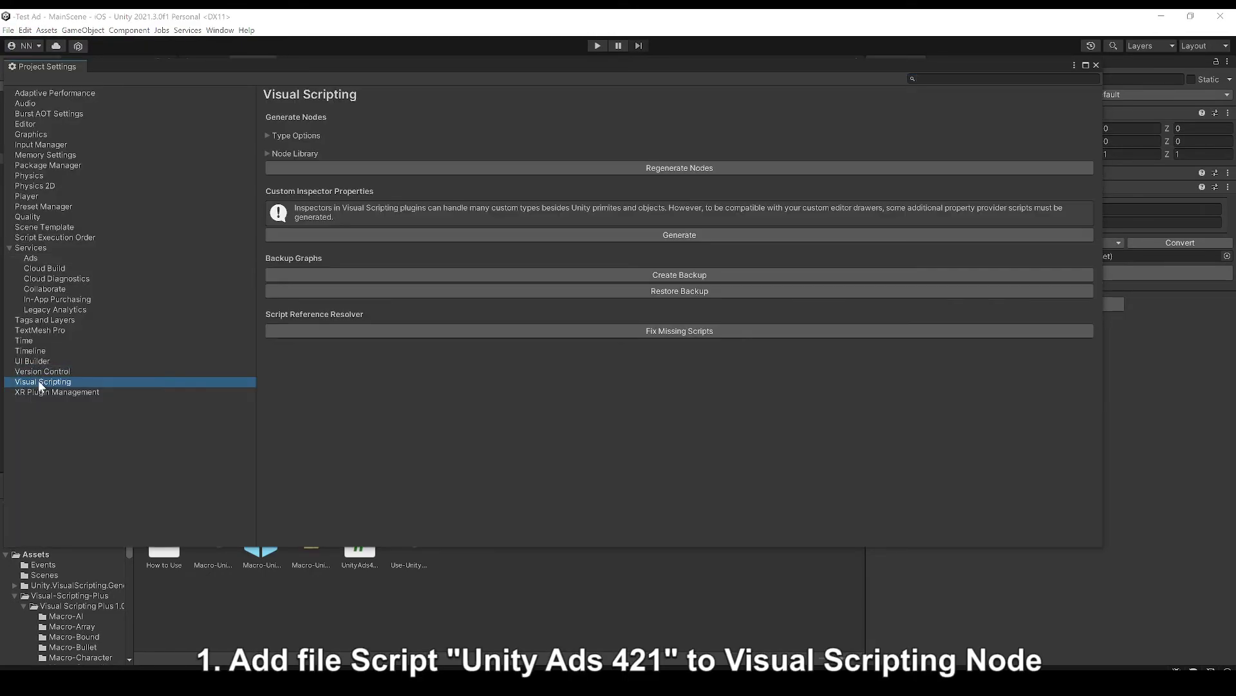
click(268, 134)
scroll(498, 381, down, 5)
scroll(500, 380, down, 5)
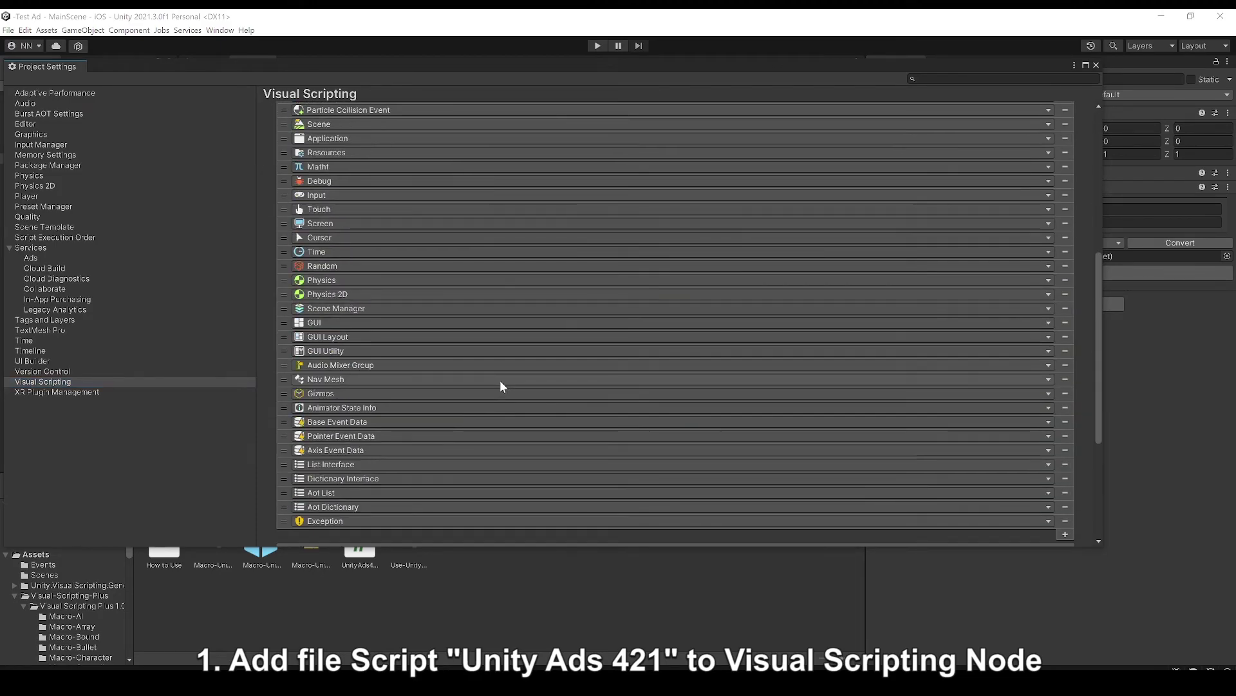
scroll(497, 393, down, 5)
click(1064, 418)
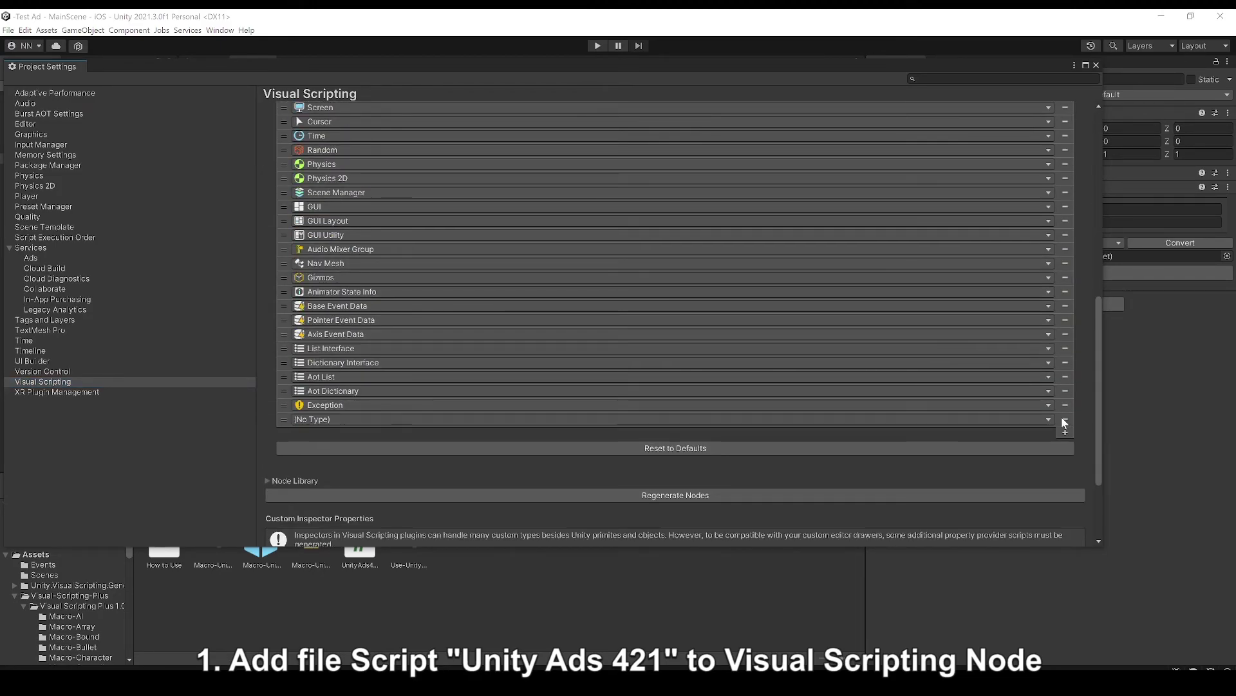
click(650, 420)
scroll(540, 509, down, 3)
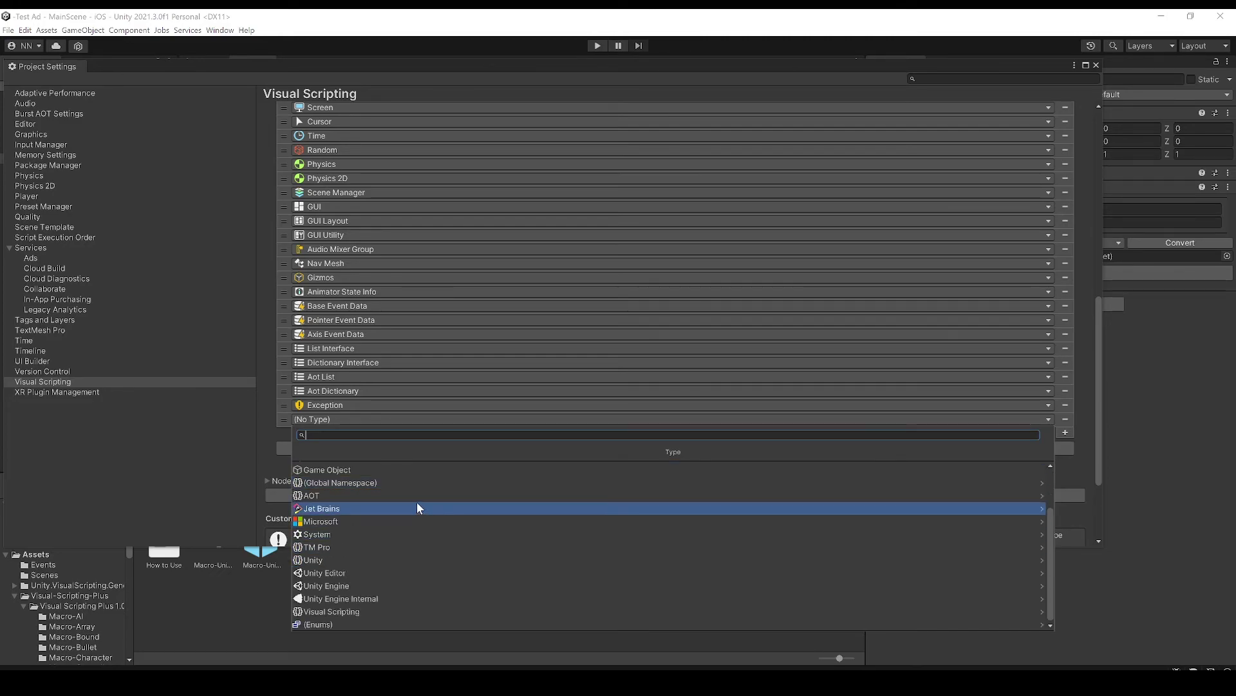
click(416, 483)
click(381, 505)
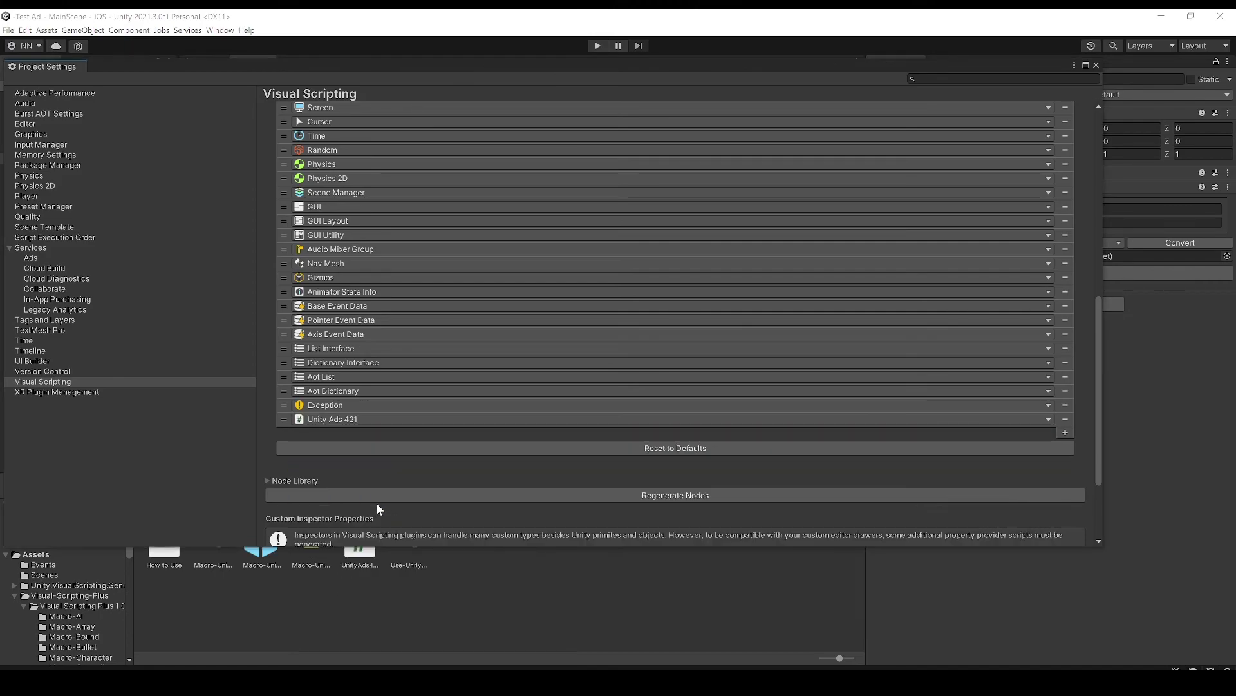
Regenerate the visual scripting nodes and close Project Settings
click(602, 496)
click(715, 368)
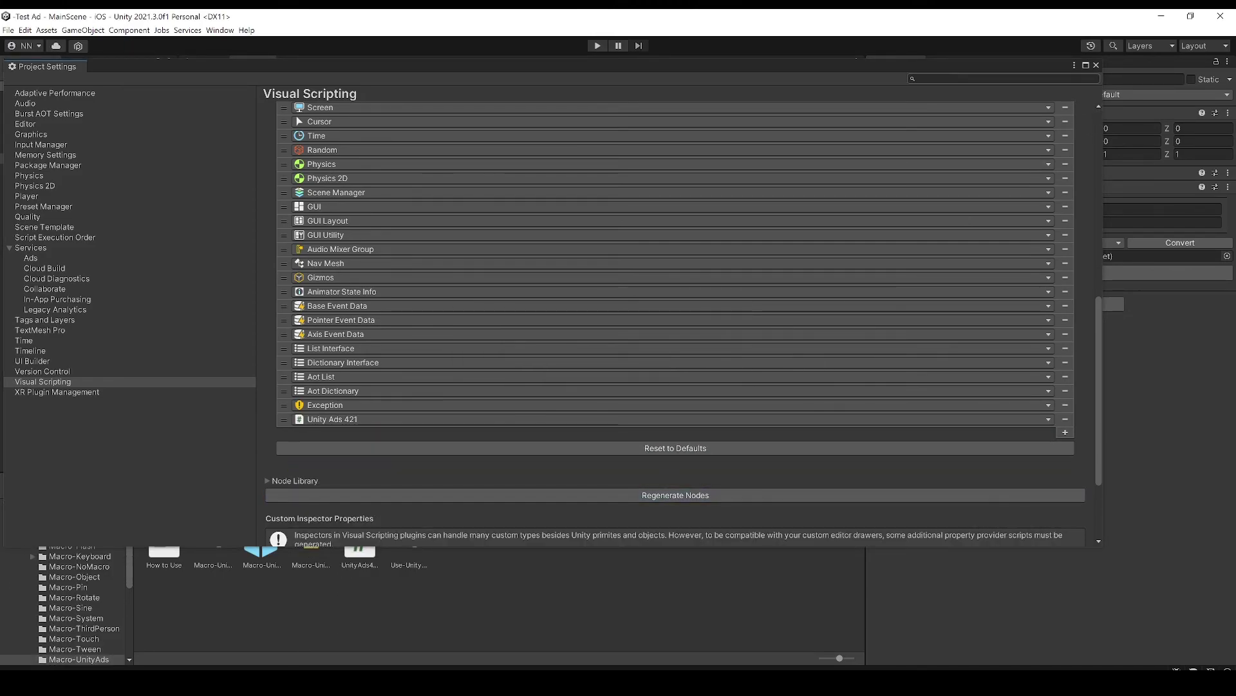
click(1096, 65)
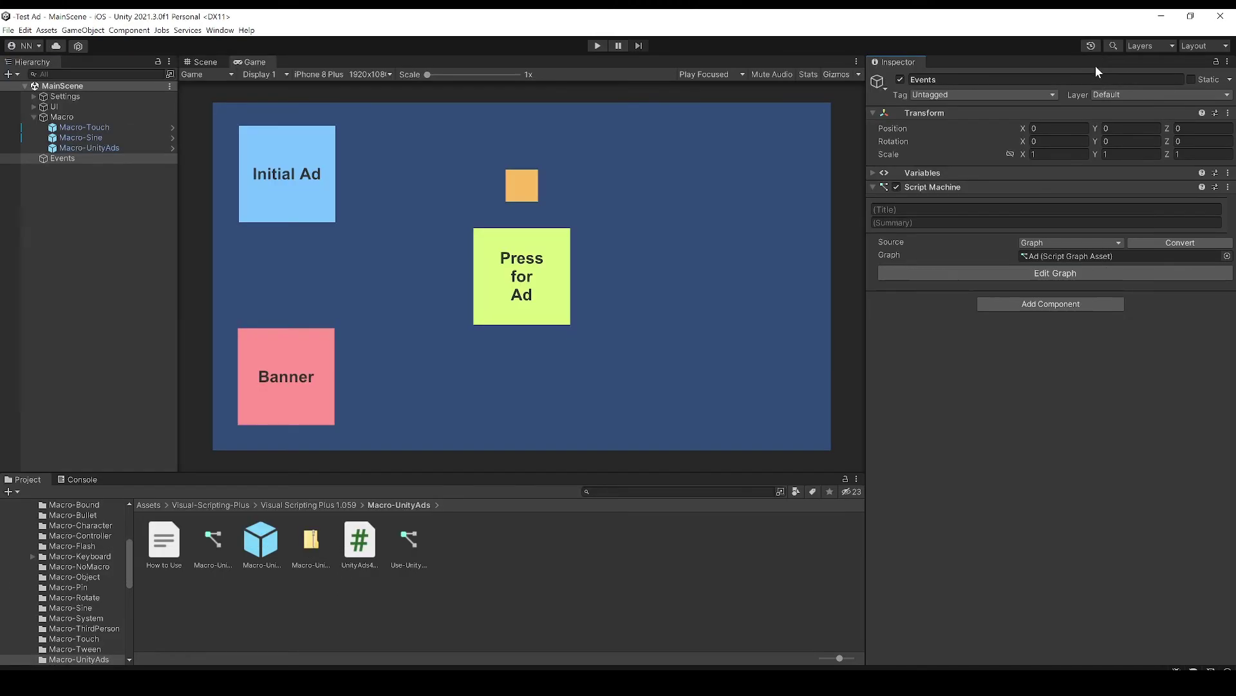
Check the Use-UnityAds example graph, then open the Events object's graph
click(103, 149)
click(1016, 499)
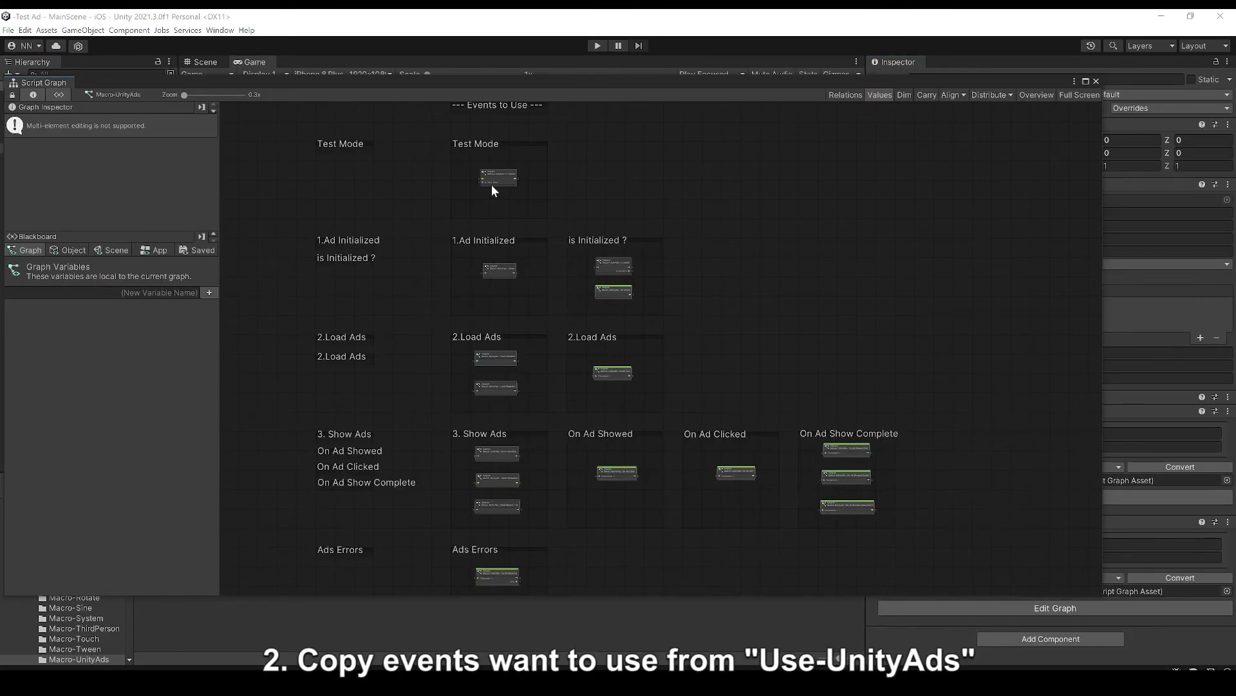
click(1096, 81)
click(91, 161)
click(1054, 271)
Paste the copied ad subgraph nodes and line them up in a row
scroll(731, 358, up, 2)
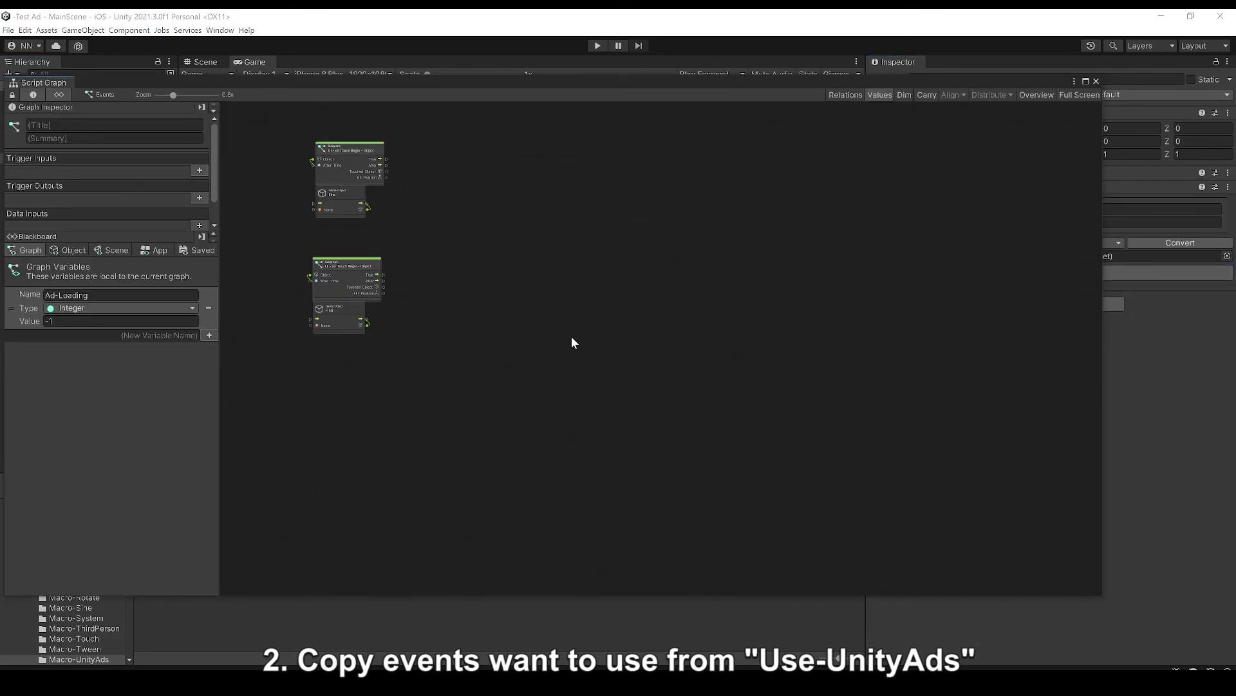
key(ctrl+v)
drag(701, 570, 544, 438)
drag(693, 248, 492, 344)
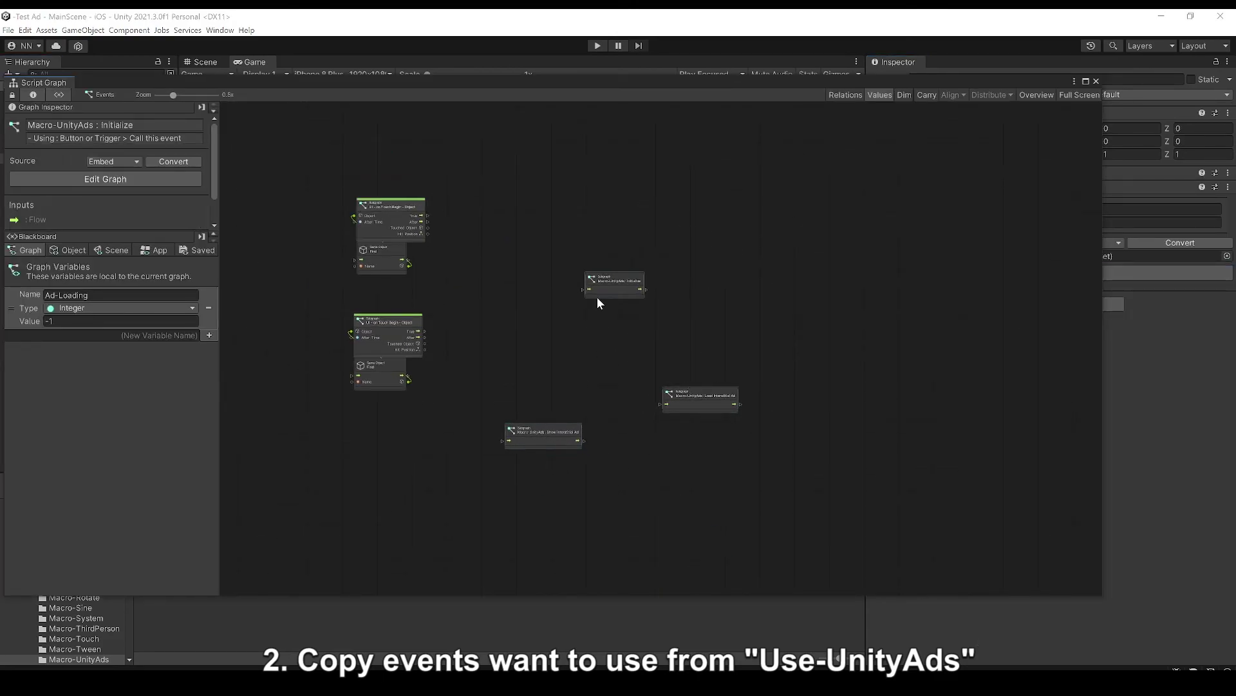
drag(689, 403, 611, 353)
drag(541, 433, 747, 362)
click(527, 419)
Add a Timer node and connect the touch event's True output to Initialize
scroll(526, 420, up, 3)
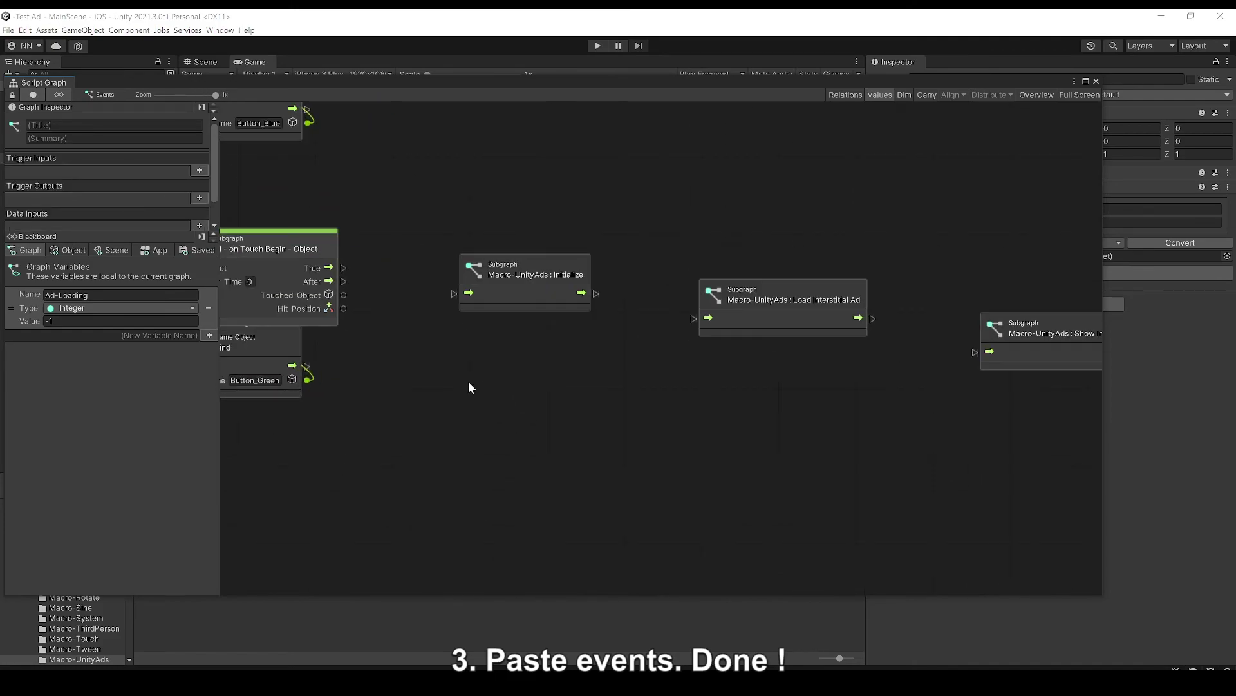
right_click(450, 379)
click(493, 383)
text(timer)
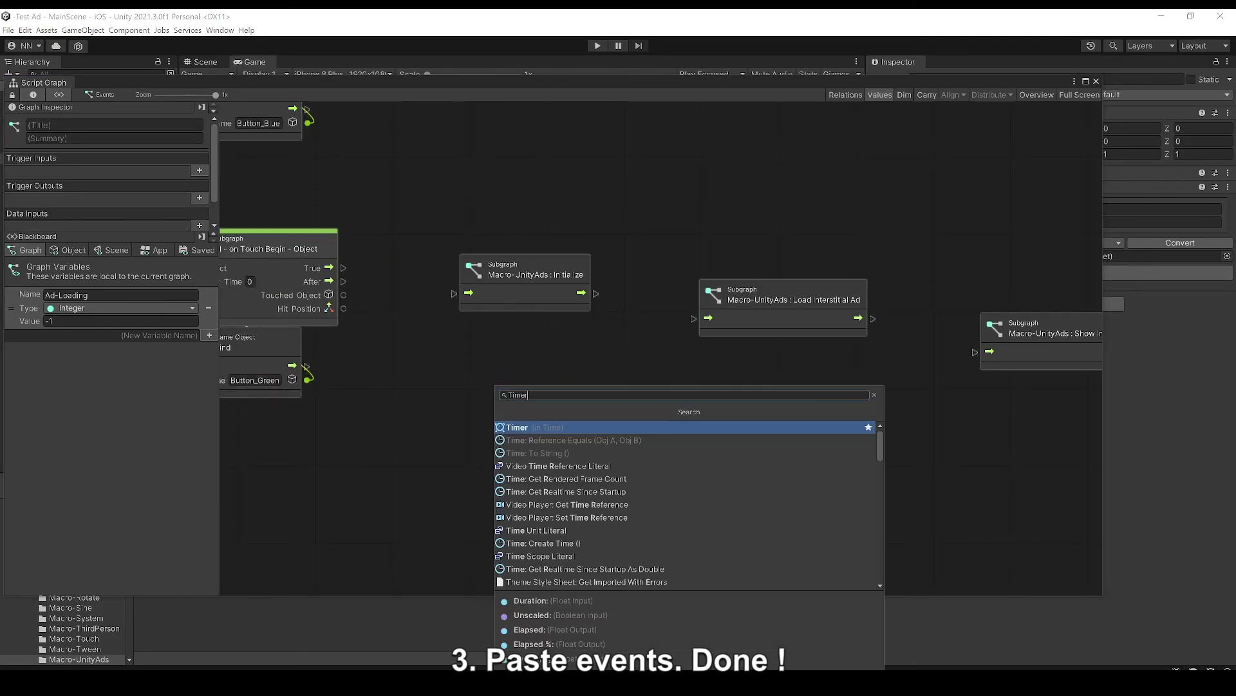
click(560, 428)
mouse_move(518, 287)
mouse_down()
mouse_move(530, 270)
mouse_move(472, 260)
mouse_up()
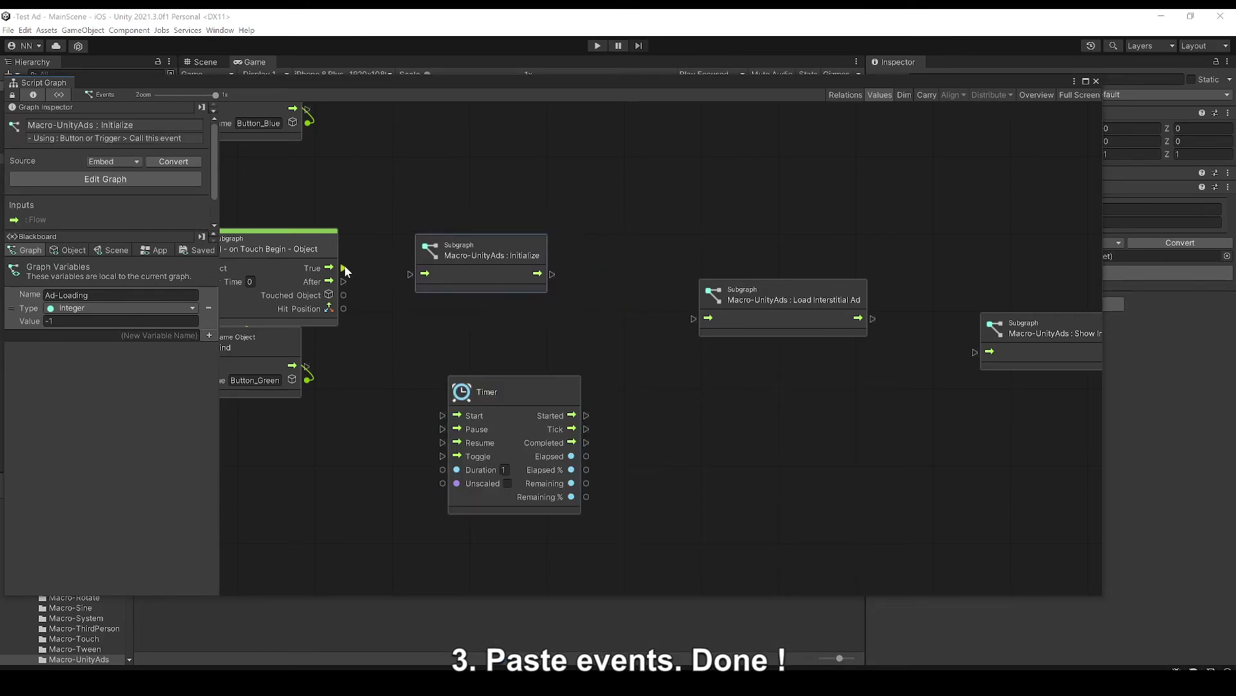
drag(328, 267, 408, 266)
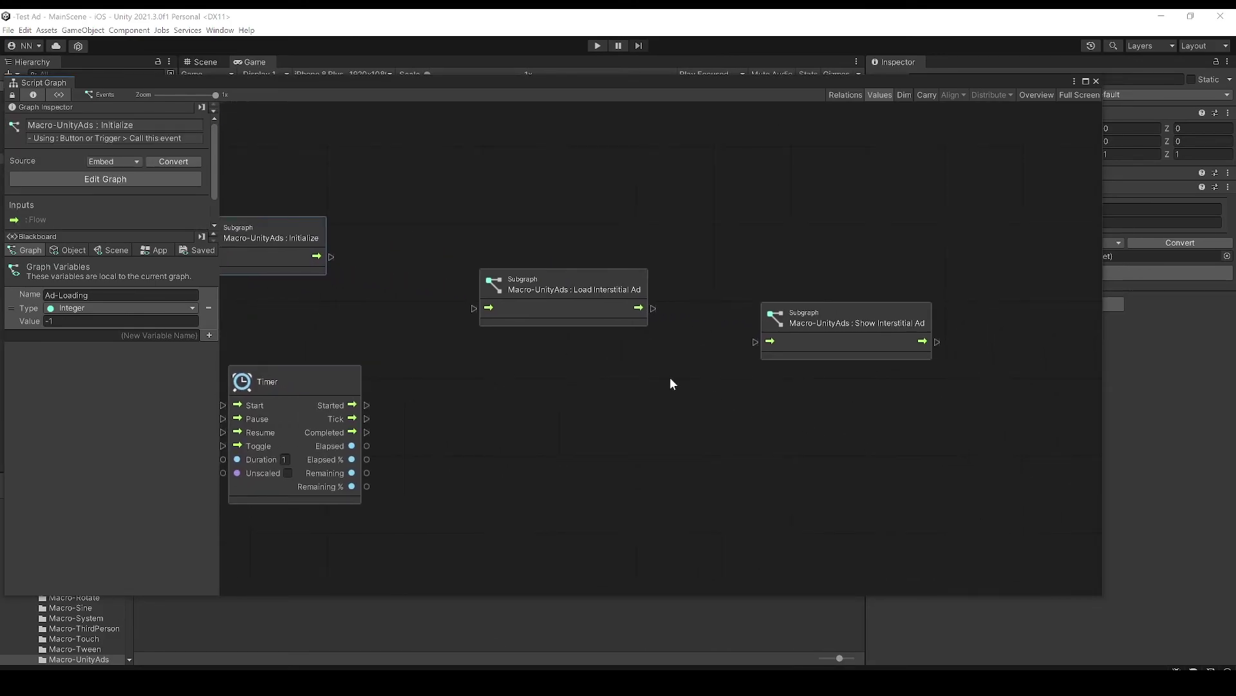
Wire Initialize into the Timer and Timer Completed into Load Interstitial Ad
drag(297, 440, 450, 303)
drag(746, 328, 910, 289)
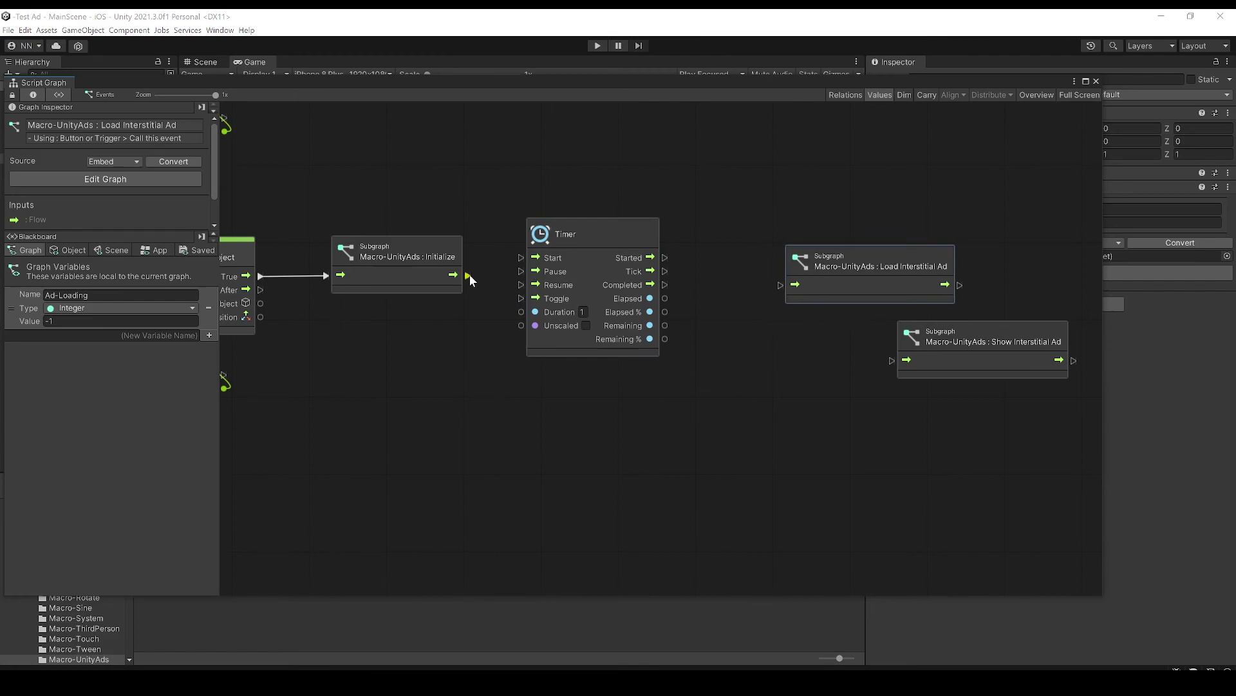
drag(470, 275, 520, 257)
drag(581, 288, 578, 304)
mouse_move(663, 302)
mouse_down()
mouse_move(816, 291)
mouse_move(779, 300)
mouse_up()
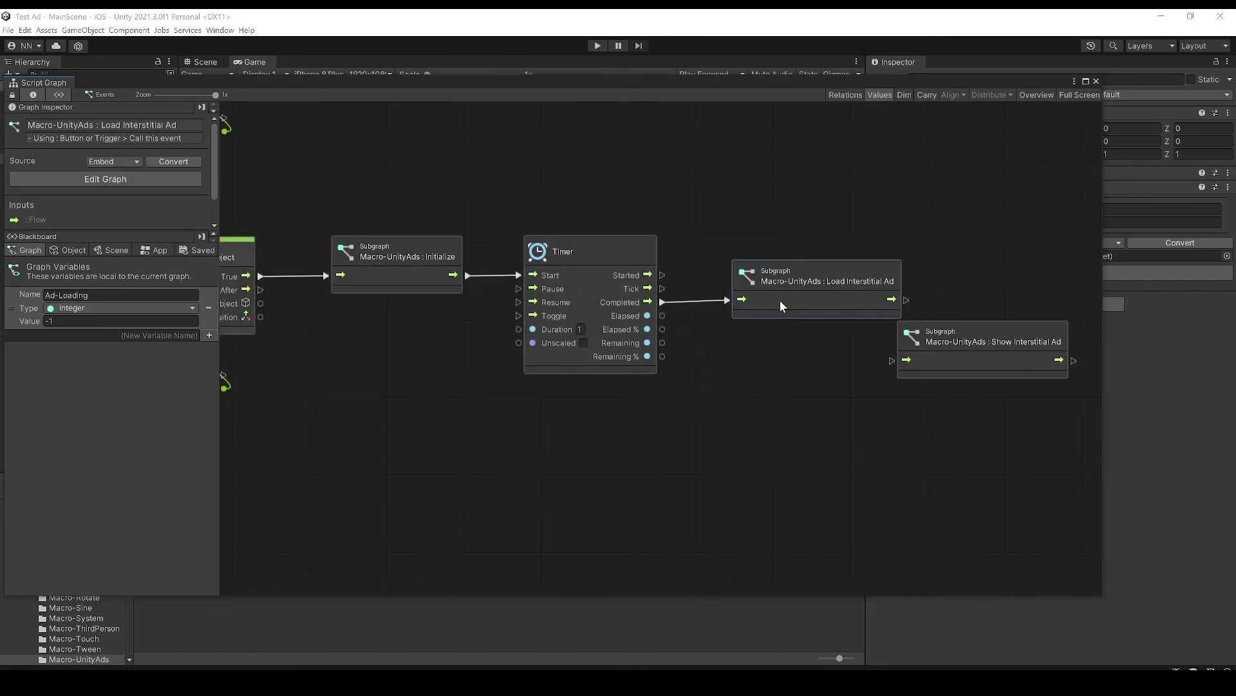
middle_drag(779, 300, 519, 383)
Duplicate the Timer between Load and Show Interstitial Ad, then close the graph
key(ctrl+d)
drag(740, 343, 996, 325)
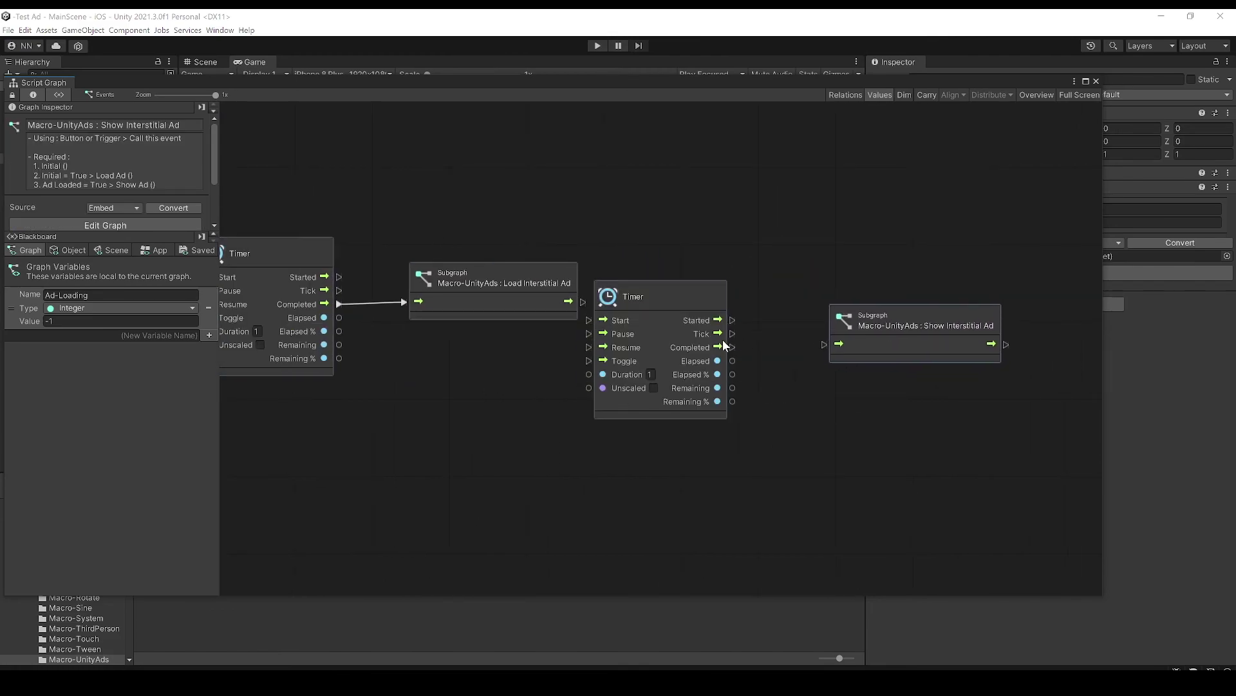
mouse_move(667, 321)
mouse_down()
mouse_move(689, 303)
mouse_move(839, 344)
mouse_move(897, 335)
mouse_up()
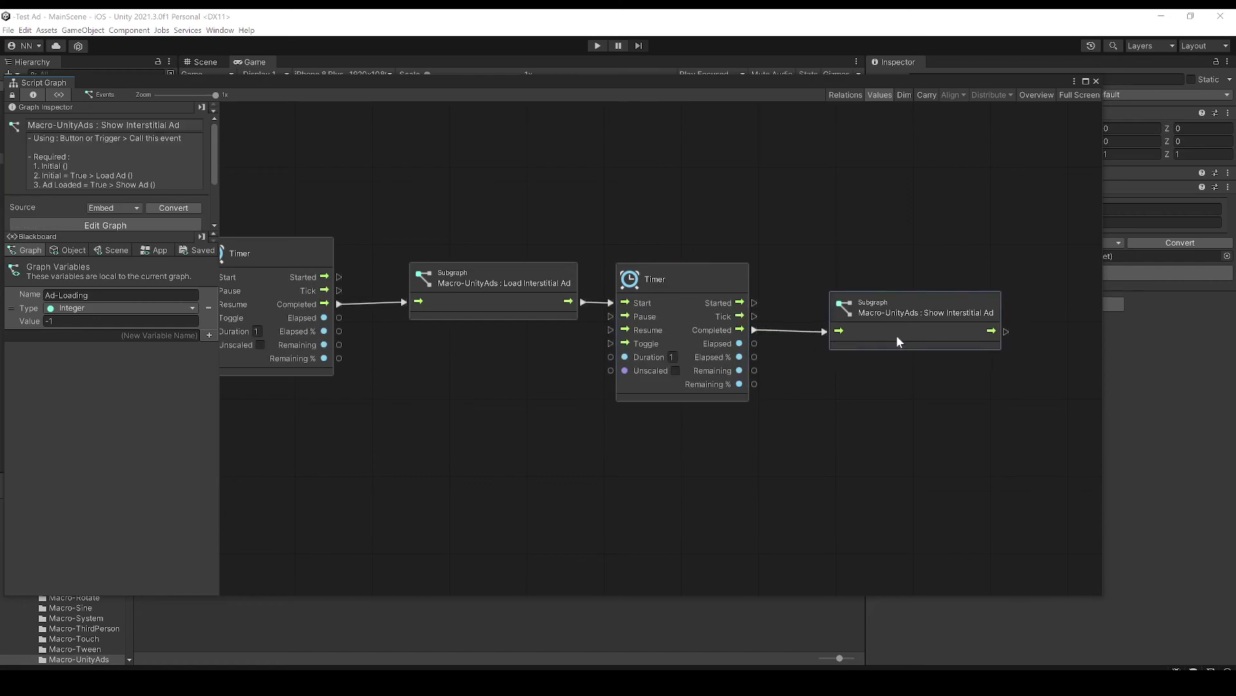
click(1097, 82)
Play the game, trigger the Unity Ads test interstitial with the Console shown, and close it
click(597, 45)
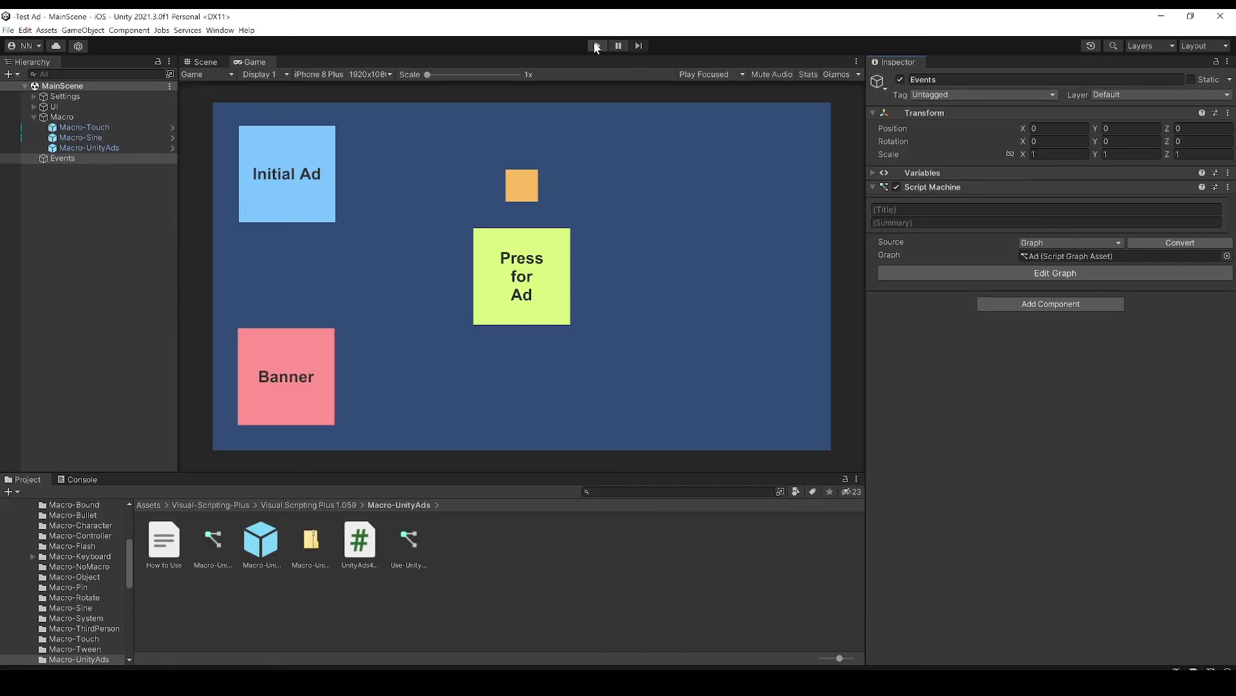
click(87, 479)
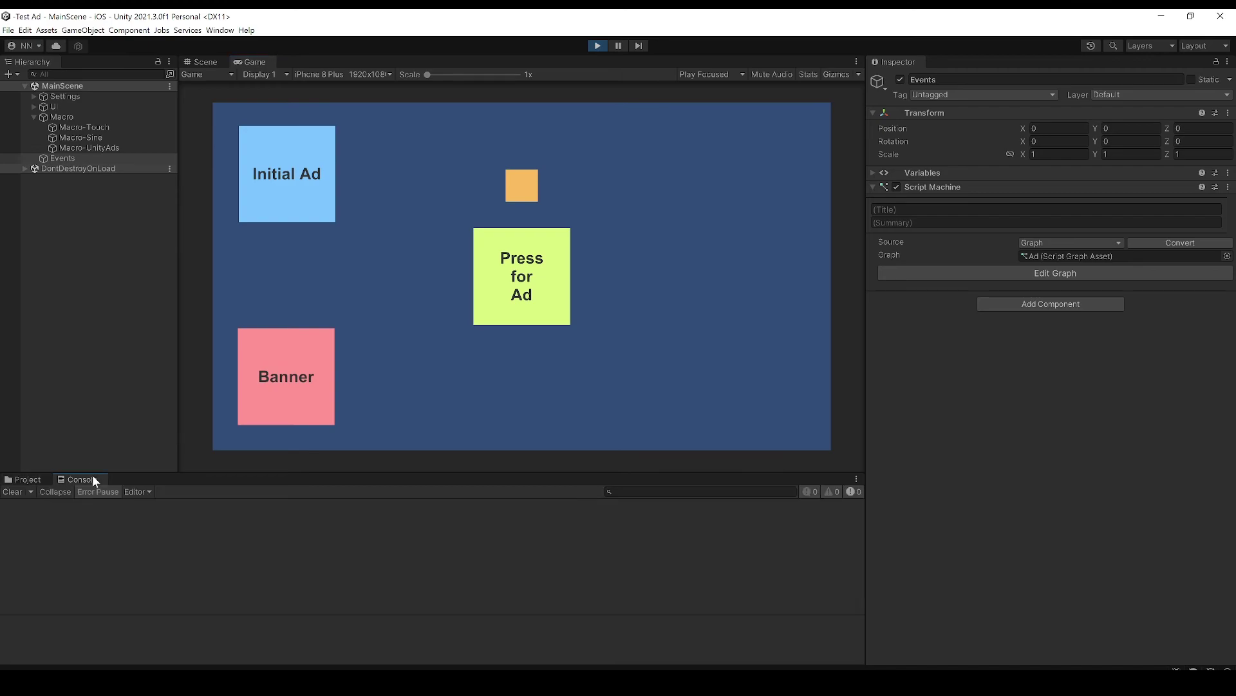
click(531, 301)
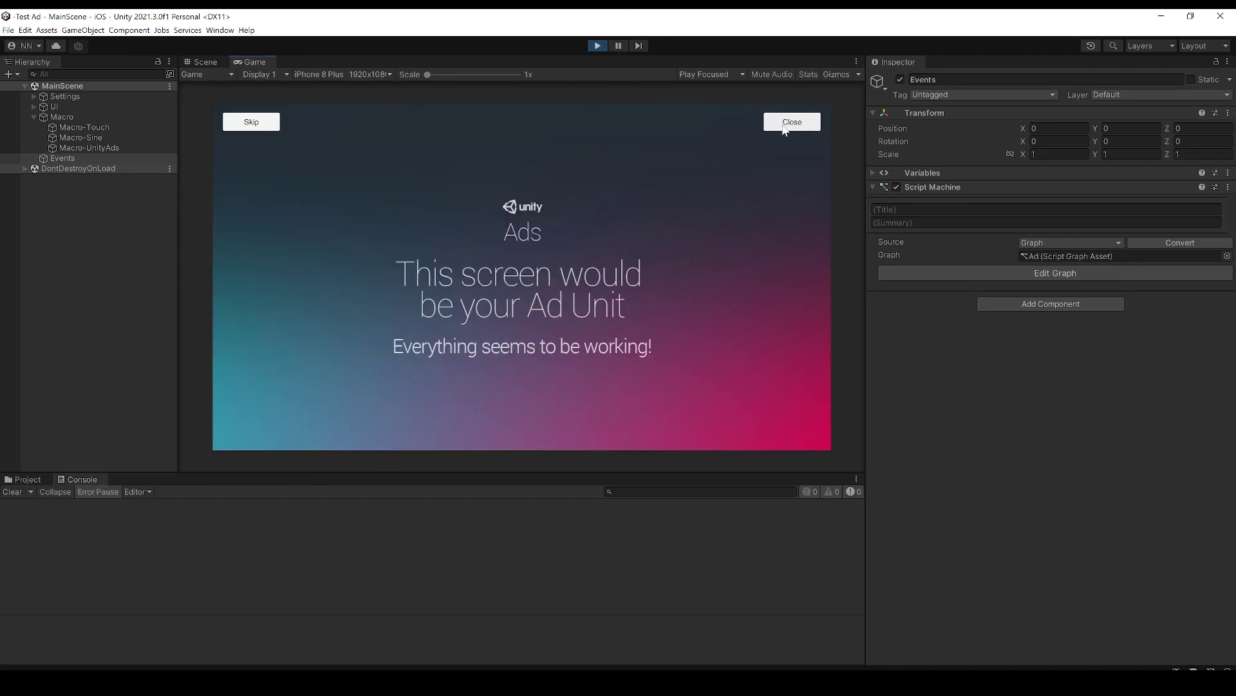
click(777, 123)
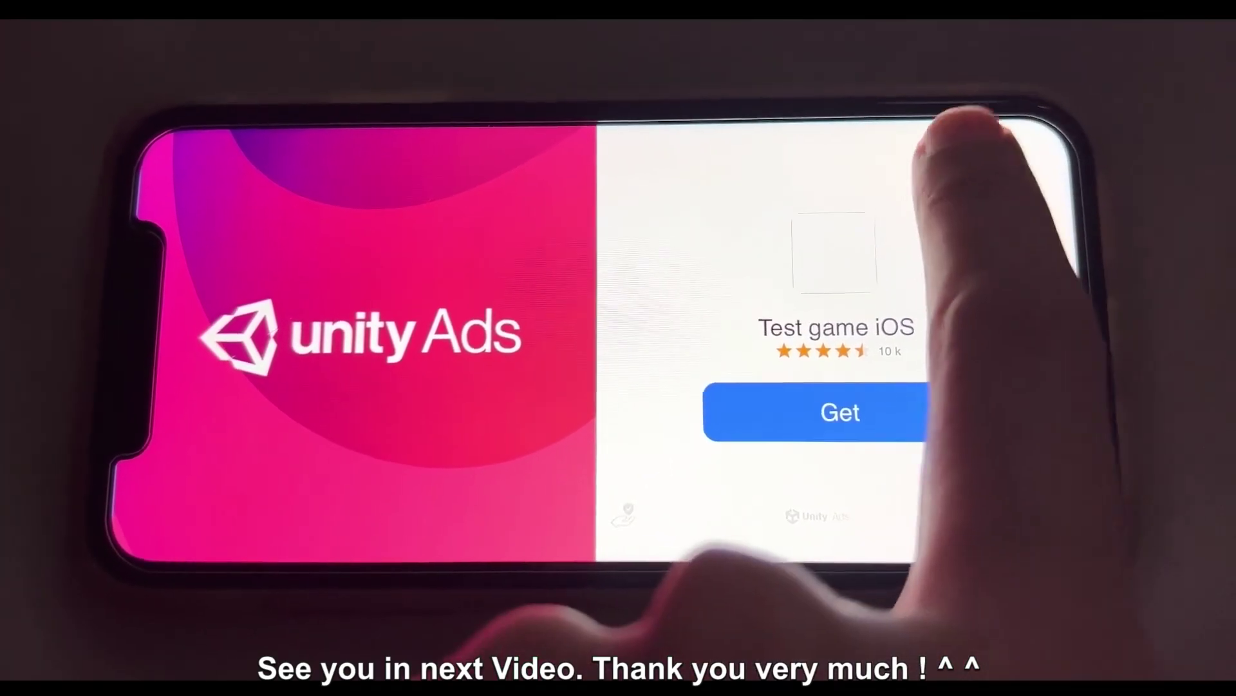
click(1024, 148)
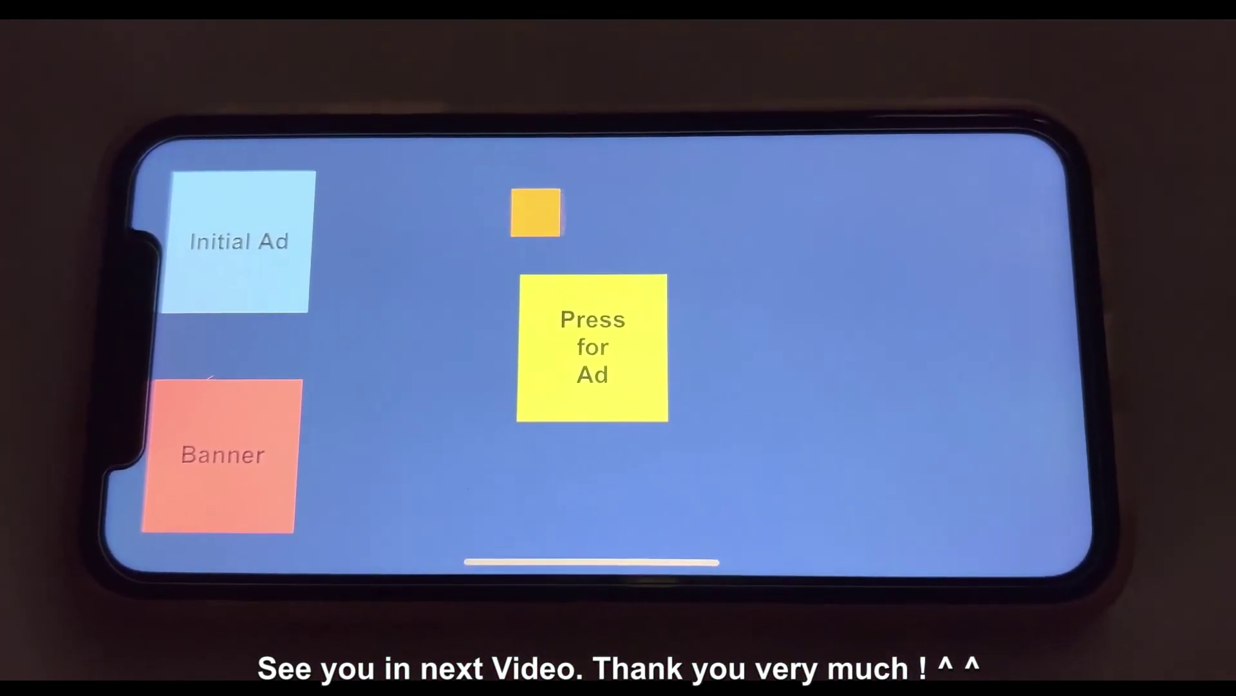